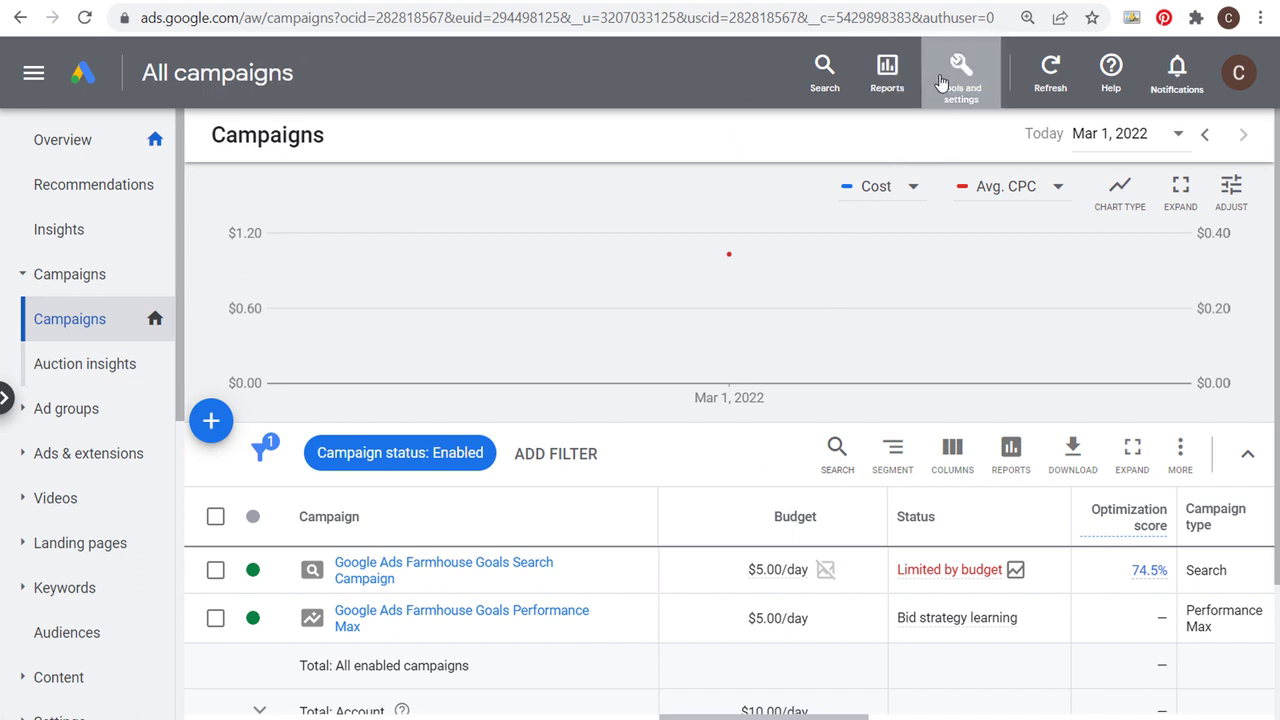
Step: Open Audience manager and review the data segments and their sizes for Search, YouTube, Display and Gmail
click(943, 83)
click(964, 362)
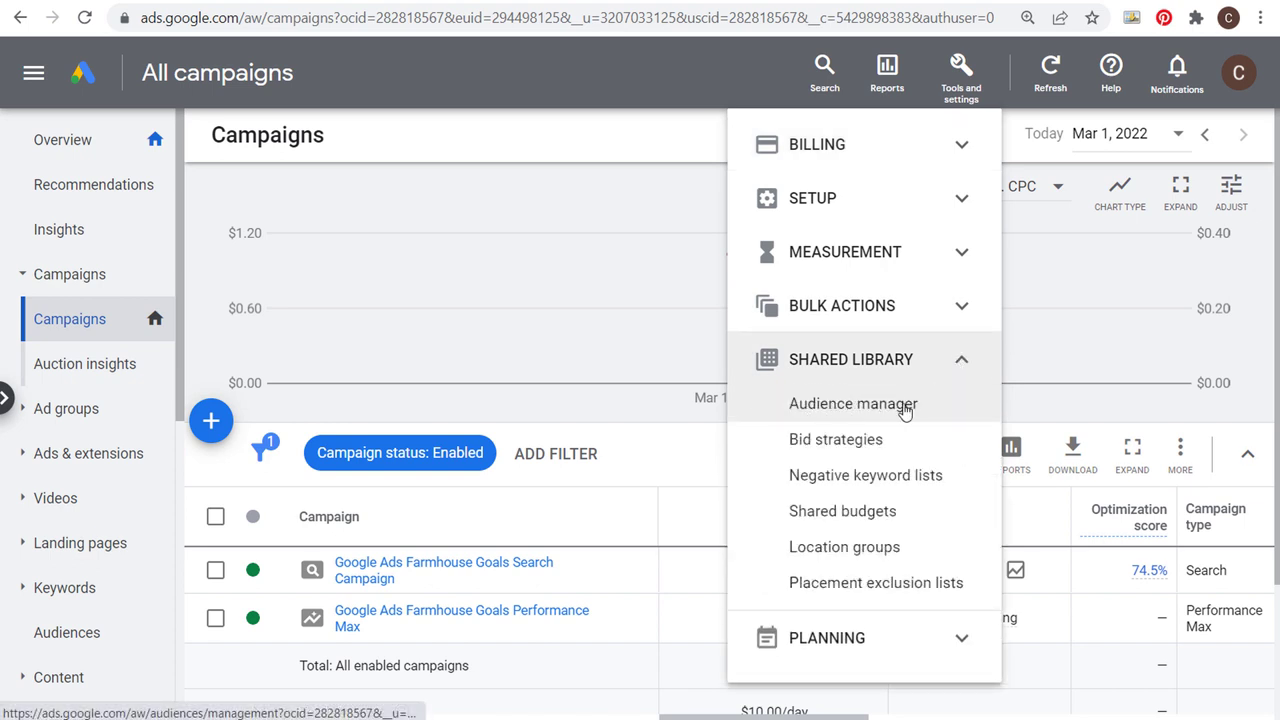
click(862, 408)
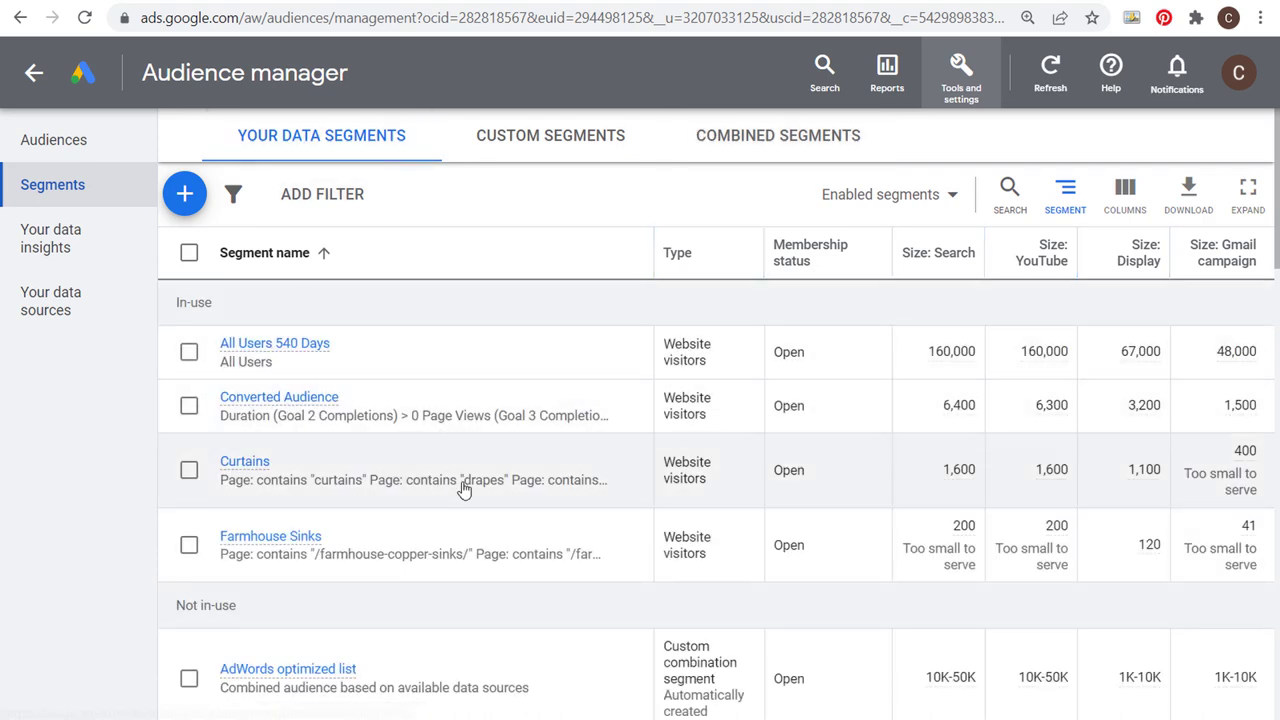
scroll(486, 486, down, 2)
scroll(500, 451, up, 2)
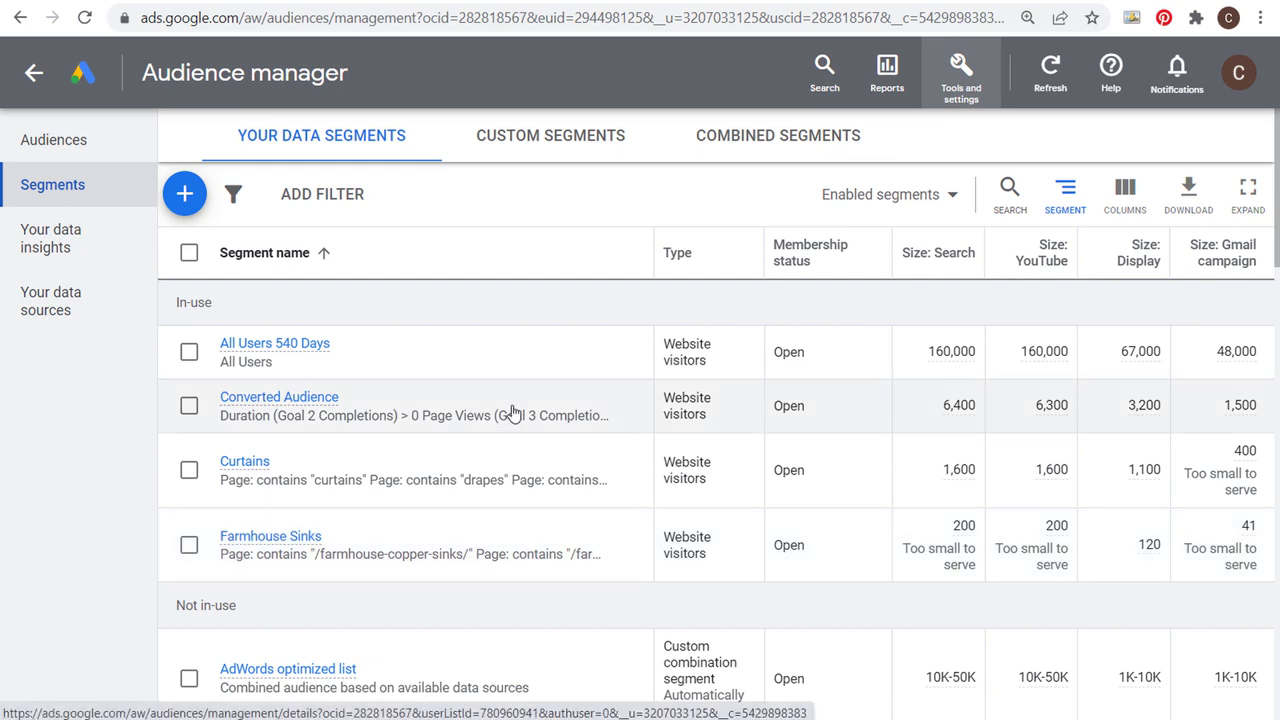
mouse_move(926, 257)
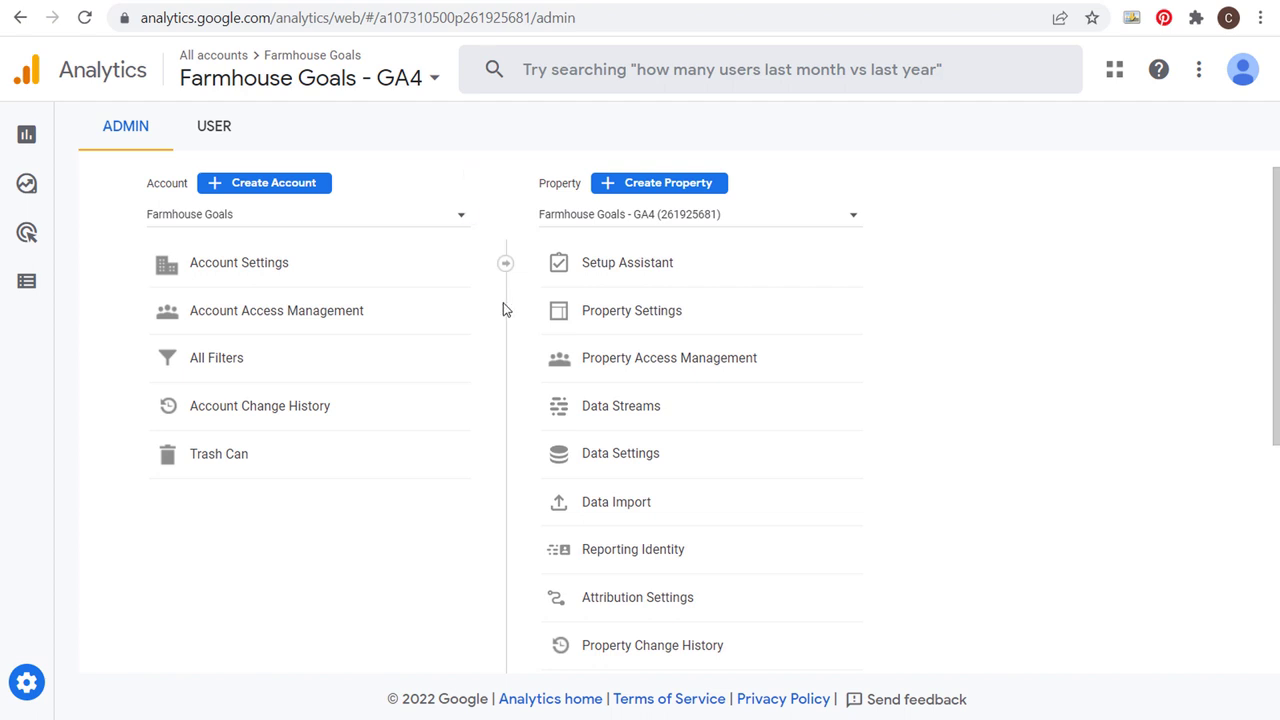
Step: Switch to Google Analytics and examine the GA4 property's Data Collection settings, including Google signals and the User Data Collection Acknowledgement
click(25, 686)
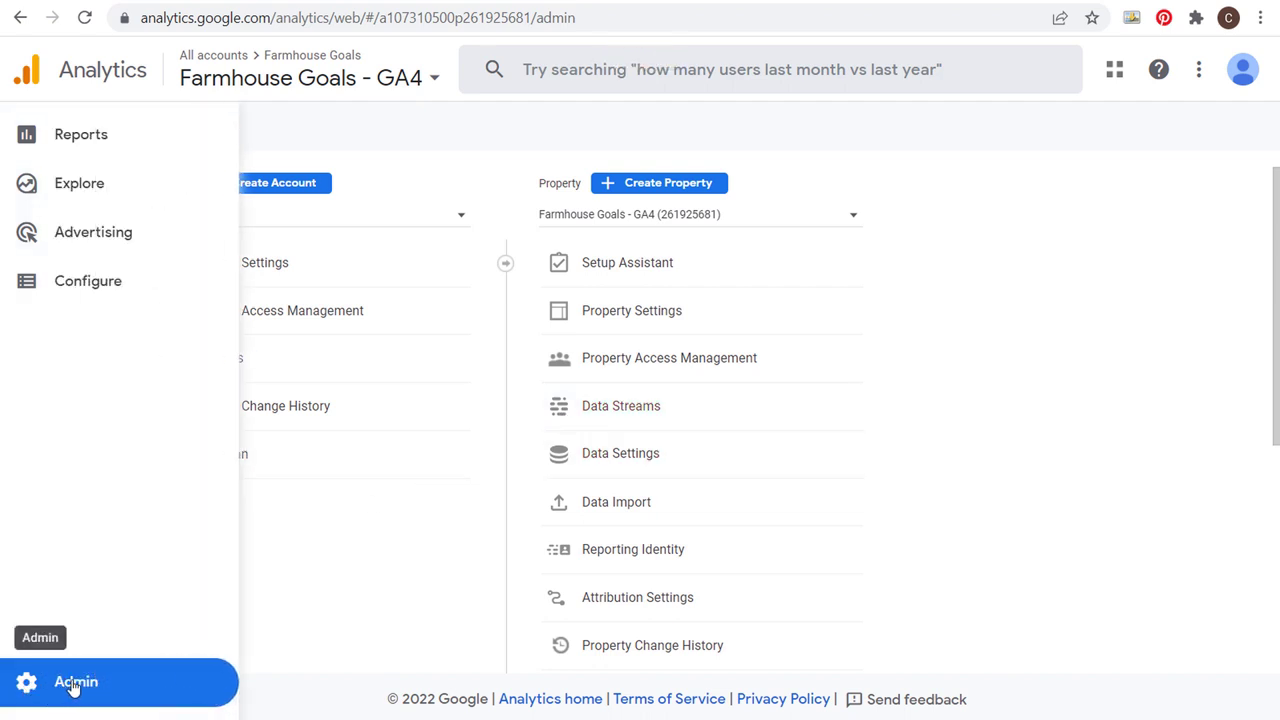
click(655, 458)
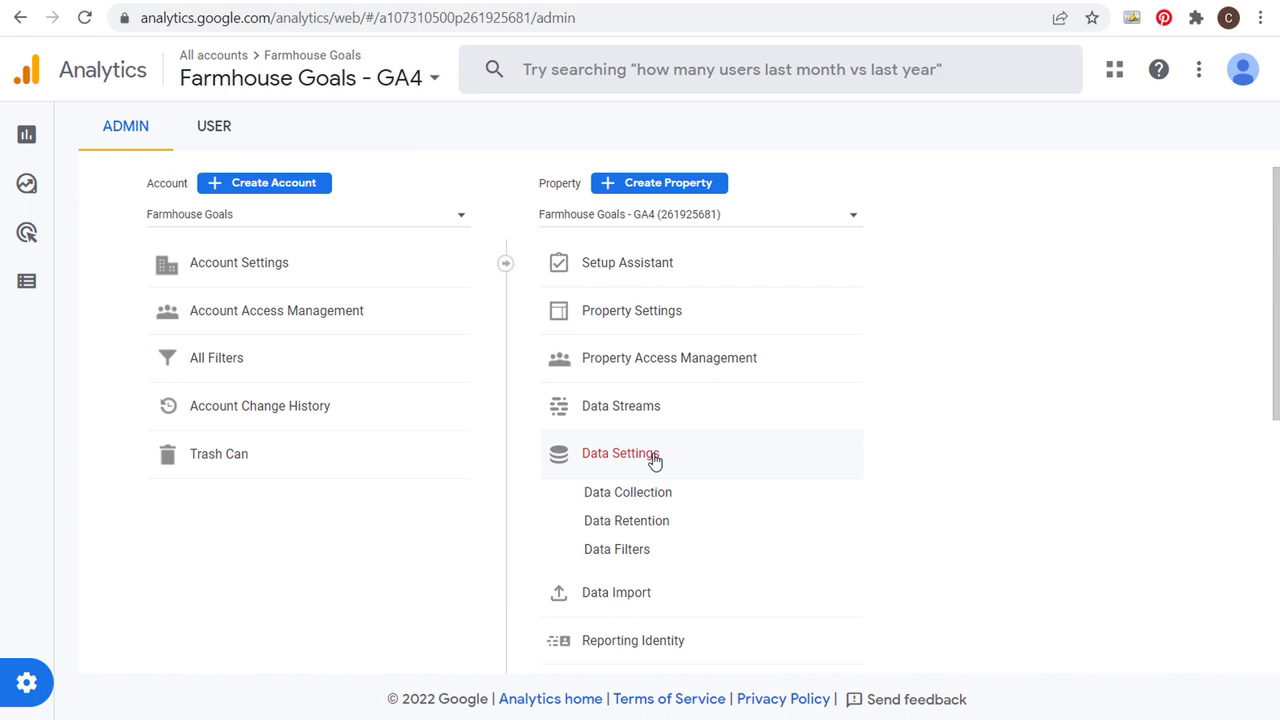
click(627, 500)
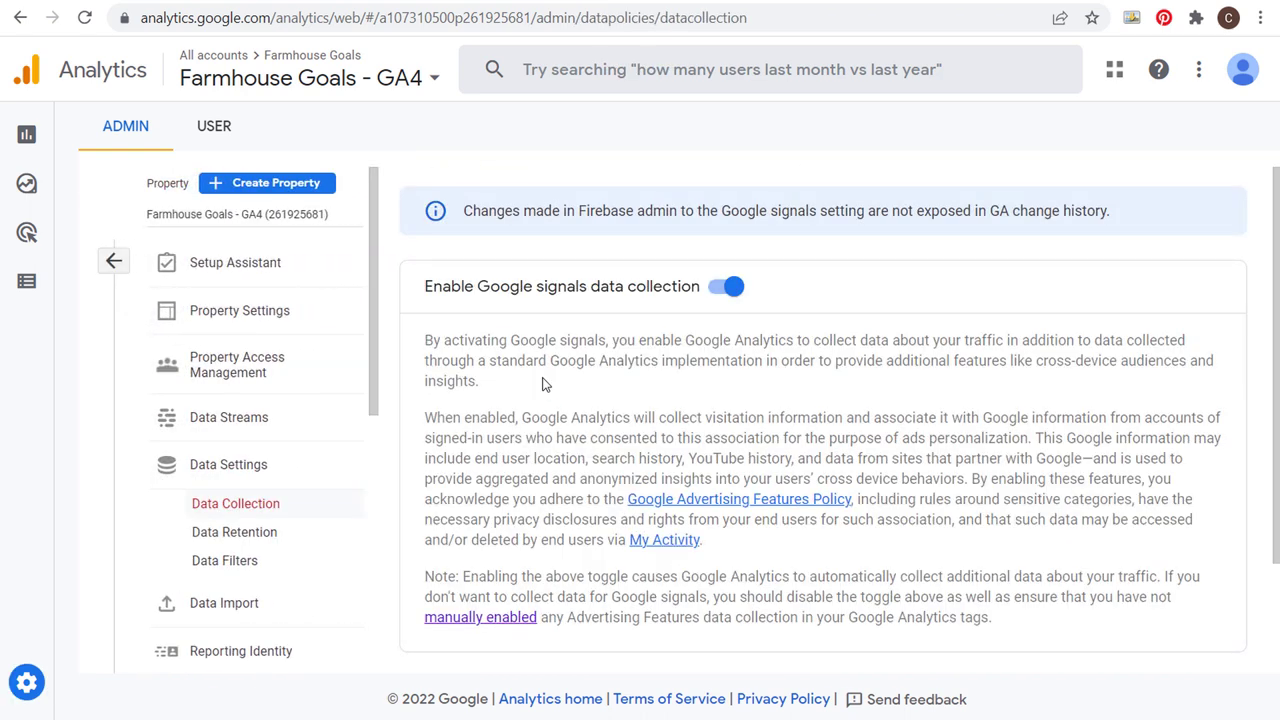
drag(425, 286, 639, 285)
click(641, 286)
scroll(888, 352, down, 1)
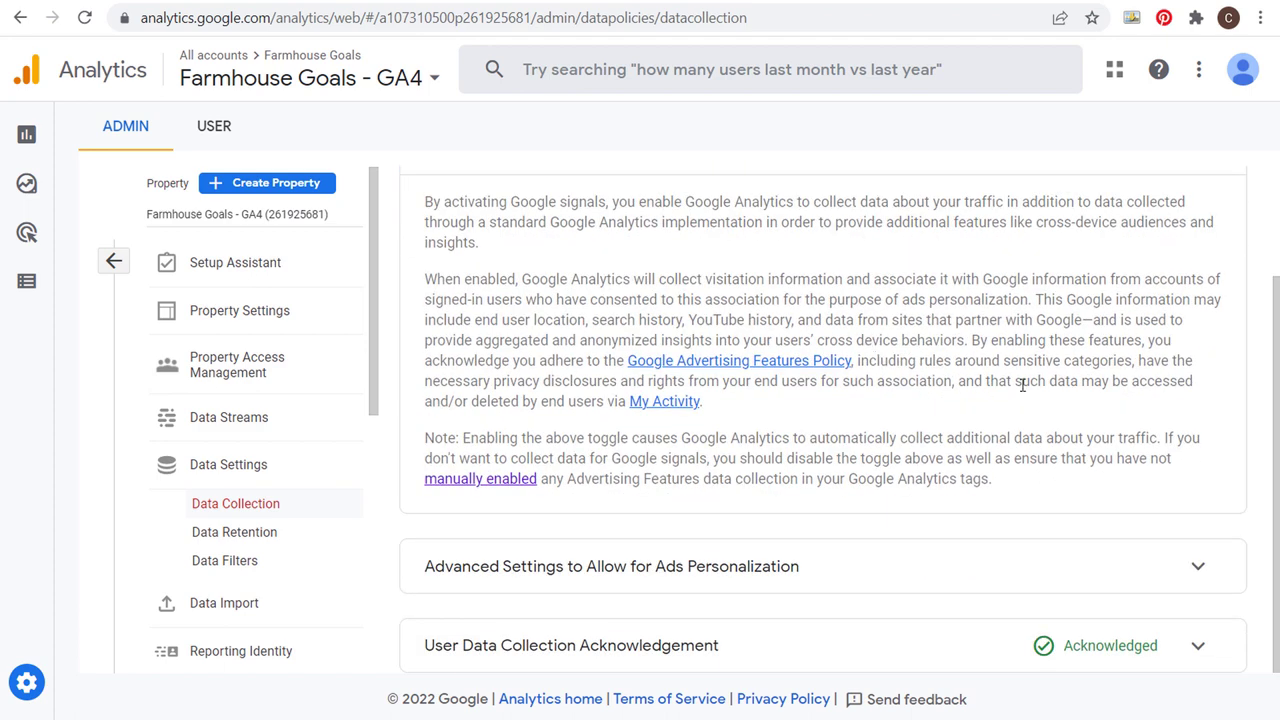
click(1198, 647)
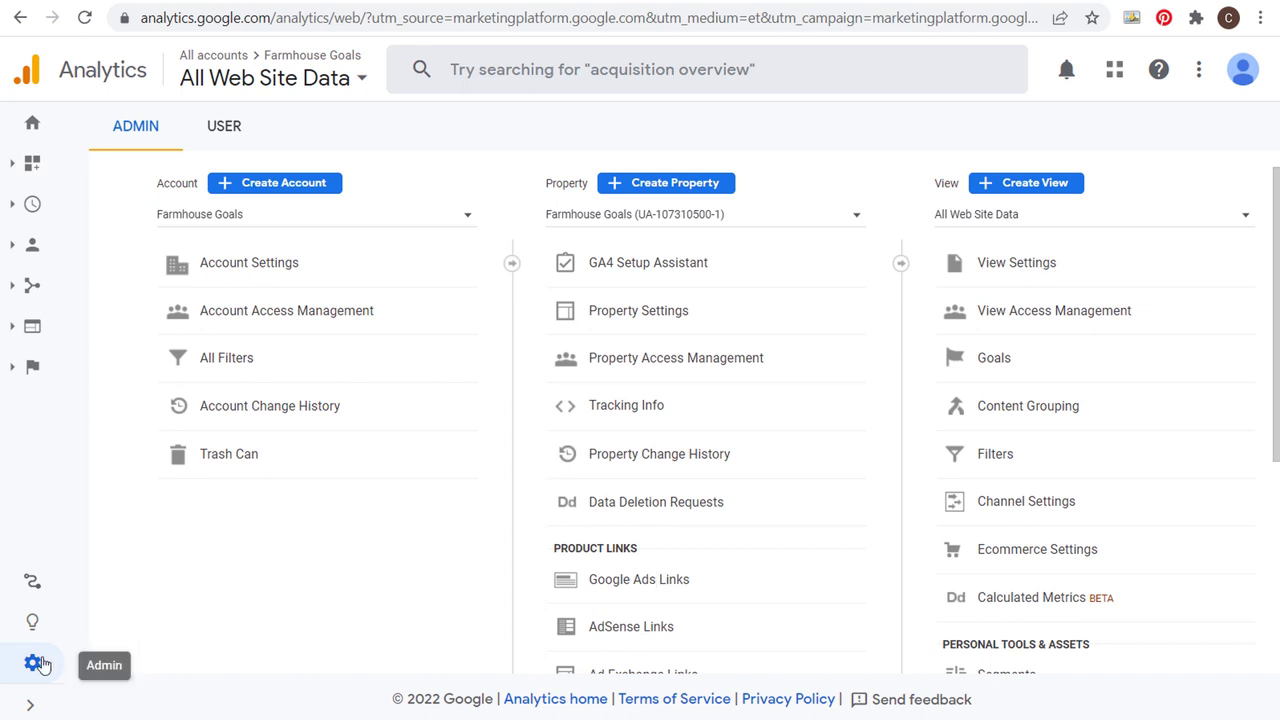
Step: Open the Universal Analytics property's Data Collection settings under Tracking Info and save them with Google signals on
click(28, 707)
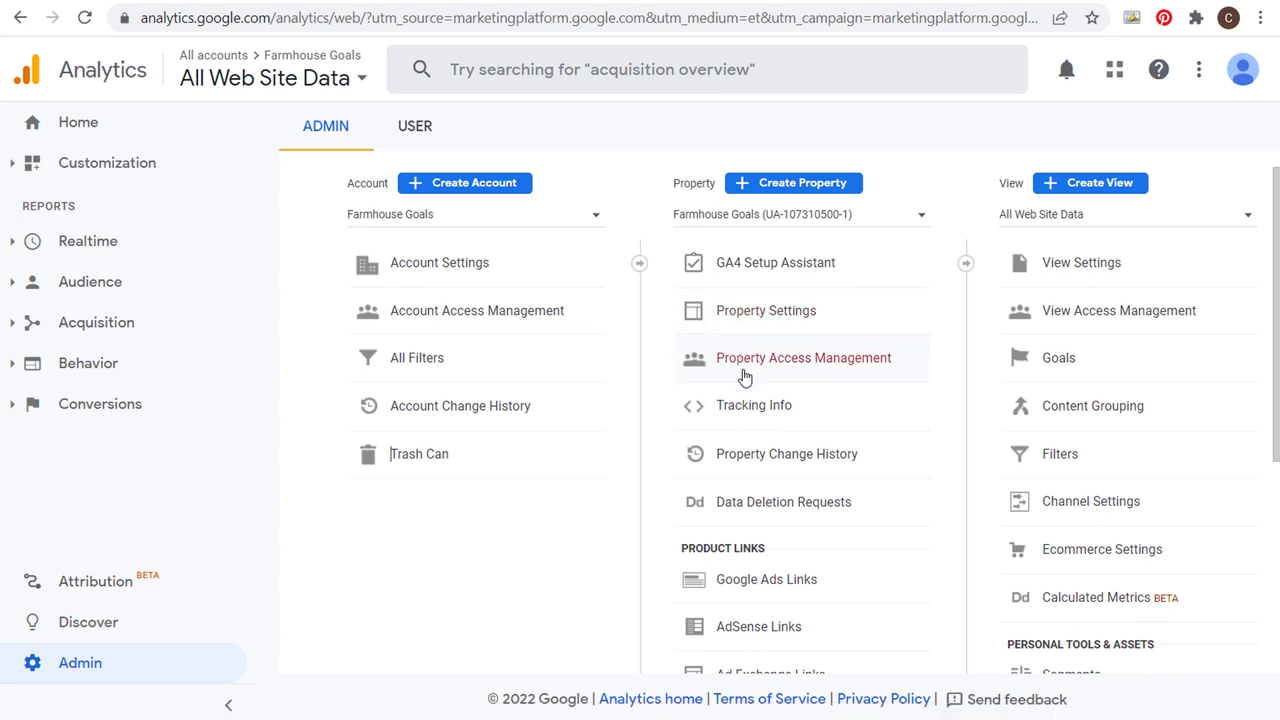
click(750, 408)
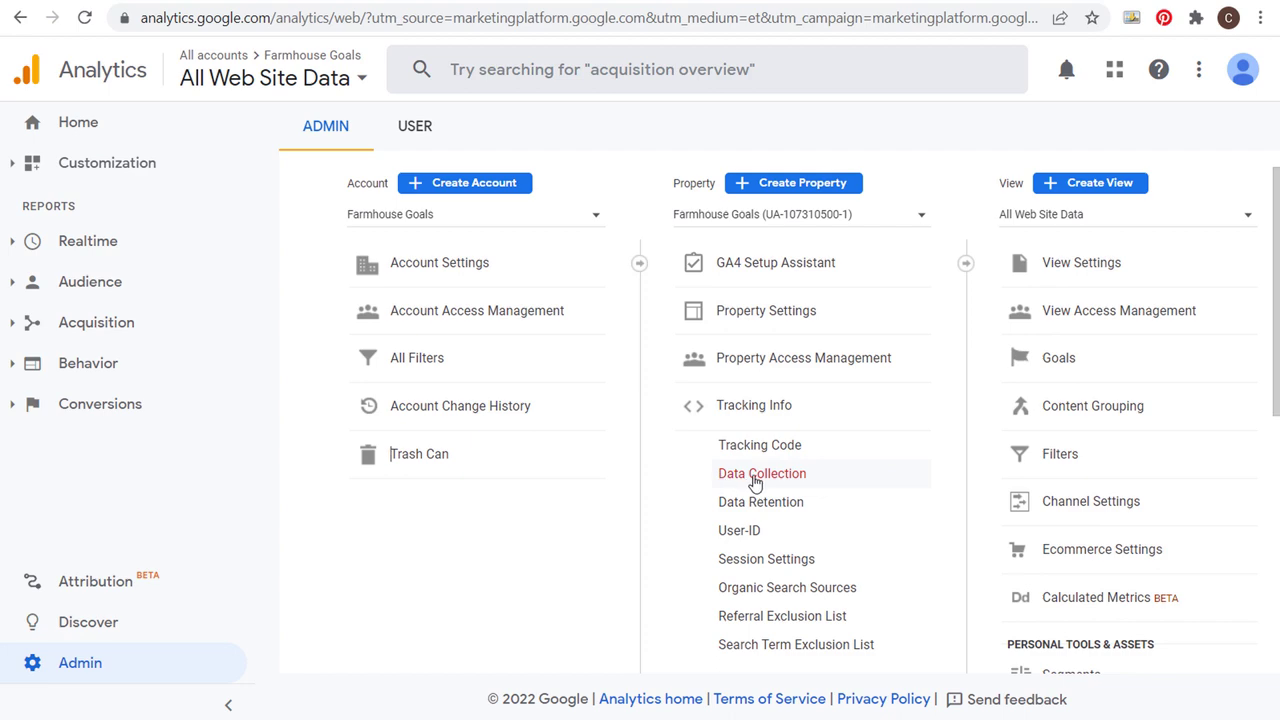
click(724, 479)
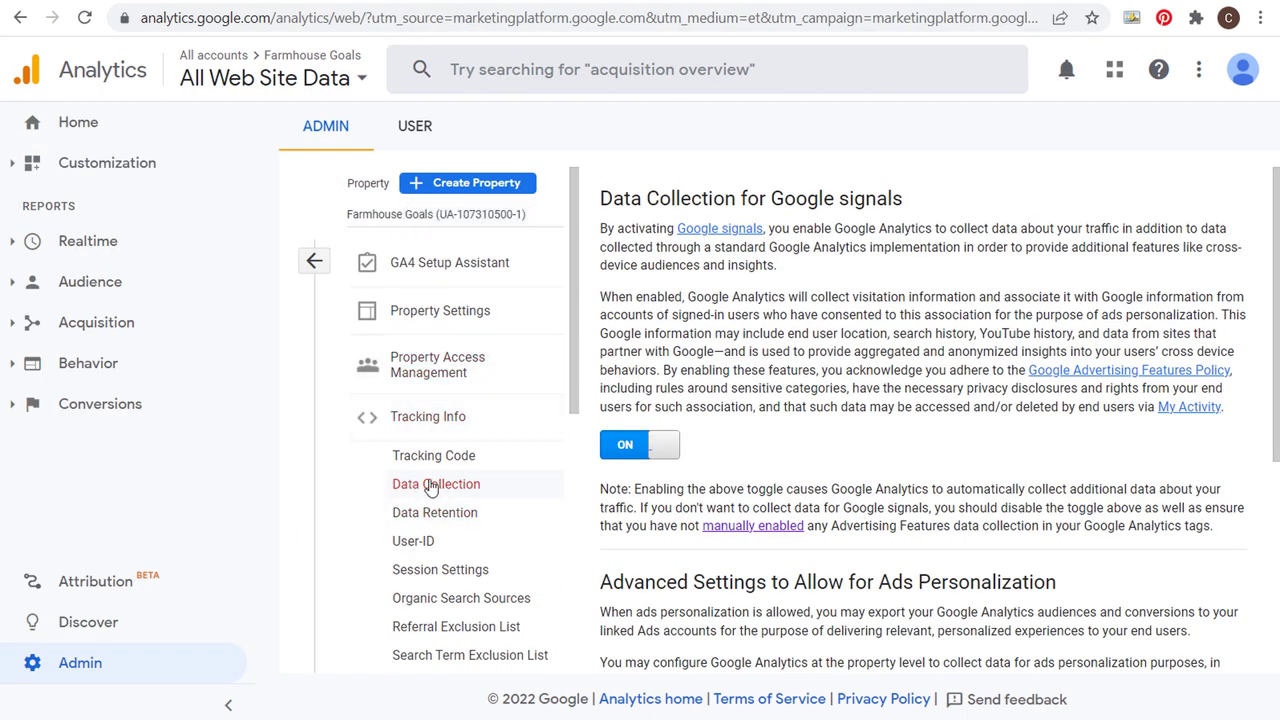
drag(598, 200, 893, 230)
click(916, 314)
scroll(893, 340, down, 3)
click(636, 617)
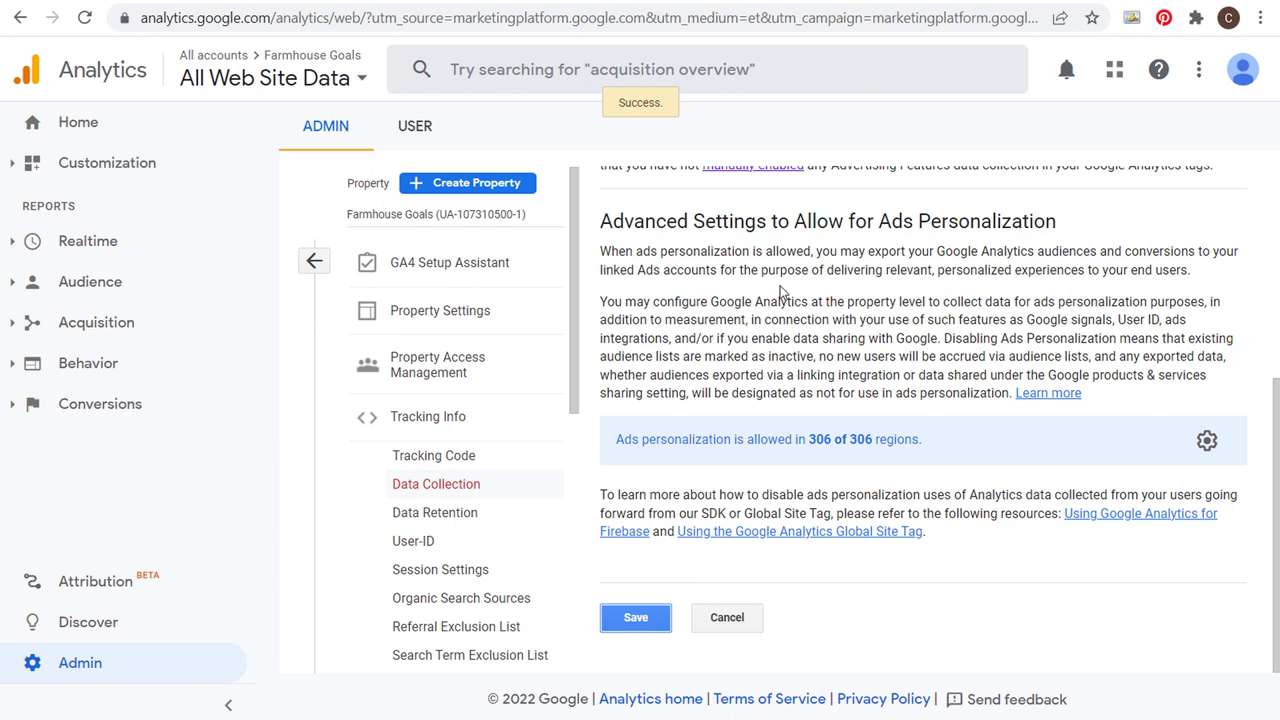
scroll(783, 292, up, 4)
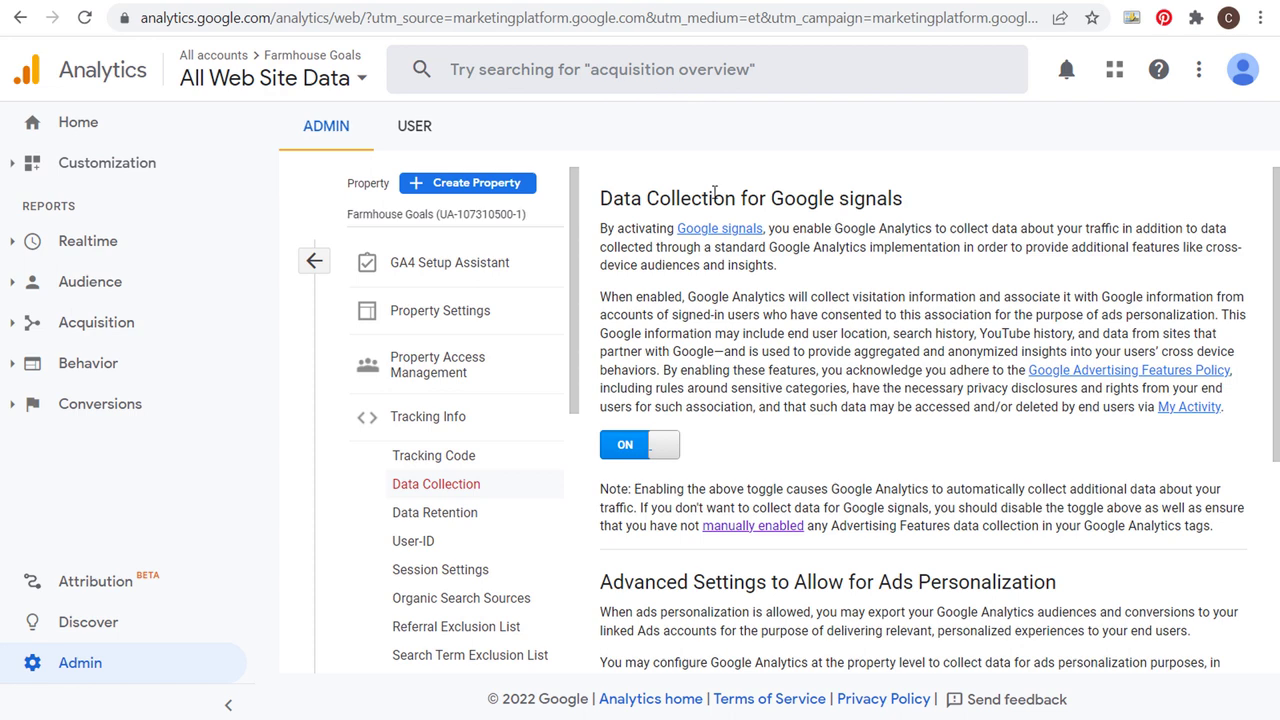
Step: Switch to the Analytics Help article "Get started with Analytics" and read its setup steps and optional activities
click(919, 3)
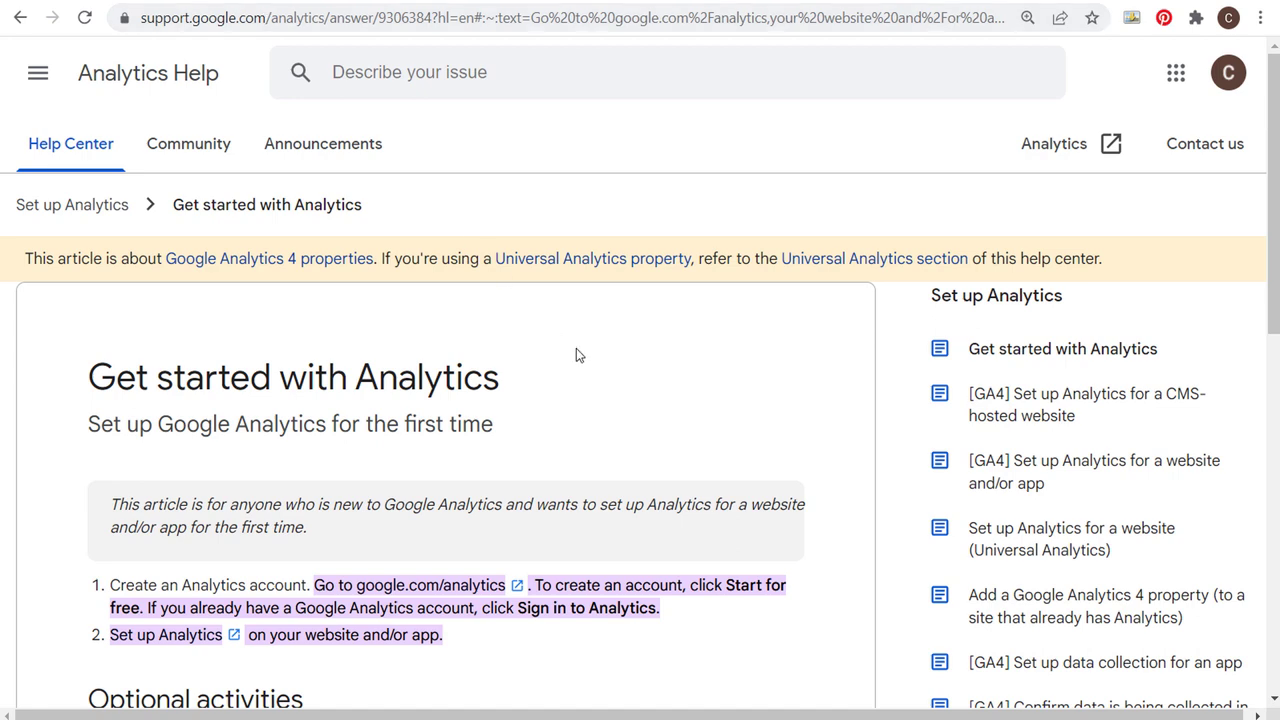
scroll(620, 360, down, 1)
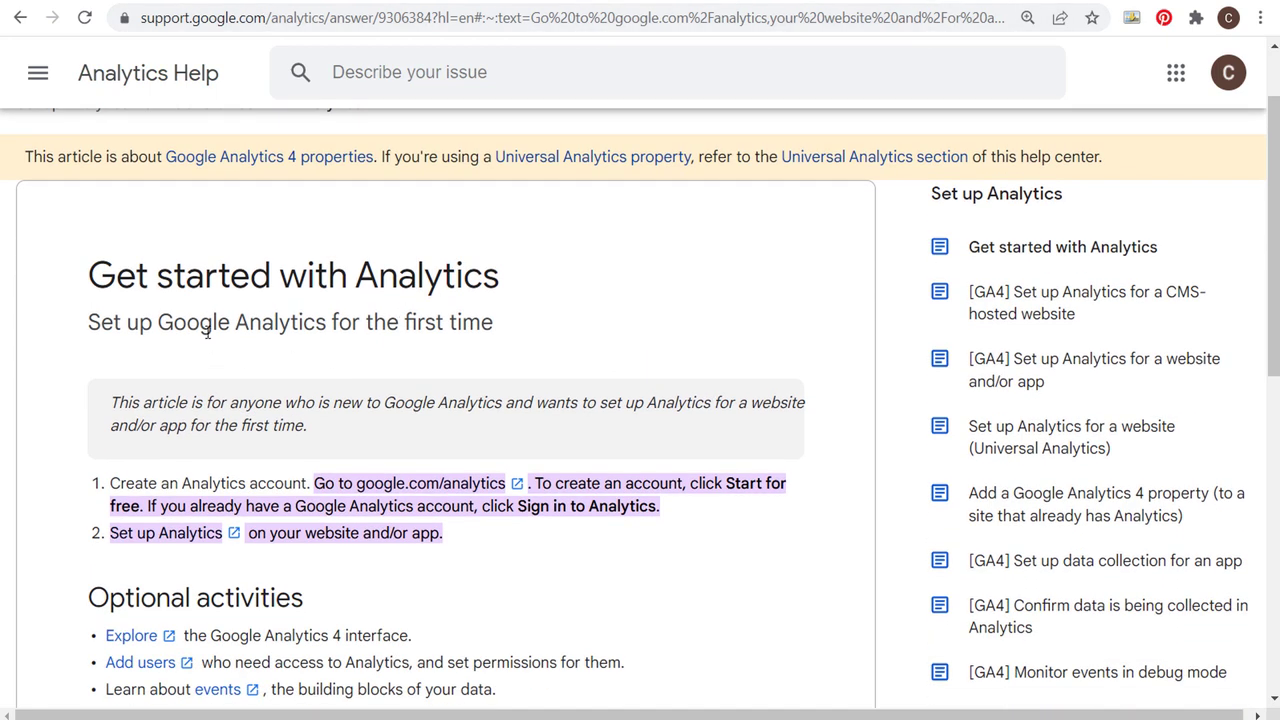
drag(203, 330, 276, 322)
click(278, 322)
scroll(726, 352, down, 2)
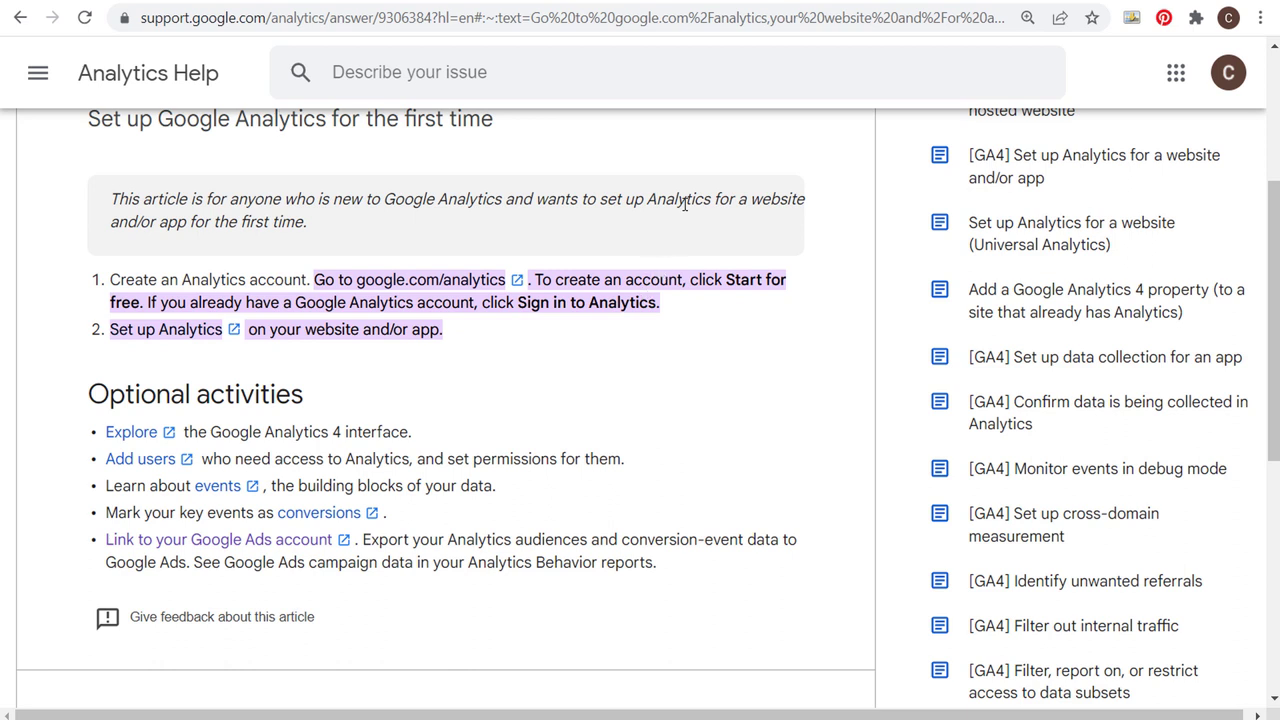
scroll(338, 252, up, 1)
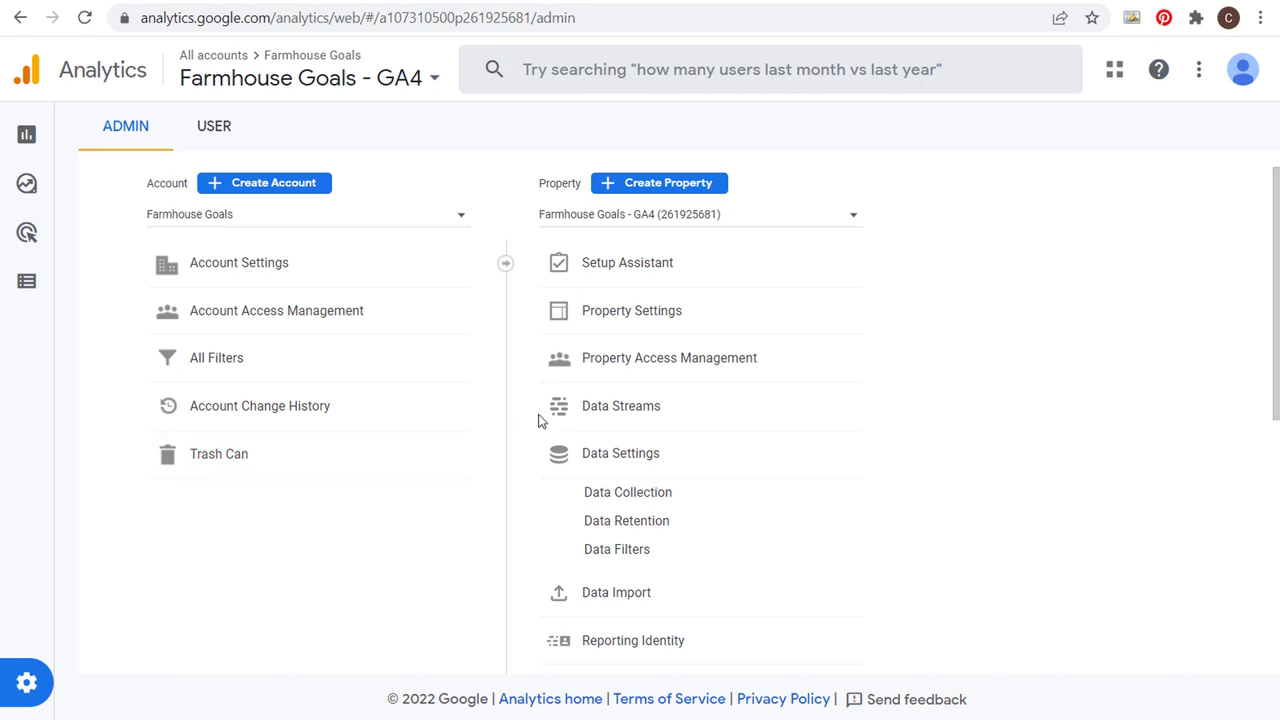
Step: Open the Google Ads Links of the GA4 property, view the setup for a new link, and close it without linking
click(586, 451)
scroll(634, 434, down, 3)
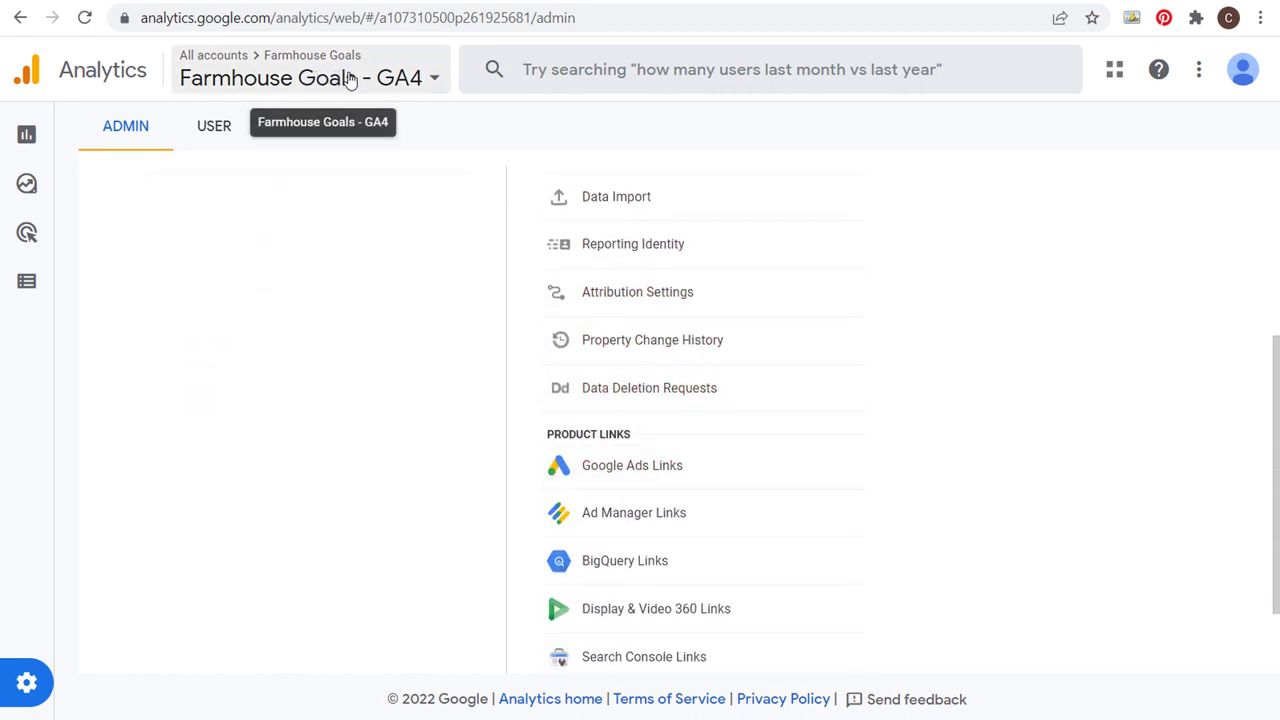
click(618, 476)
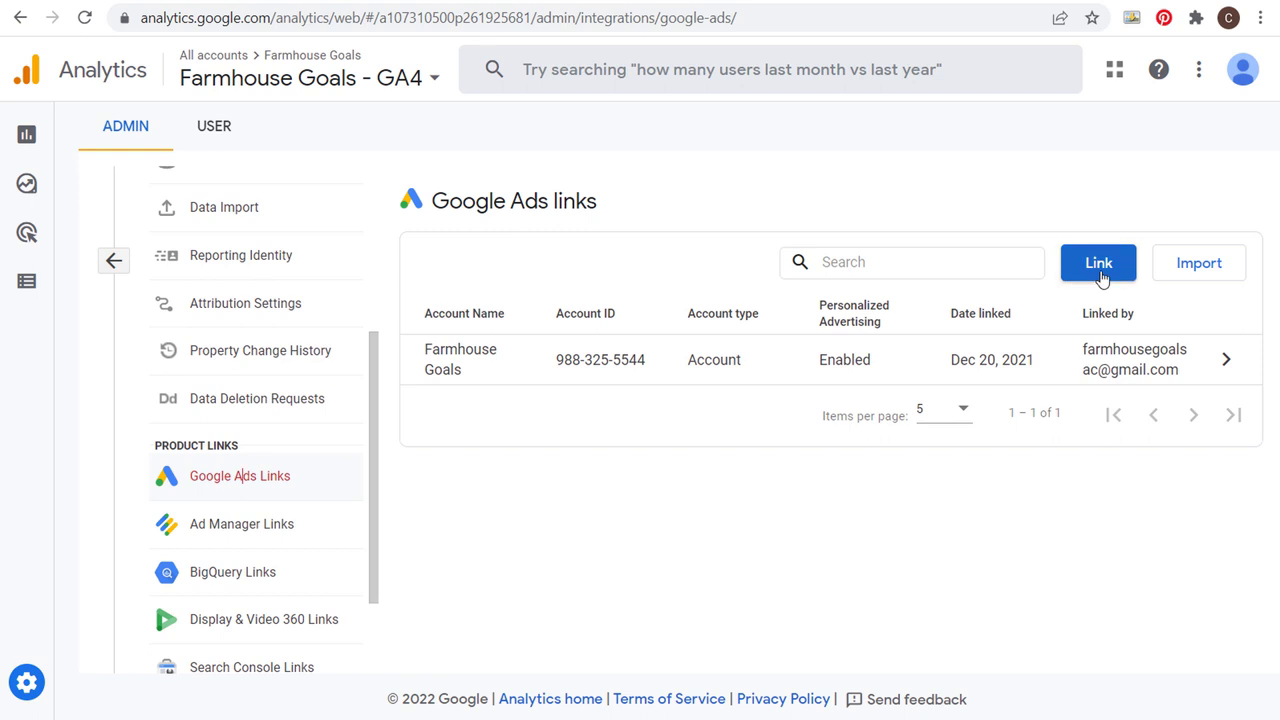
click(1100, 268)
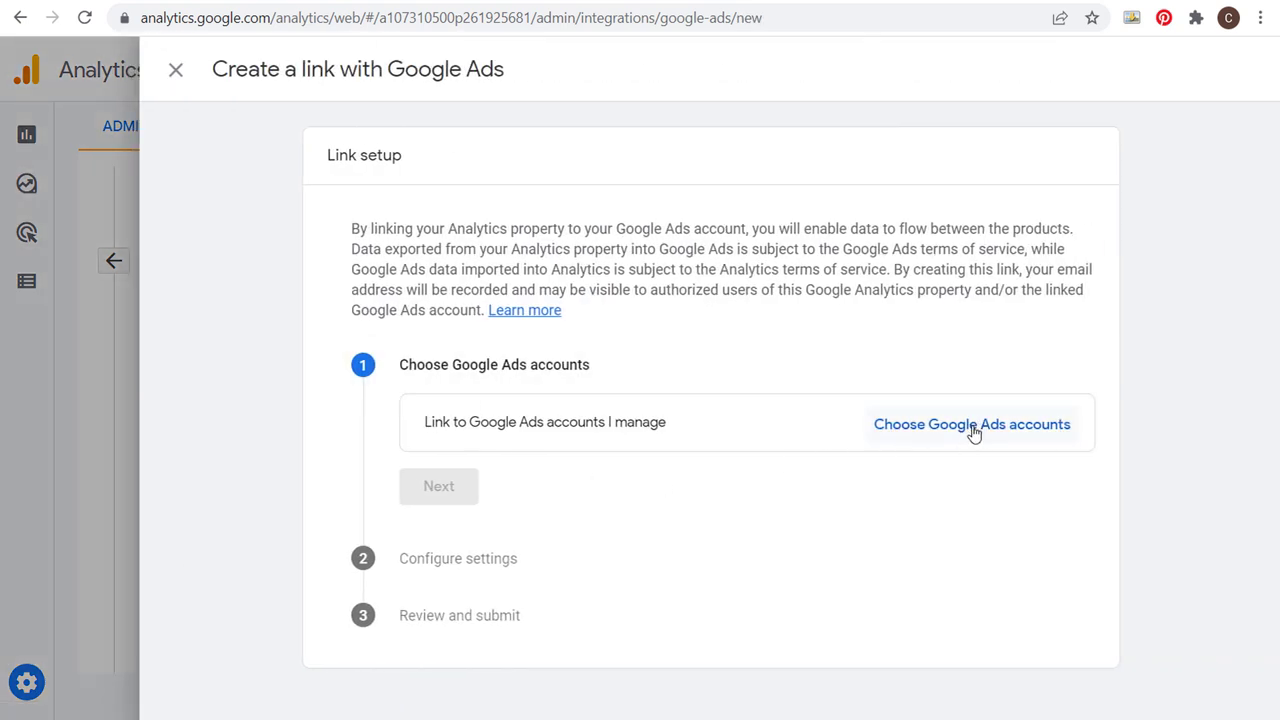
click(177, 74)
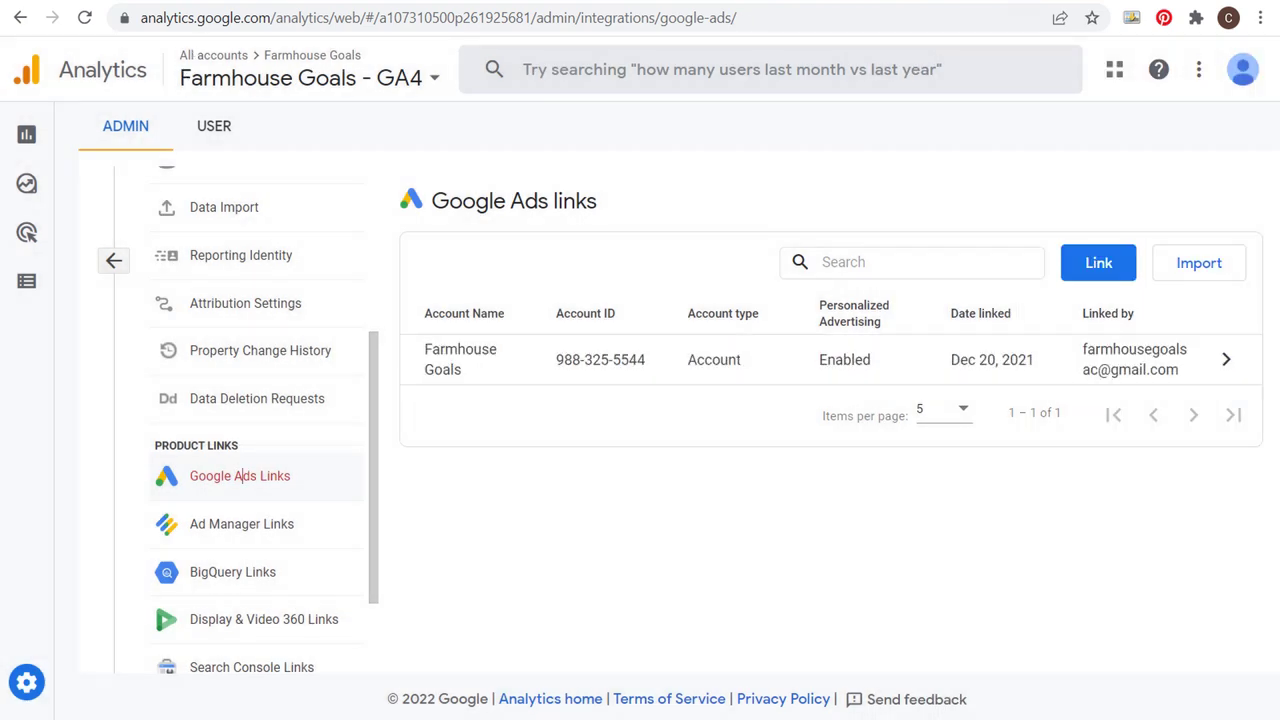
Step: Switch between the Universal Analytics and GA4 properties and review the GA4 list of Google Ads links
click(540, 2)
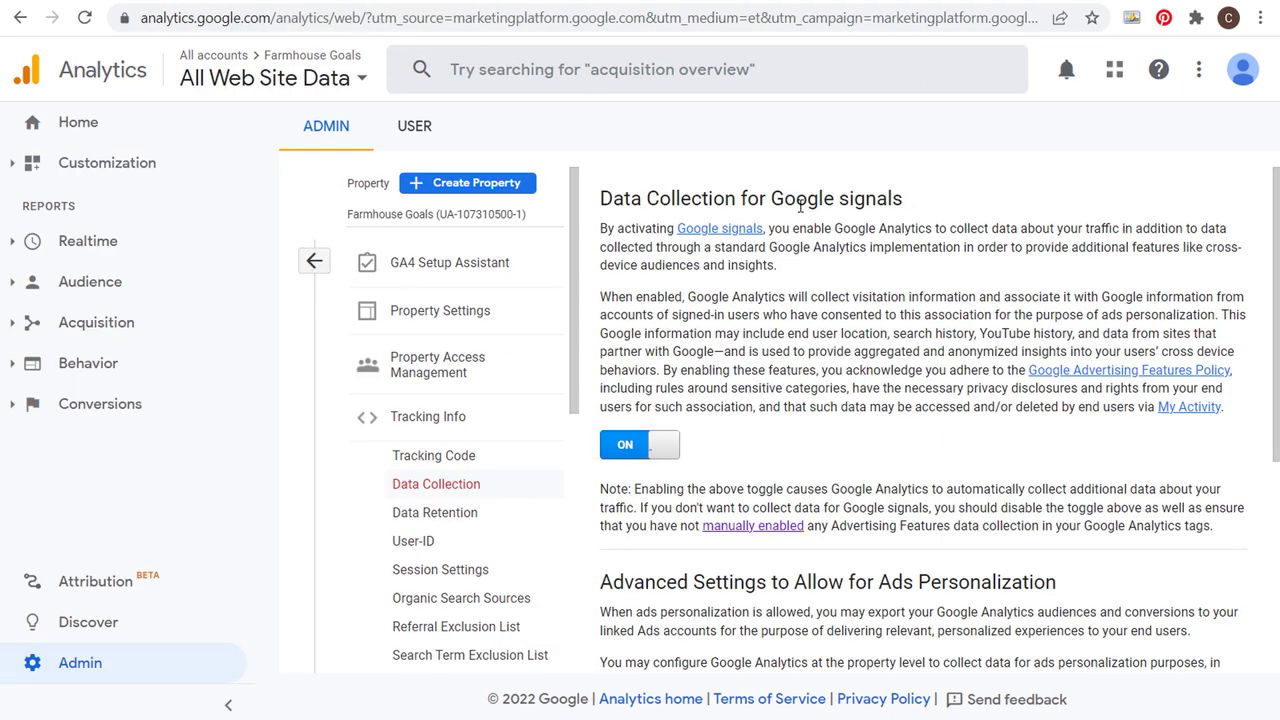
click(288, 4)
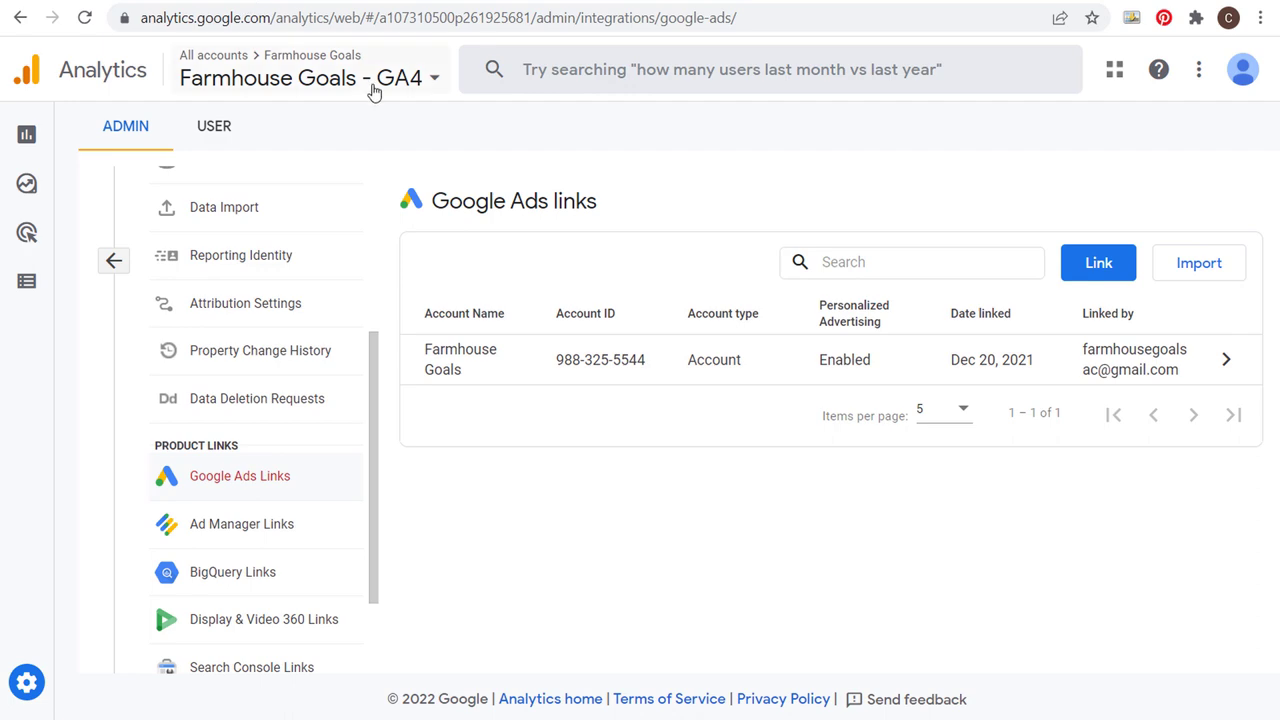
click(376, 2)
drag(437, 201, 634, 206)
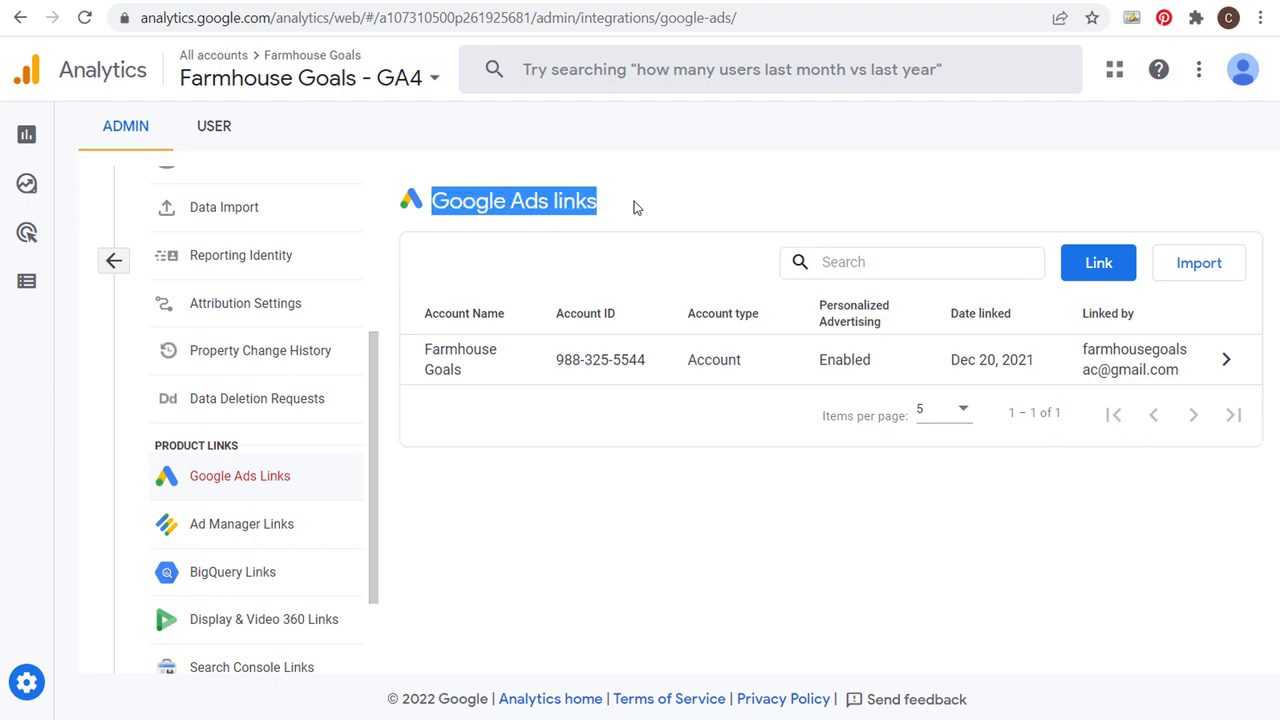
click(688, 206)
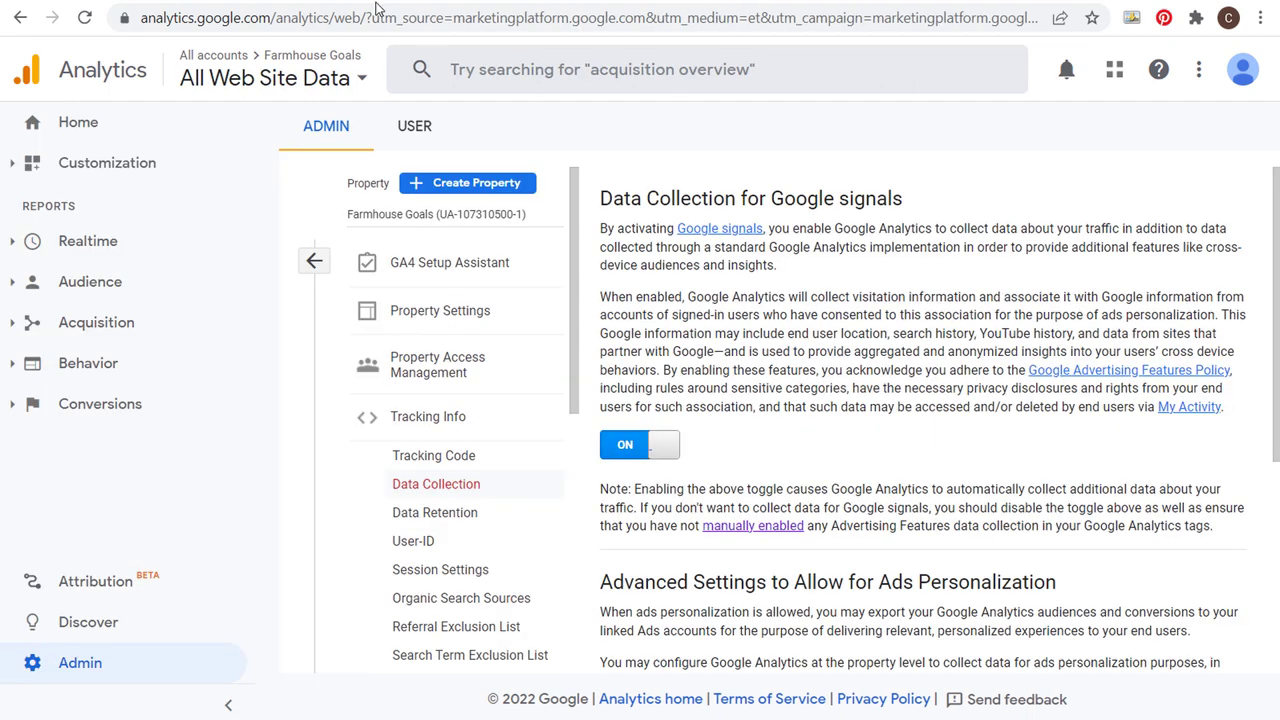
Step: Return to the Universal Analytics property's administration overview and open its Google Ads Links
click(365, 418)
click(315, 266)
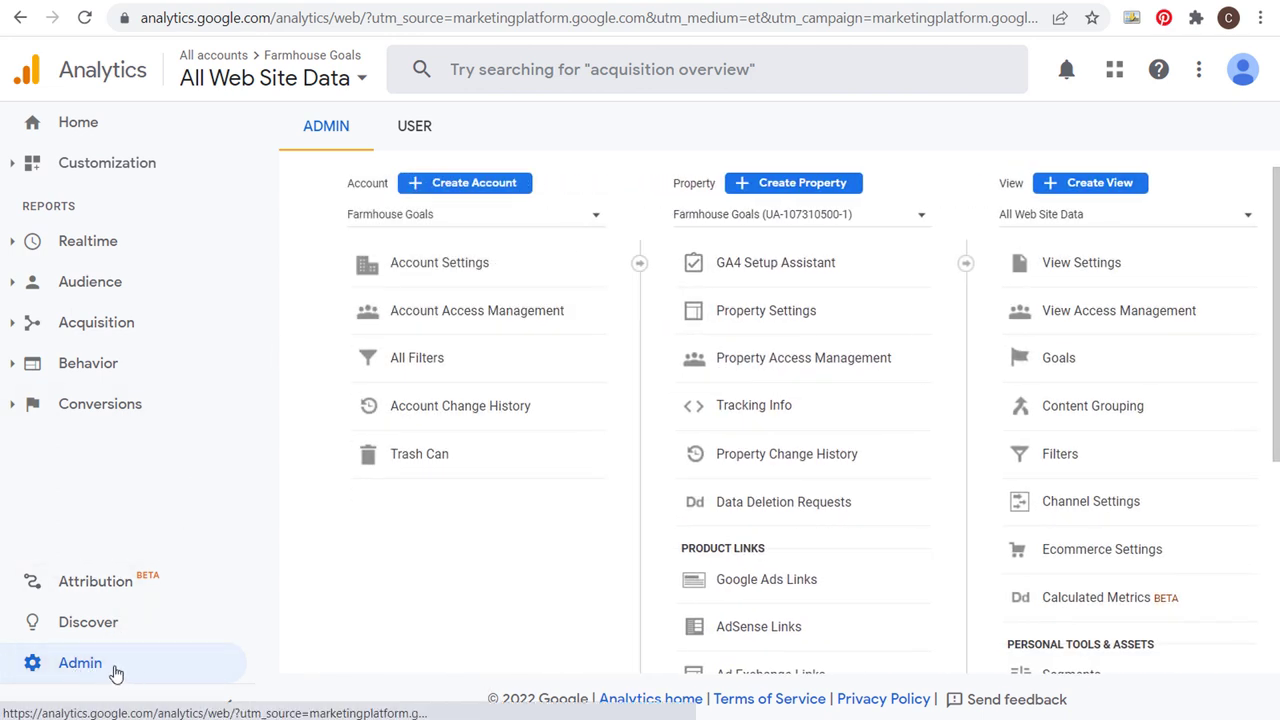
scroll(623, 523, down, 1)
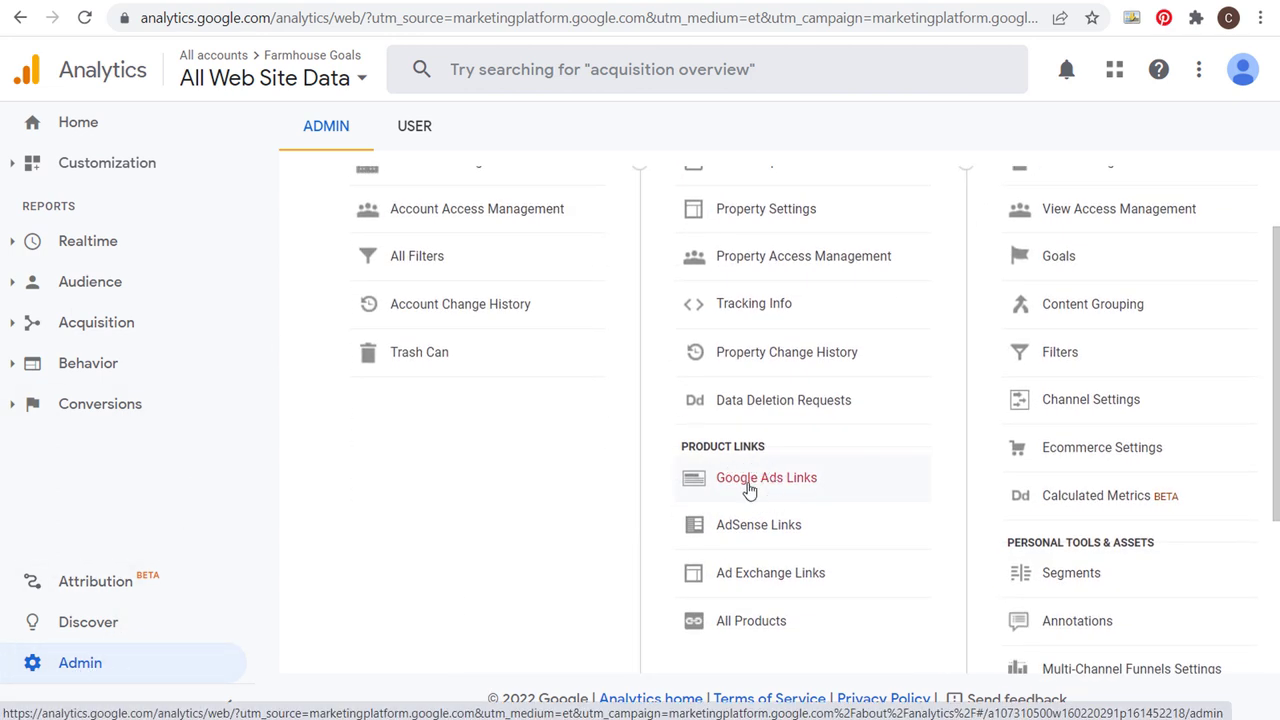
click(789, 480)
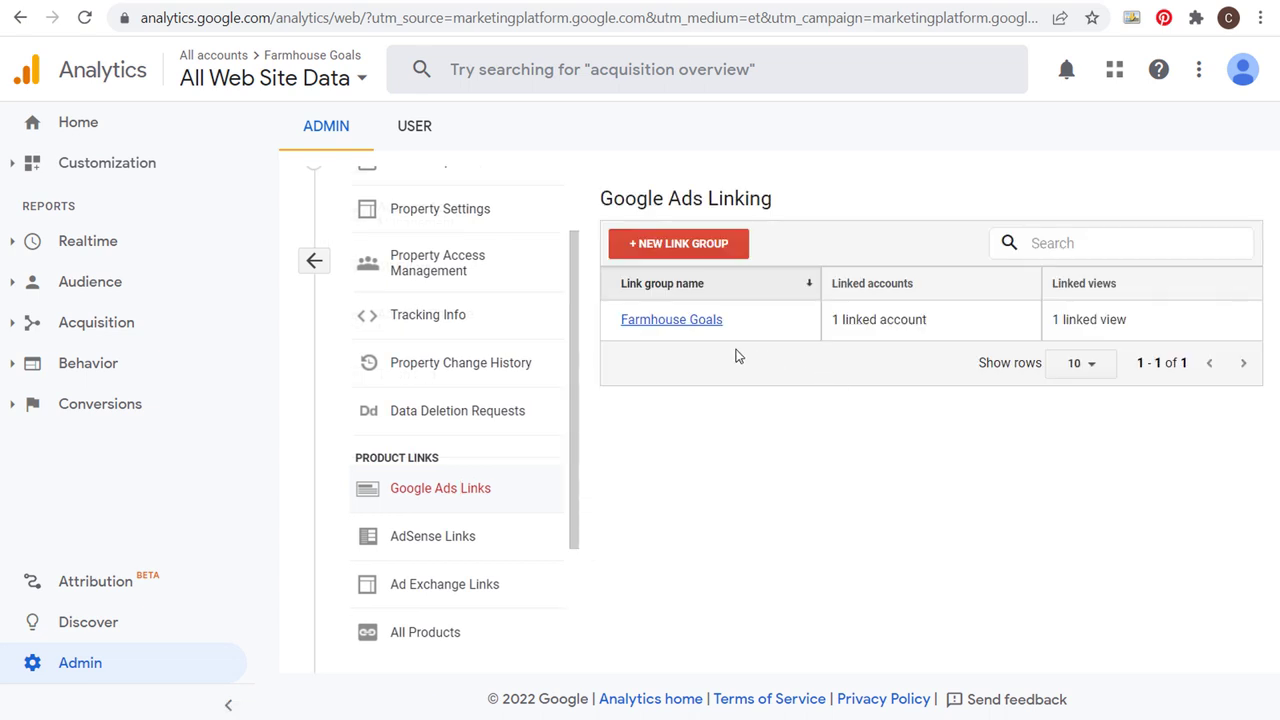
Step: Start a new Google Ads link group, check which accounts can be linked, and cancel the configuration
click(648, 245)
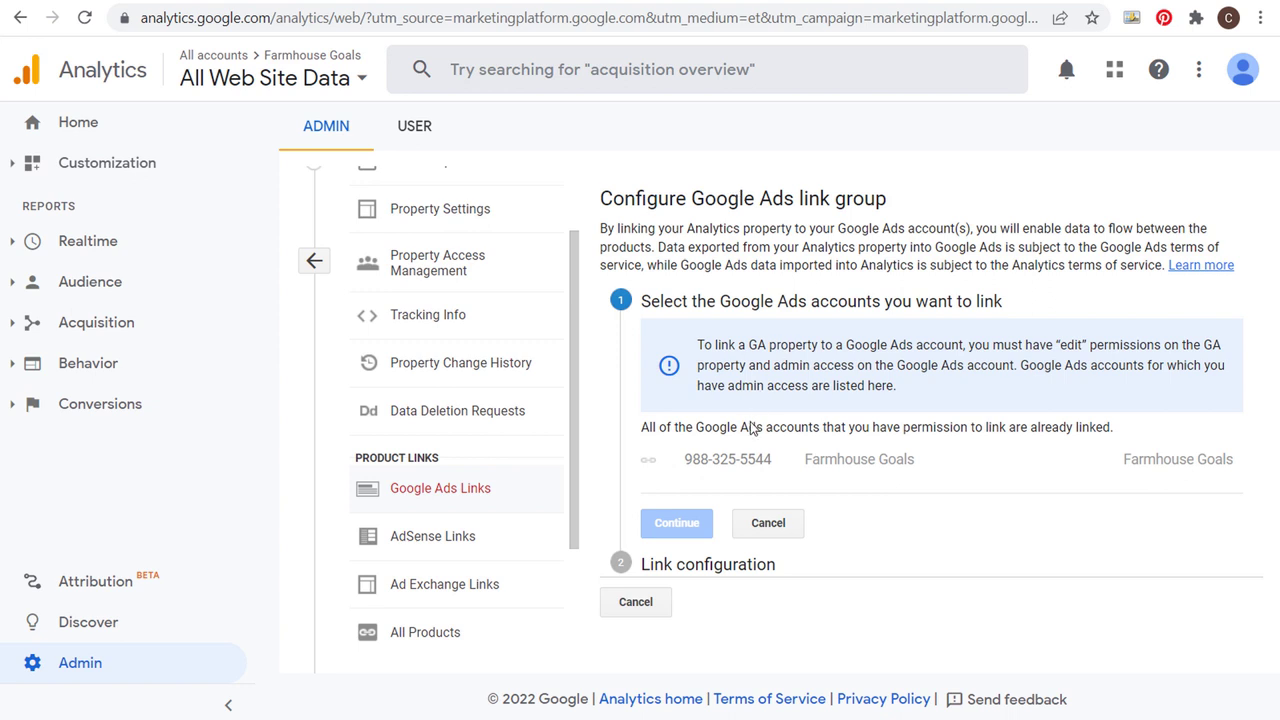
drag(684, 459, 1256, 461)
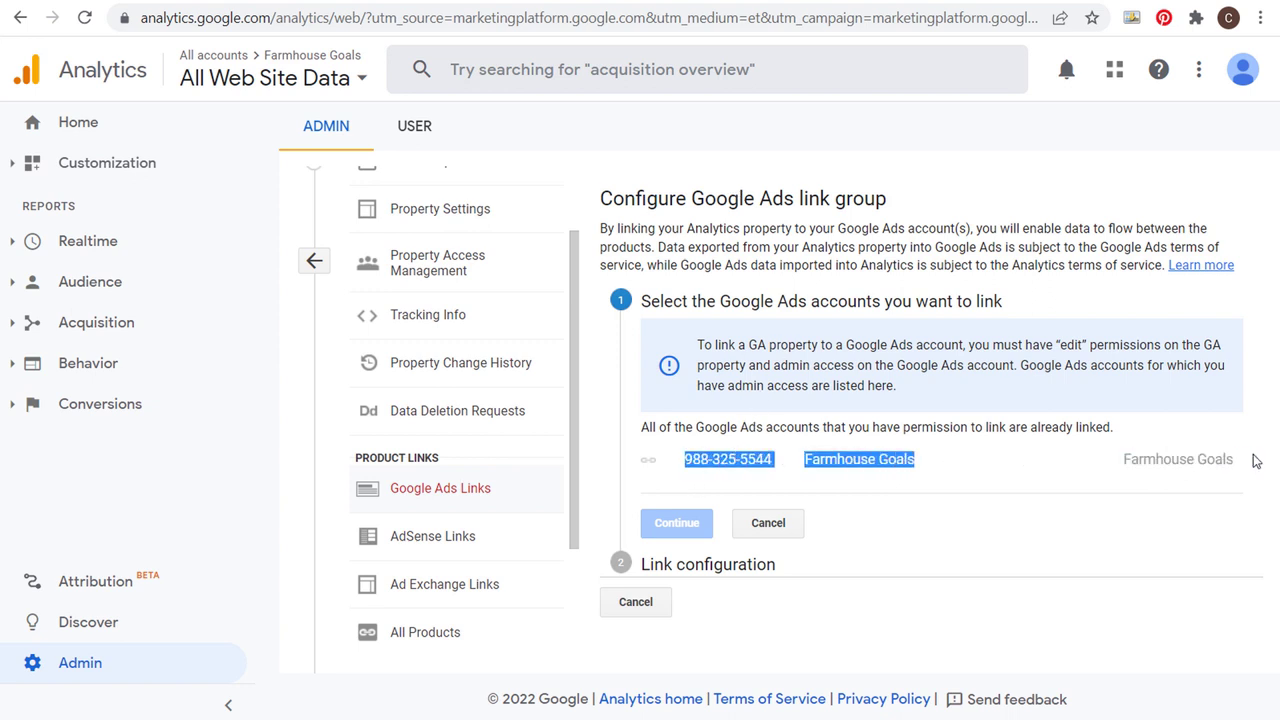
click(1167, 459)
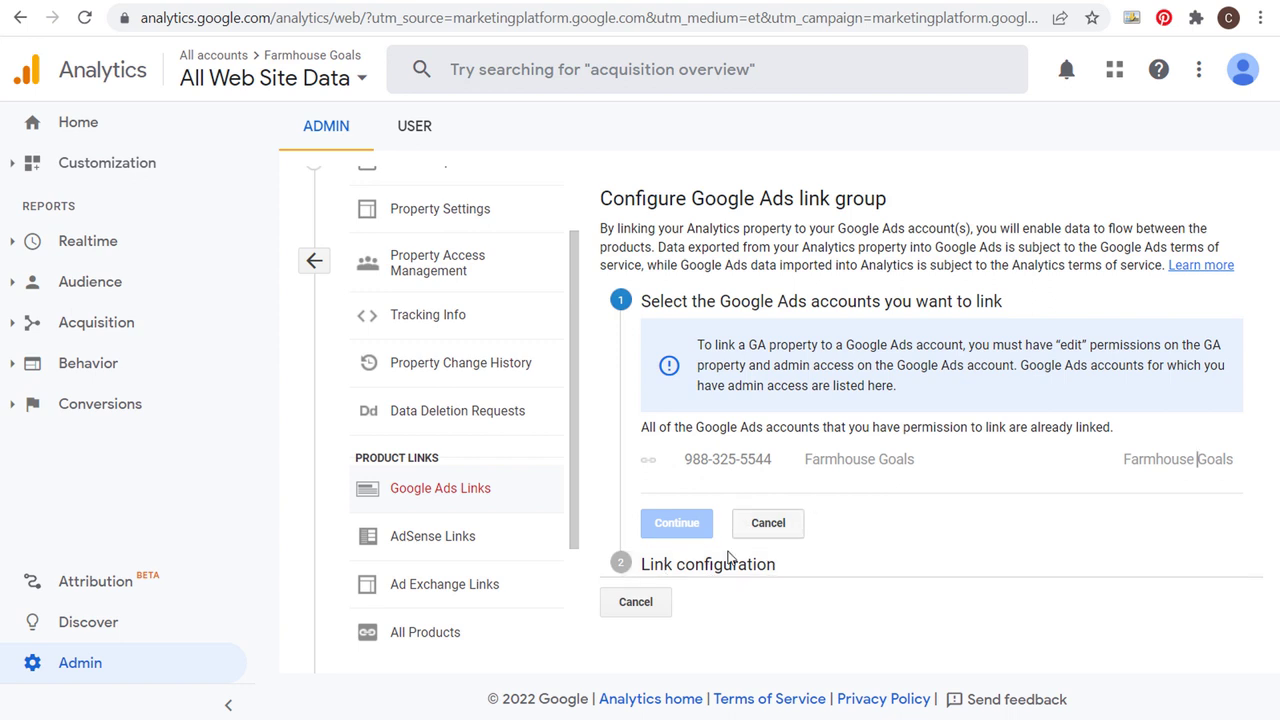
click(640, 605)
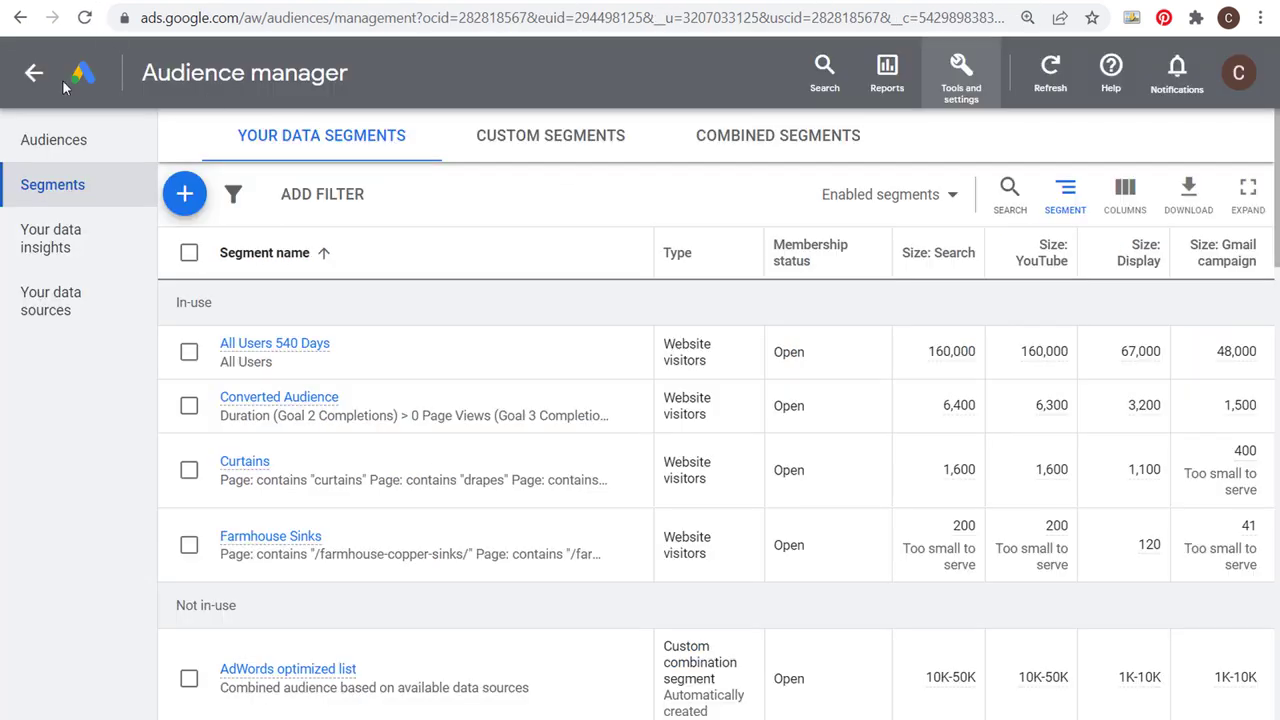
Step: Open the Google Ads linked accounts overview and review the linked products and the other products available for linking
click(962, 70)
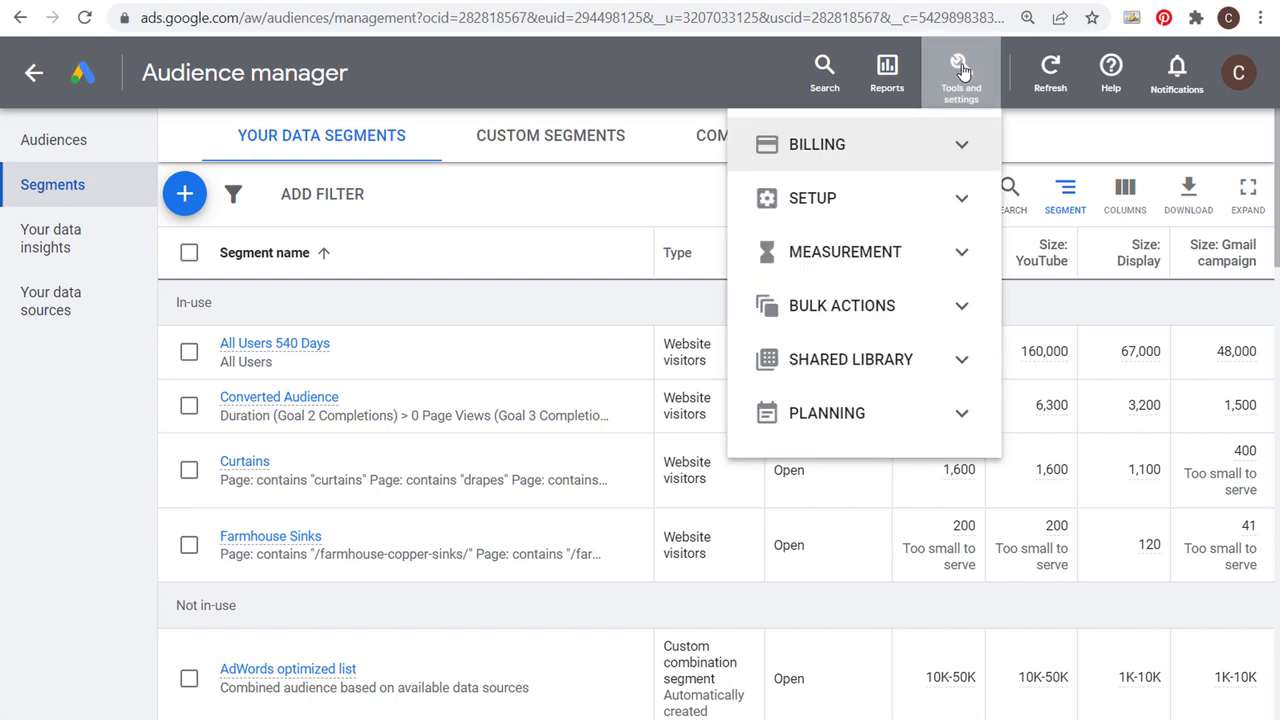
click(962, 199)
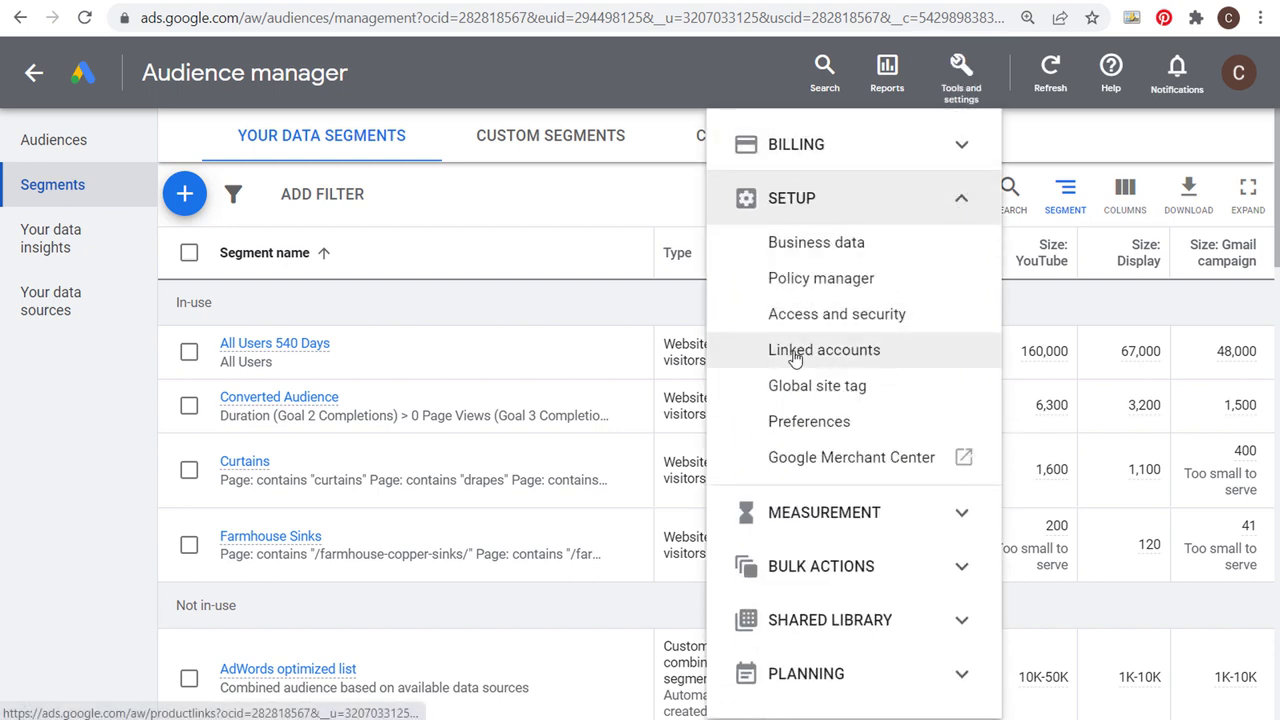
click(862, 355)
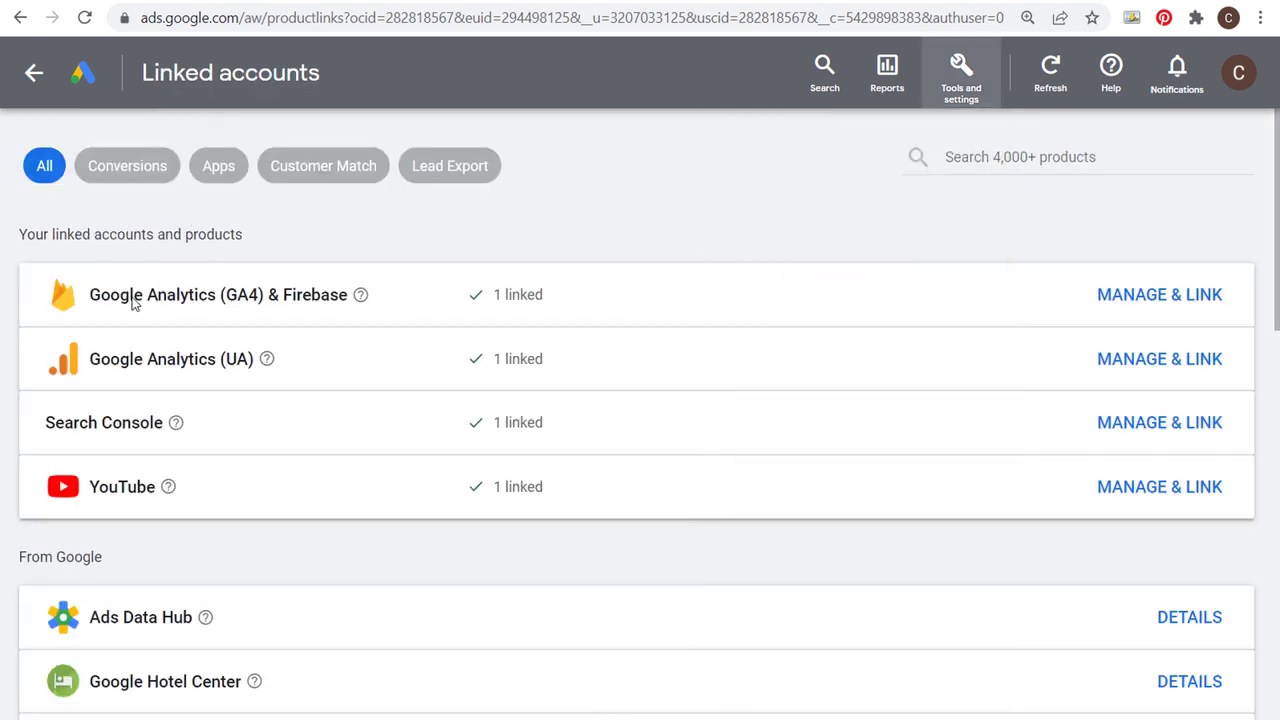
drag(94, 302, 278, 300)
click(91, 346)
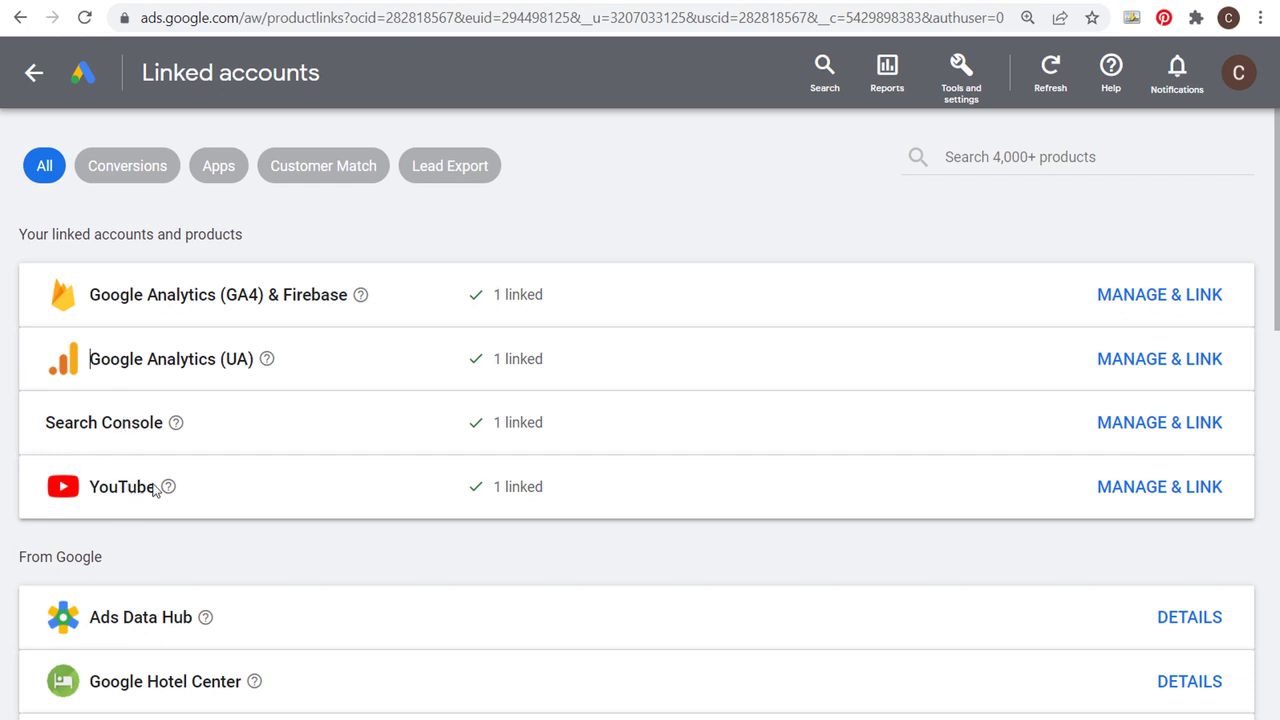
scroll(626, 340, down, 4)
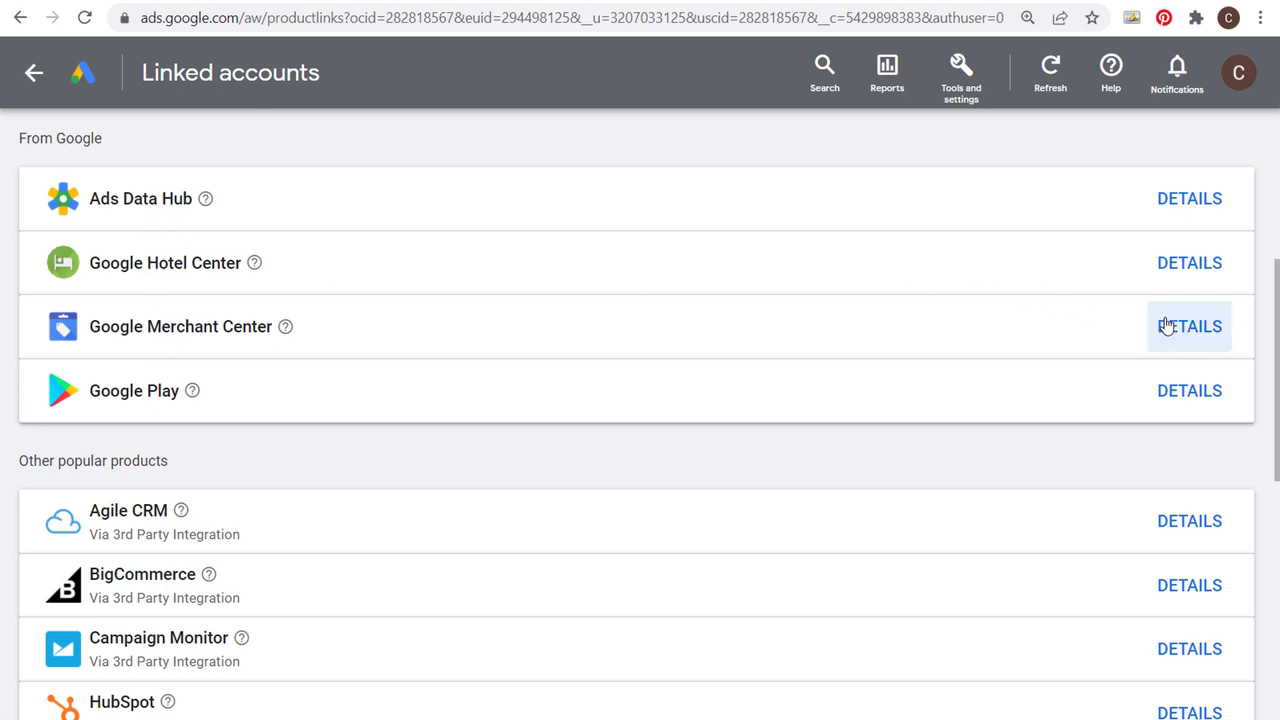
scroll(906, 350, up, 4)
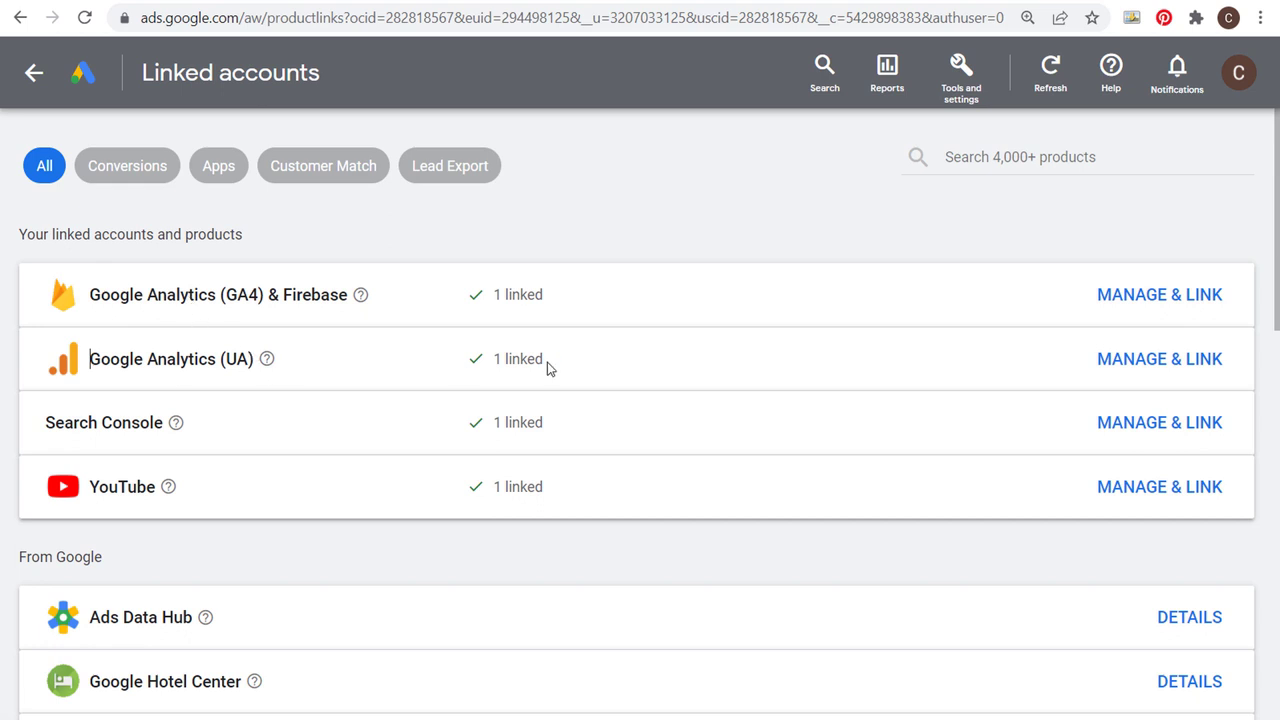
Step: Open the Google Analytics (UA) link management, review the linked property and access requirements, and briefly compare with the GA4 Google Ads links
click(1160, 366)
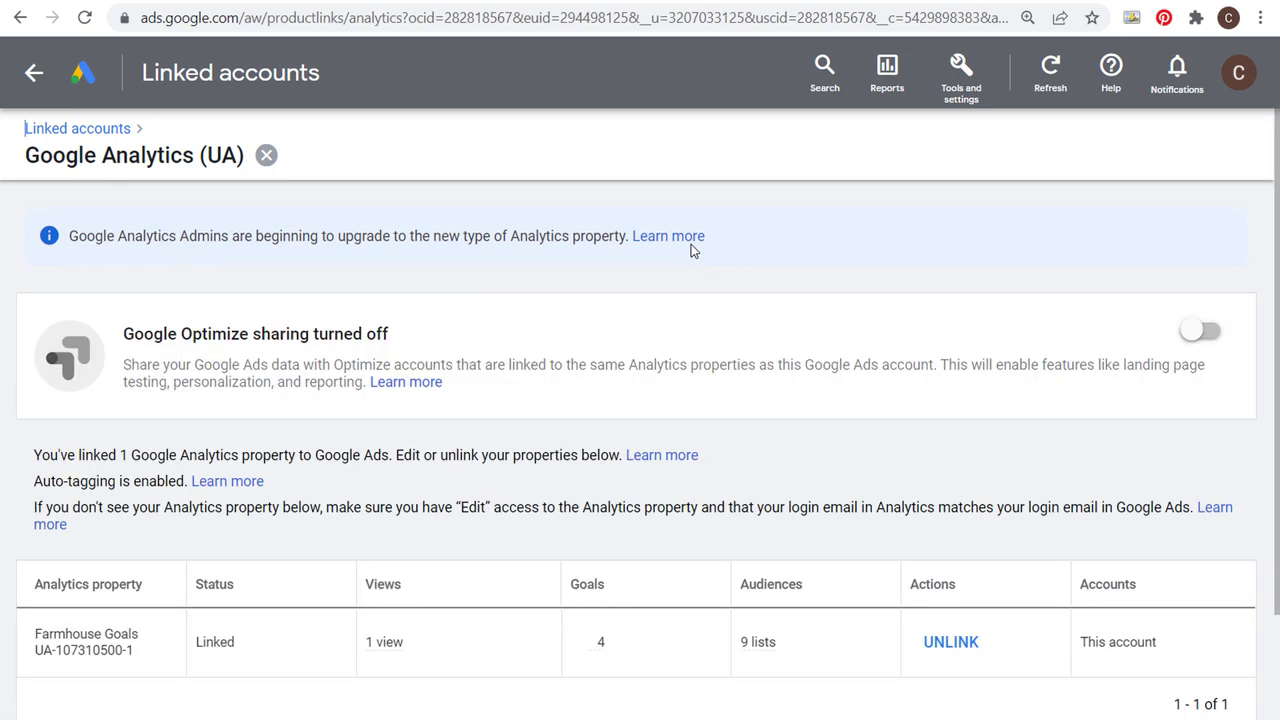
scroll(429, 583, down, 2)
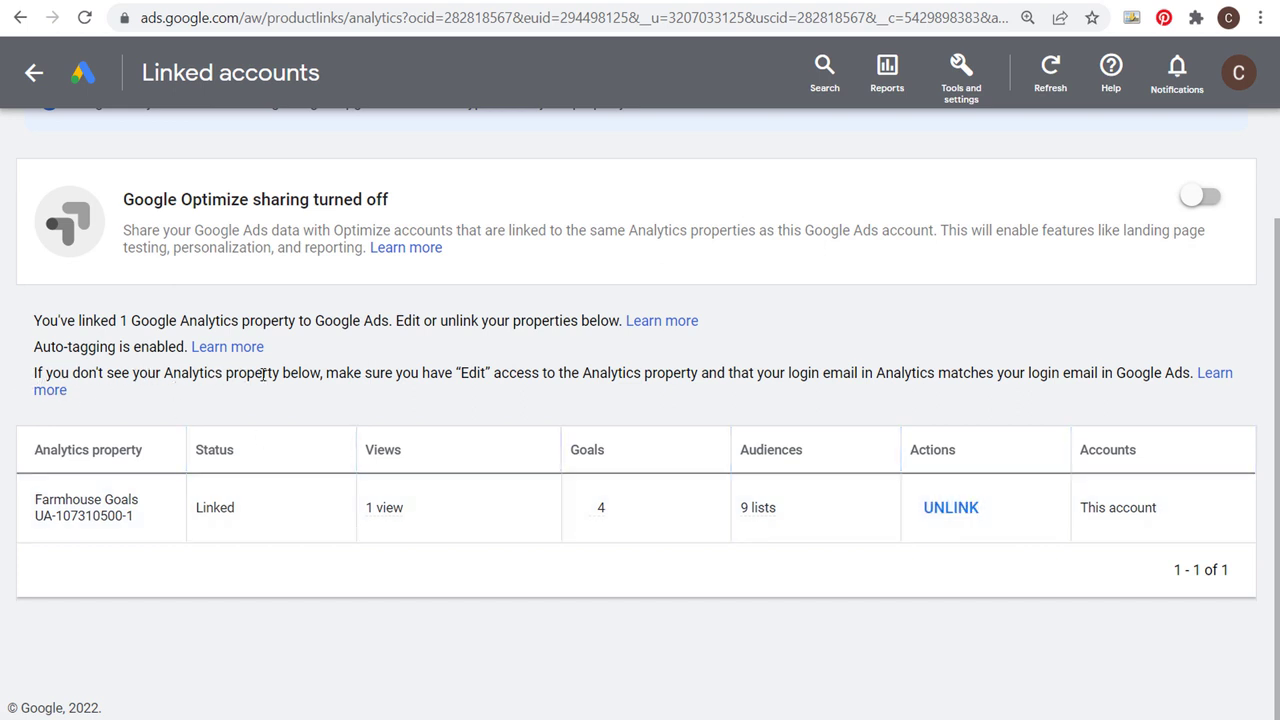
double_click(467, 372)
scroll(793, 330, up, 2)
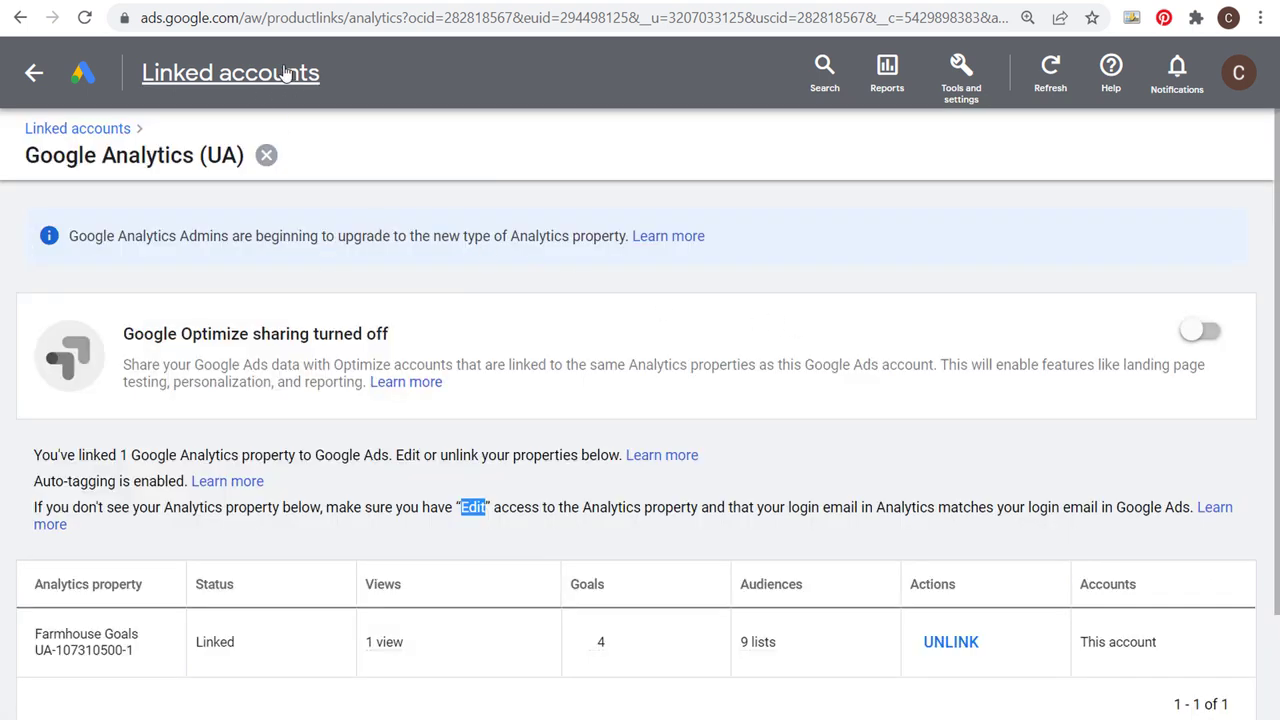
click(221, 2)
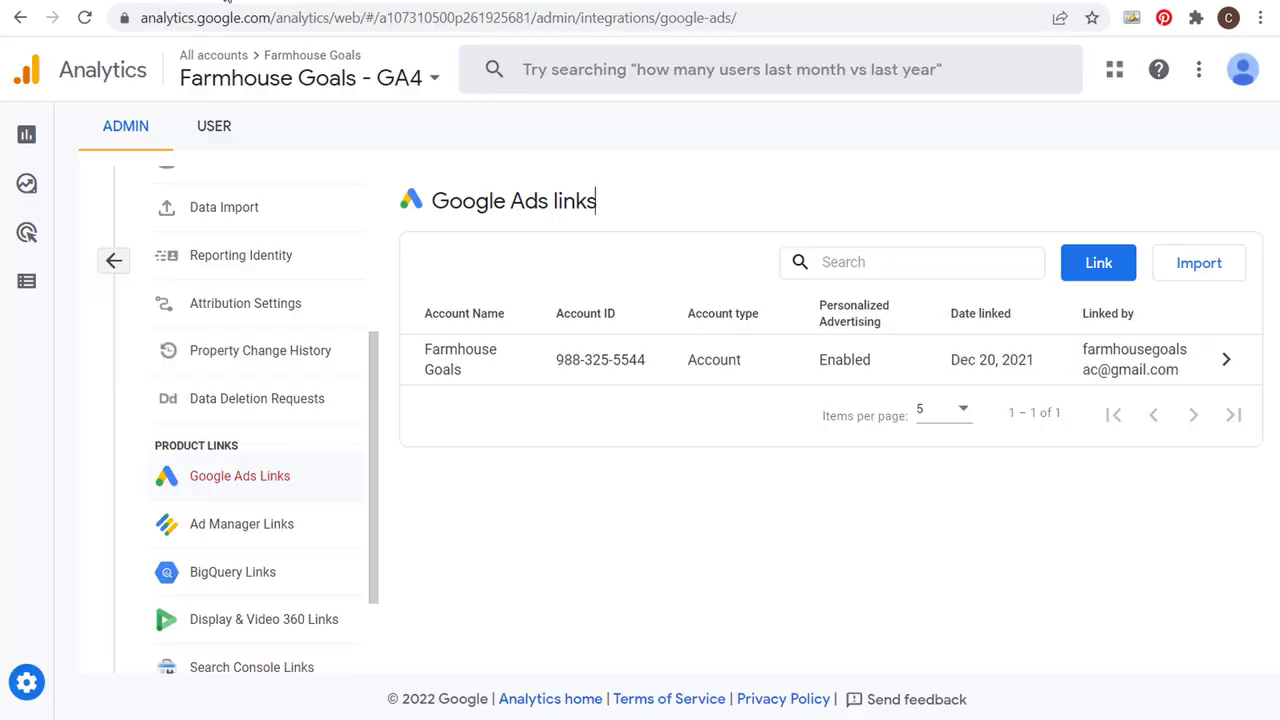
click(126, 2)
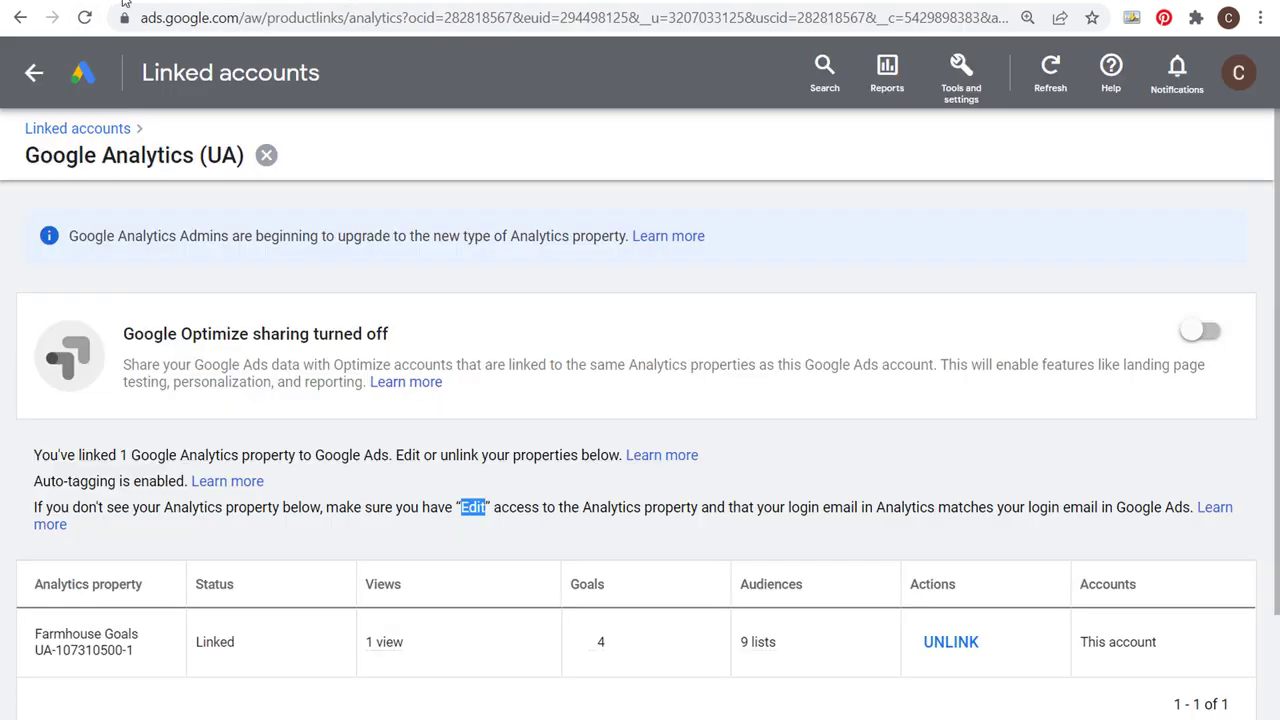
Step: Return to the linked accounts overview, open the YouTube link management, and review the linked channel's permissions and the suggested channels
click(970, 84)
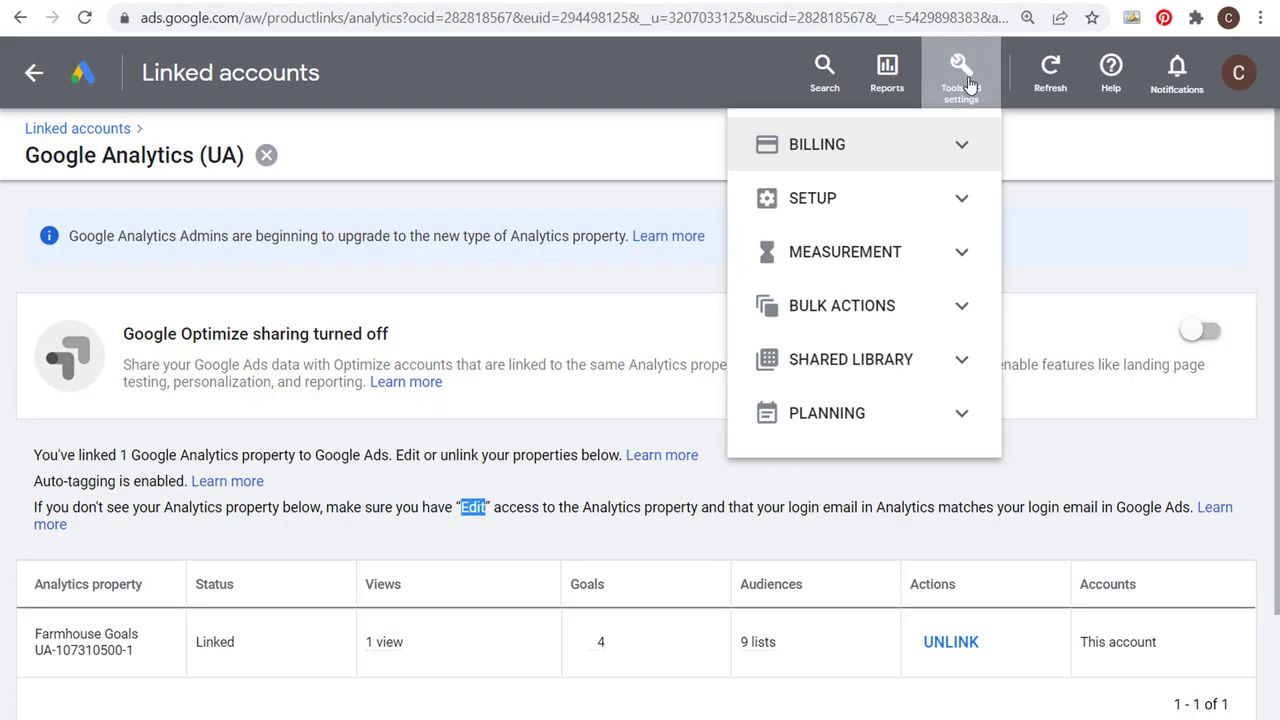
click(974, 204)
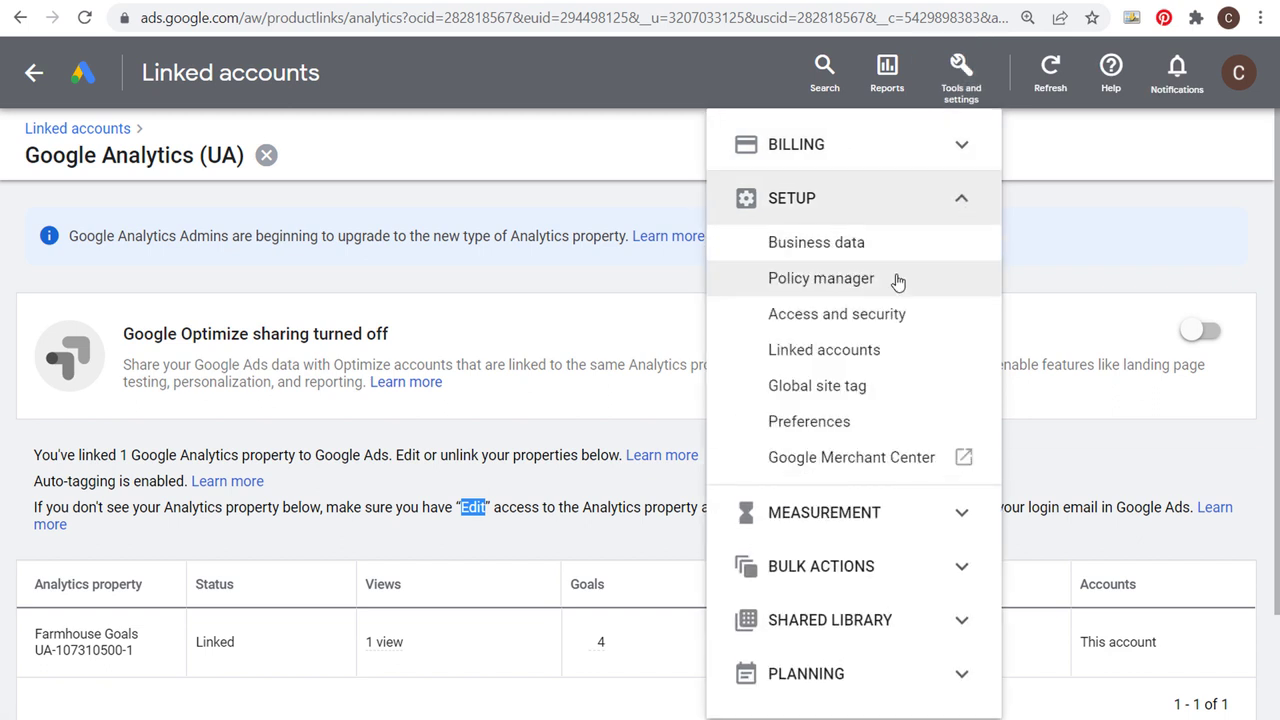
click(63, 128)
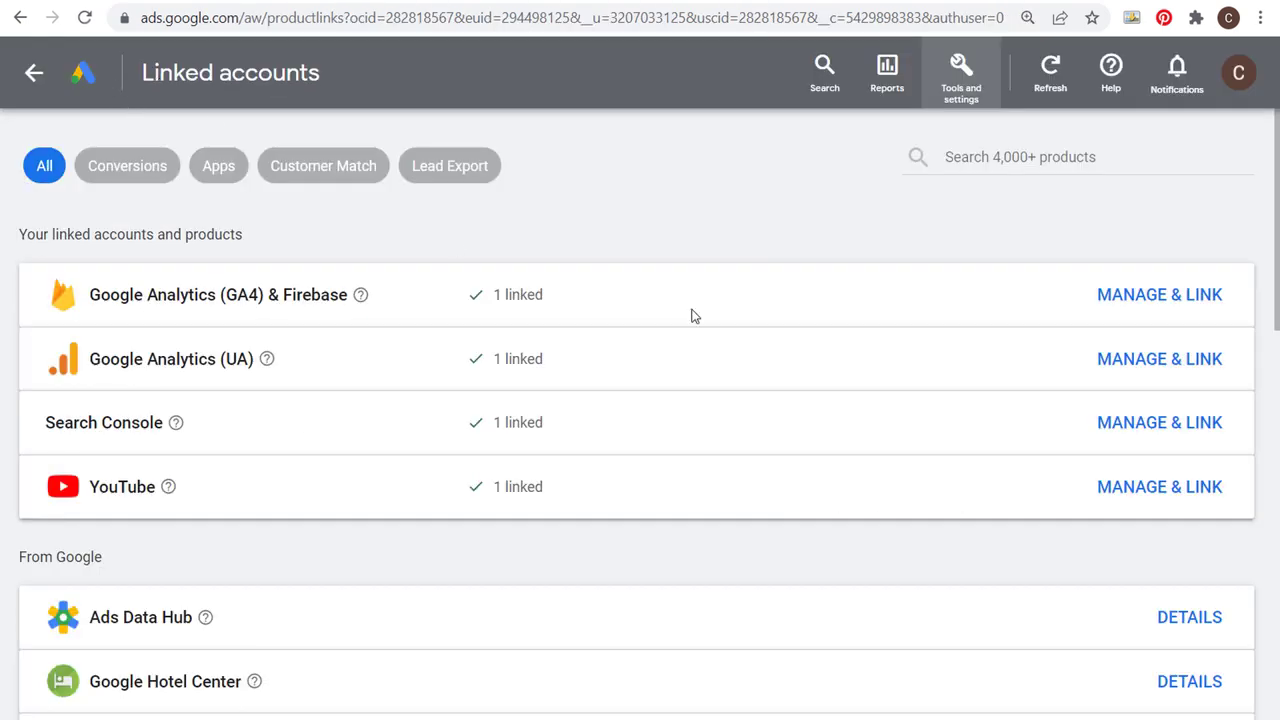
click(1124, 490)
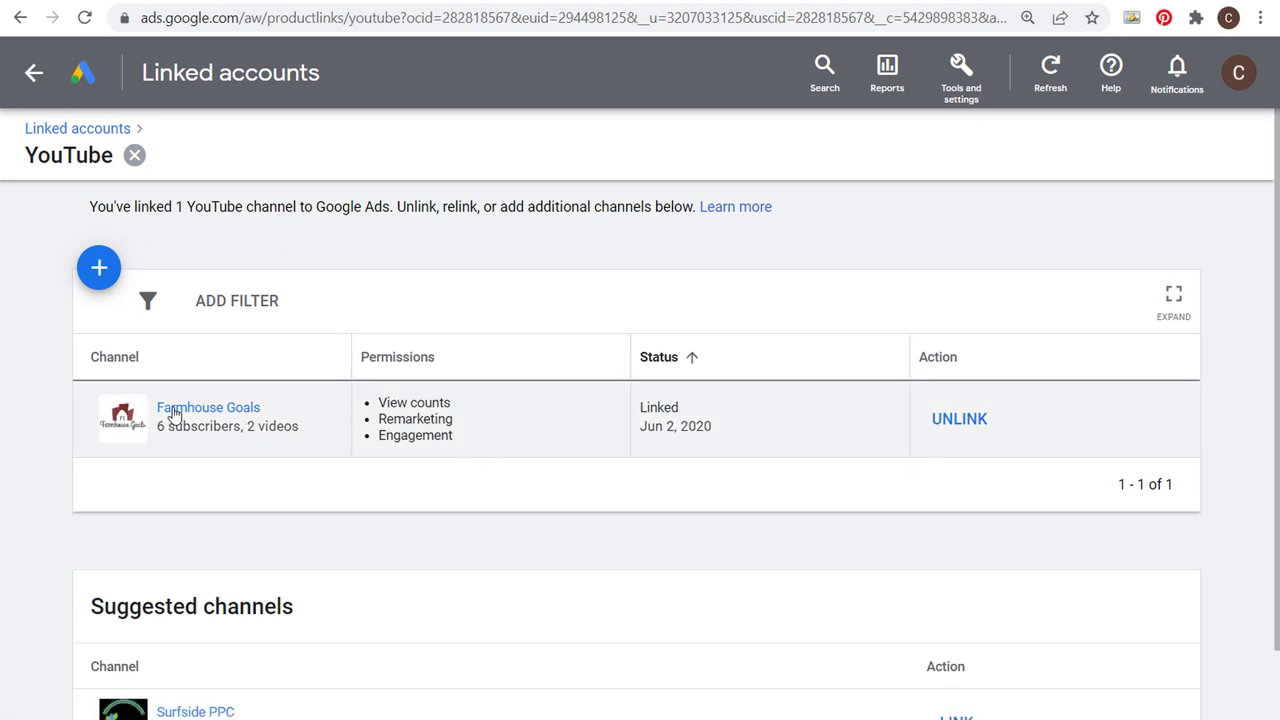
scroll(590, 412, down, 1)
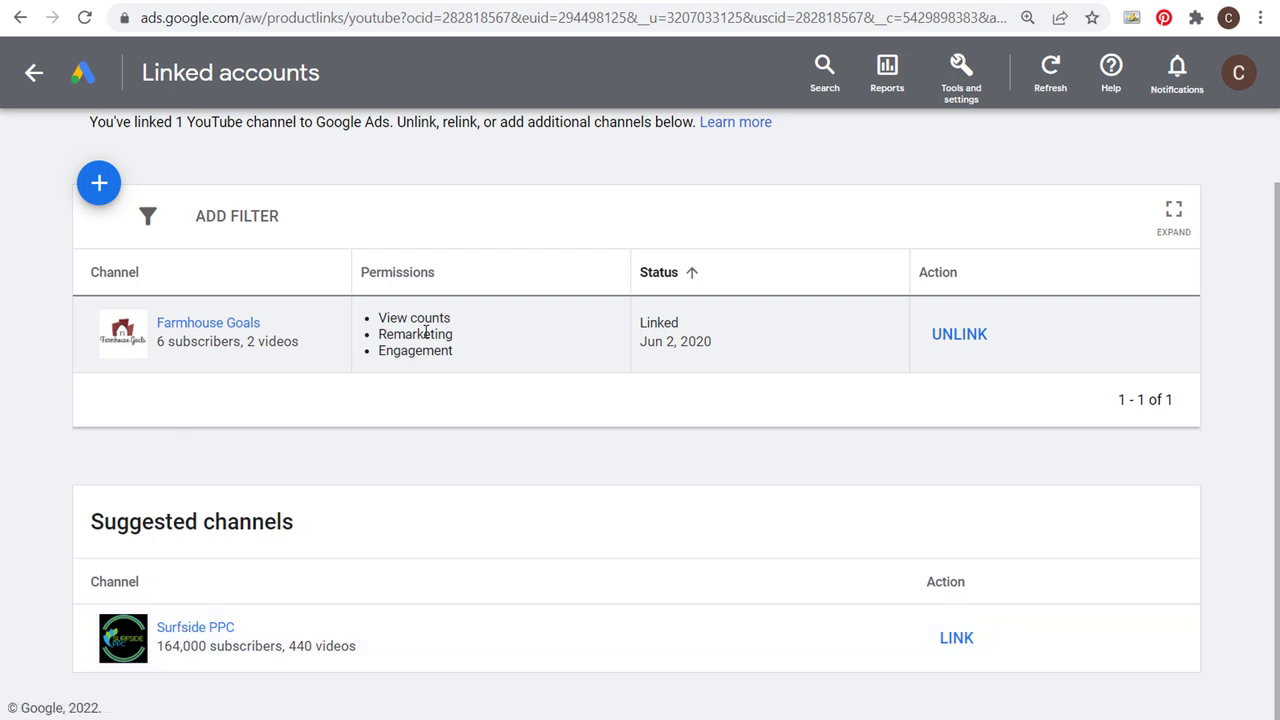
scroll(430, 345, up, 1)
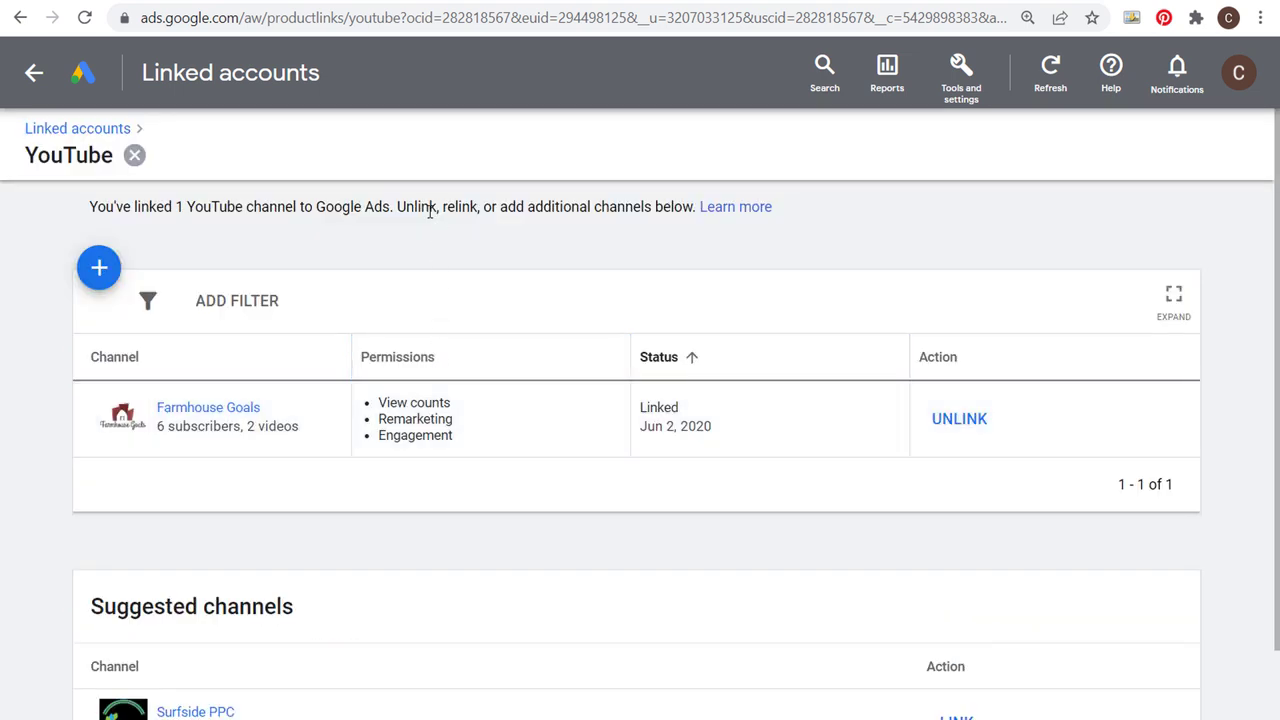
Step: Switch to the GA4 property in Google Analytics and start a custom audience including users with the Affiliate Click event
click(228, 3)
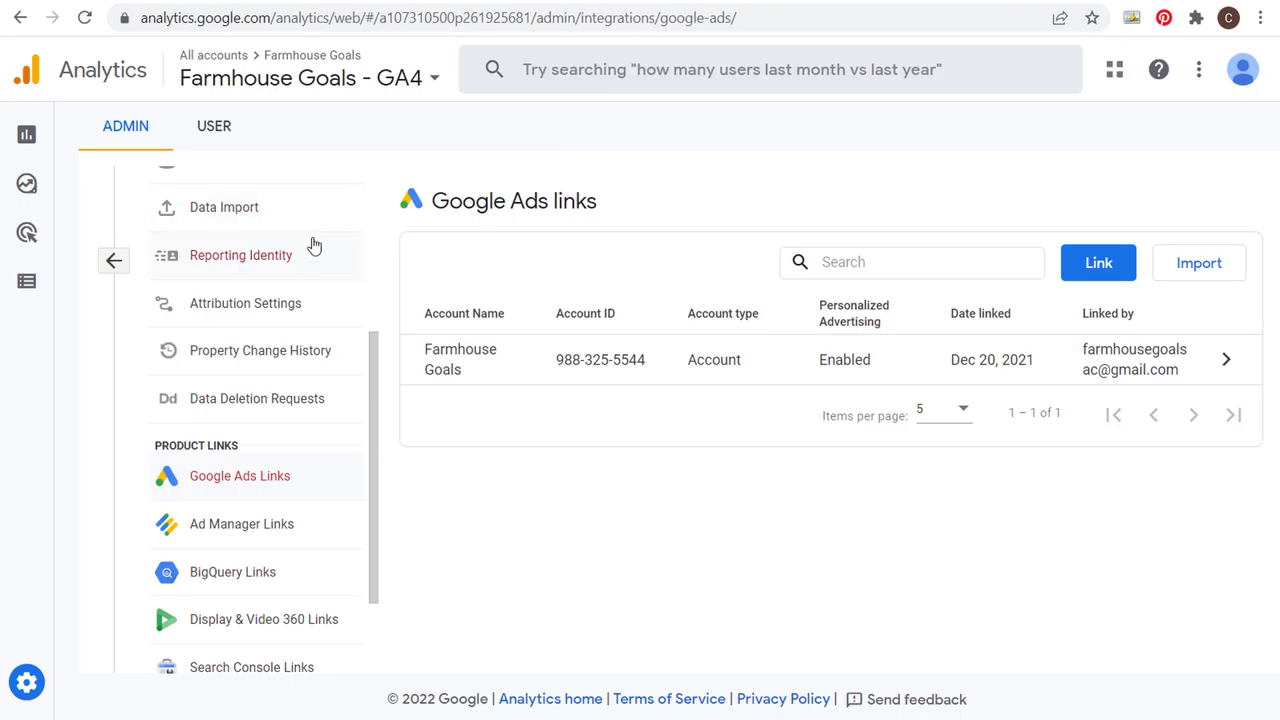
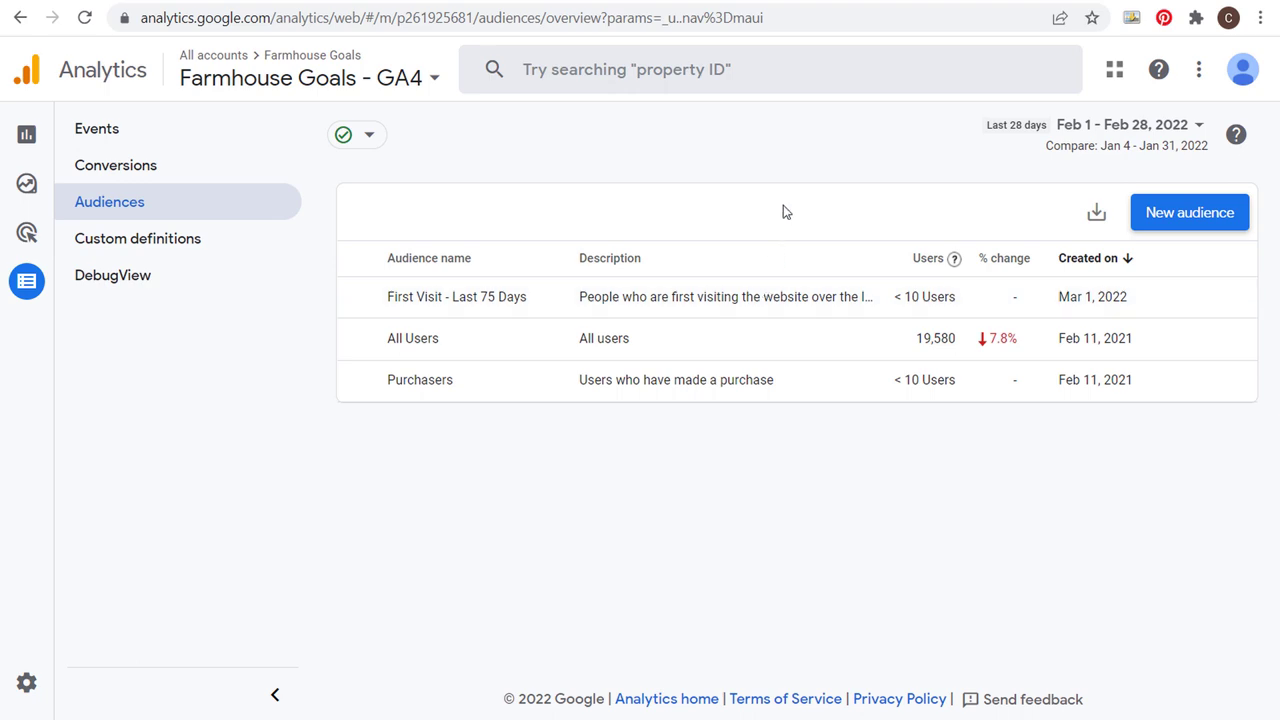
click(1186, 213)
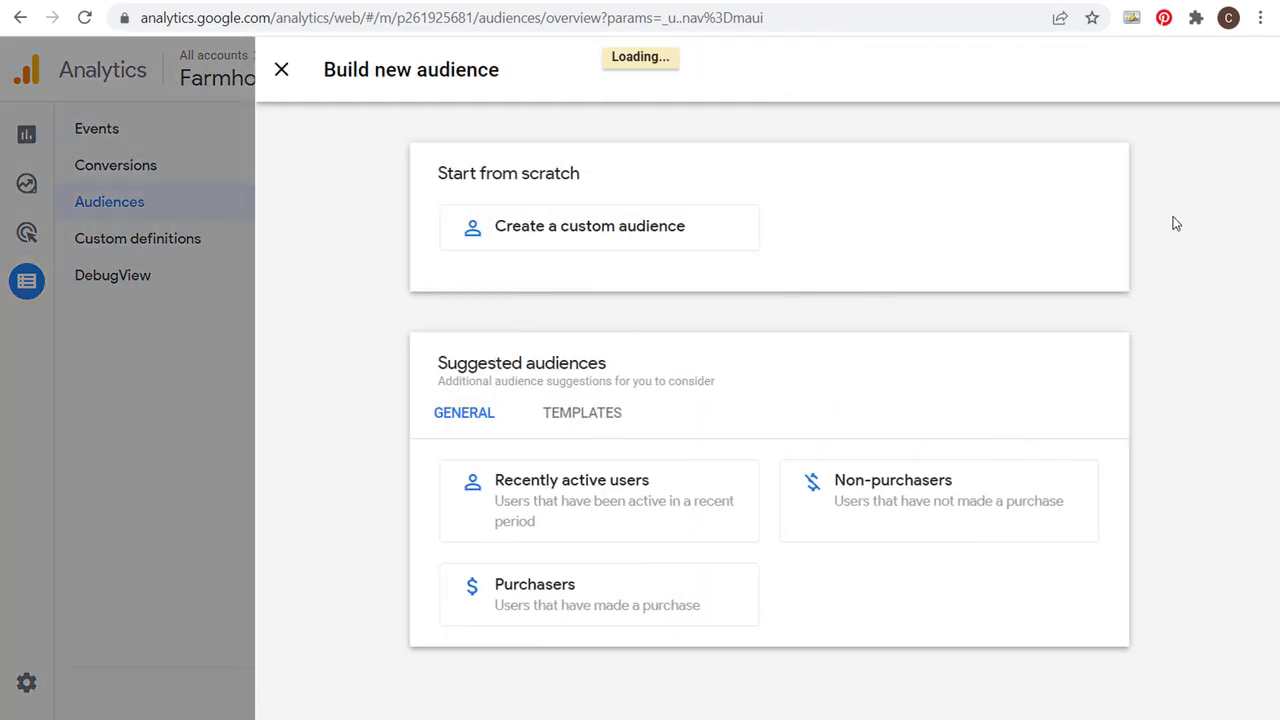
click(578, 238)
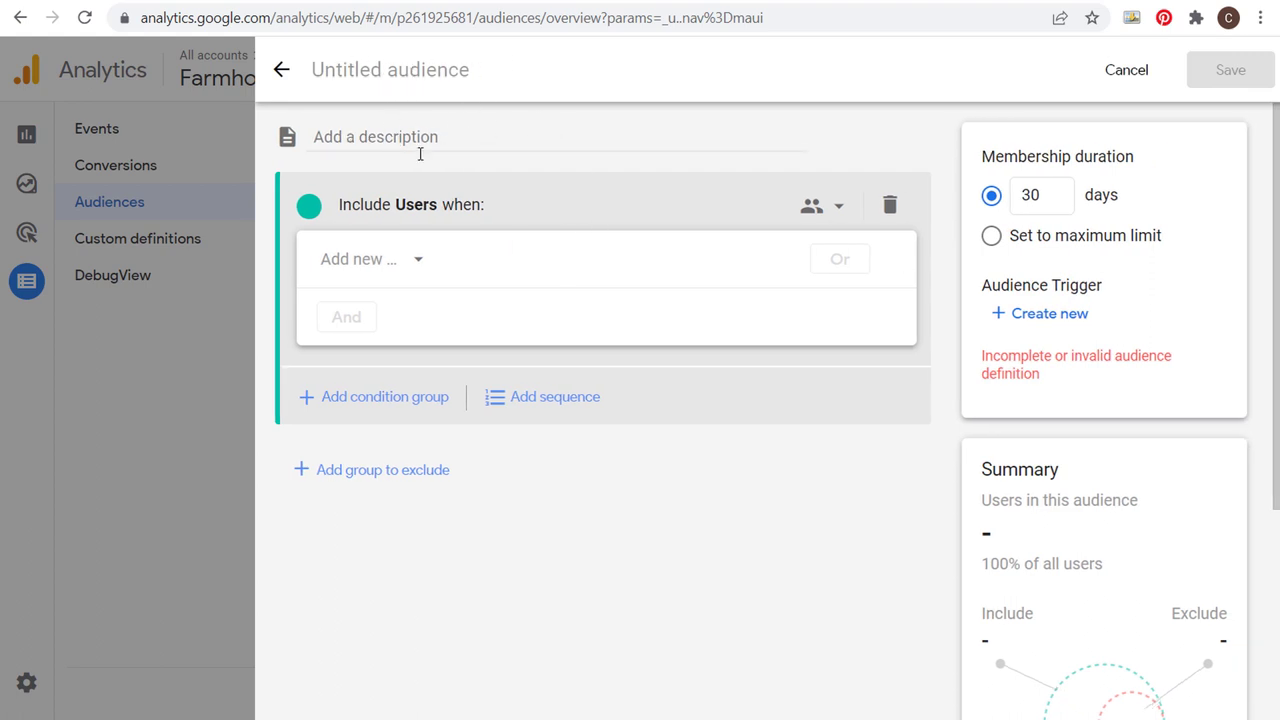
click(420, 264)
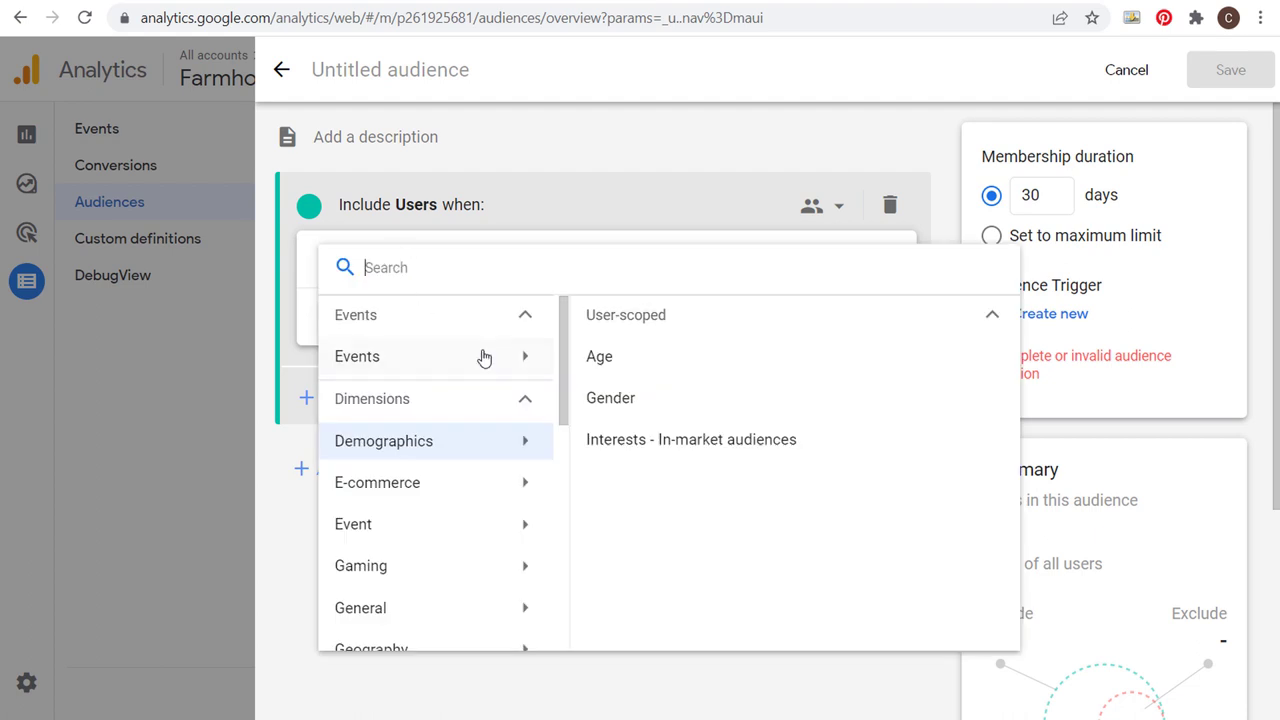
click(528, 362)
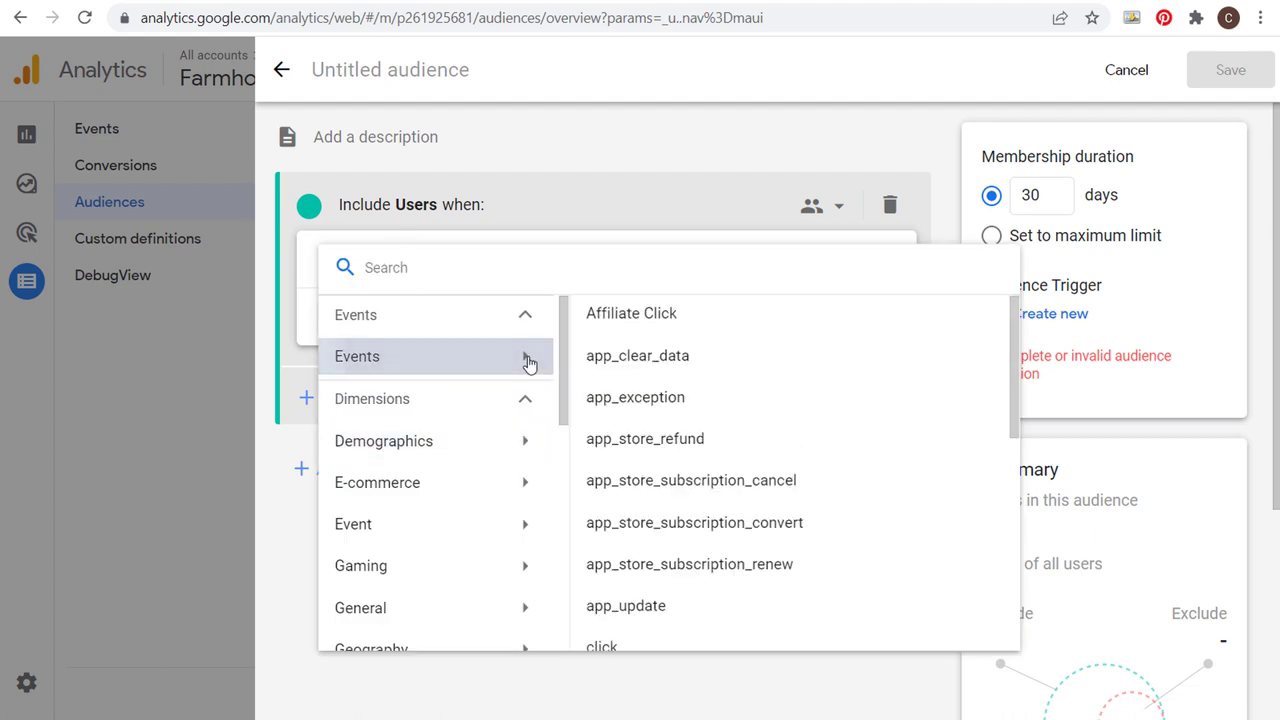
click(690, 316)
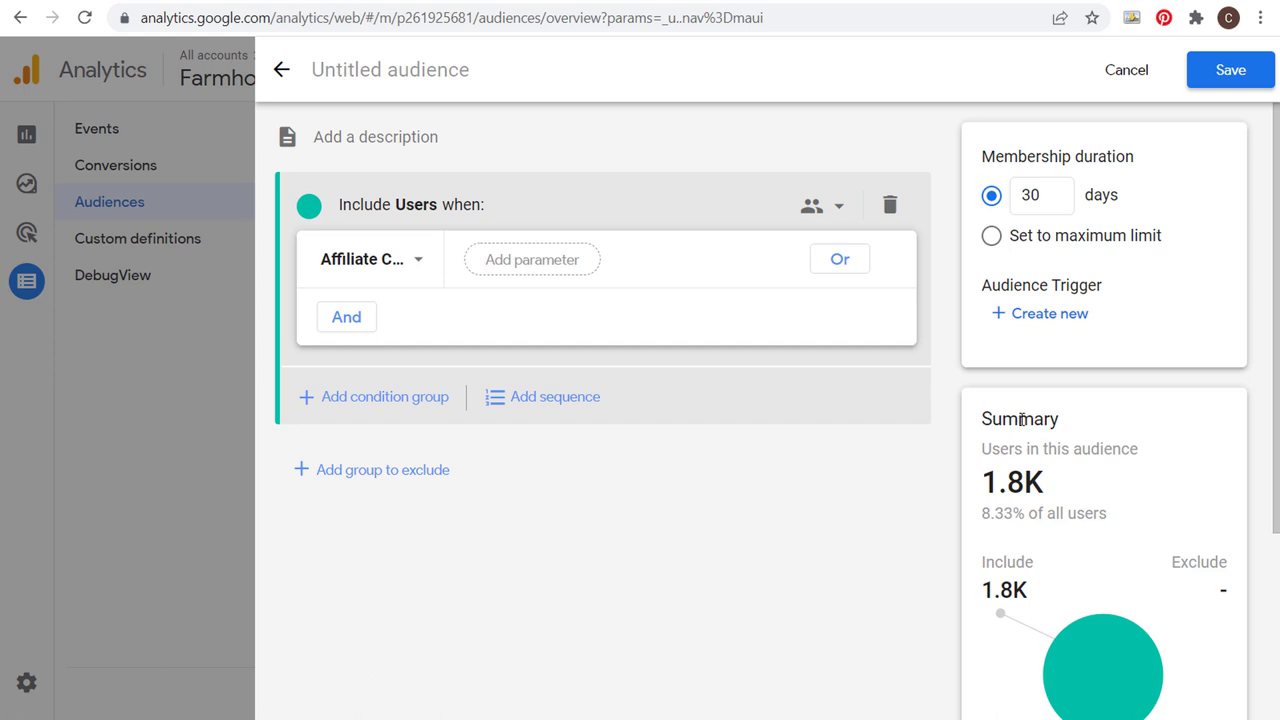
Step: Change the custom audience's condition to the first_visit event and leave the audience builder without saving
click(406, 258)
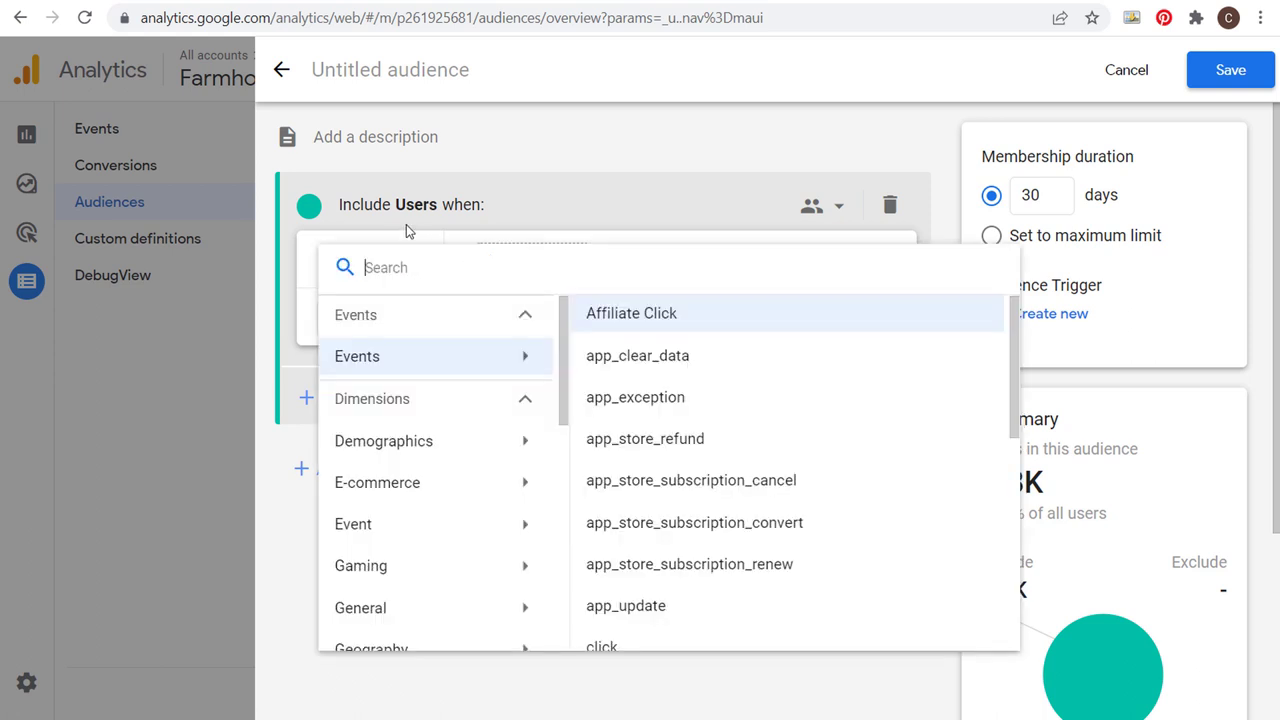
scroll(640, 400, down, 1)
click(666, 432)
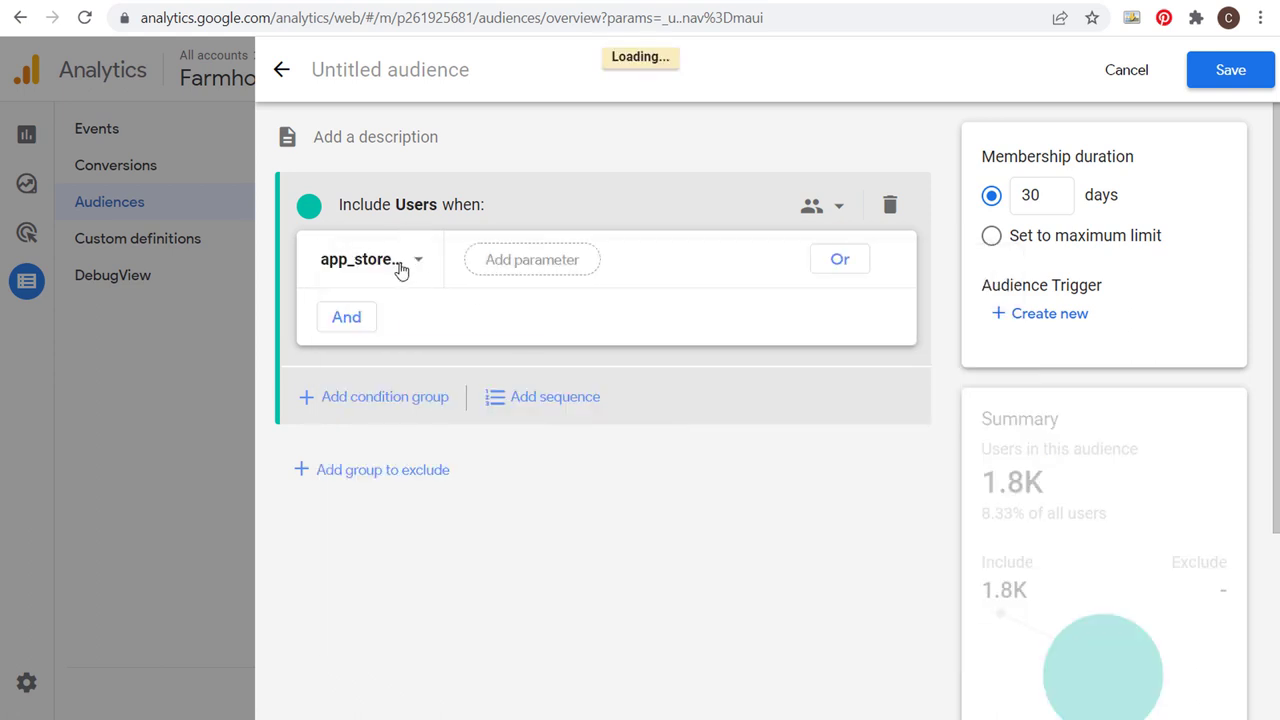
click(424, 259)
scroll(745, 398, down, 4)
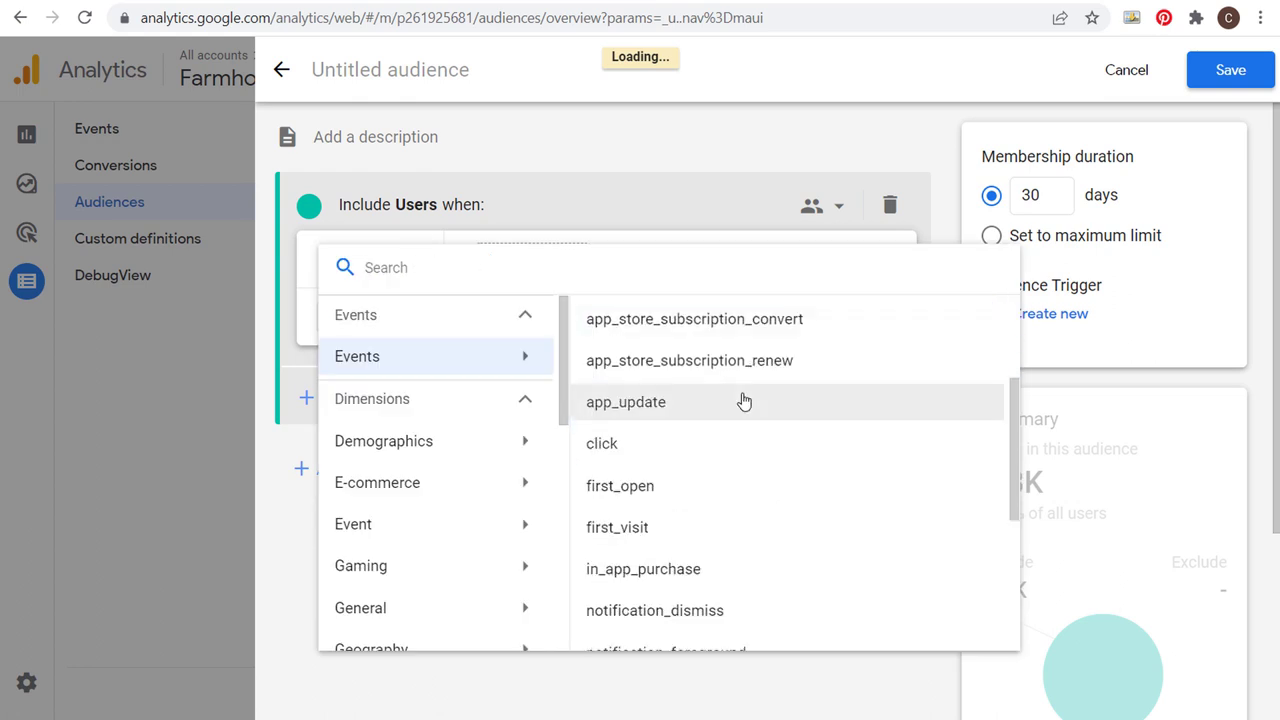
scroll(743, 393, down, 4)
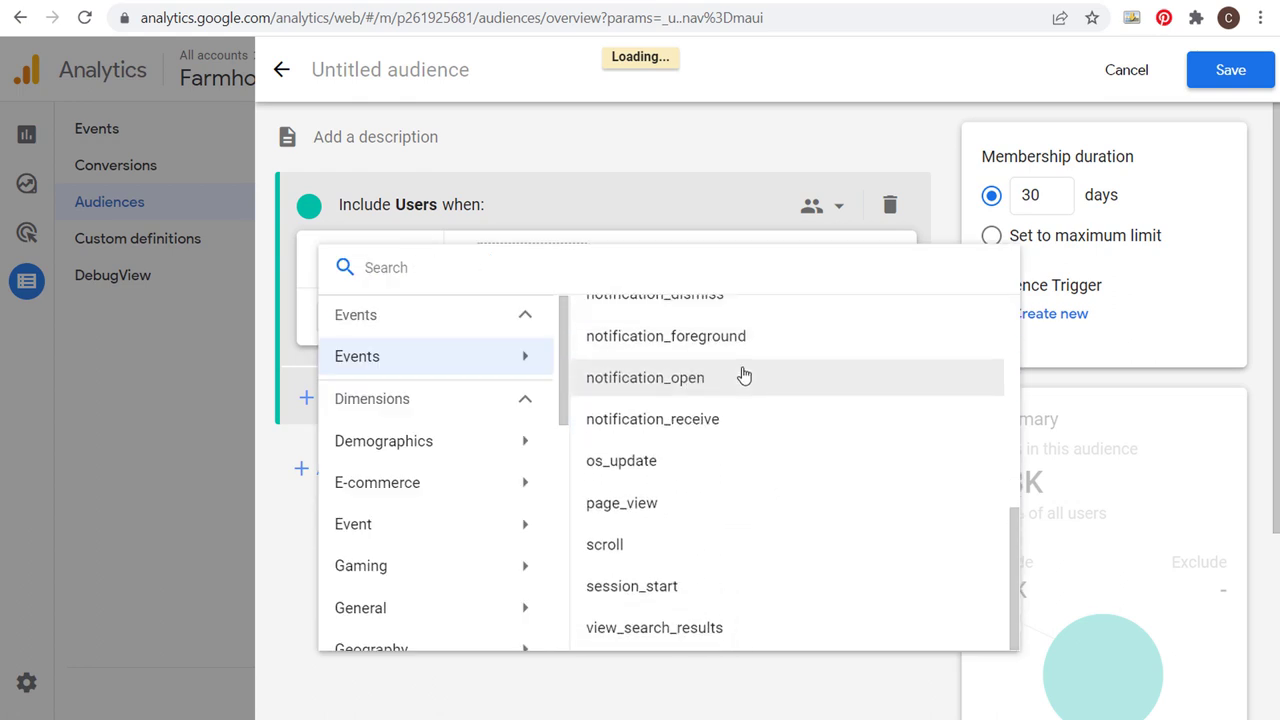
scroll(690, 505, up, 3)
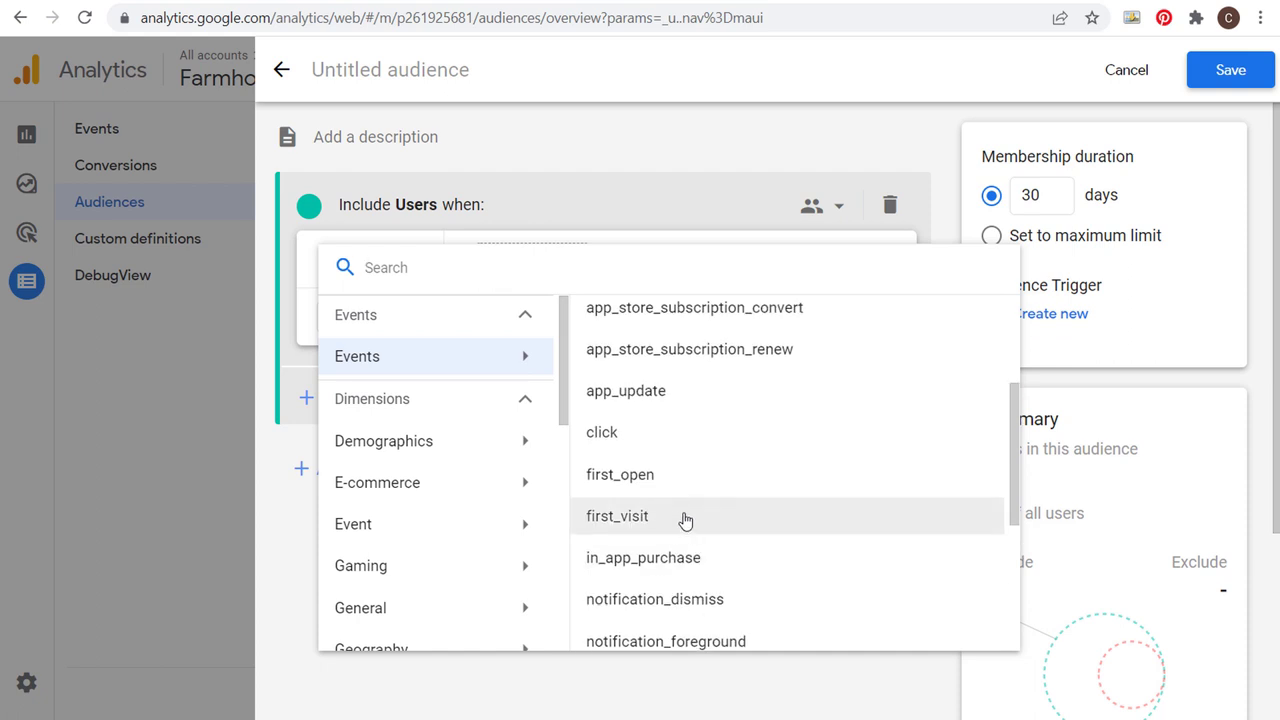
click(687, 515)
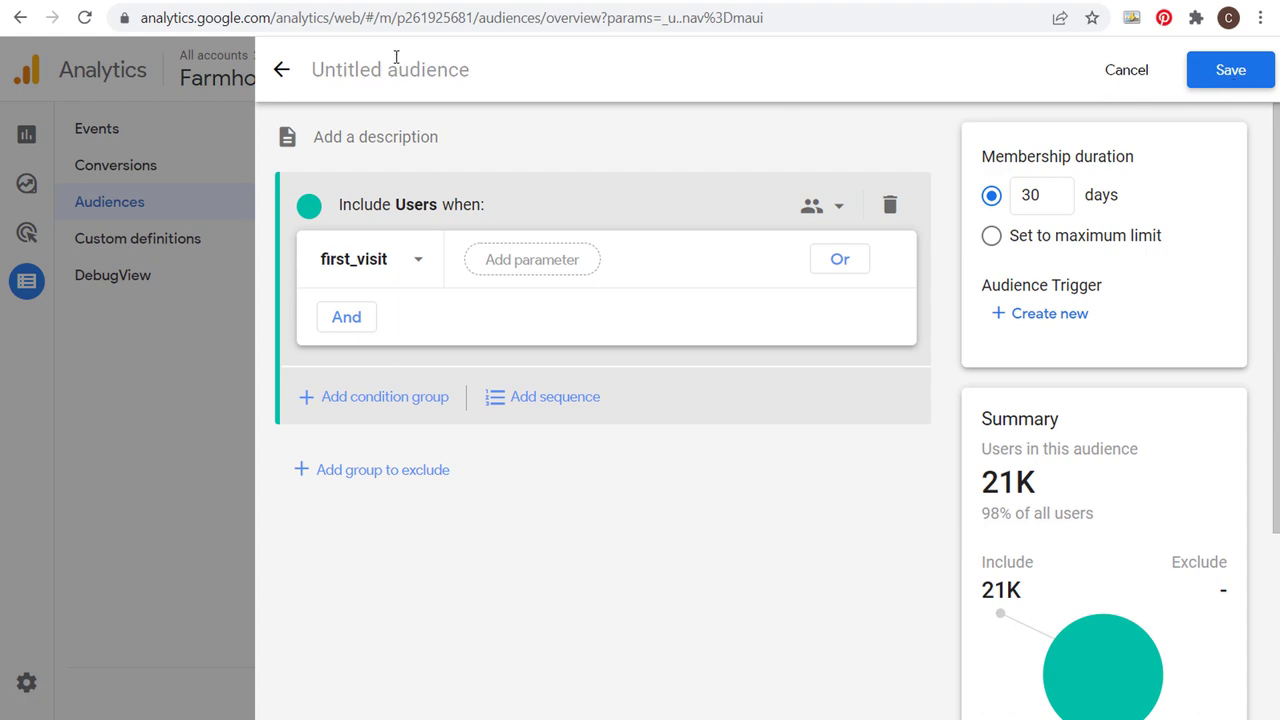
click(281, 70)
click(283, 72)
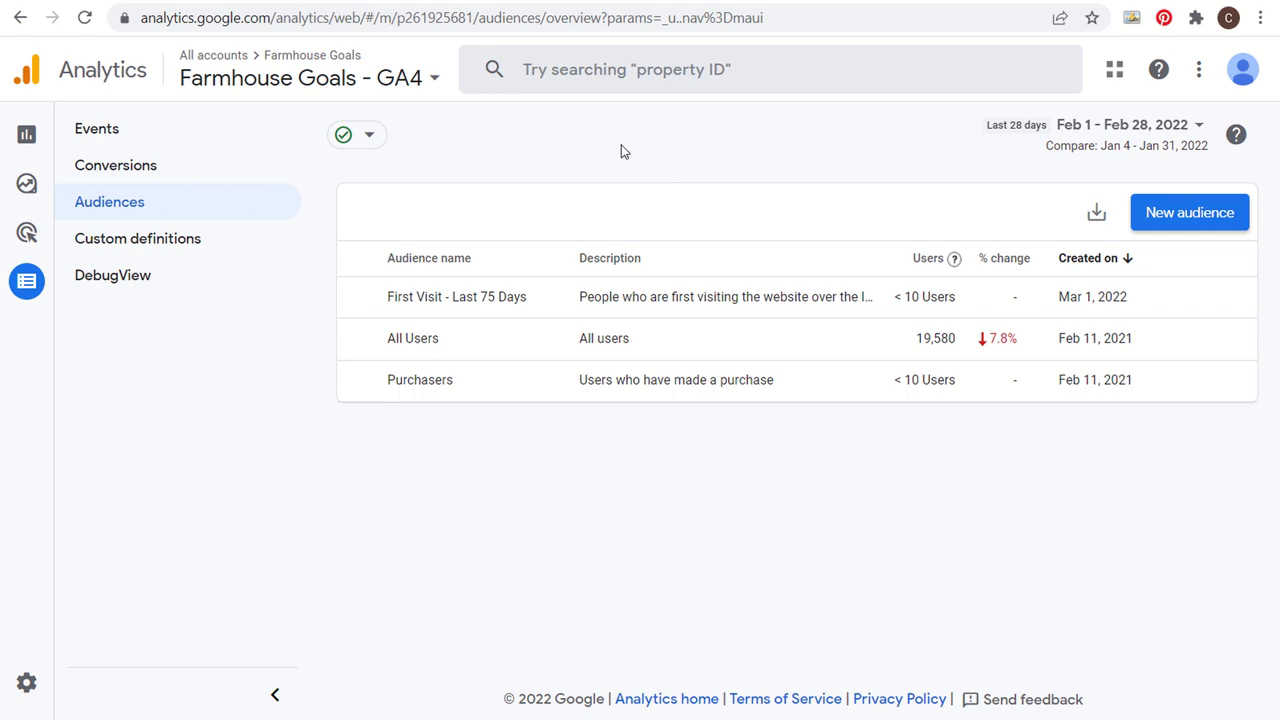
Step: Switch to the Universal Analytics property's administration page and open the Audiences list under Audience Definitions
click(349, 1)
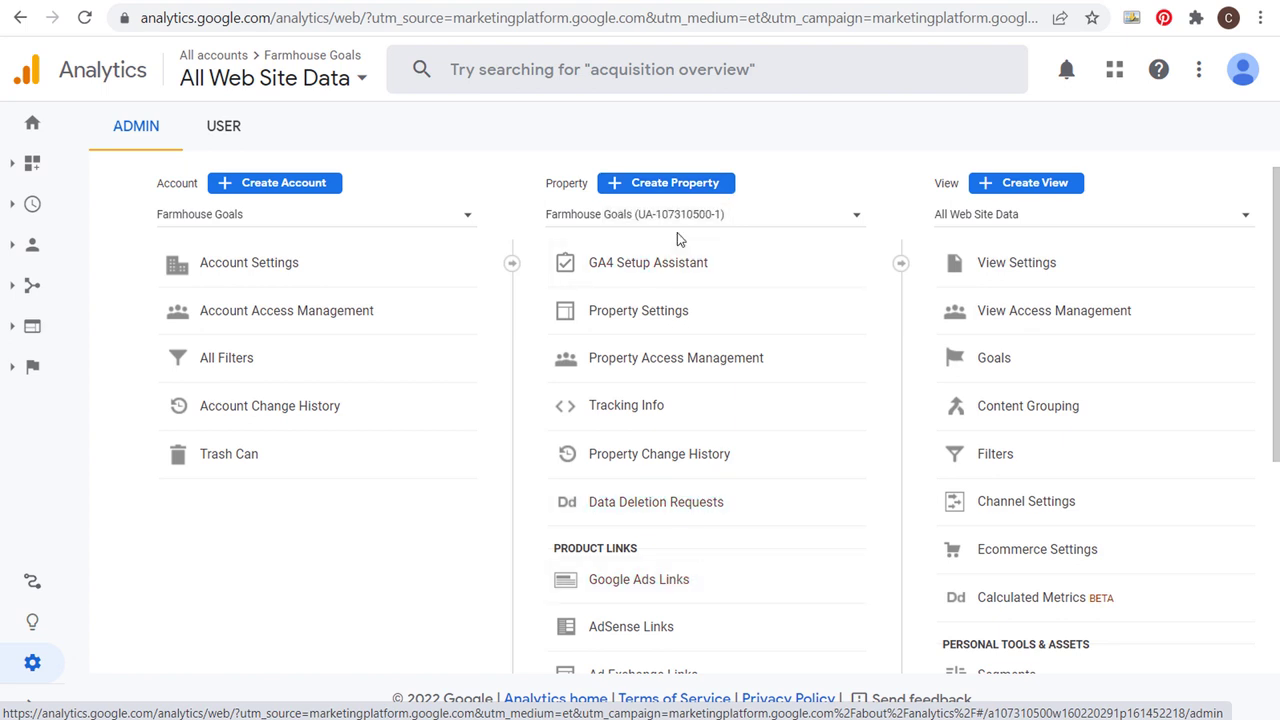
scroll(703, 337, down, 4)
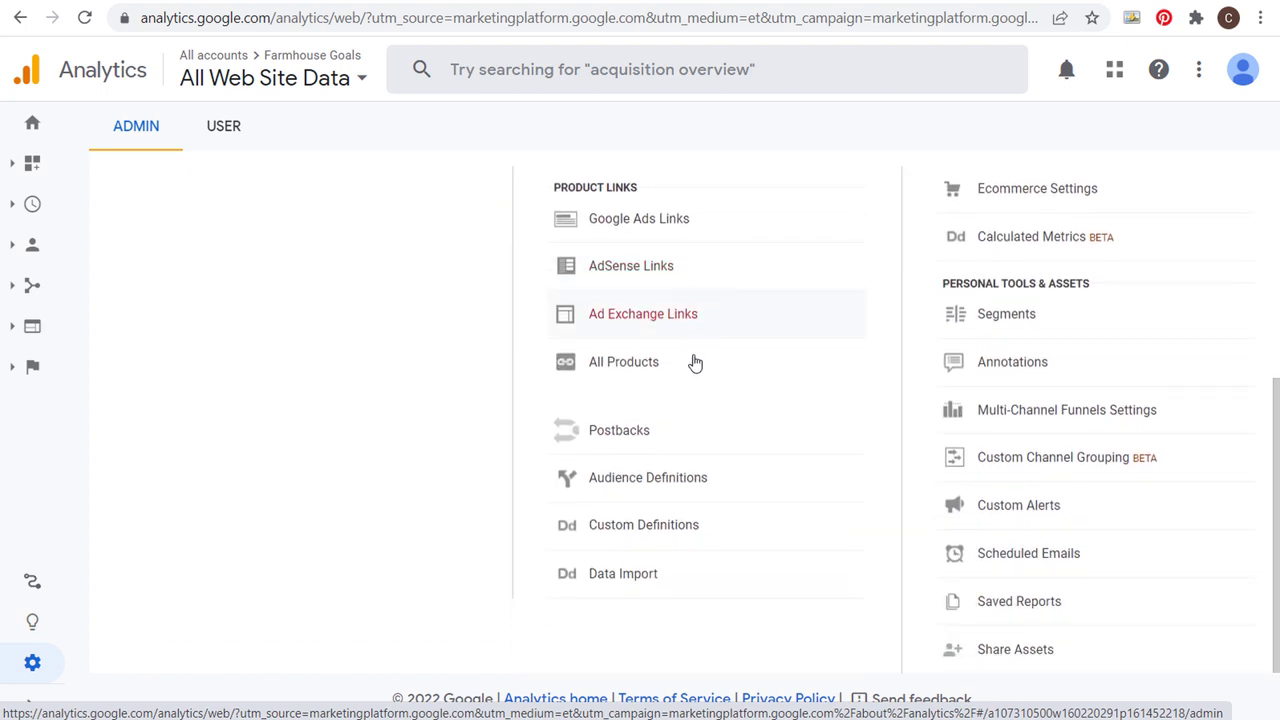
click(645, 480)
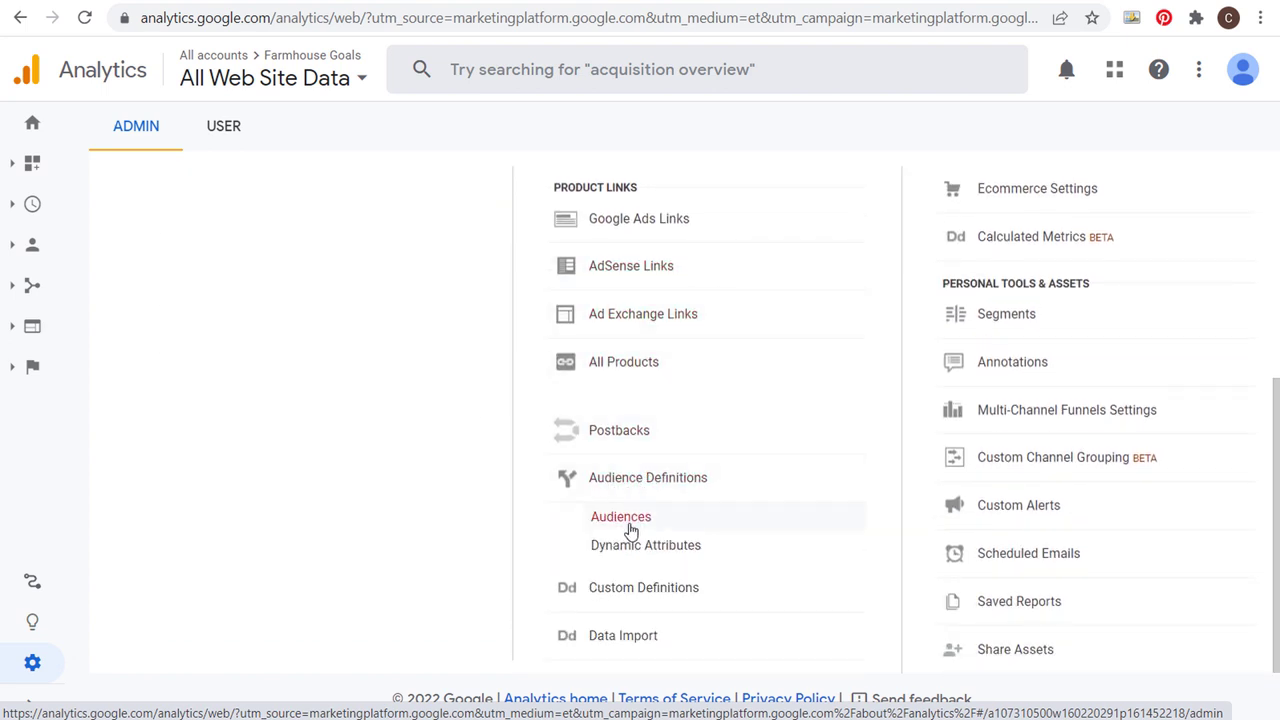
click(618, 520)
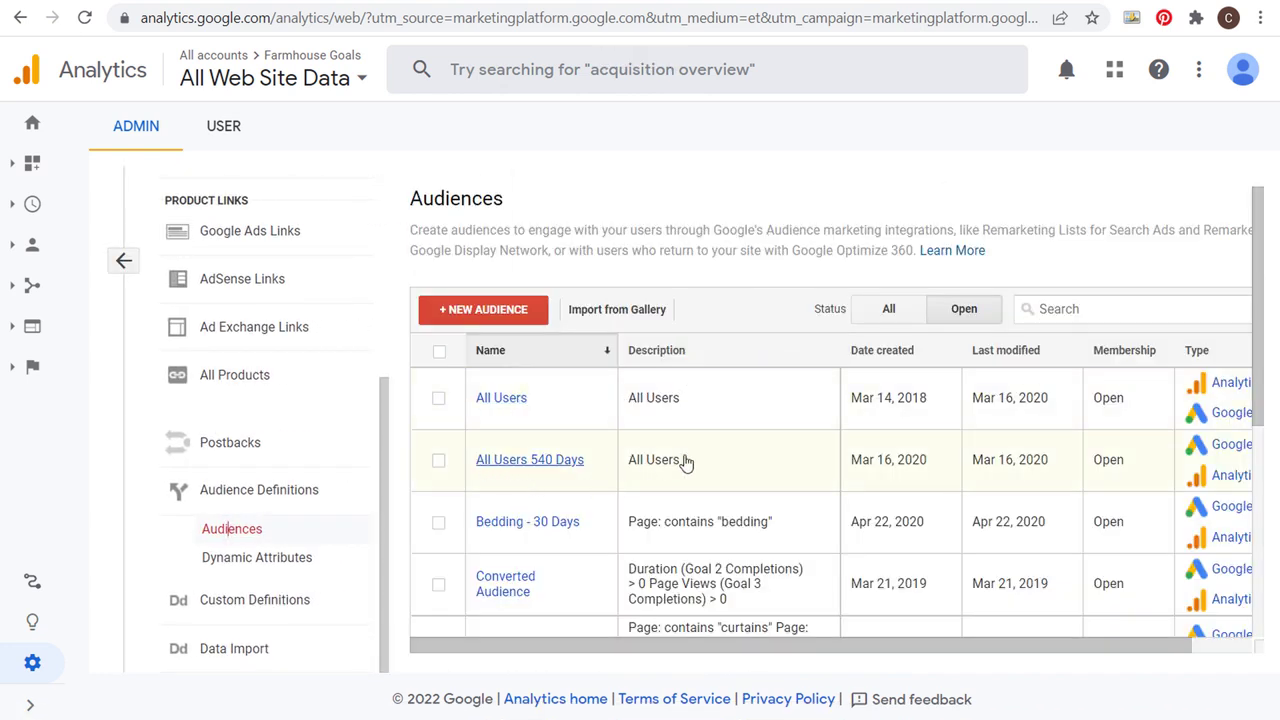
Step: Start a new audience for the All Web Site Data view using the recommended New Users definition
click(465, 318)
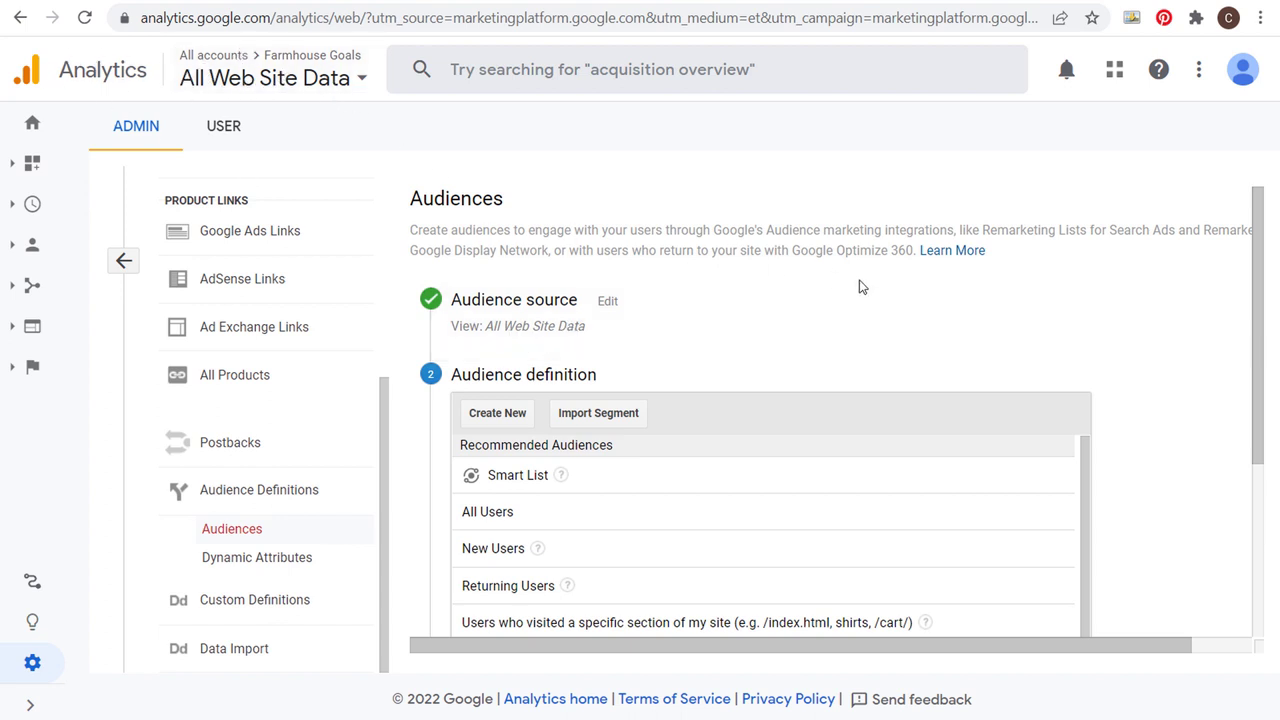
scroll(860, 290, down, 3)
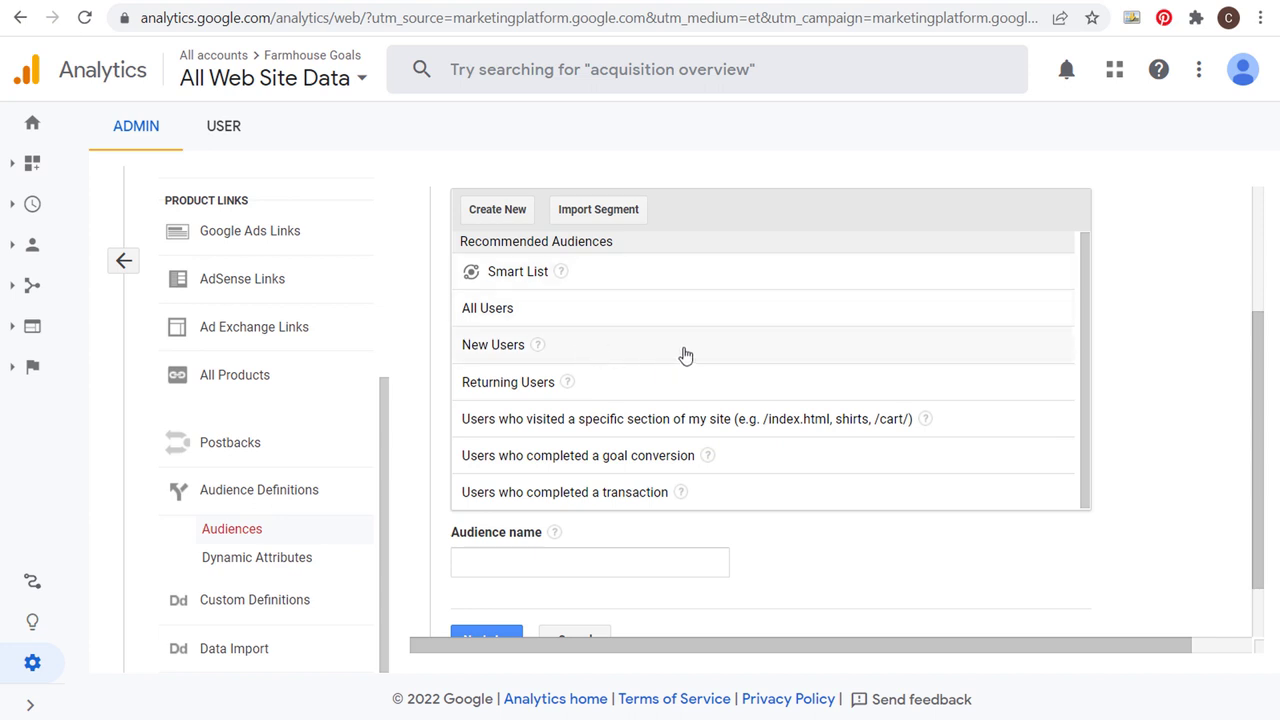
click(686, 355)
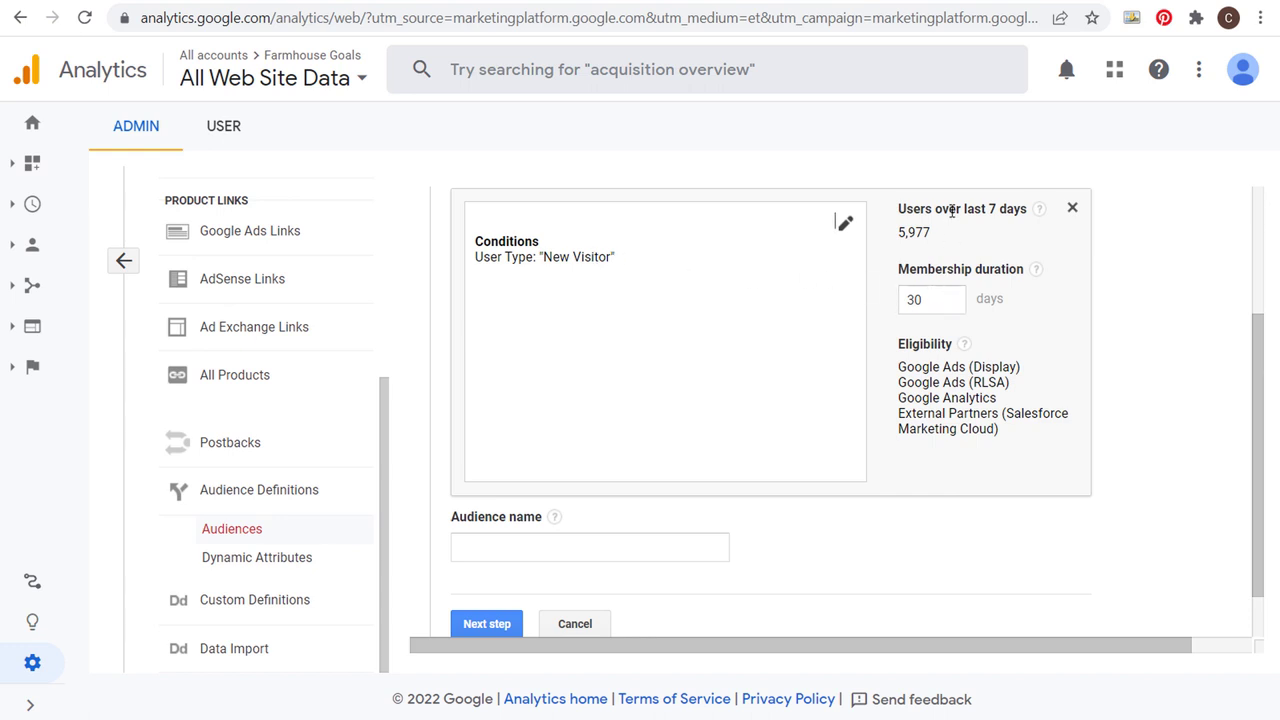
Step: Review the audience's size and membership duration, name it New Visitor 30 Days, and continue to the audience destinations
triple_click(914, 231)
click(973, 240)
drag(914, 208, 968, 208)
click(988, 208)
click(940, 300)
scroll(957, 381, down, 1)
click(558, 492)
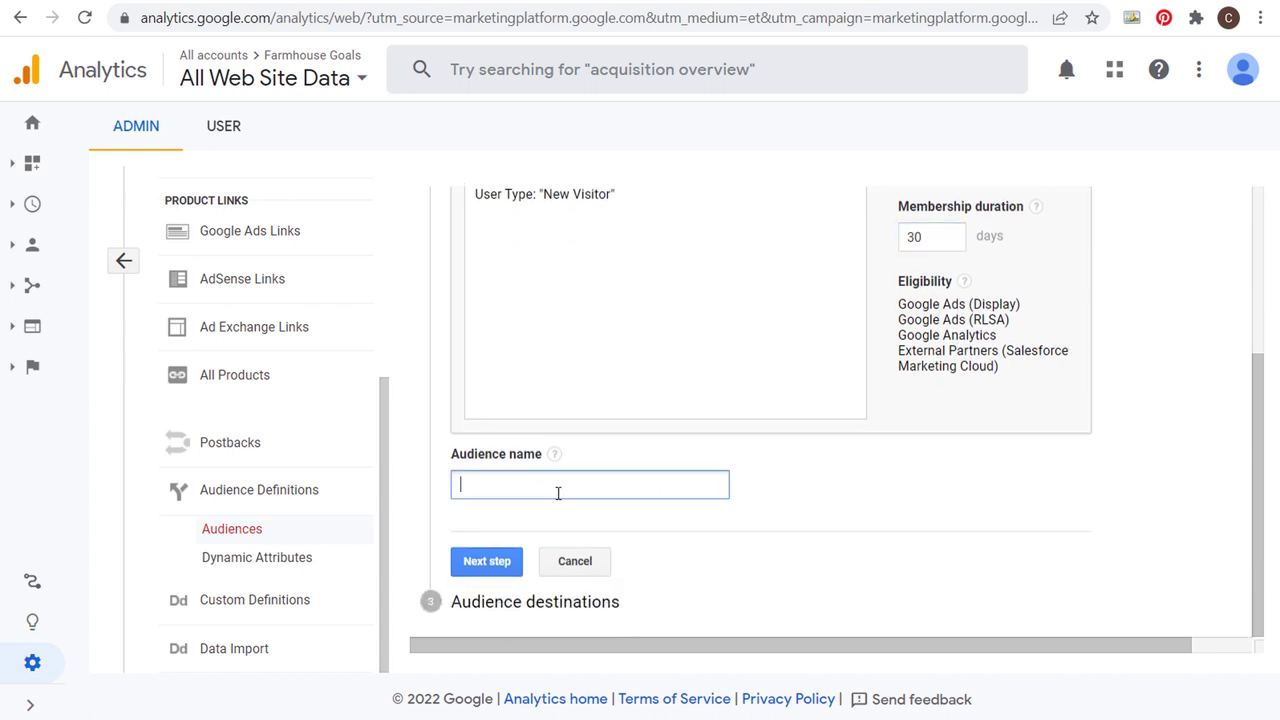
text(New Visitor 30 Days)
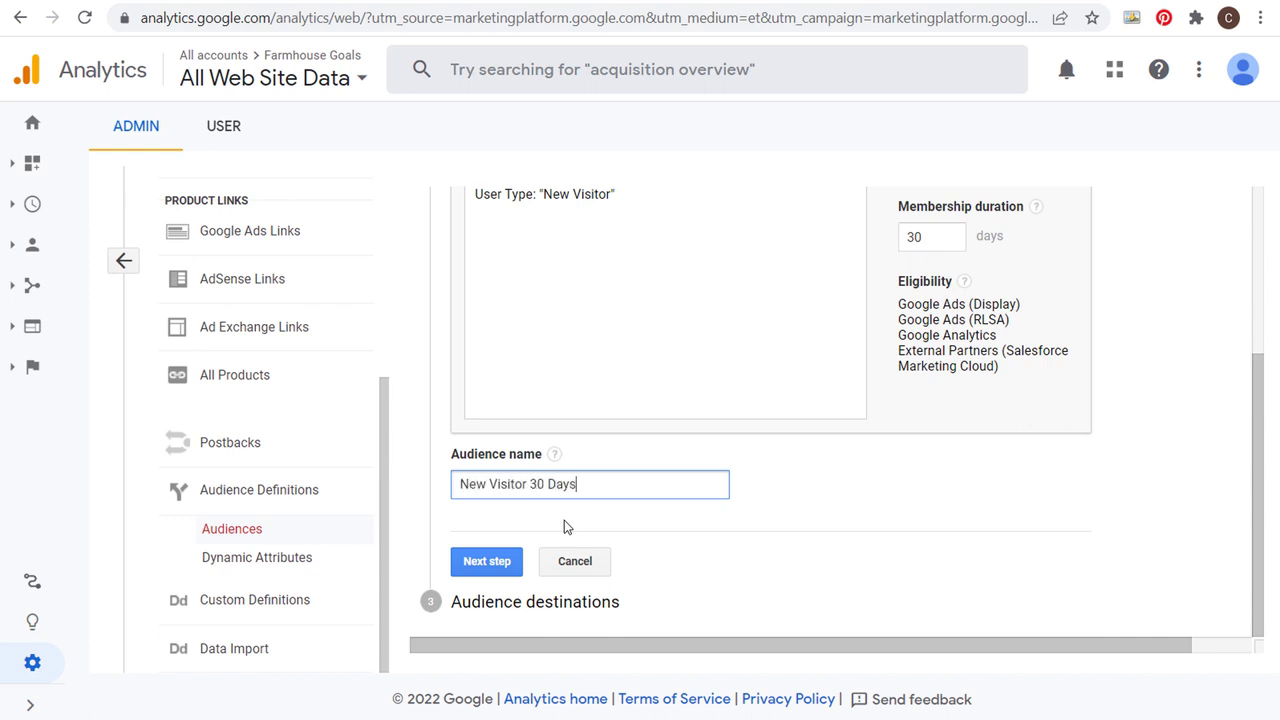
click(487, 561)
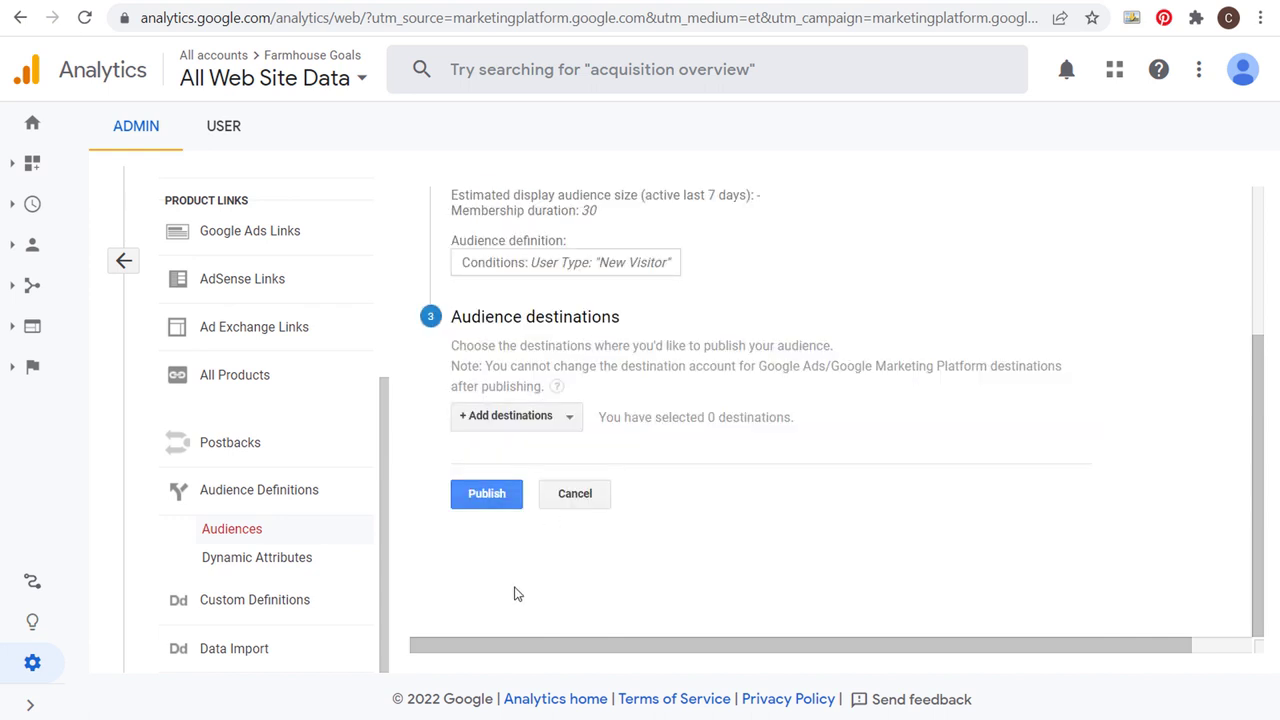
Step: Add the Farmhouse Goals Google Ads account and the Farmhouse Goals Analytics property as destinations and publish the audience
drag(466, 322, 634, 322)
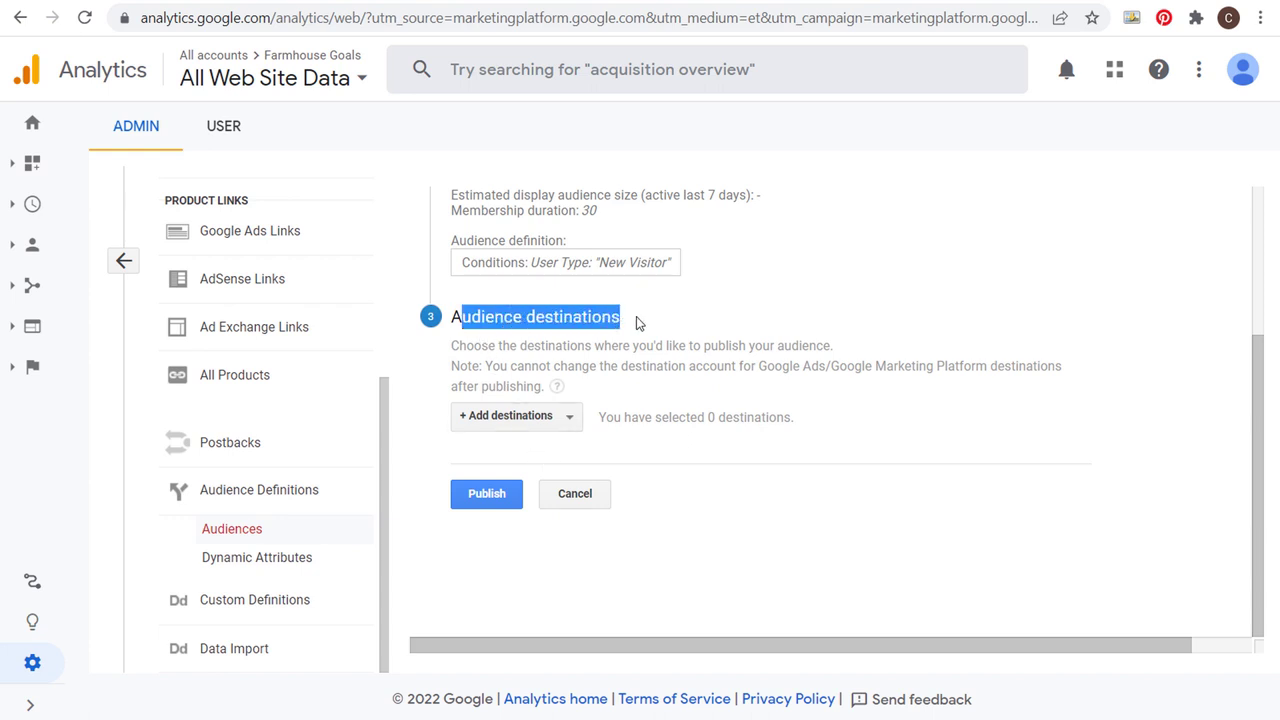
click(676, 323)
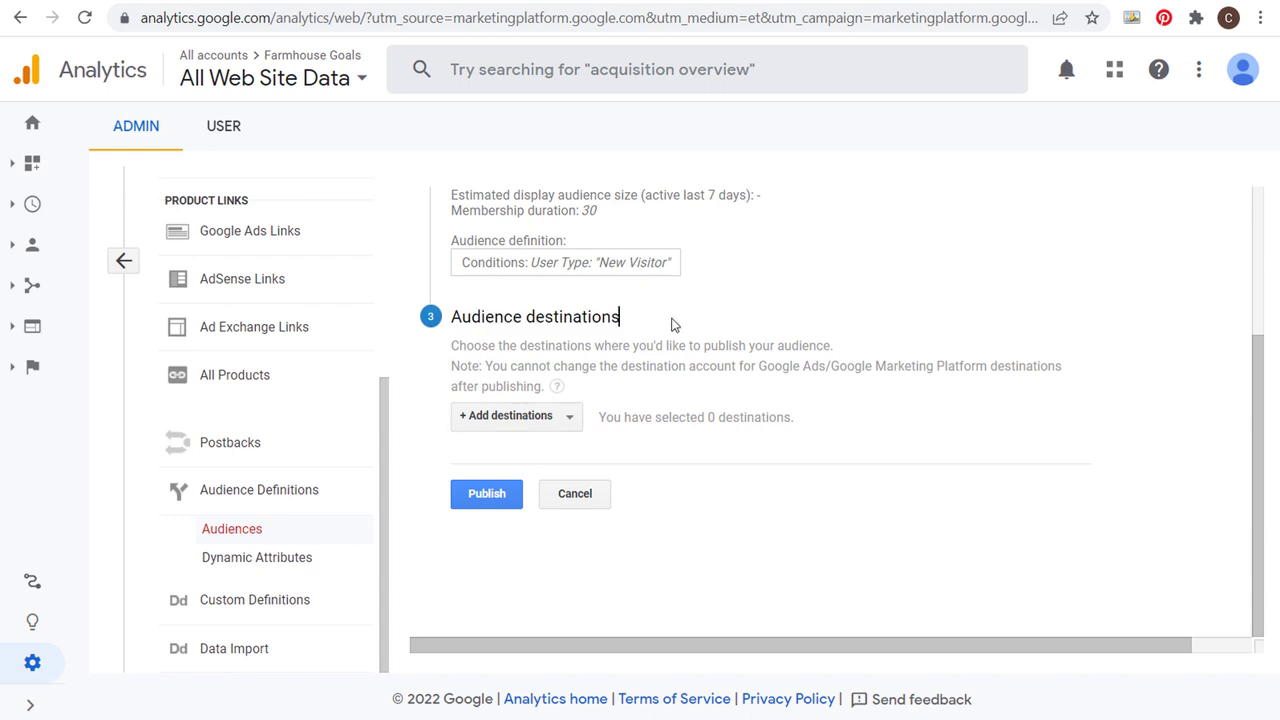
click(571, 416)
click(499, 553)
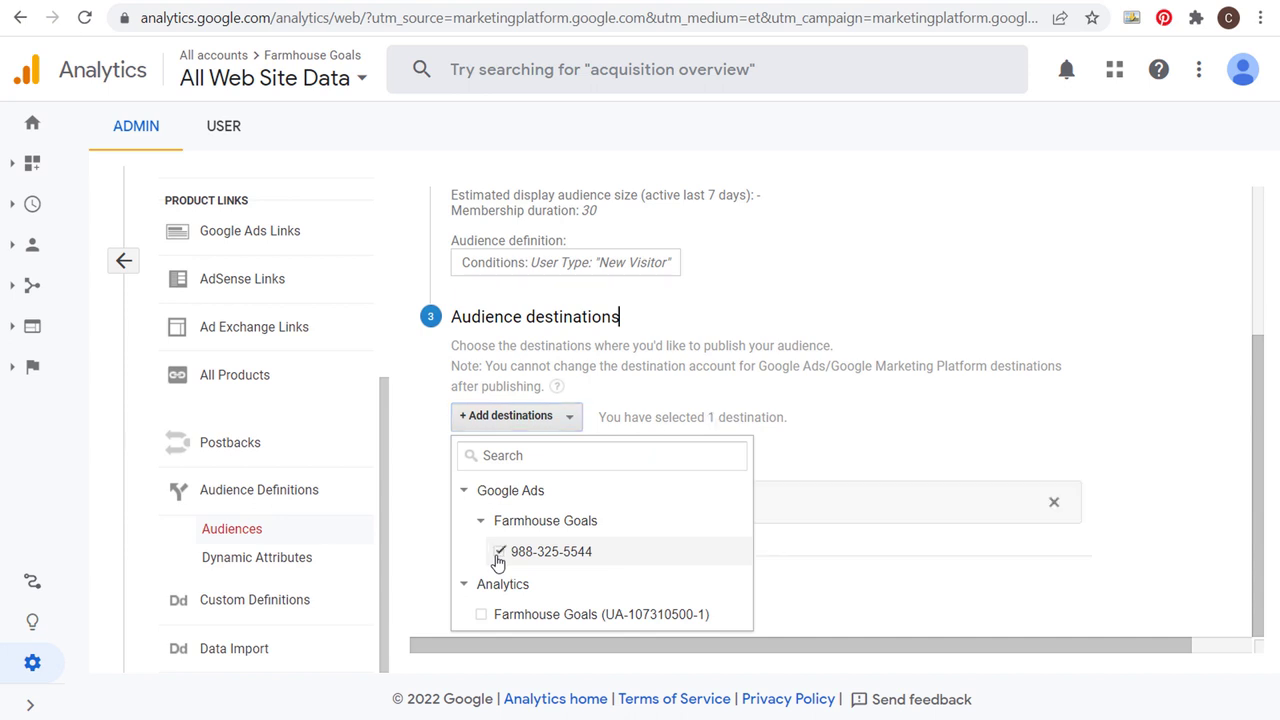
click(483, 616)
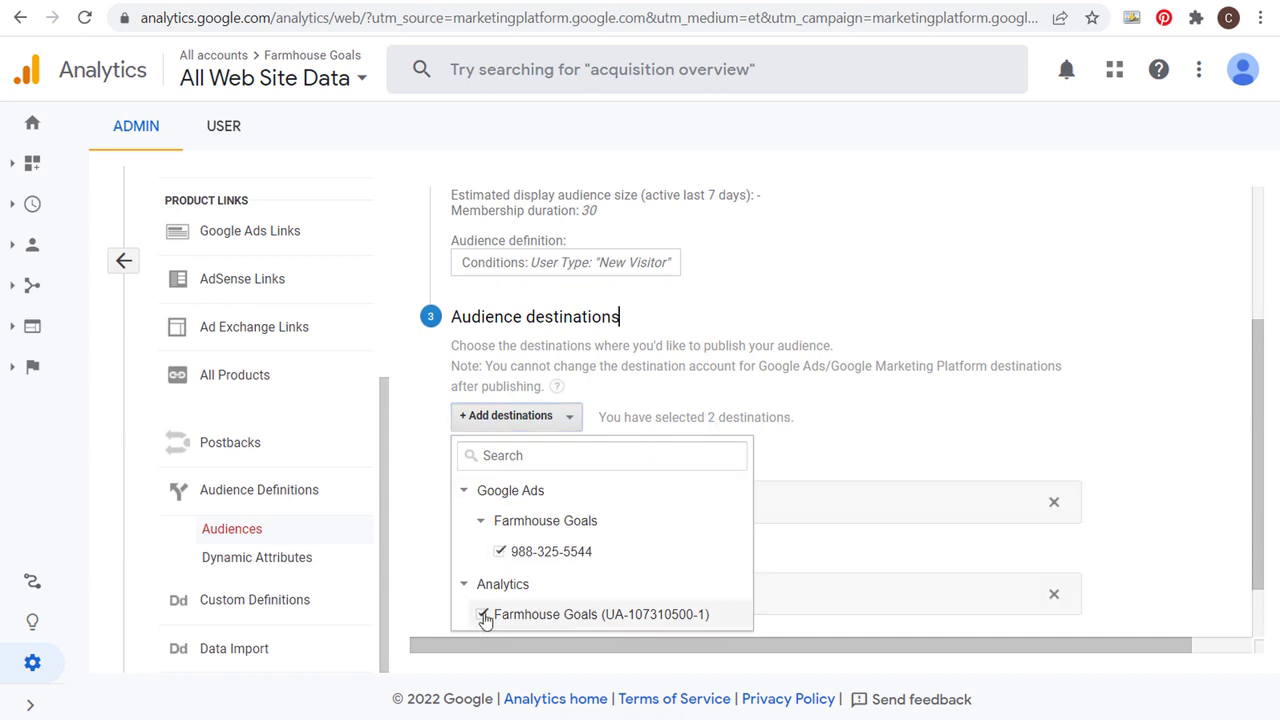
click(917, 414)
scroll(570, 445, down, 1)
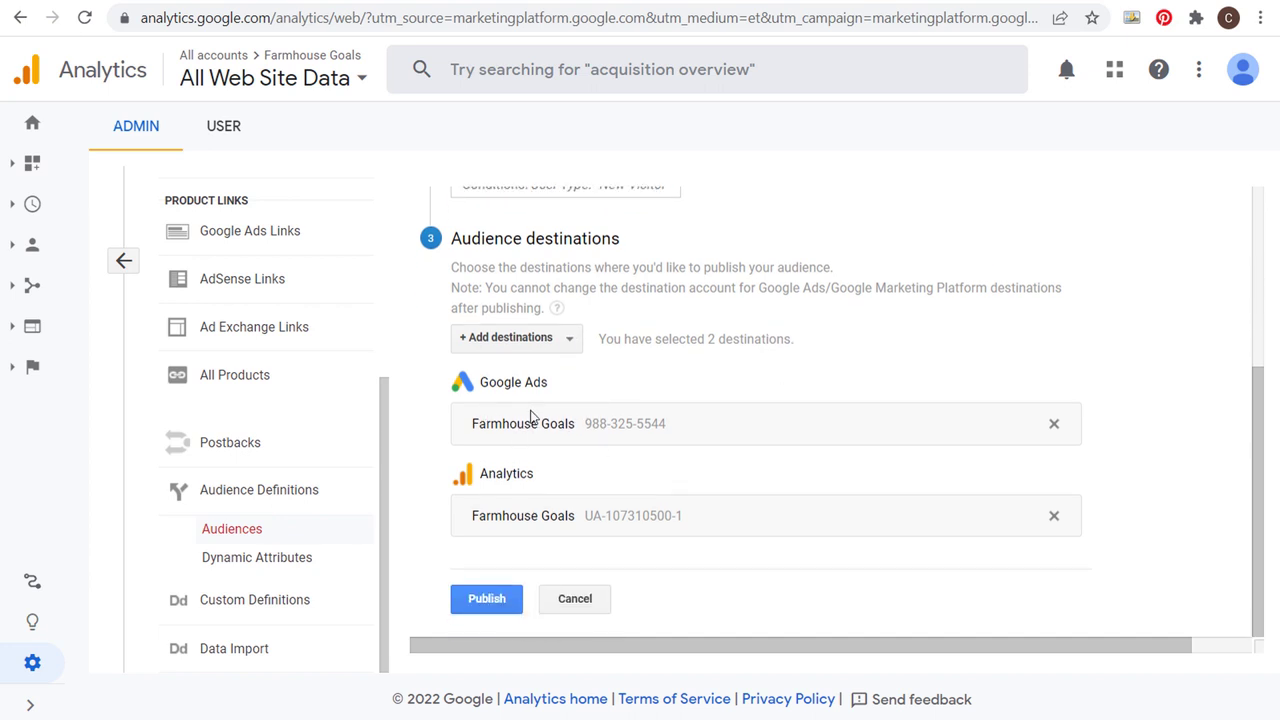
click(491, 598)
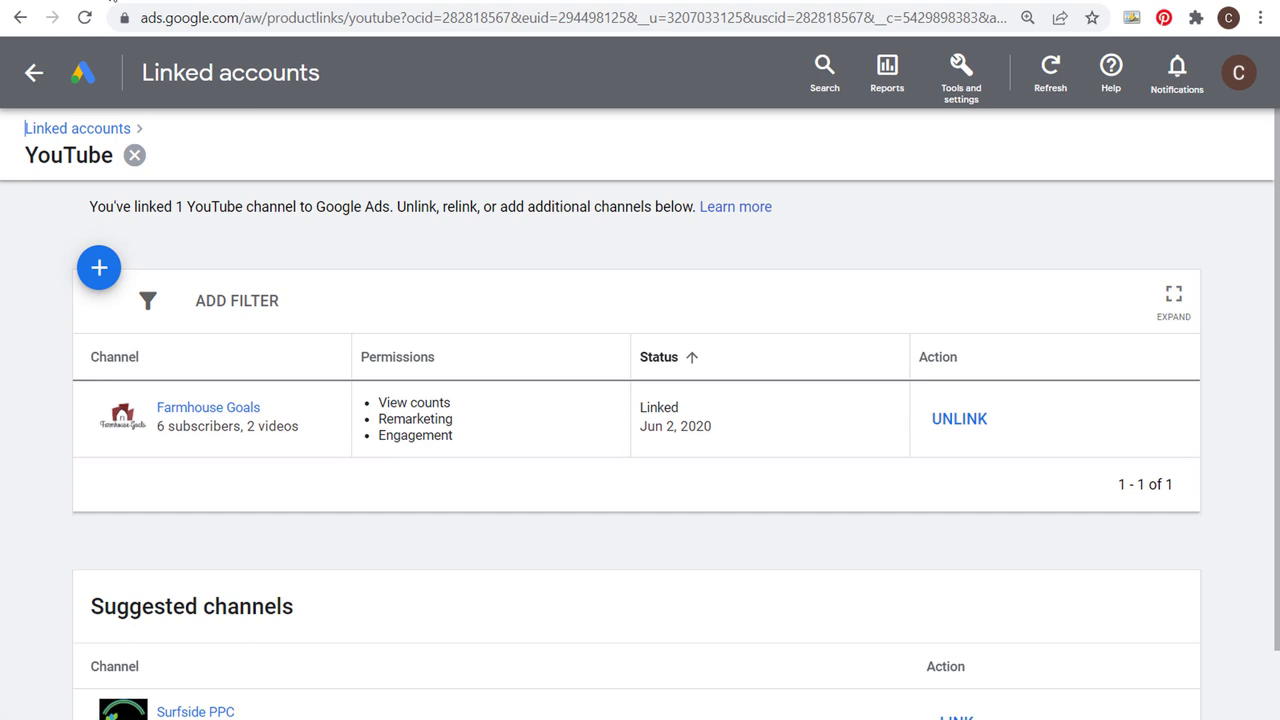
Step: Switch to Google Ads, open the Audience manager from the shared library, and go from its segments to the data sources
click(960, 68)
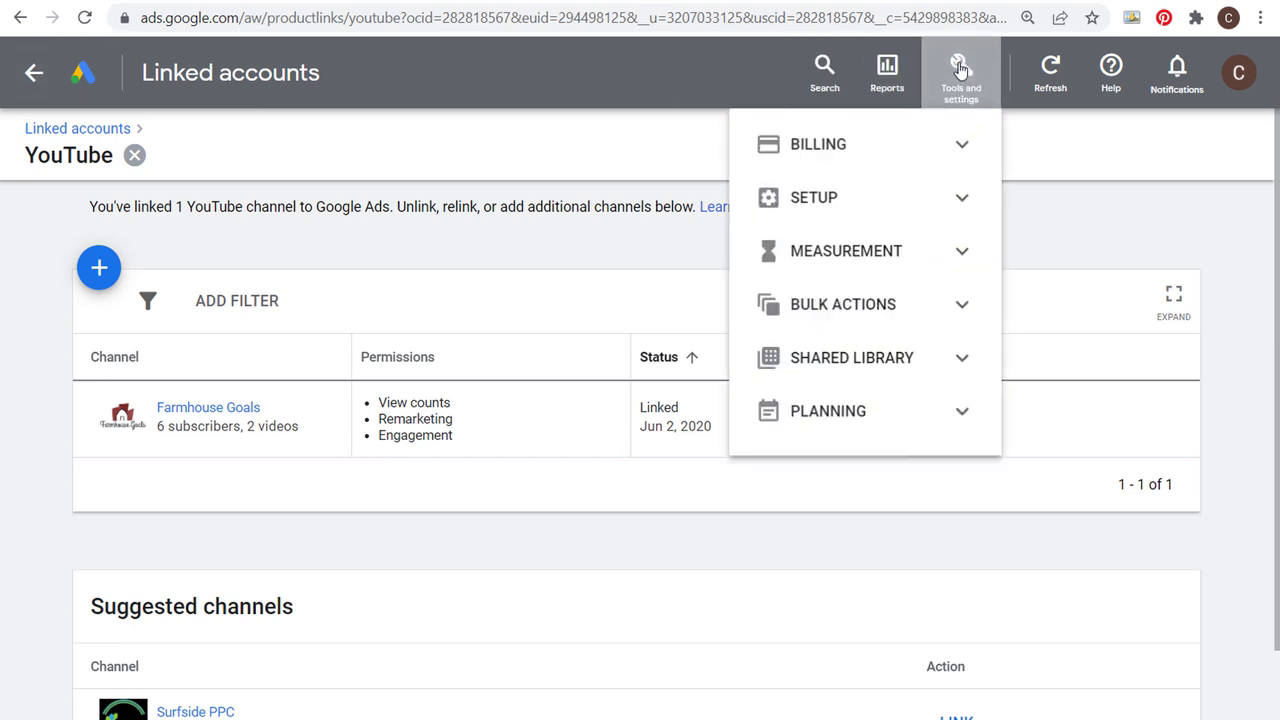
click(962, 358)
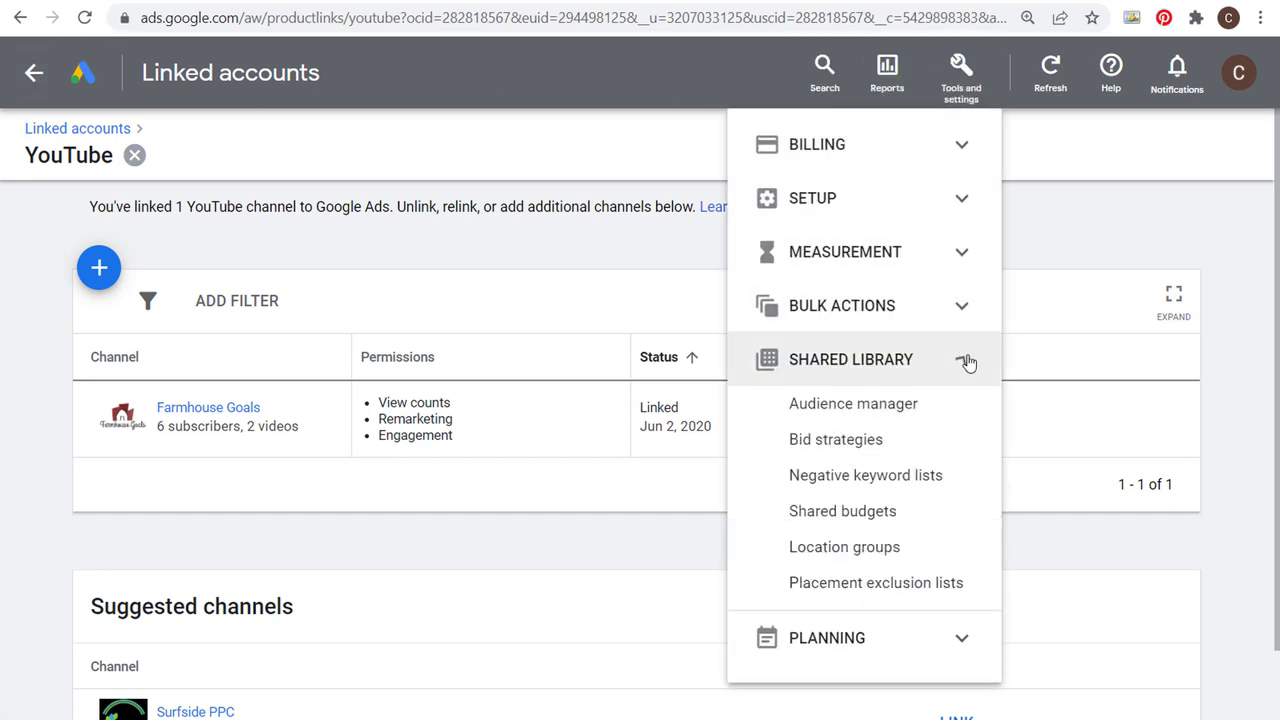
click(850, 405)
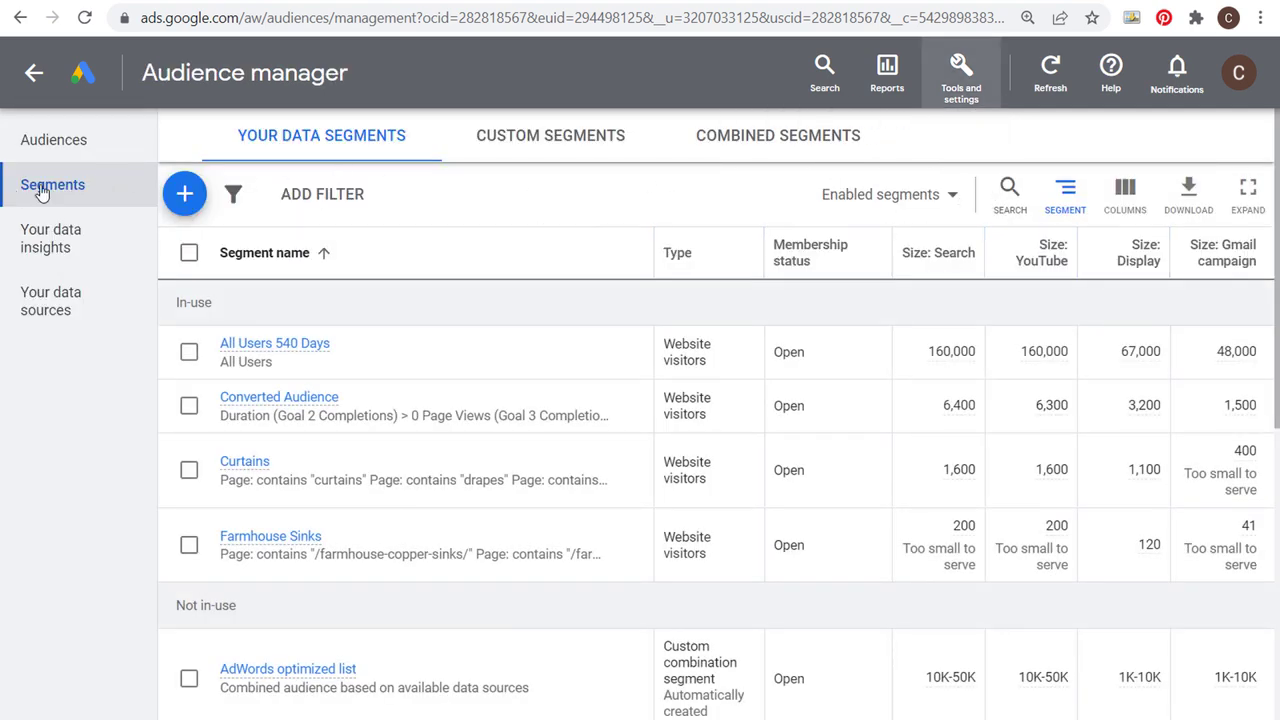
click(80, 190)
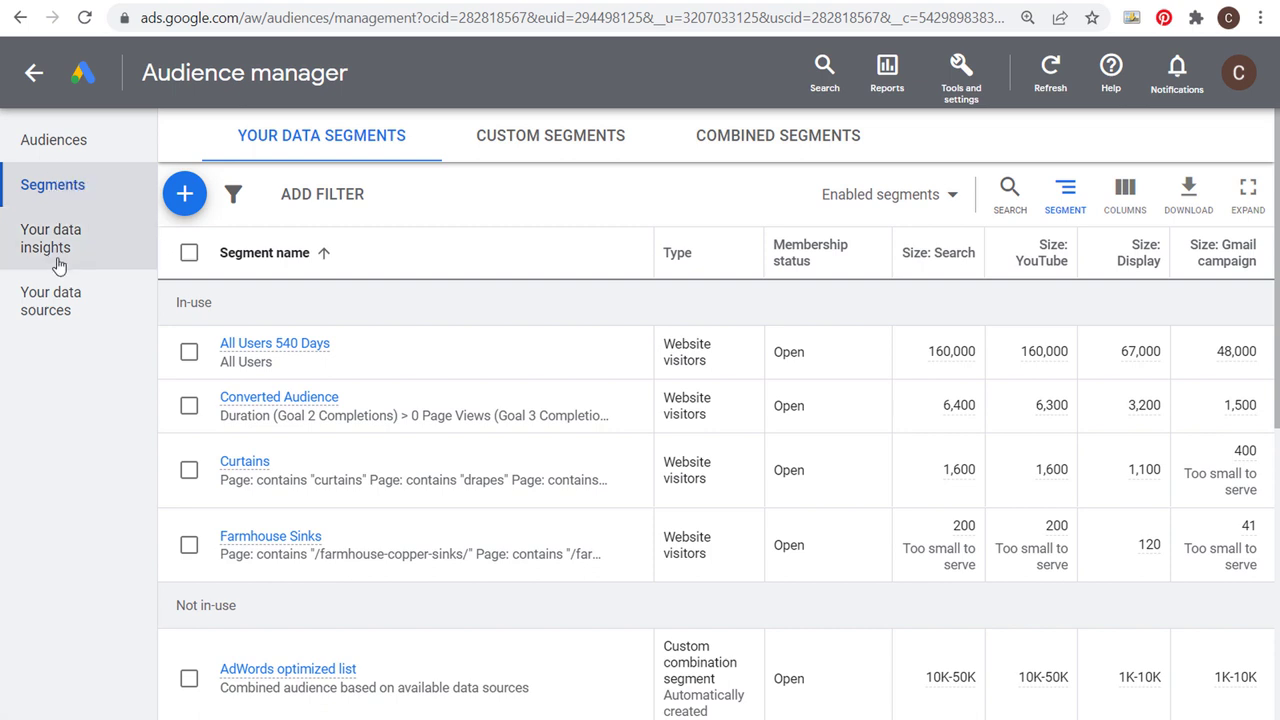
click(76, 311)
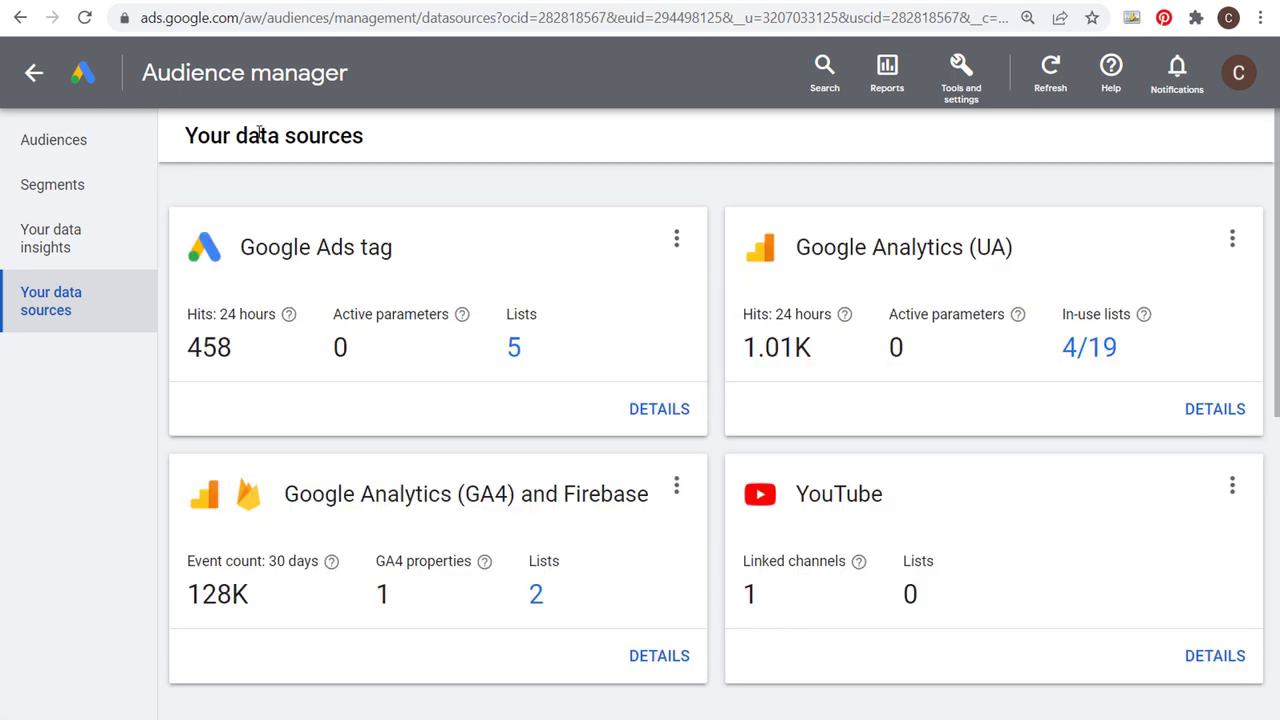
Step: Examine the Google Ads tag, Universal Analytics, GA4 and YouTube data sources and the other sources available for linking
drag(240, 248, 491, 251)
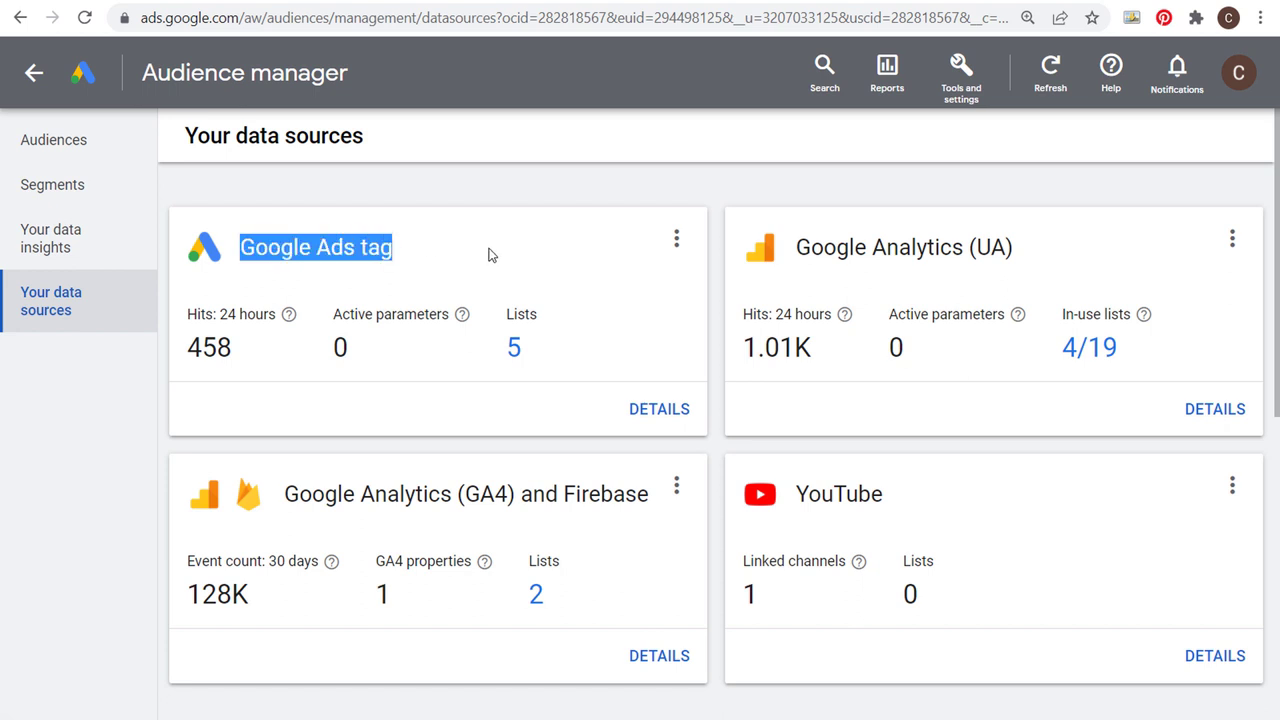
drag(780, 252, 990, 247)
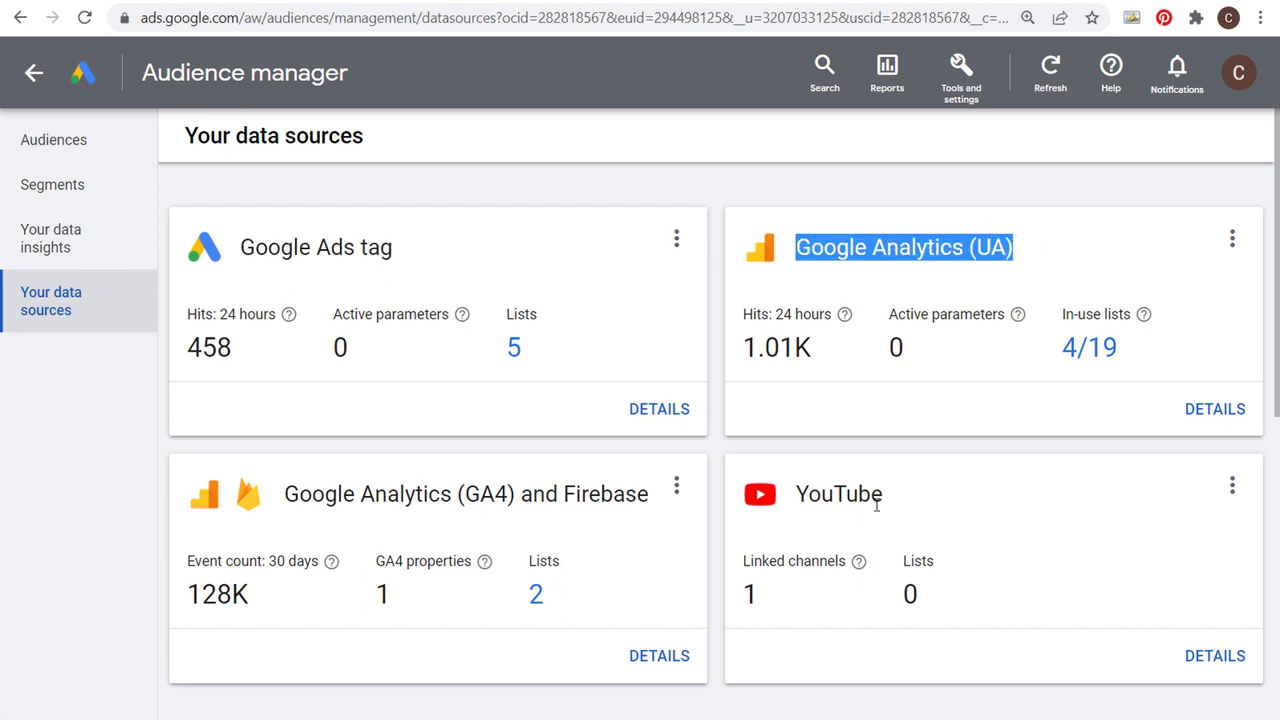
scroll(877, 506, down, 4)
scroll(916, 416, down, 2)
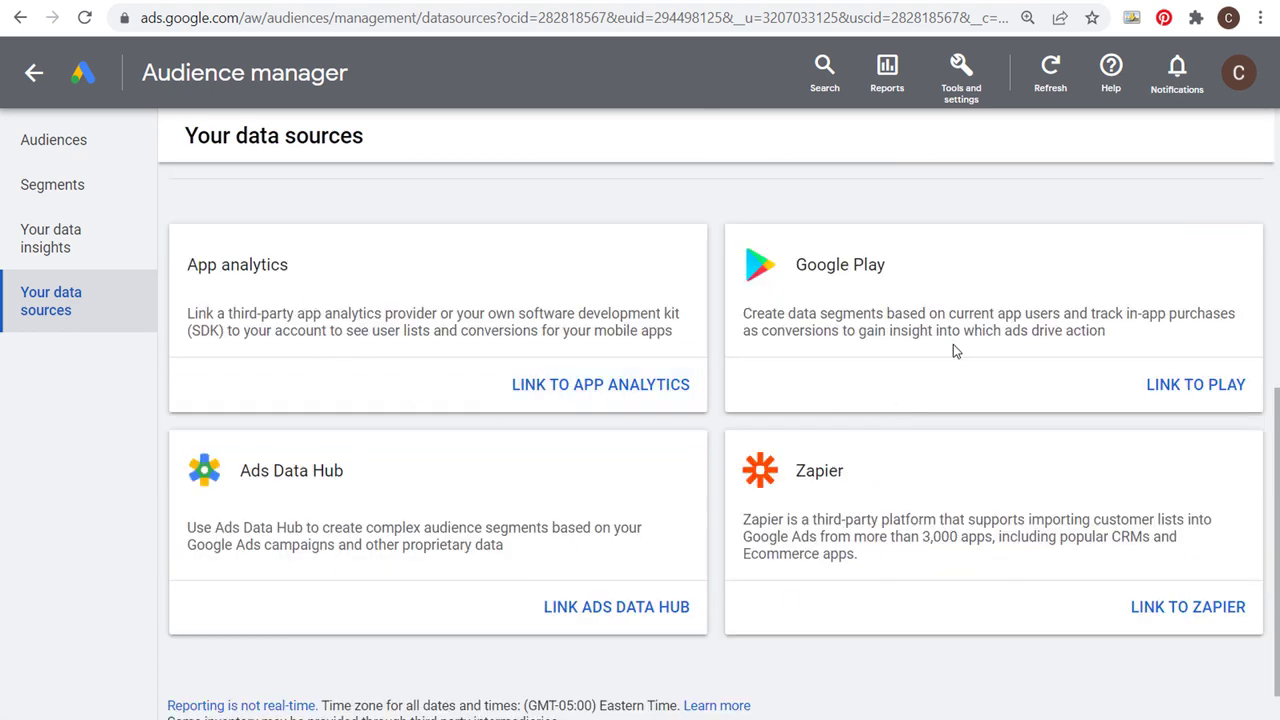
scroll(1003, 391, up, 6)
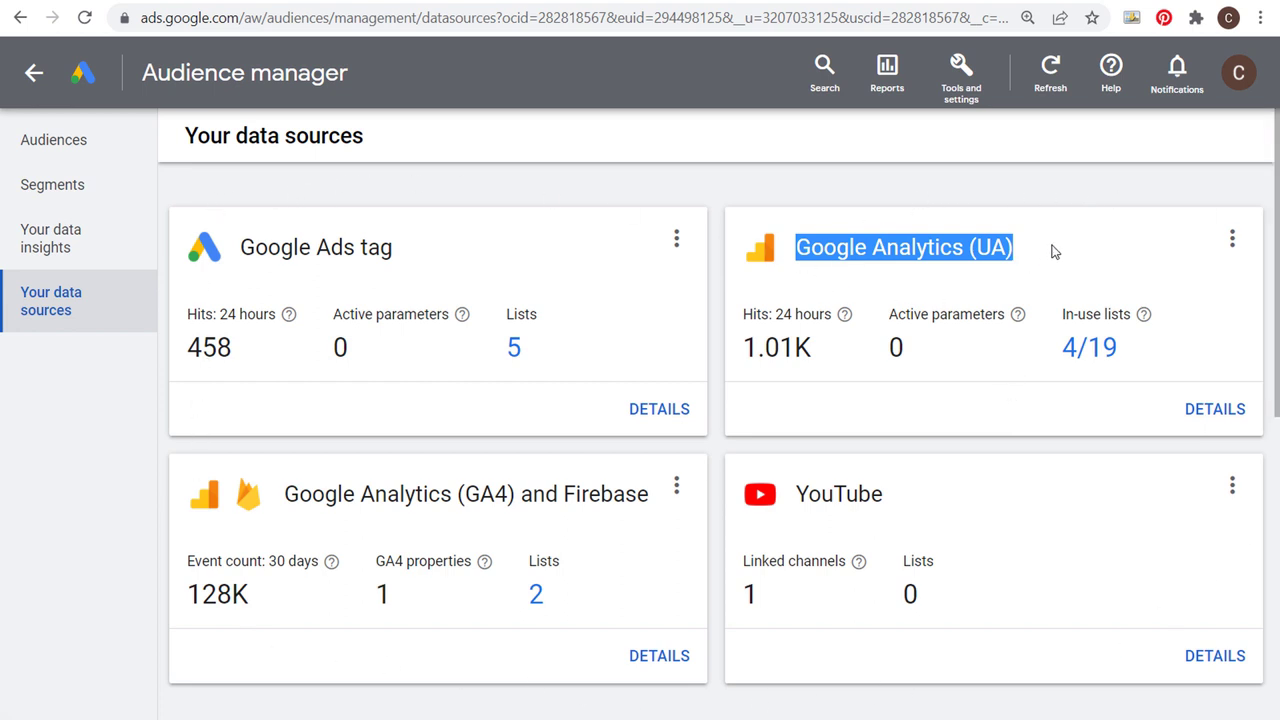
click(890, 246)
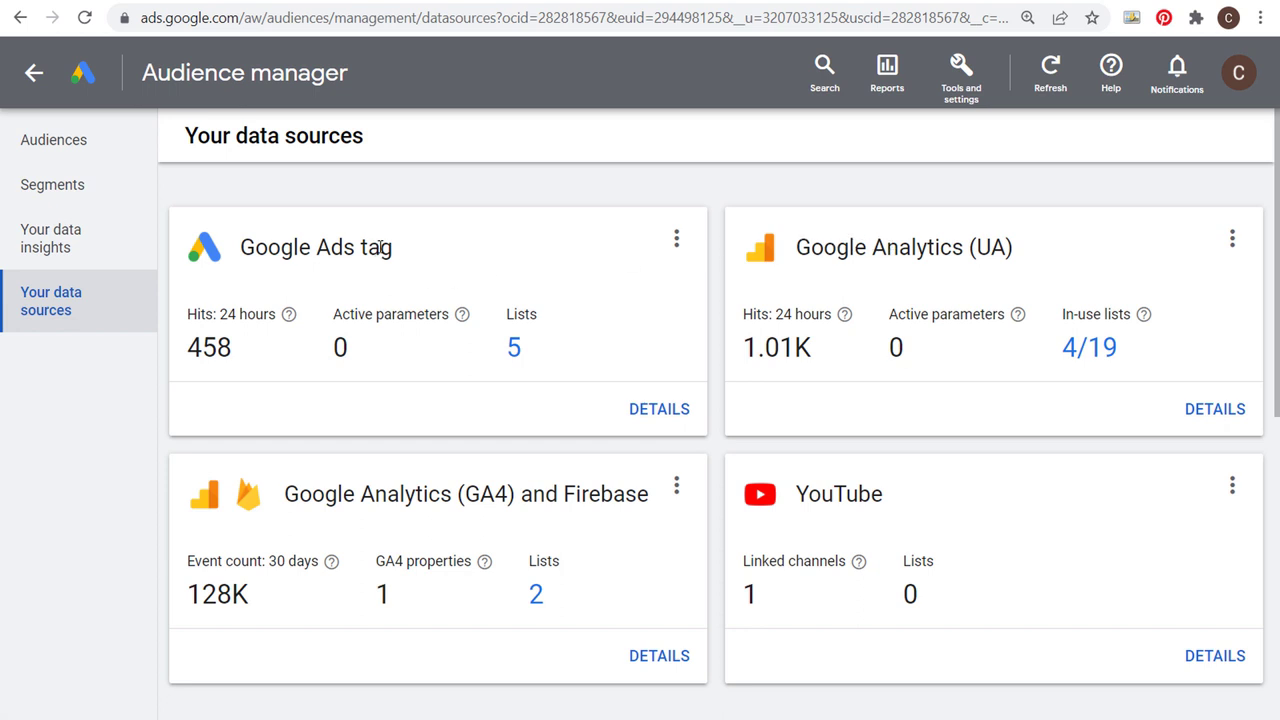
drag(394, 247, 240, 247)
click(278, 246)
drag(287, 497, 443, 497)
click(443, 497)
drag(798, 247, 940, 247)
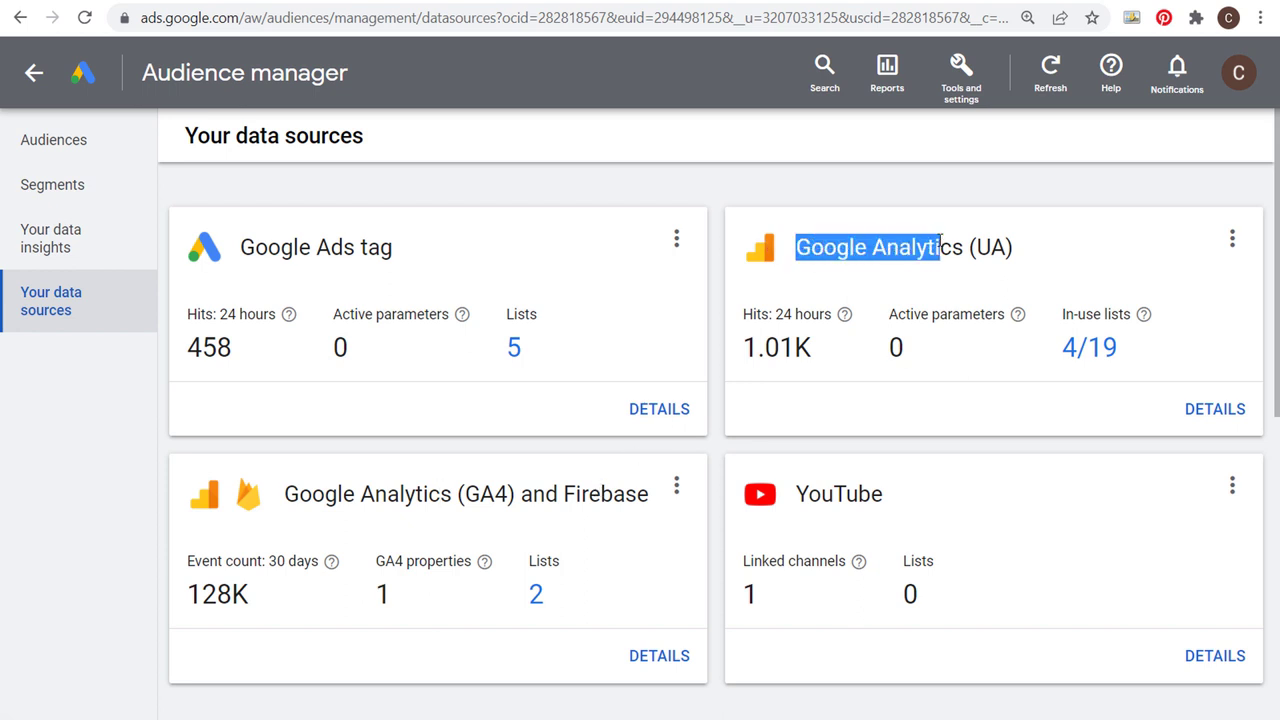
click(997, 249)
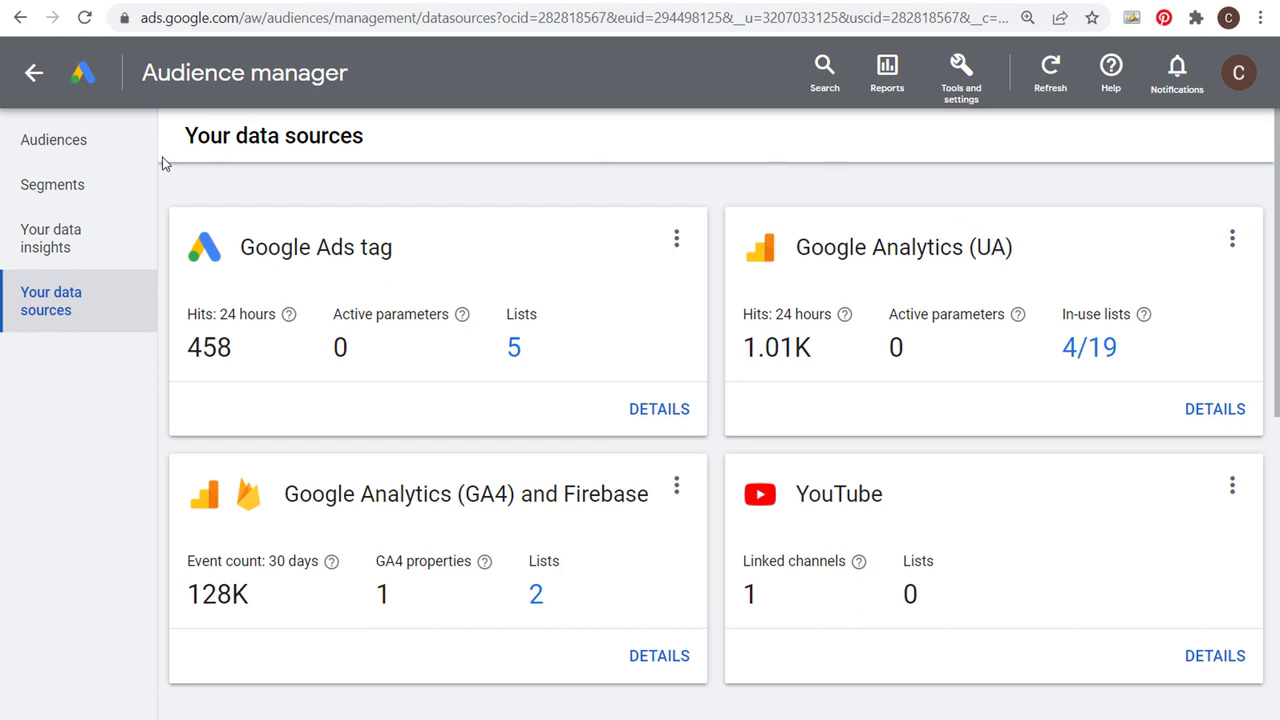
Step: Open the Farmhouse Sinks segment from the data segments and review its page rules and segment members
click(57, 193)
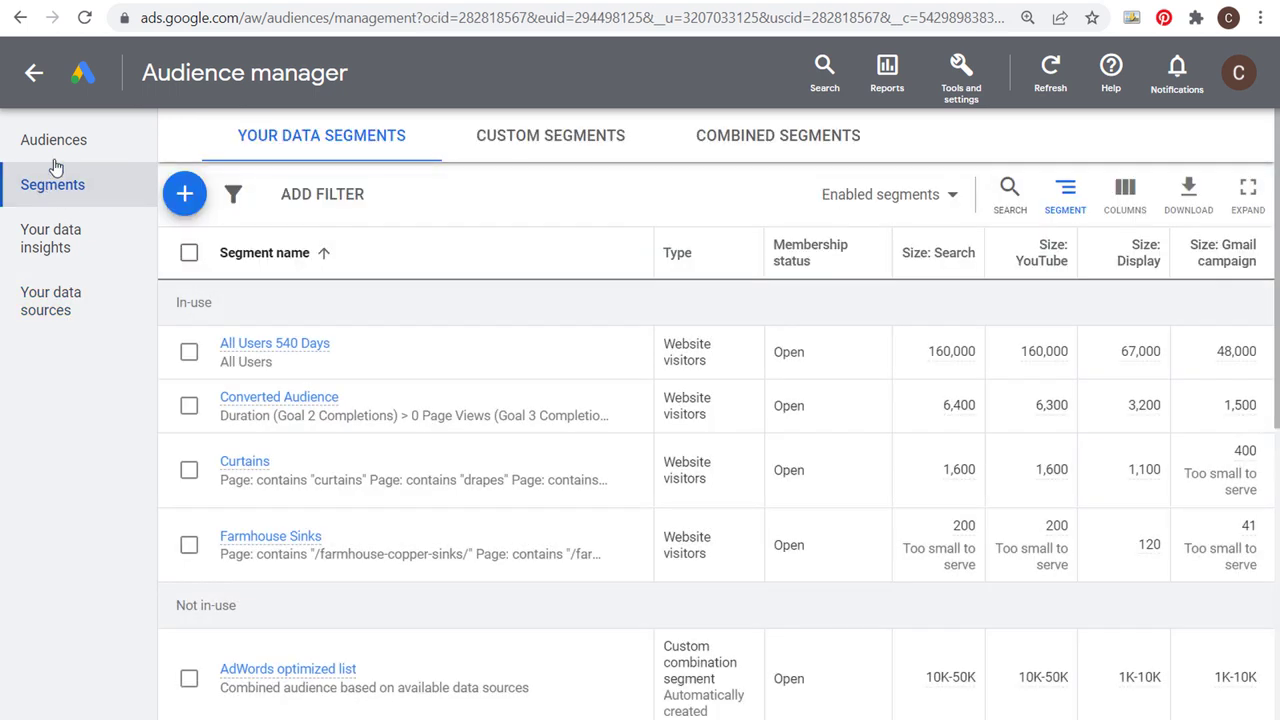
click(262, 536)
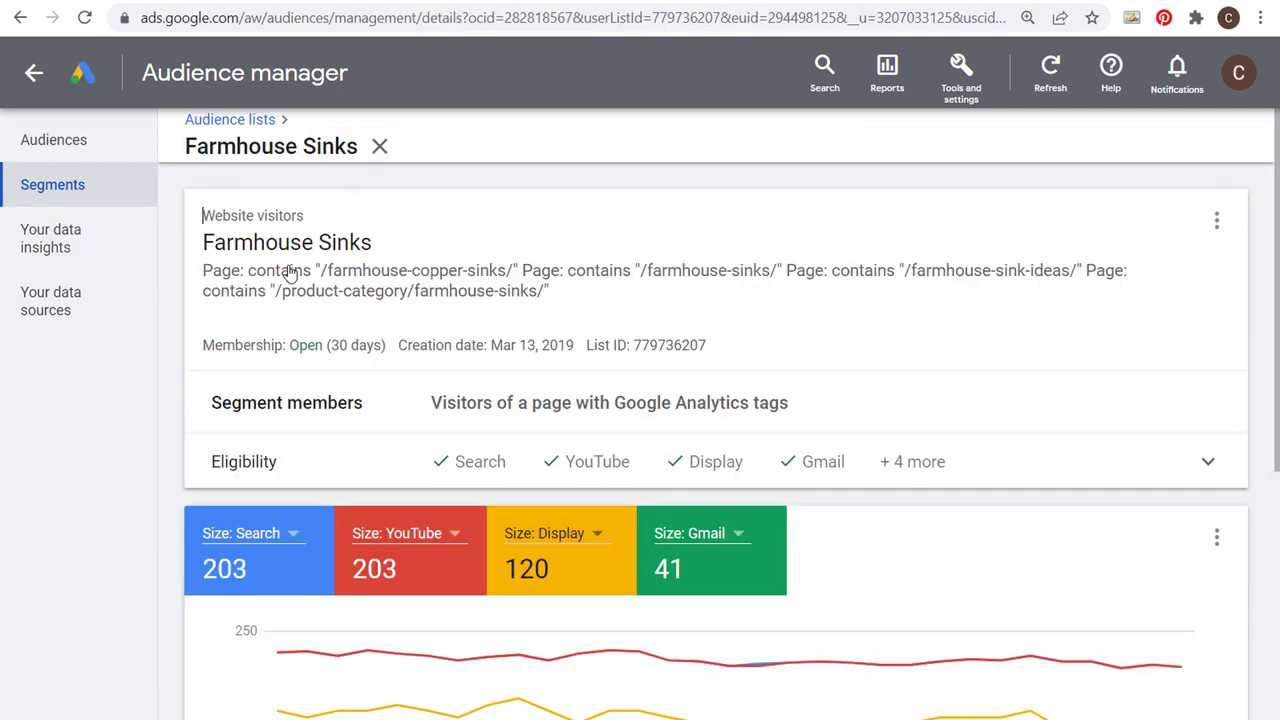
drag(320, 268, 985, 299)
click(986, 299)
drag(433, 402, 920, 409)
click(972, 402)
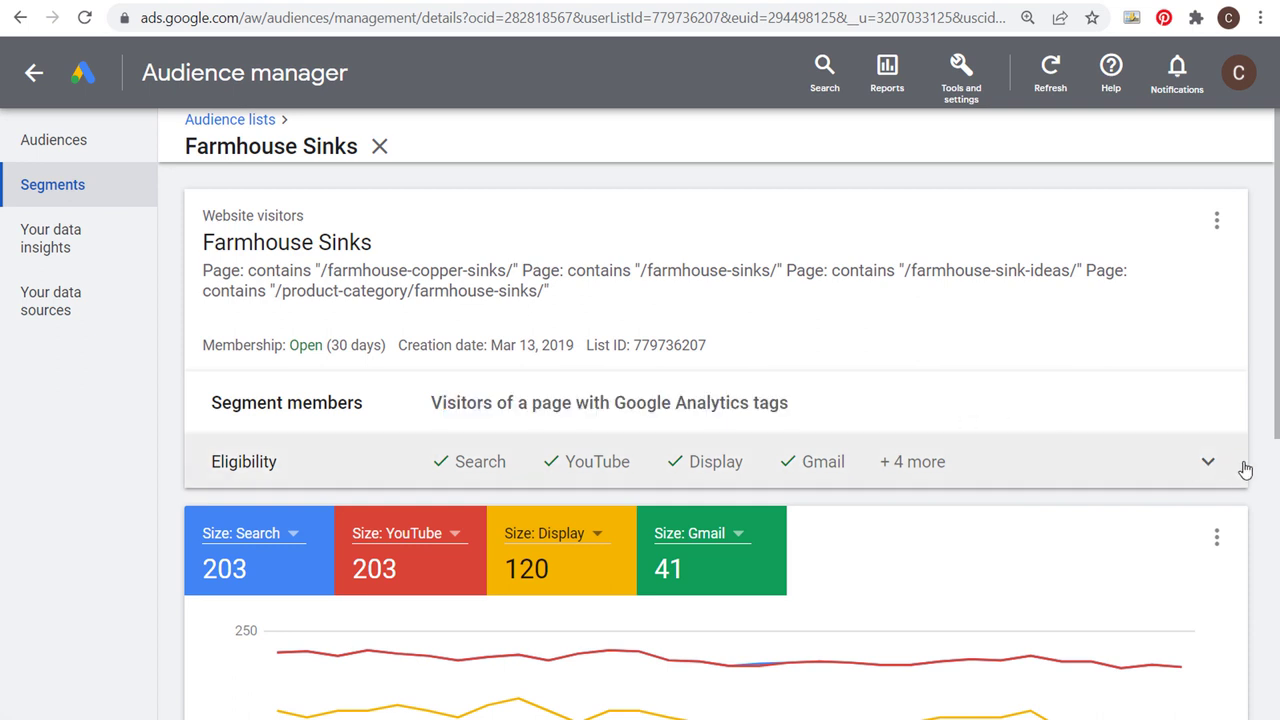
Step: Expand the Farmhouse Sinks segment's eligibility details, check the supported networks and campaign types, and collapse them again
click(757, 462)
scroll(700, 440, down, 4)
scroll(560, 350, up, 2)
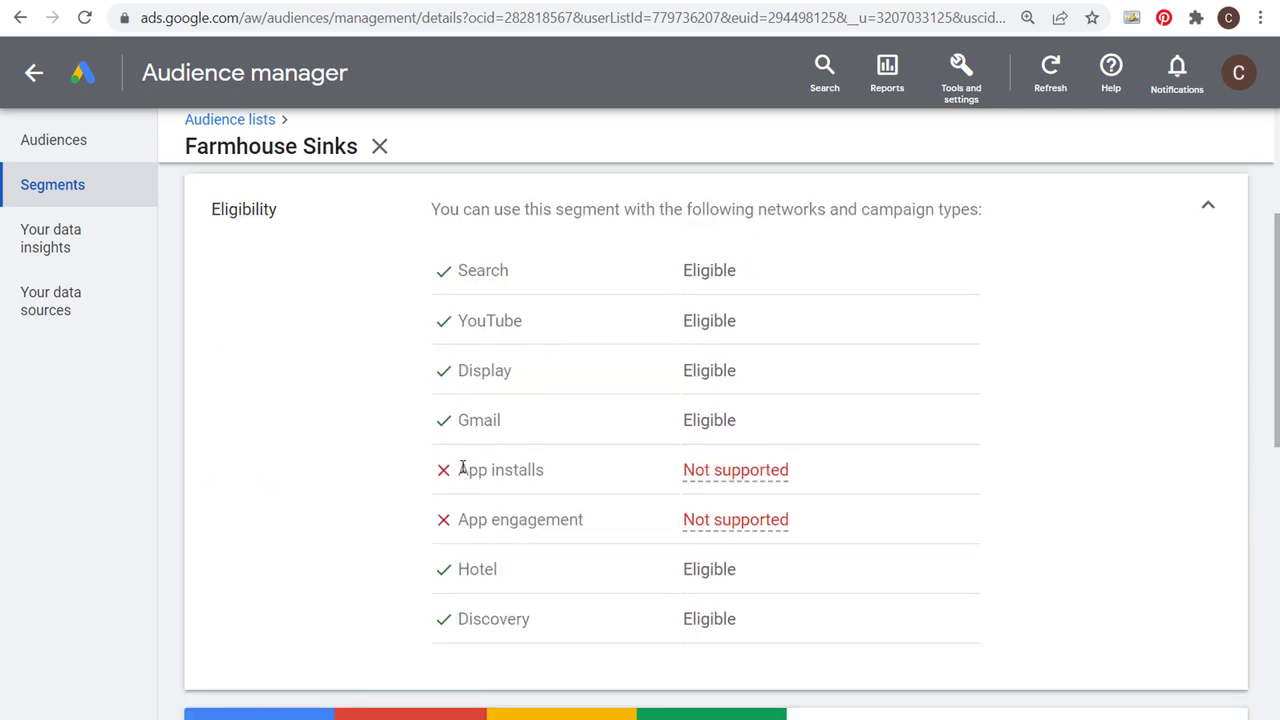
drag(460, 469, 545, 470)
drag(460, 525, 634, 526)
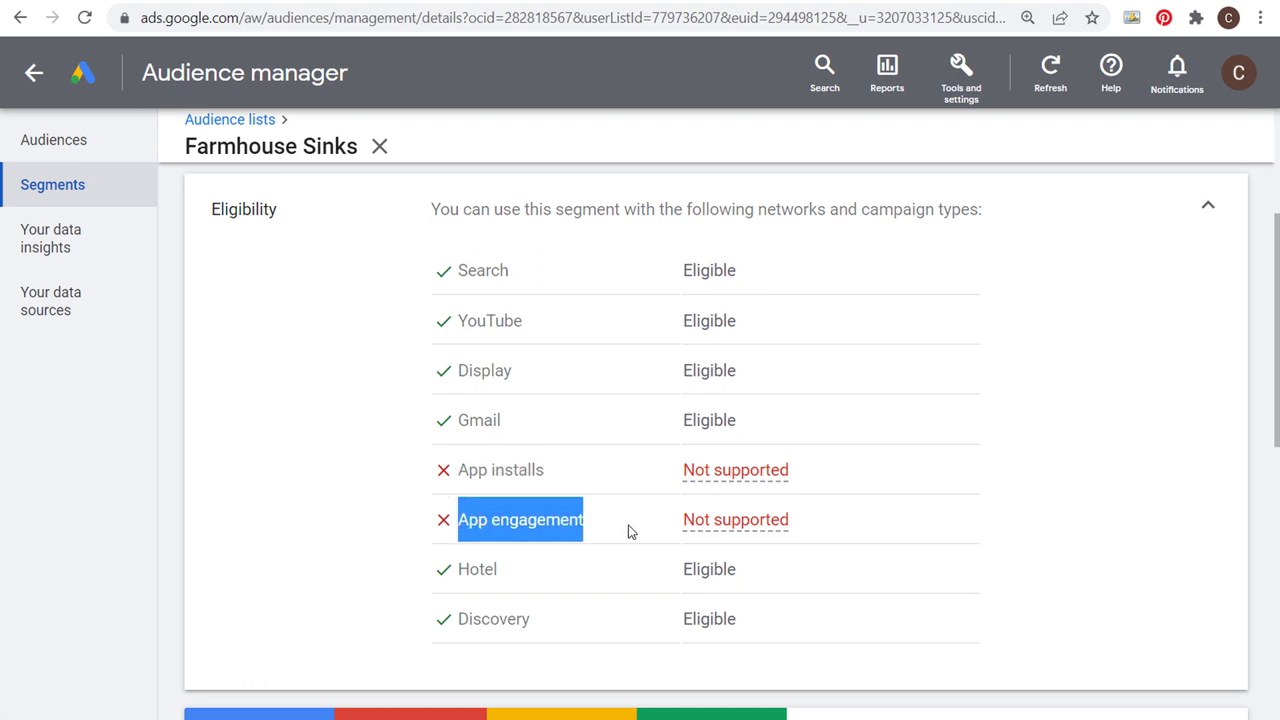
click(477, 569)
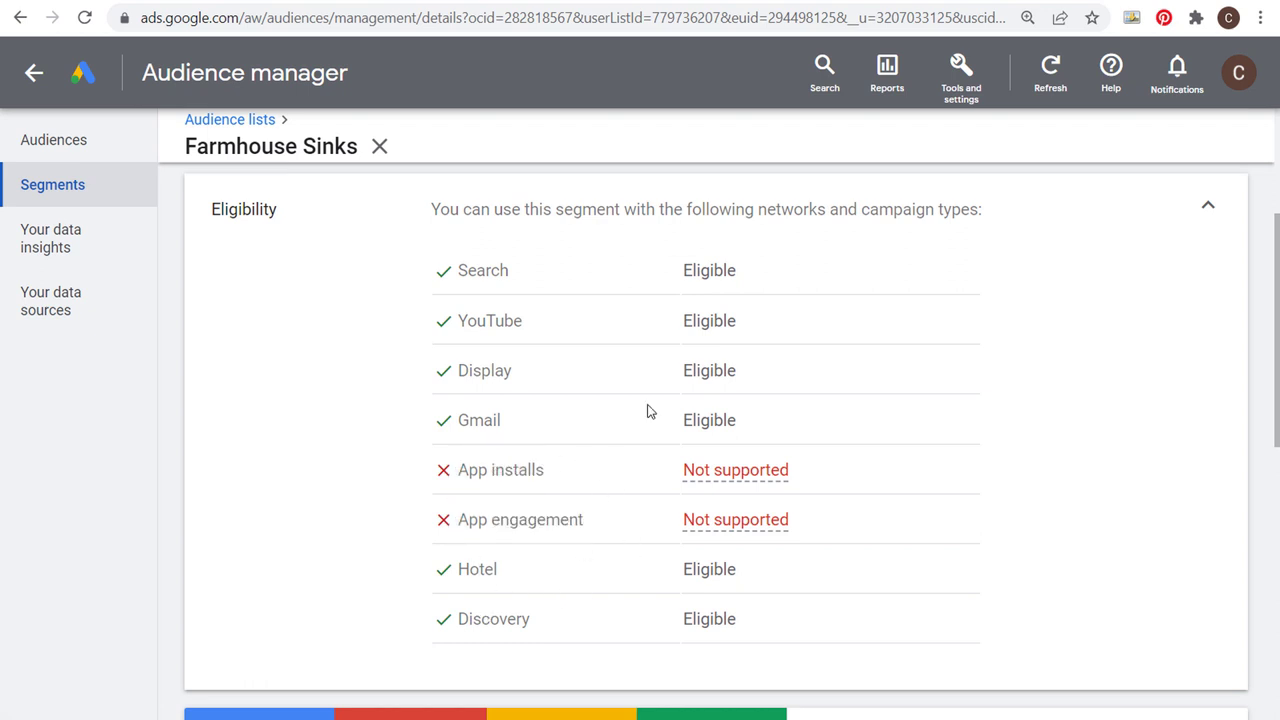
click(1209, 211)
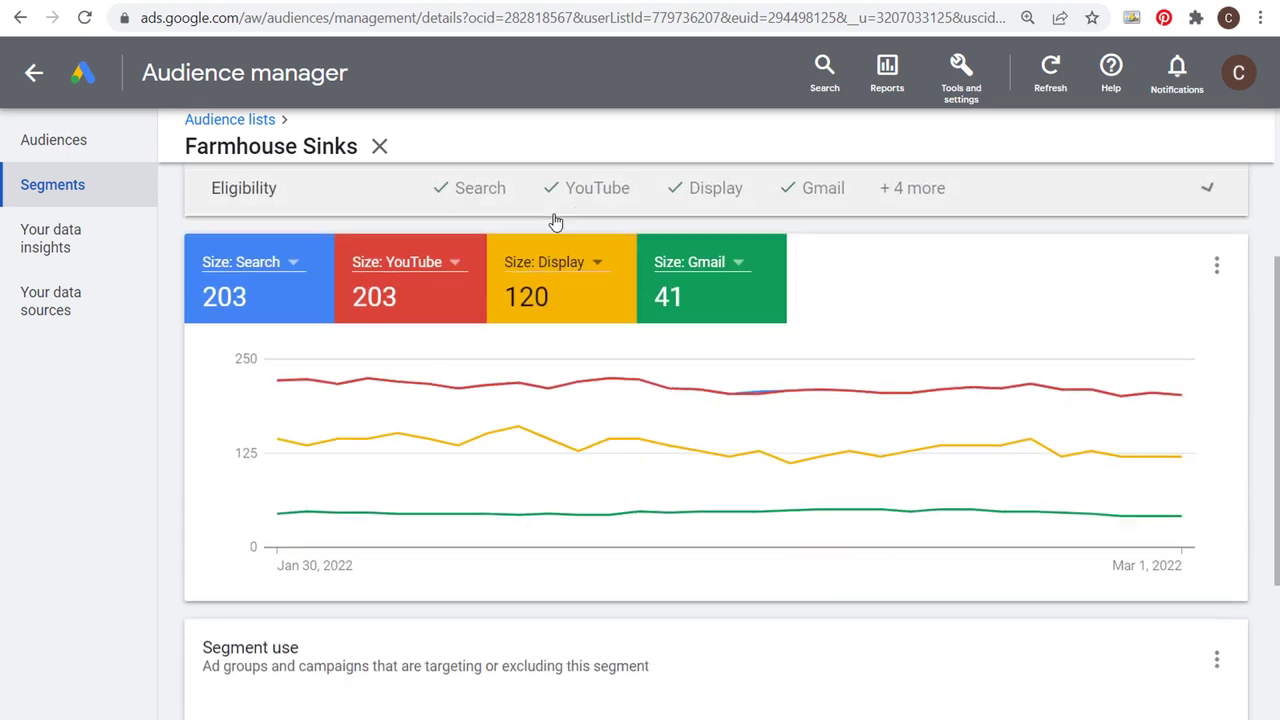
scroll(480, 240, up, 3)
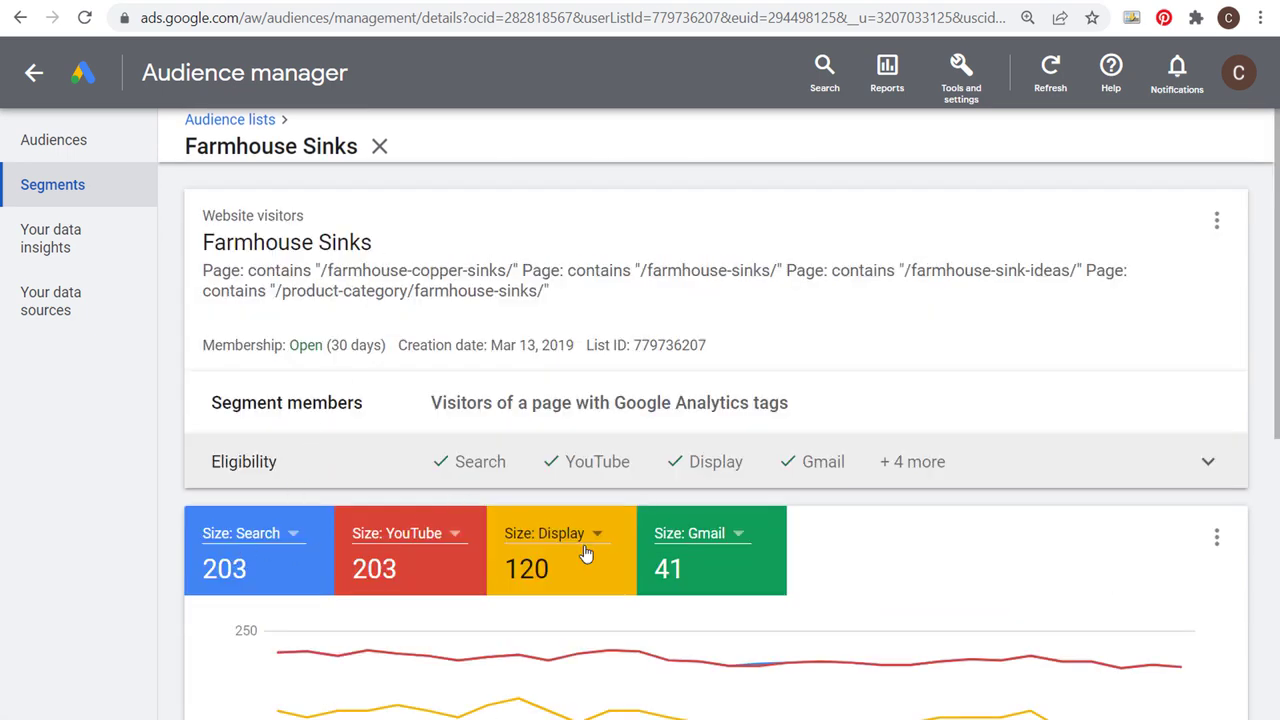
Step: View the Audiences list, return to the data segments, and review their sizes by network
click(89, 142)
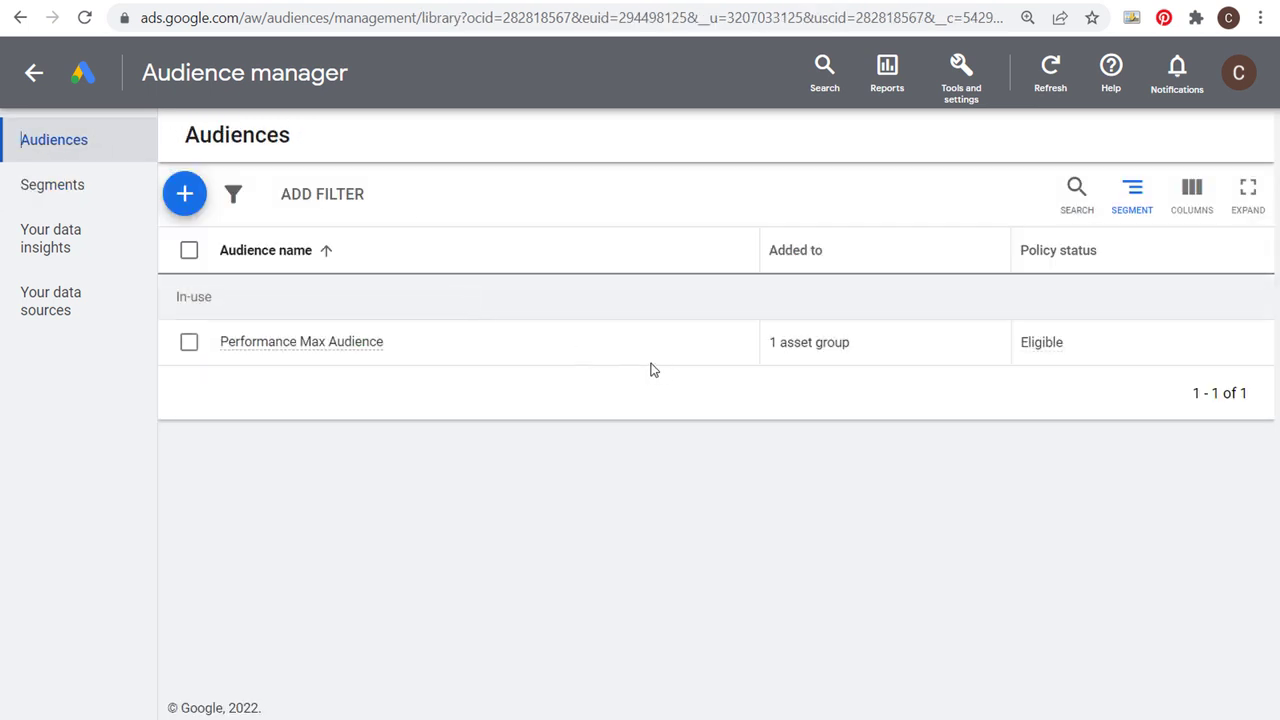
click(83, 185)
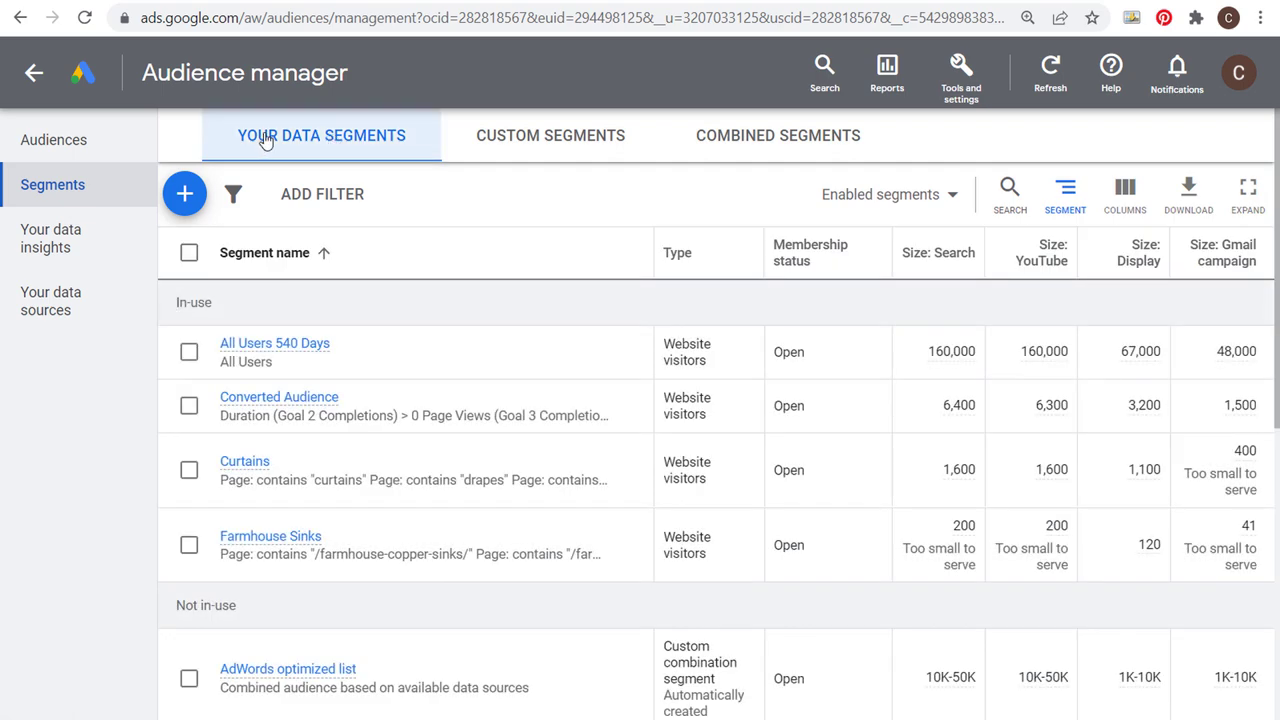
mouse_move(908, 254)
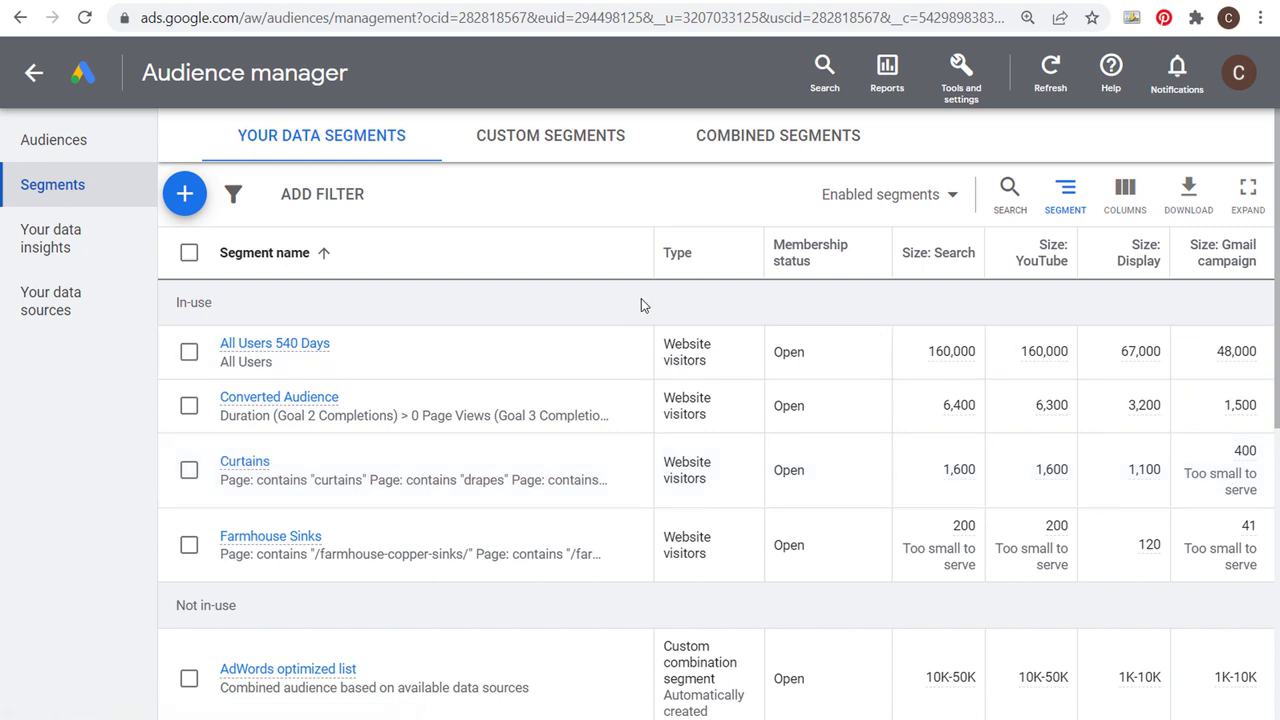
Step: Leave Audience manager, open the Google Ads Farmhouse Goals Search Campaign, and go to its Audiences page
click(35, 74)
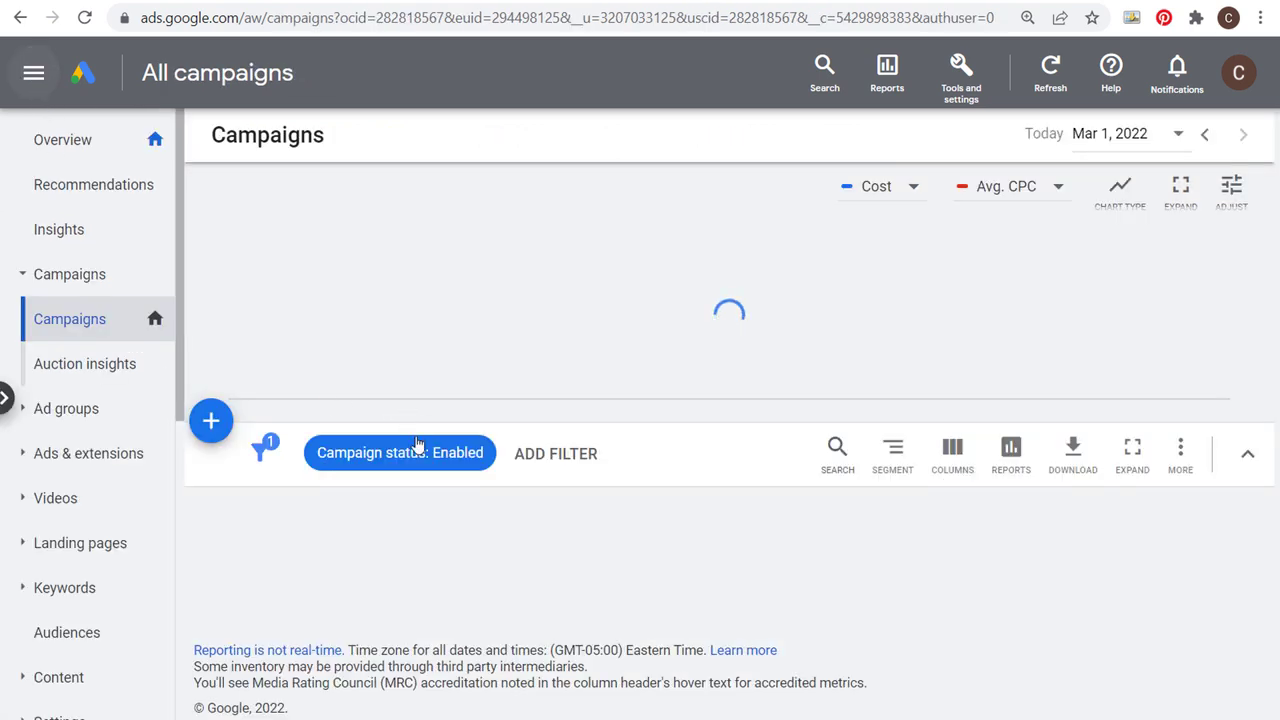
scroll(686, 434, down, 2)
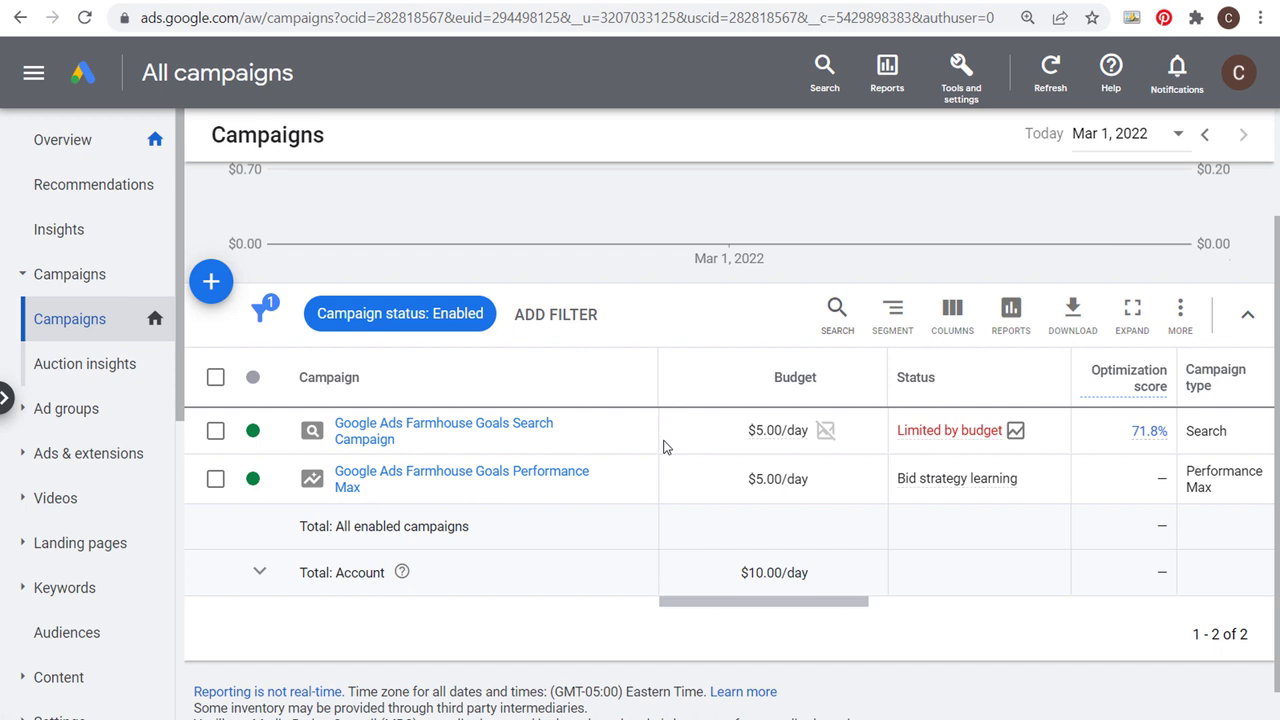
click(467, 428)
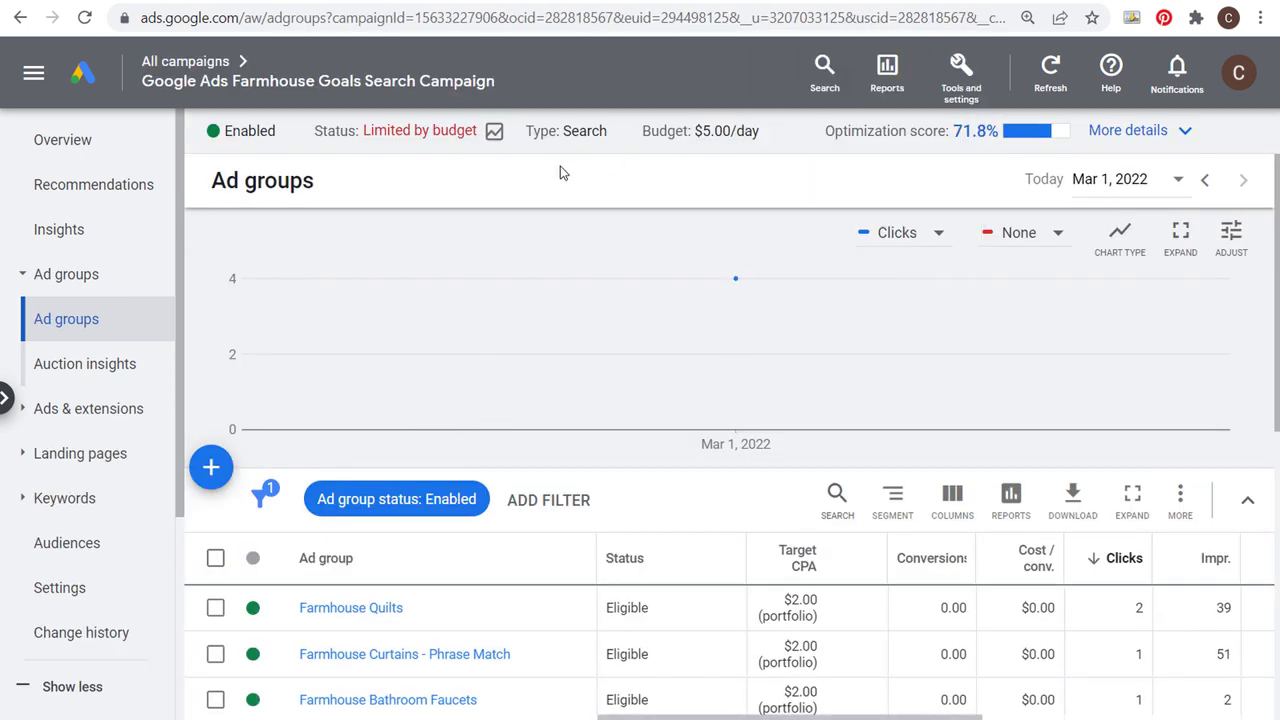
scroll(550, 155, down, 1)
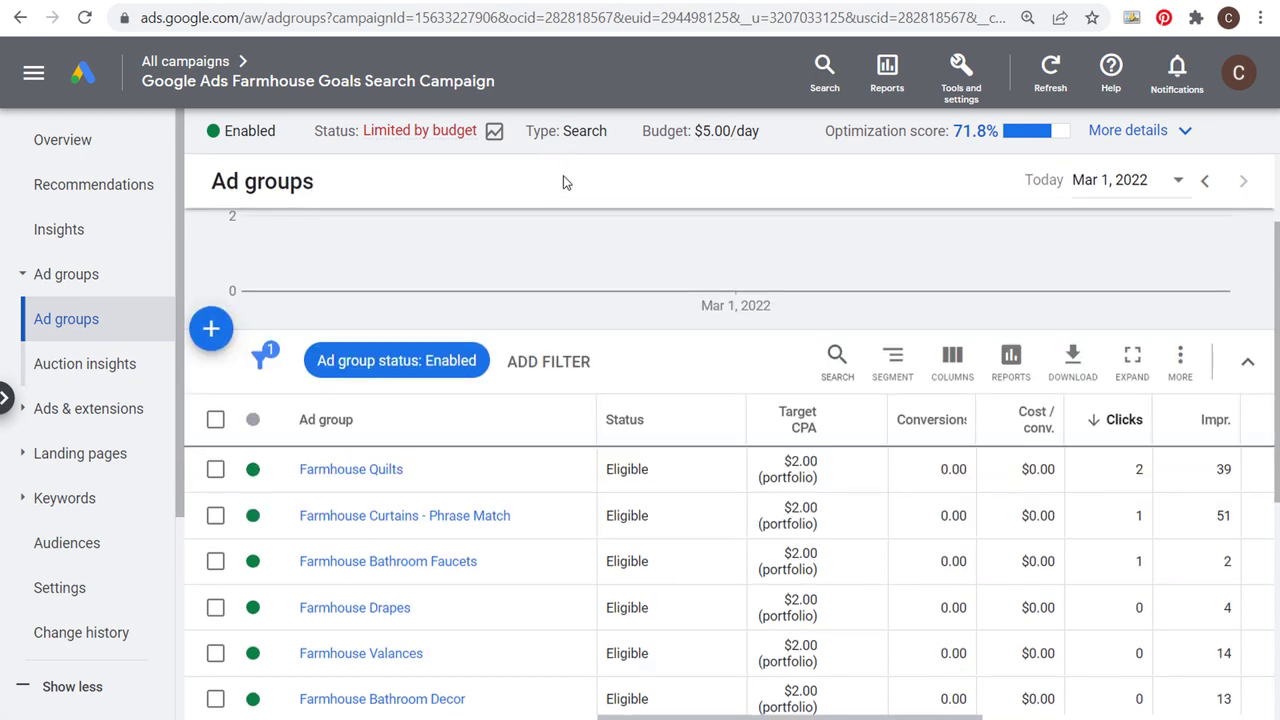
click(63, 552)
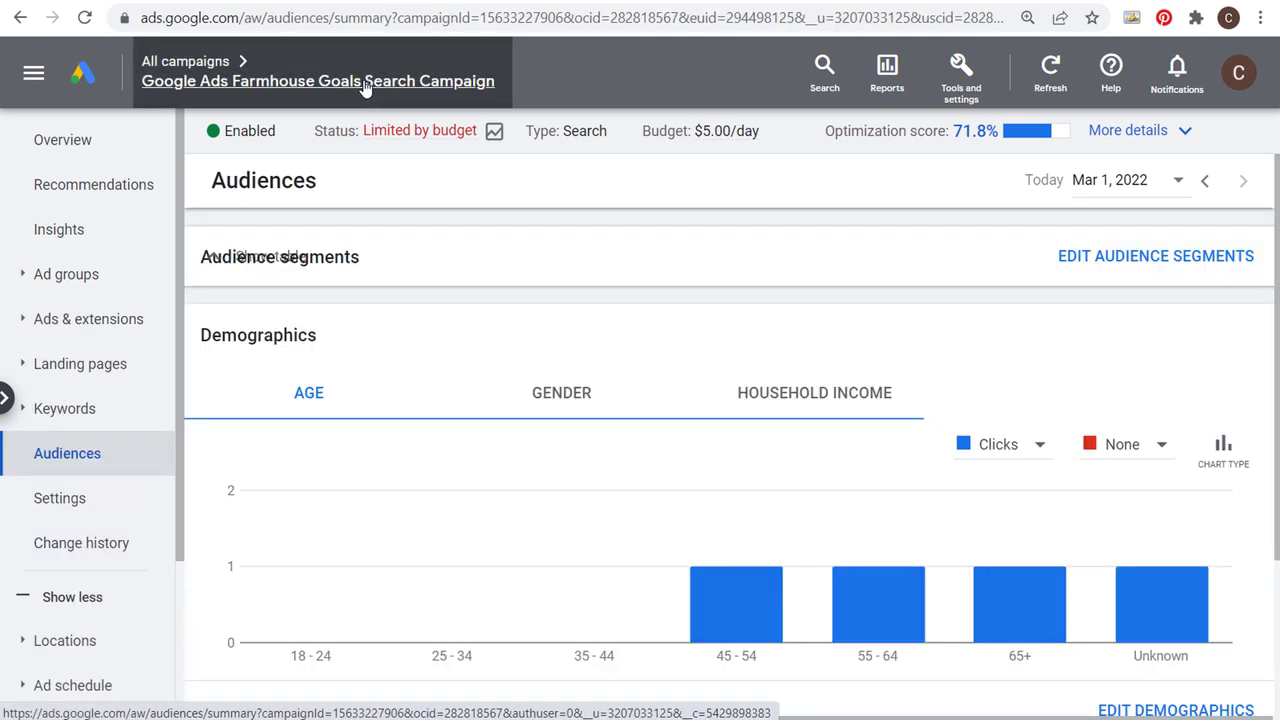
Step: Open the campaign's audience segments for editing, try the Targeting setting, and set it back to Observation
mouse_move(292, 88)
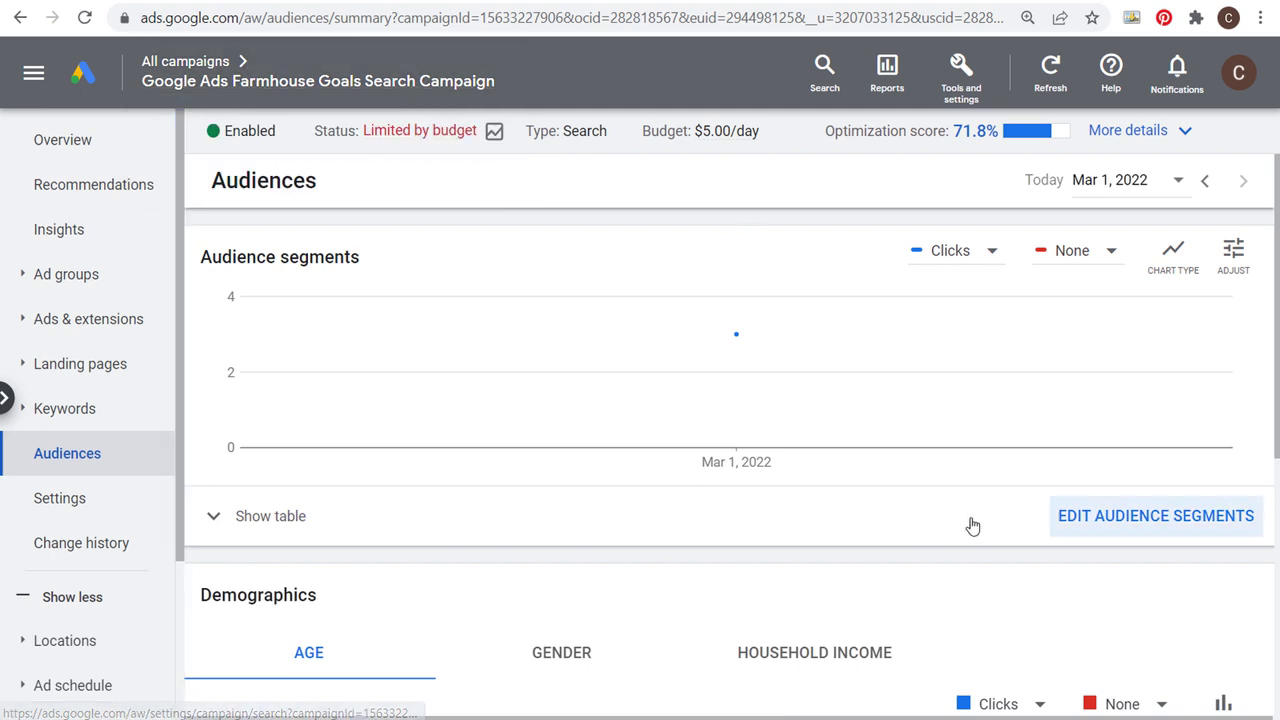
click(1125, 522)
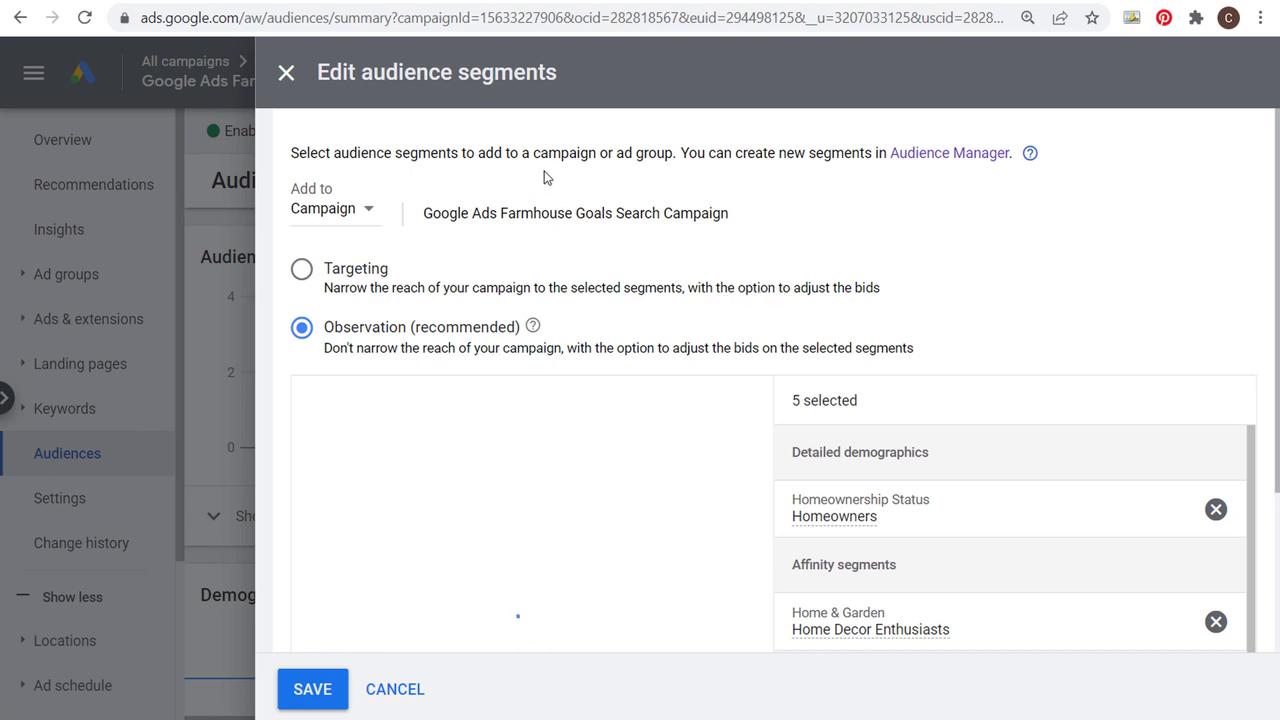
click(303, 272)
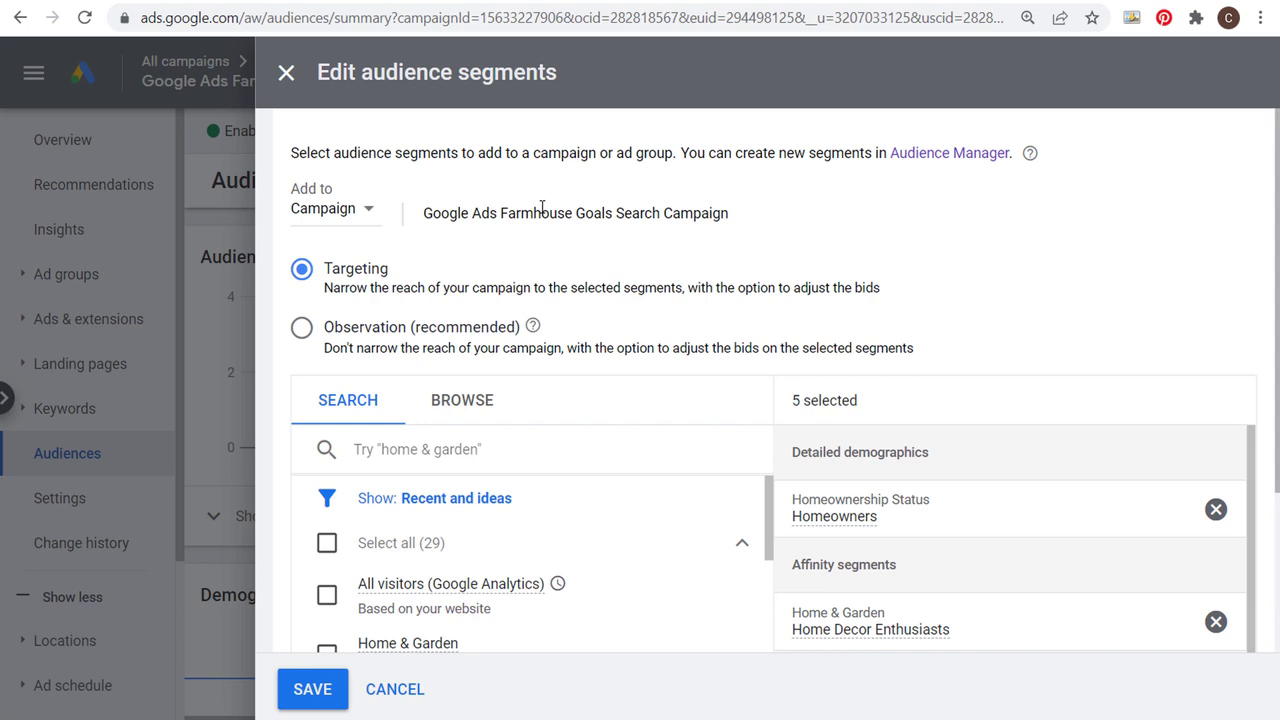
click(304, 333)
Step: Browse the segments by how people interacted with the business and select the website visitors segment All Users 540 Days
scroll(1060, 230, down, 1)
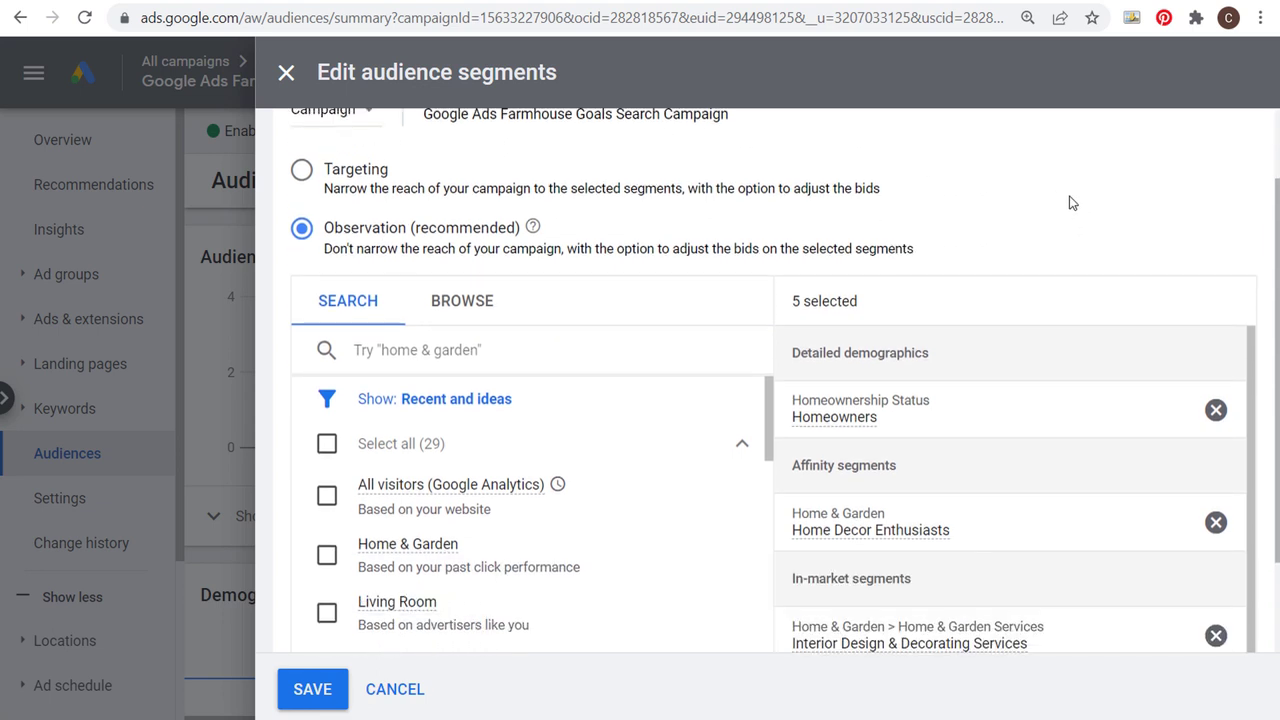
click(485, 305)
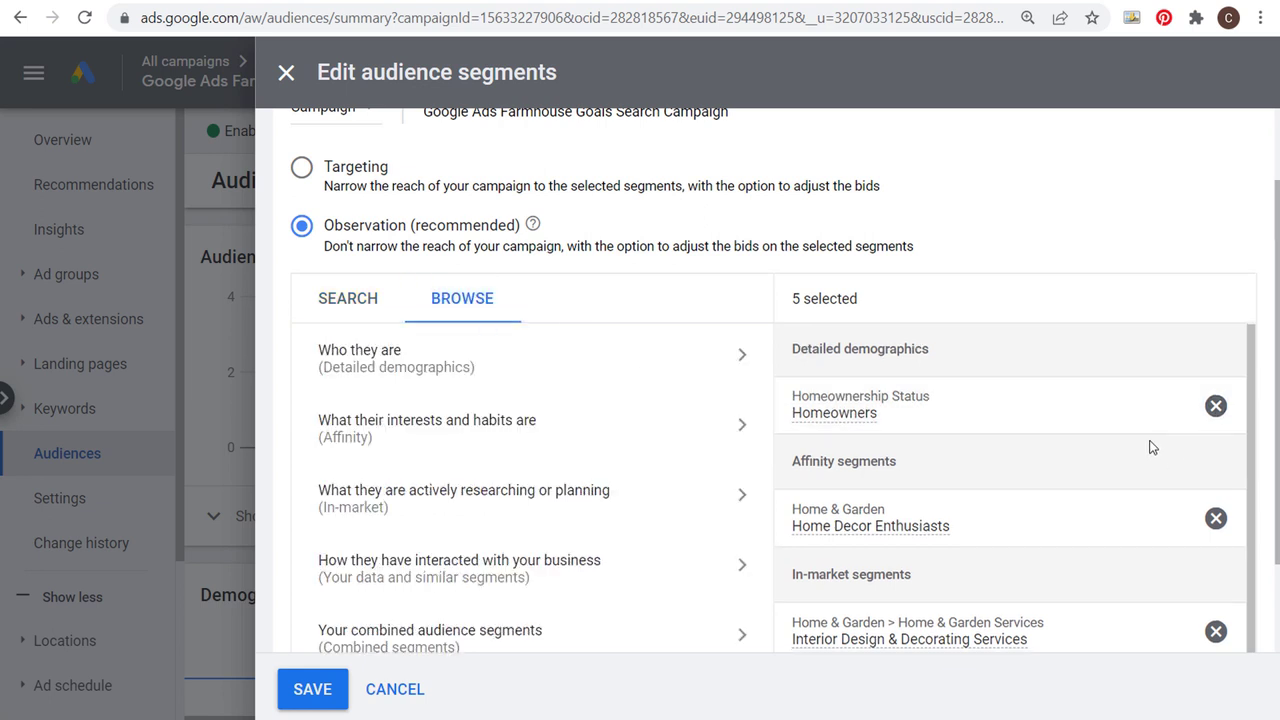
scroll(1149, 446, down, 1)
scroll(840, 370, down, 1)
scroll(840, 370, down, 1)
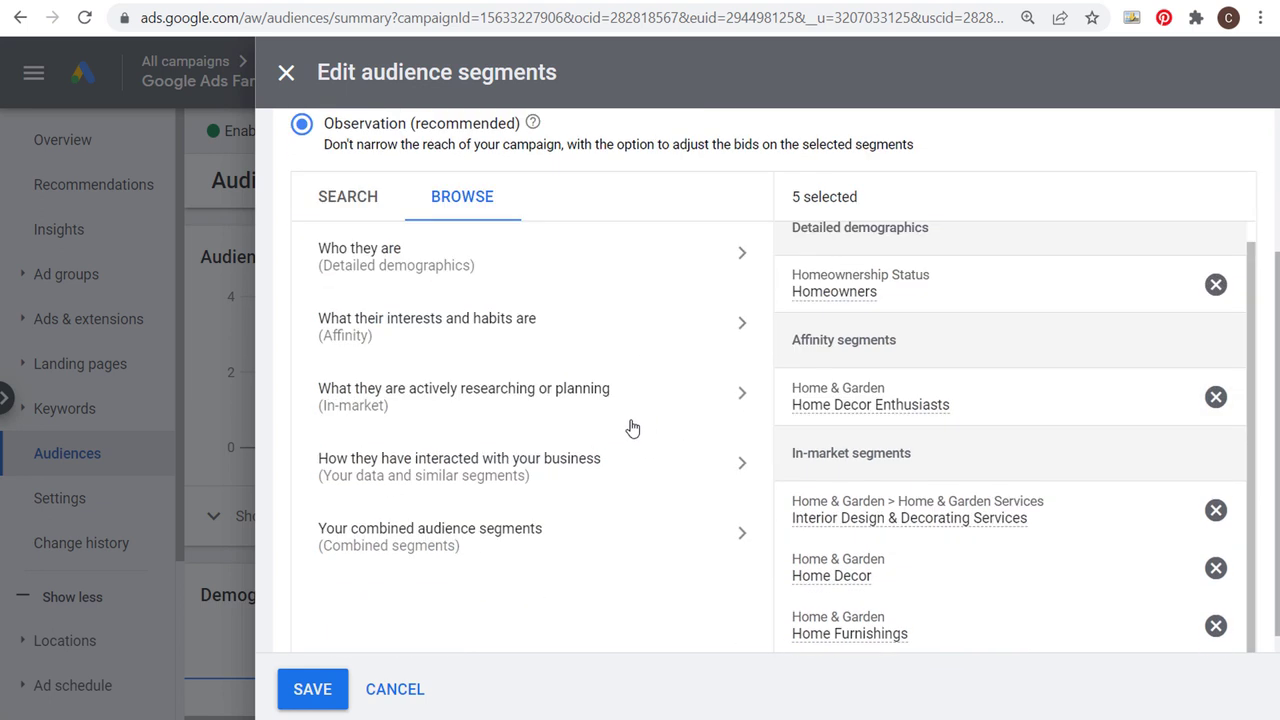
click(421, 476)
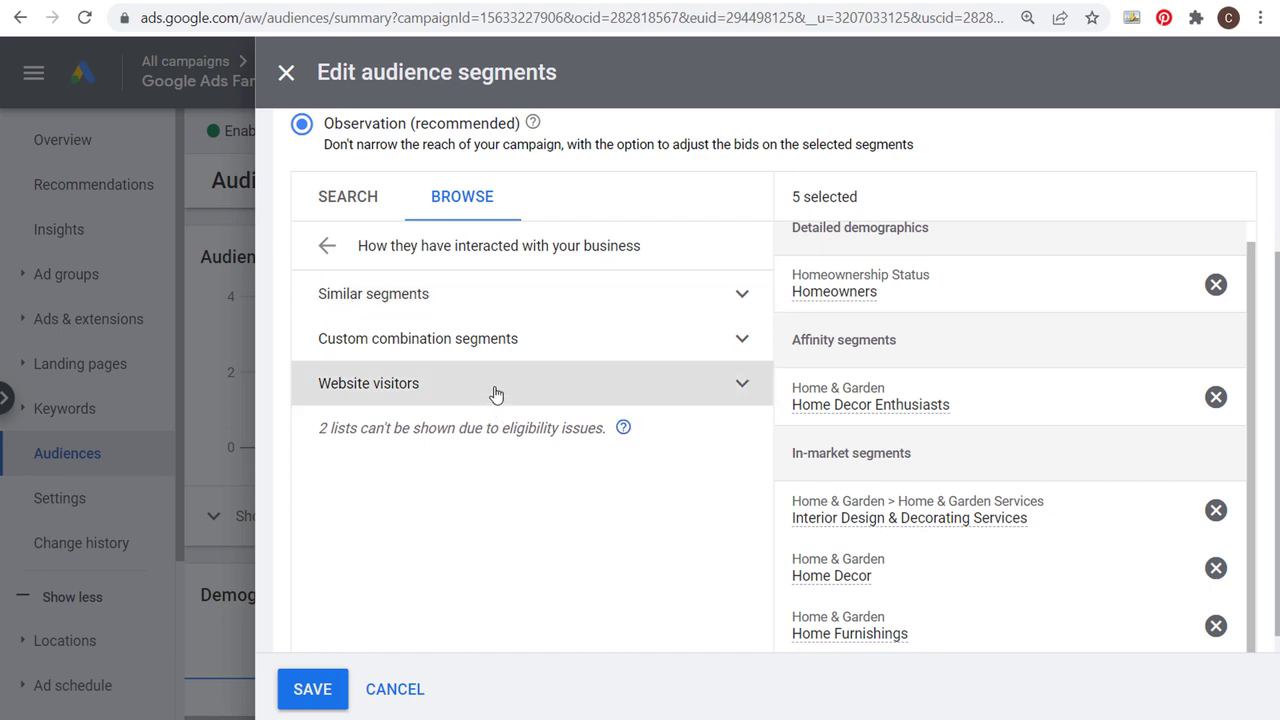
click(740, 387)
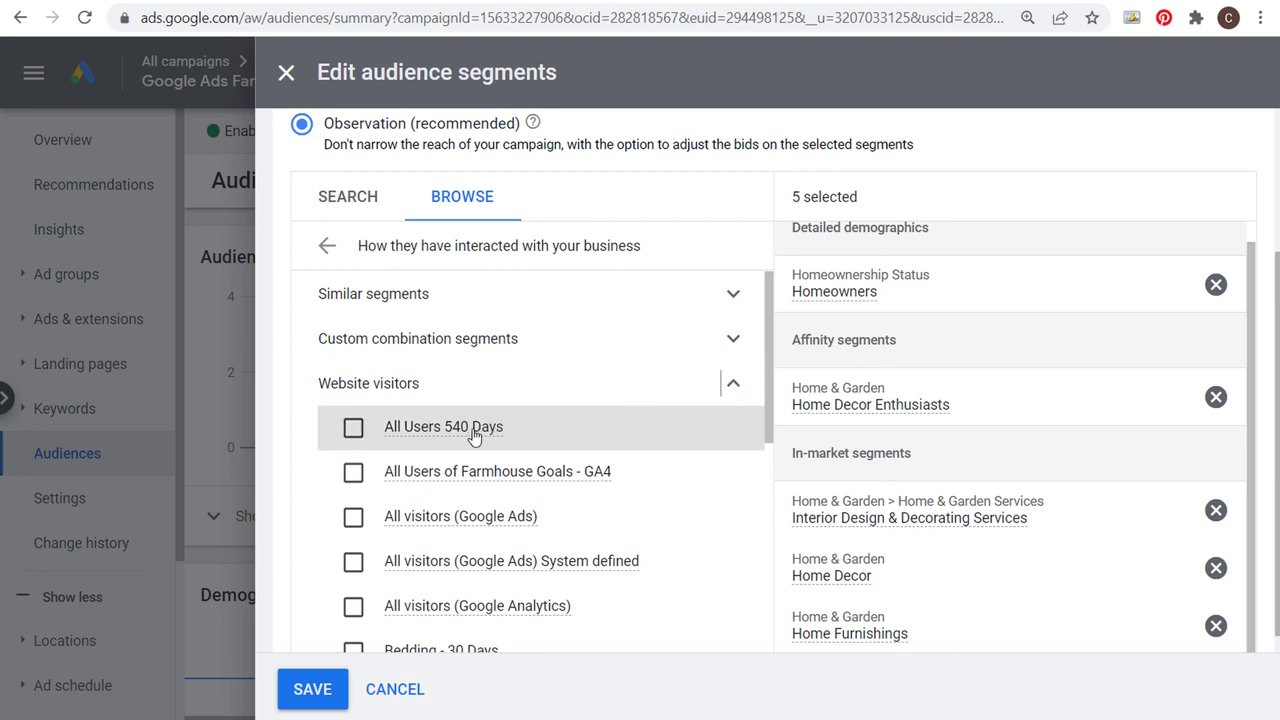
click(352, 430)
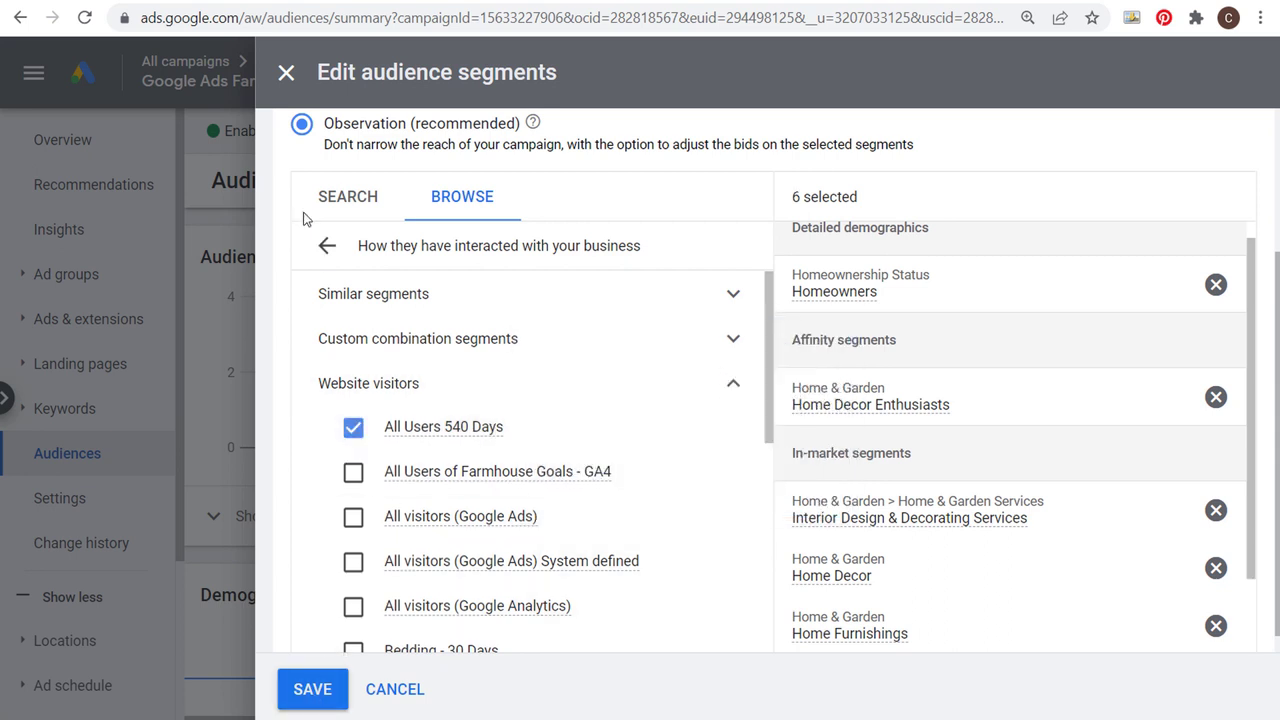
Step: Review the selected demographic, affinity, in-market and website visitor segments, and save the campaign's audience segments
scroll(935, 441, down, 1)
scroll(935, 441, down, 3)
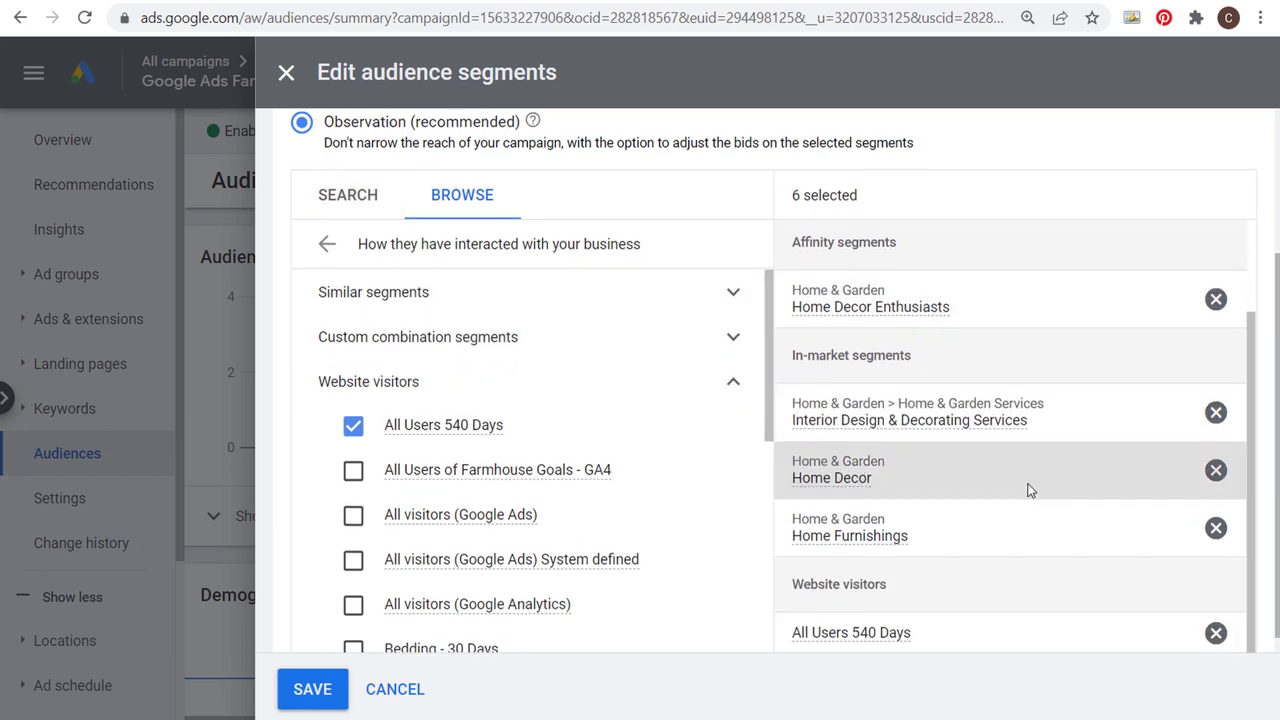
scroll(1046, 458, up, 3)
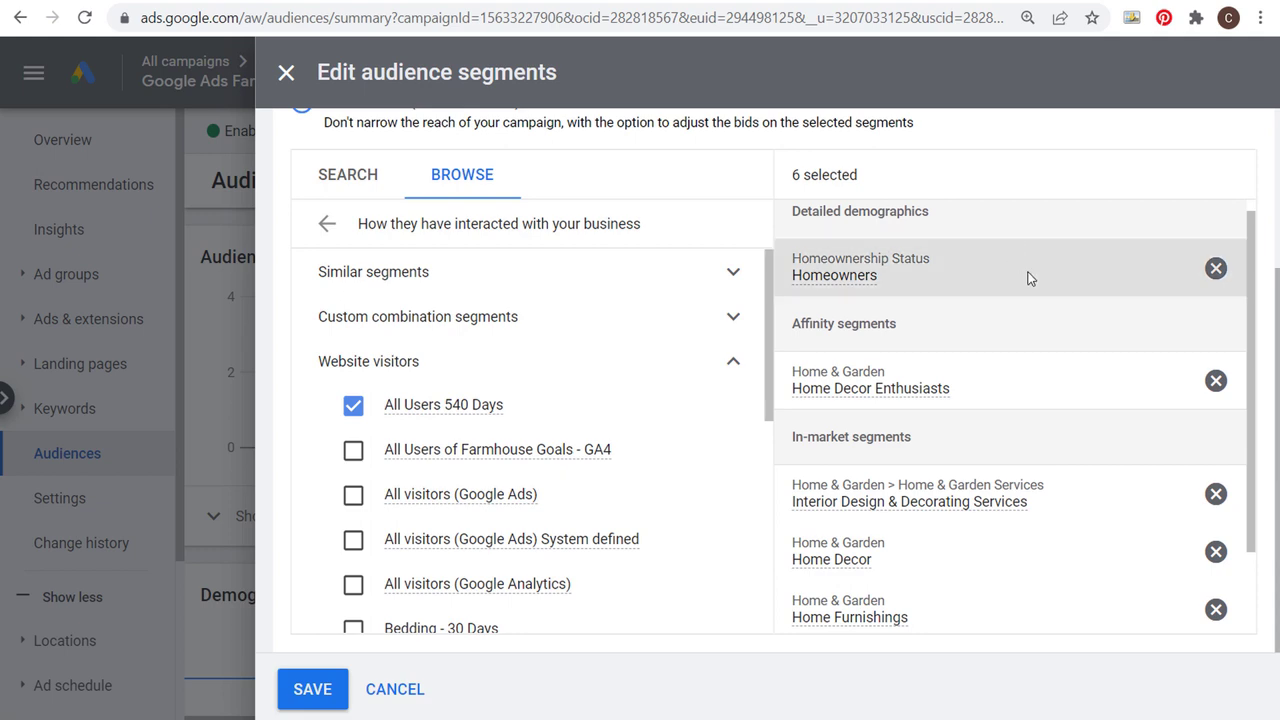
scroll(1106, 489, down, 1)
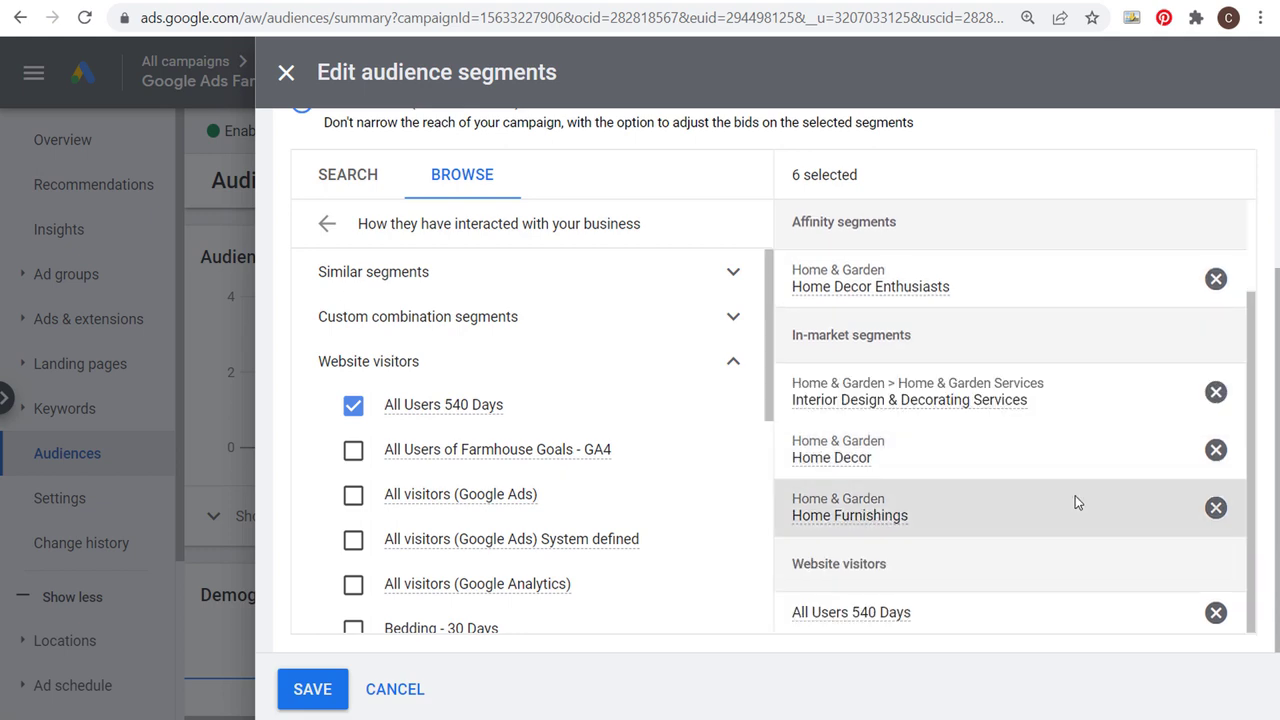
scroll(1075, 490, up, 1)
scroll(677, 346, up, 3)
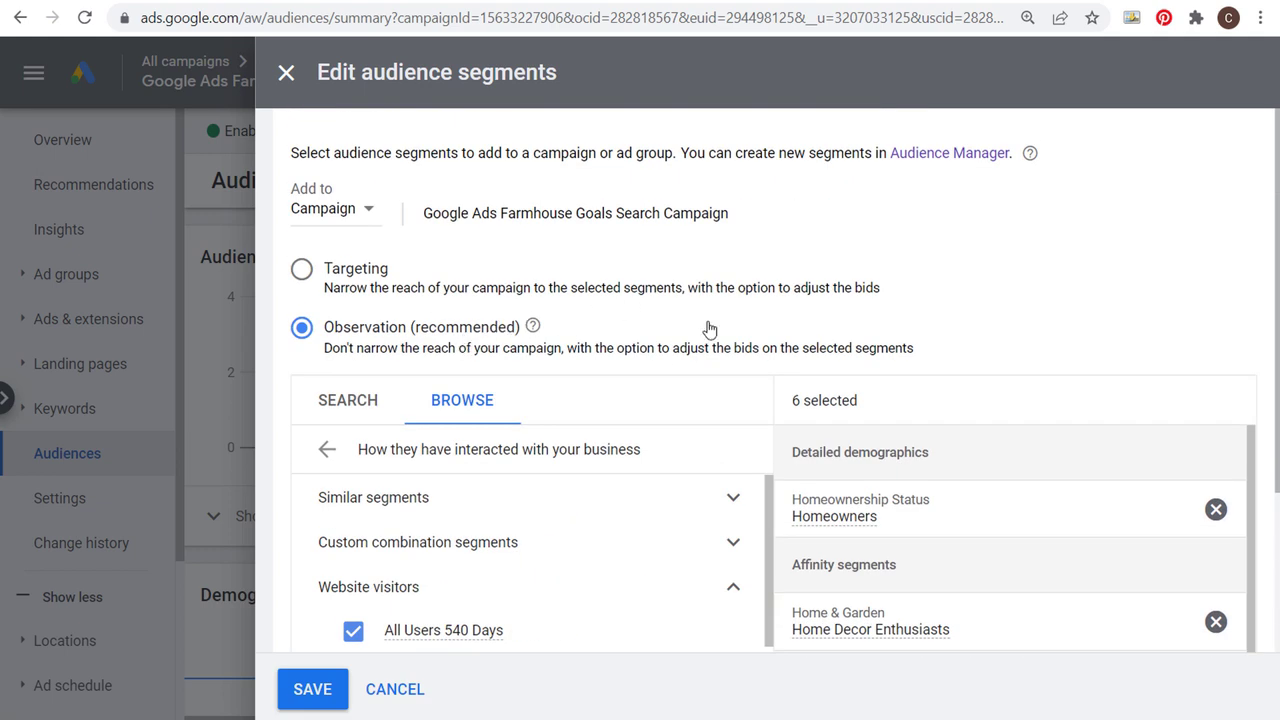
scroll(851, 286, down, 3)
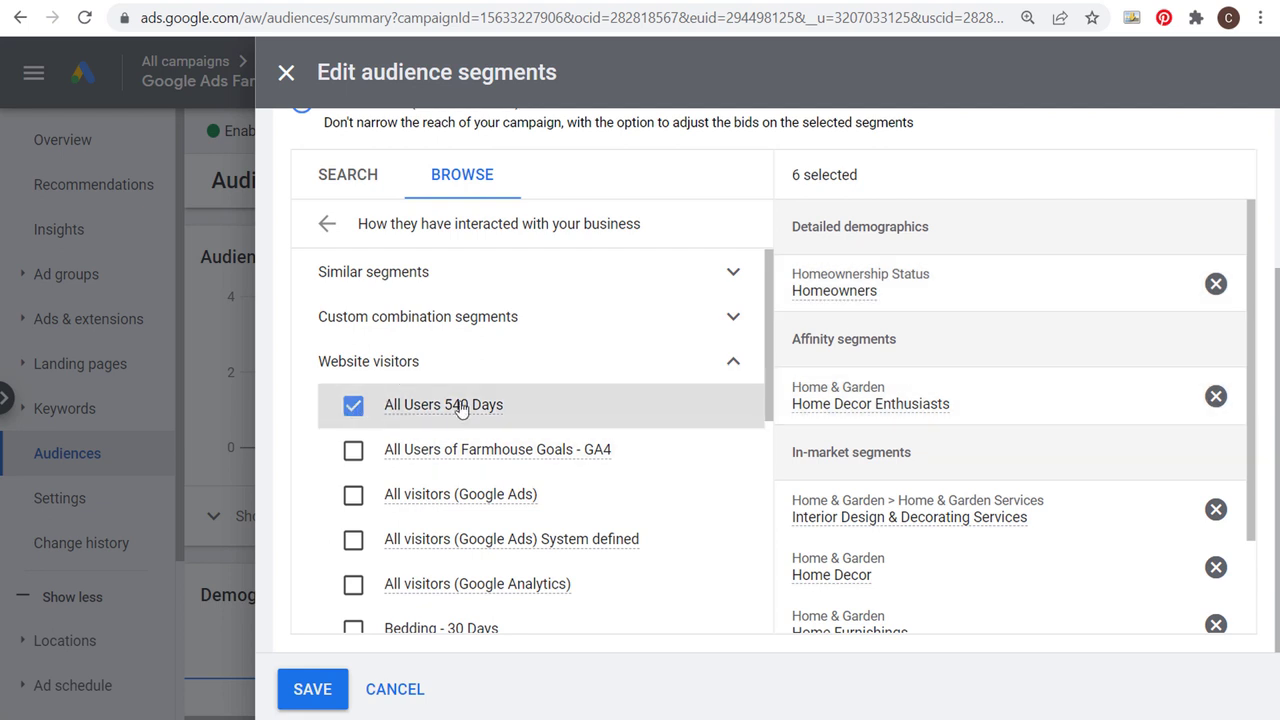
scroll(997, 453, down, 1)
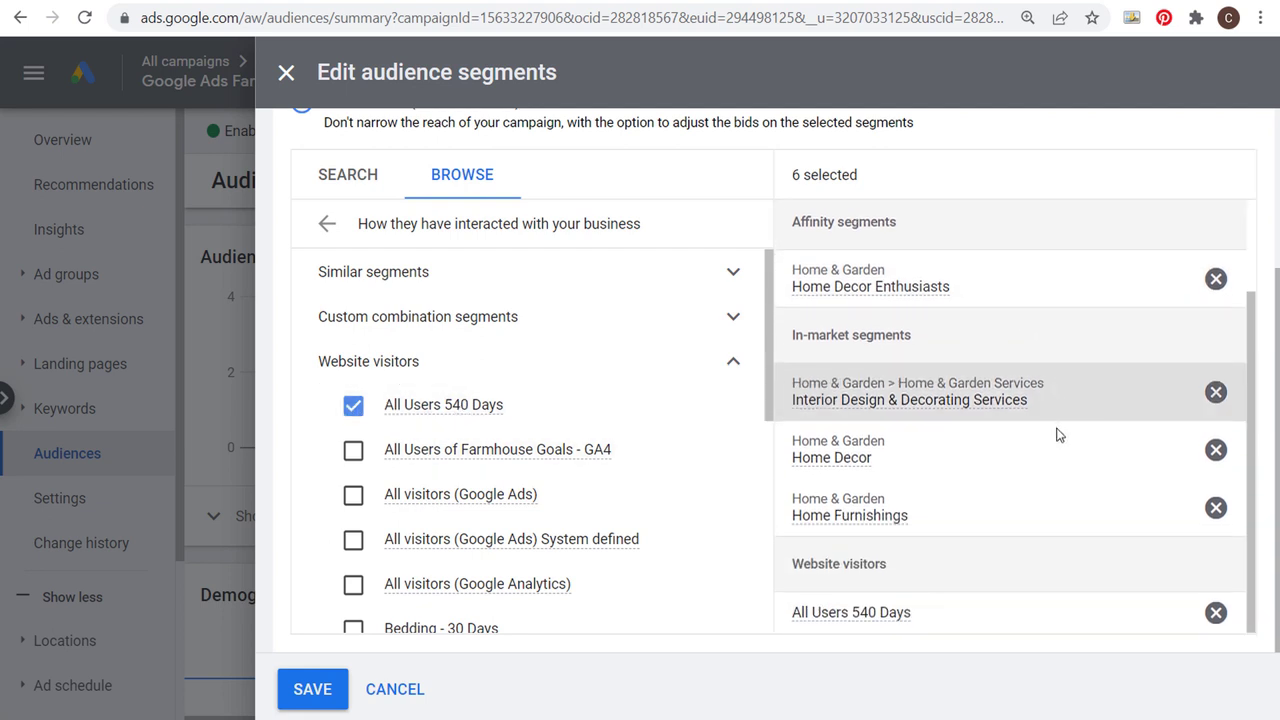
click(311, 692)
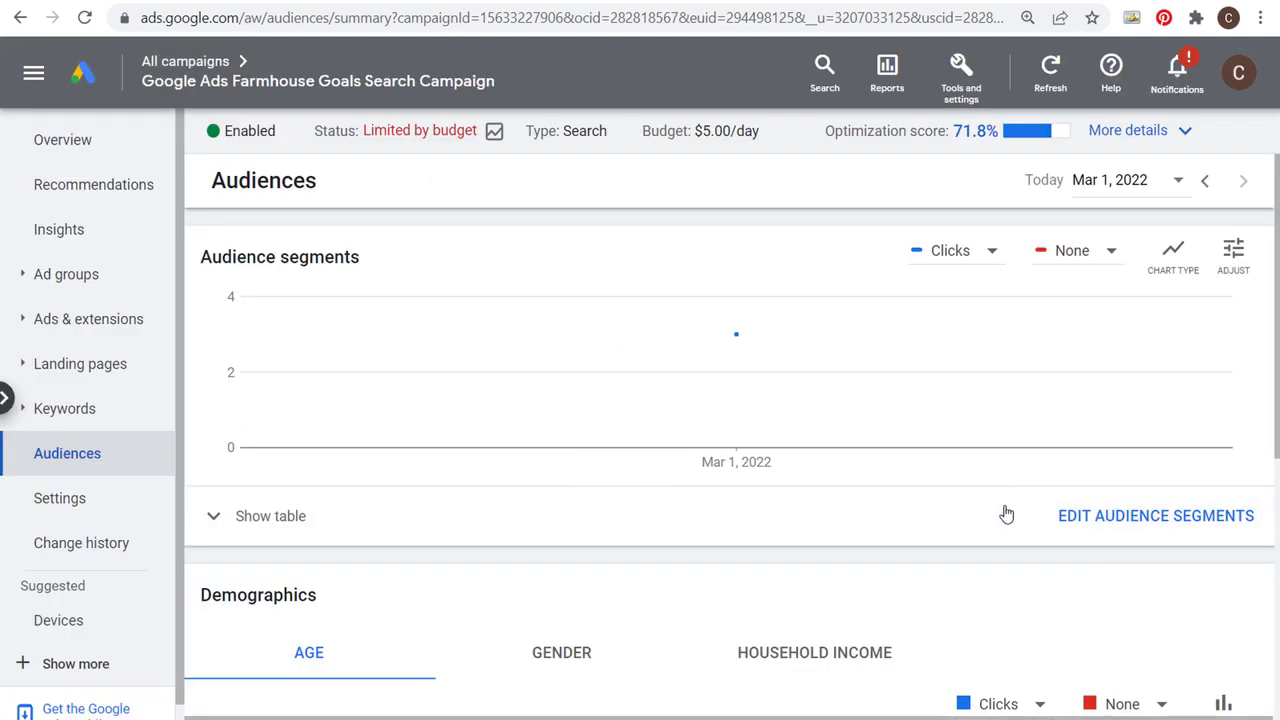
Step: Show the audience segments table and set a 25% bid increase for the All Users 540 Days segment
scroll(343, 466, down, 2)
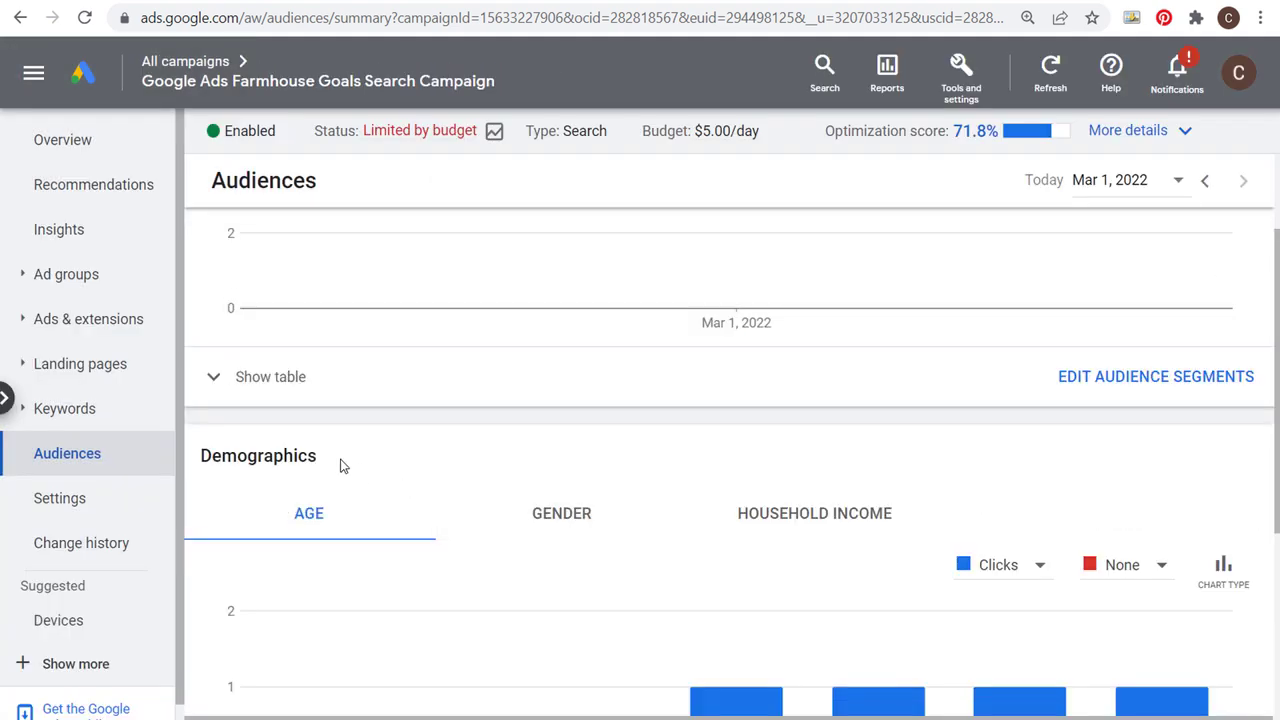
click(215, 381)
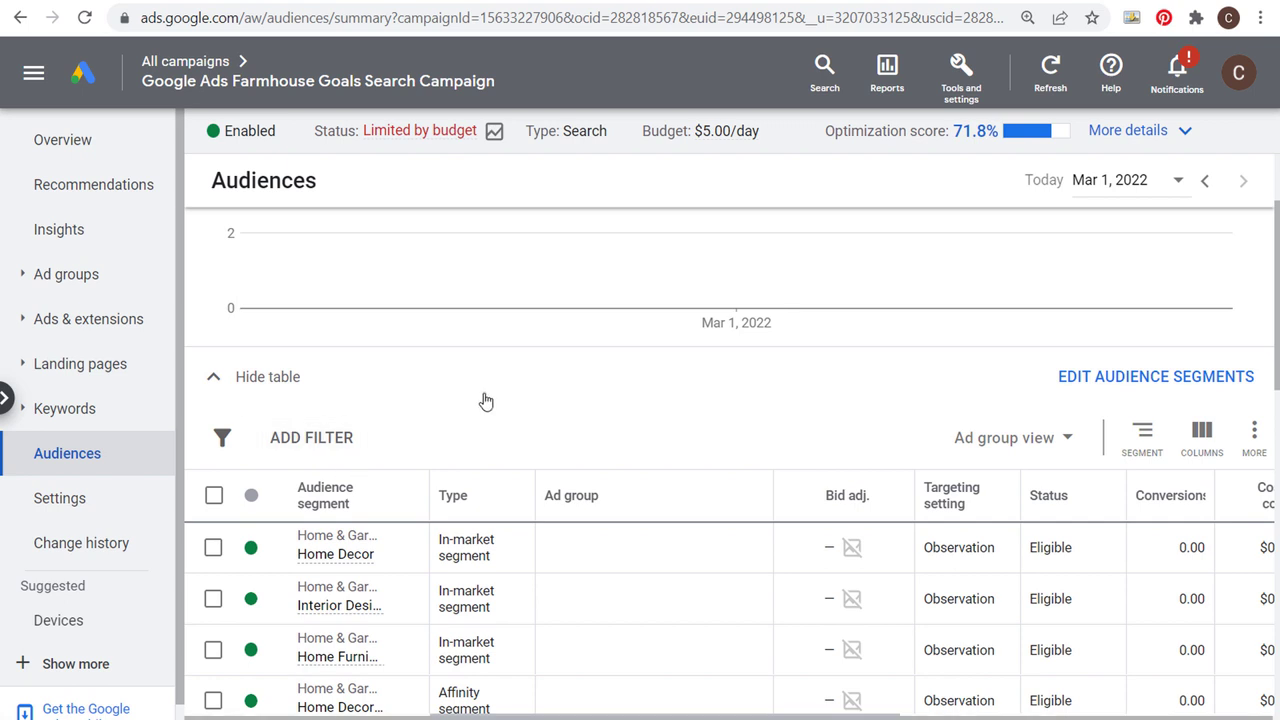
scroll(486, 400, down, 2)
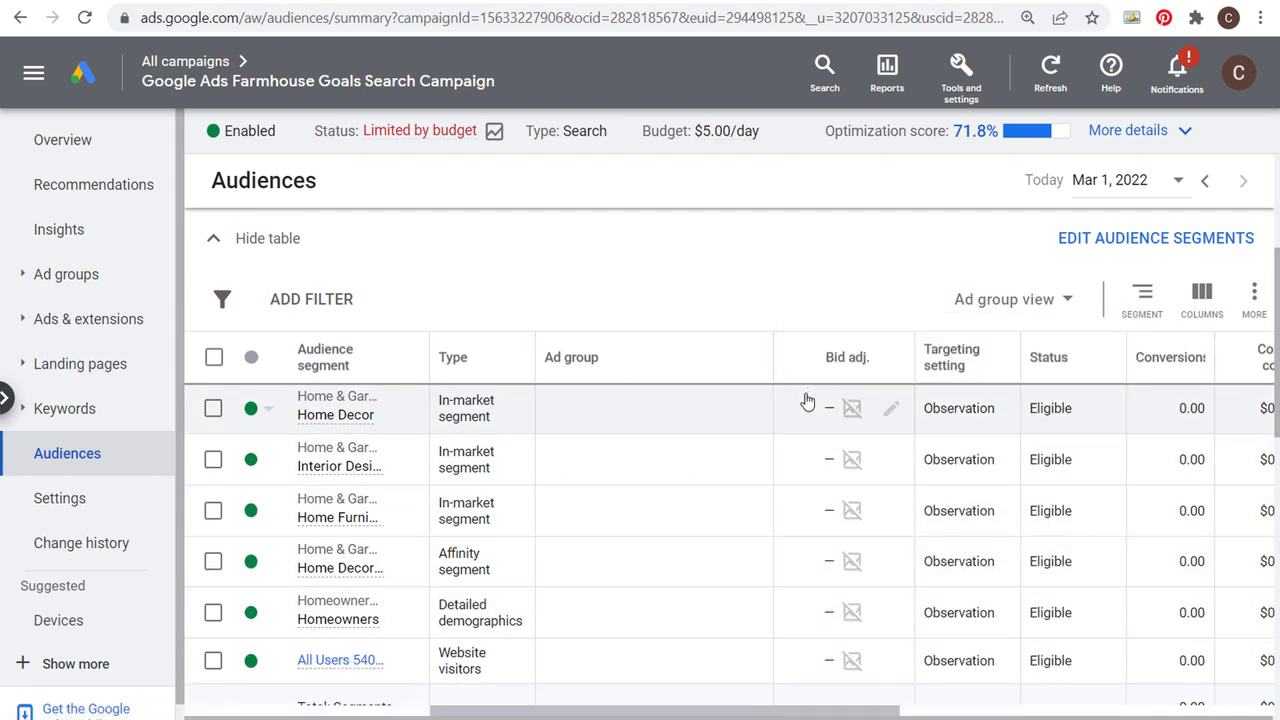
click(890, 662)
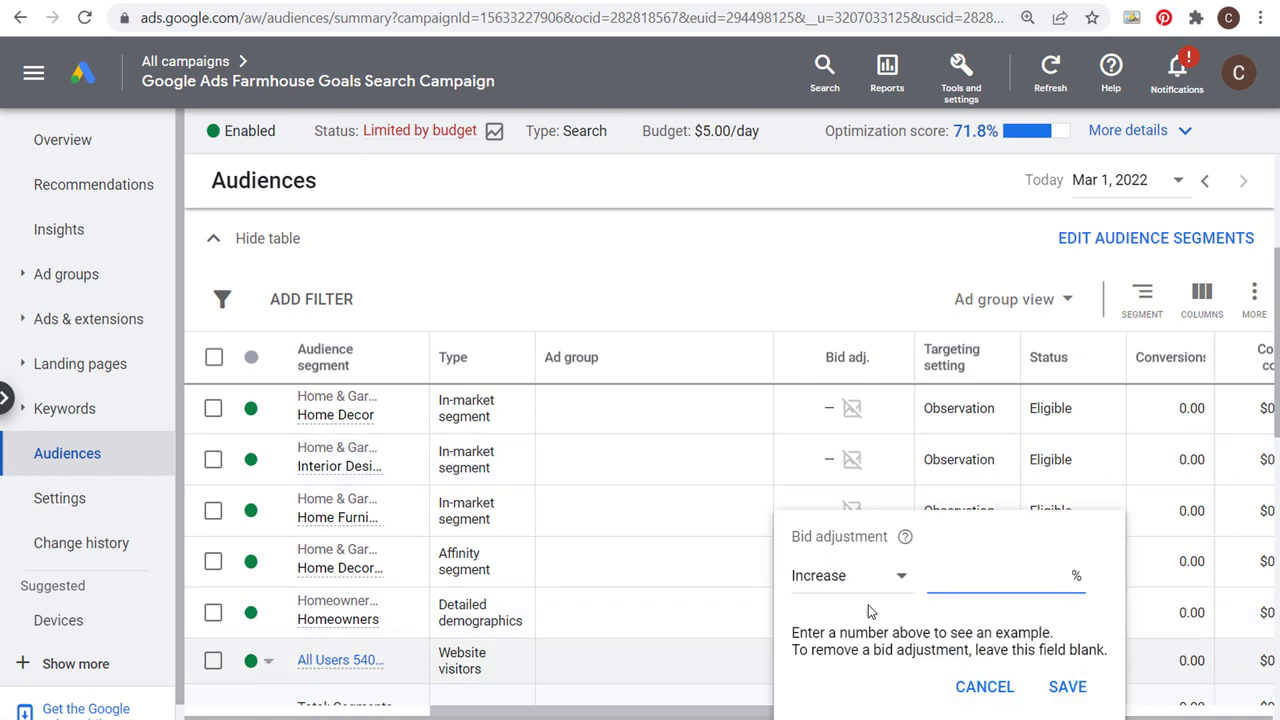
text(25)
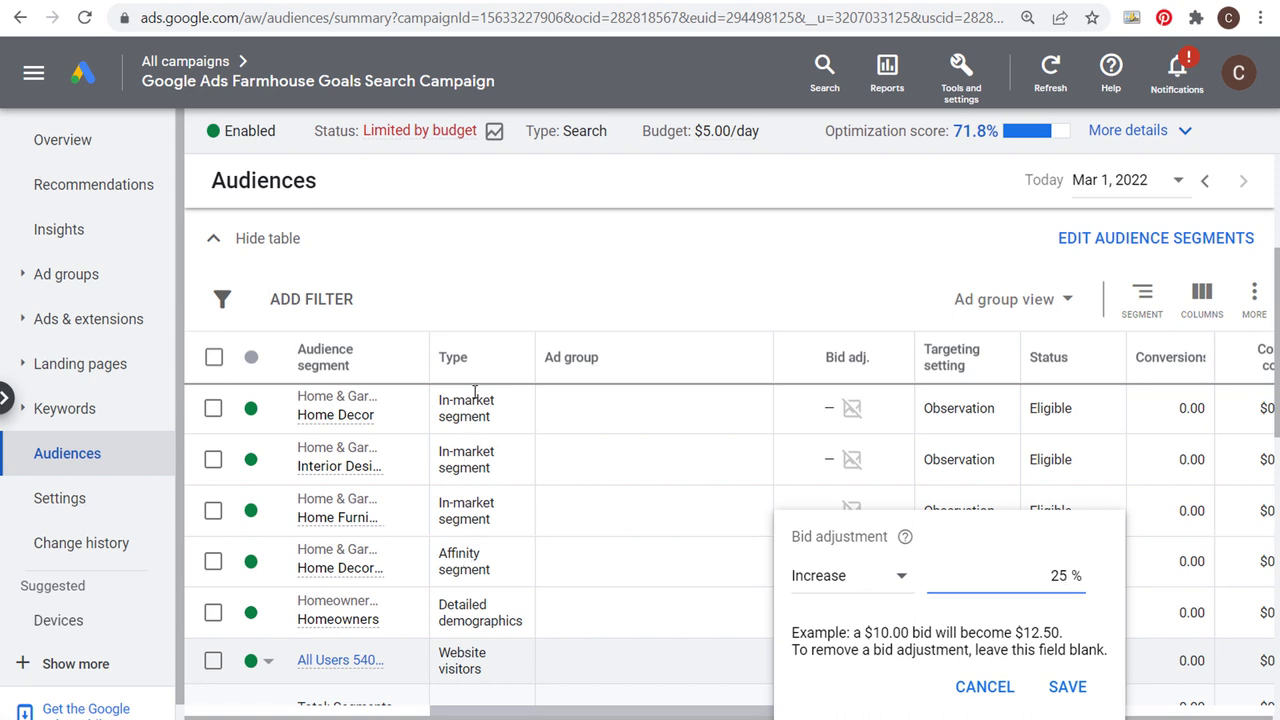
click(1066, 687)
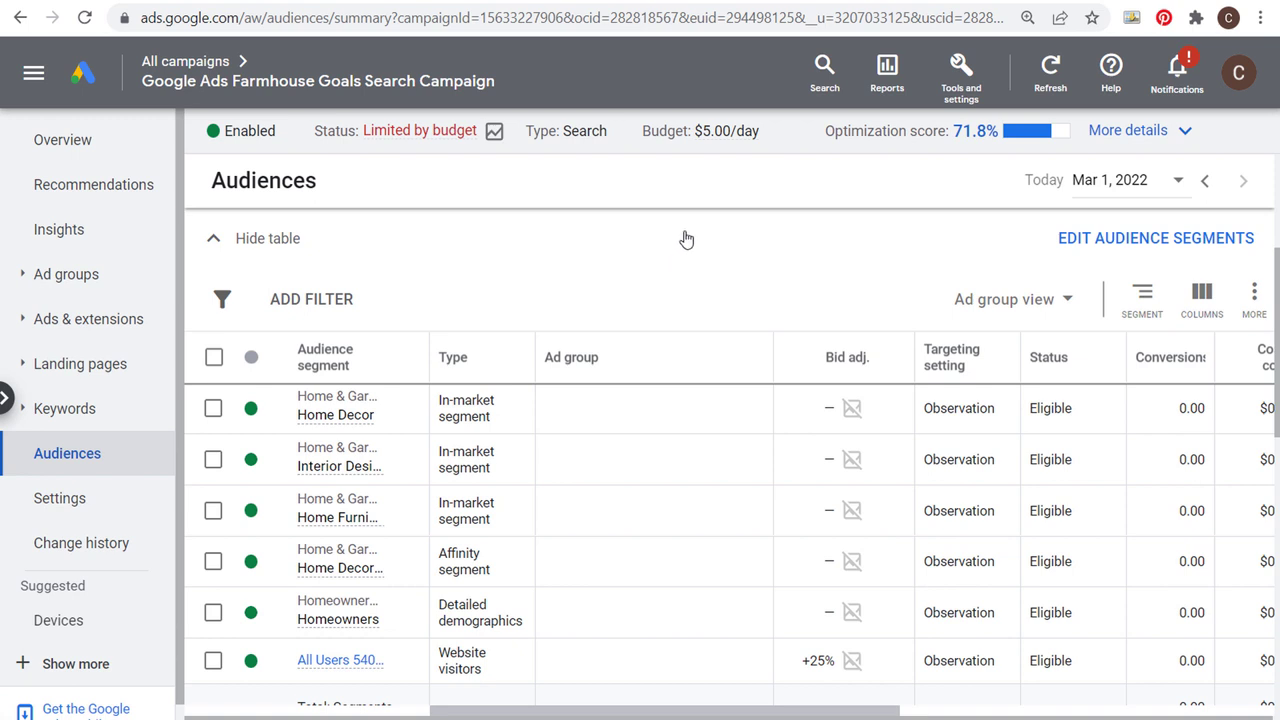
Step: Set a 25% bid increase for the Homeowners detailed demographics segment
click(897, 617)
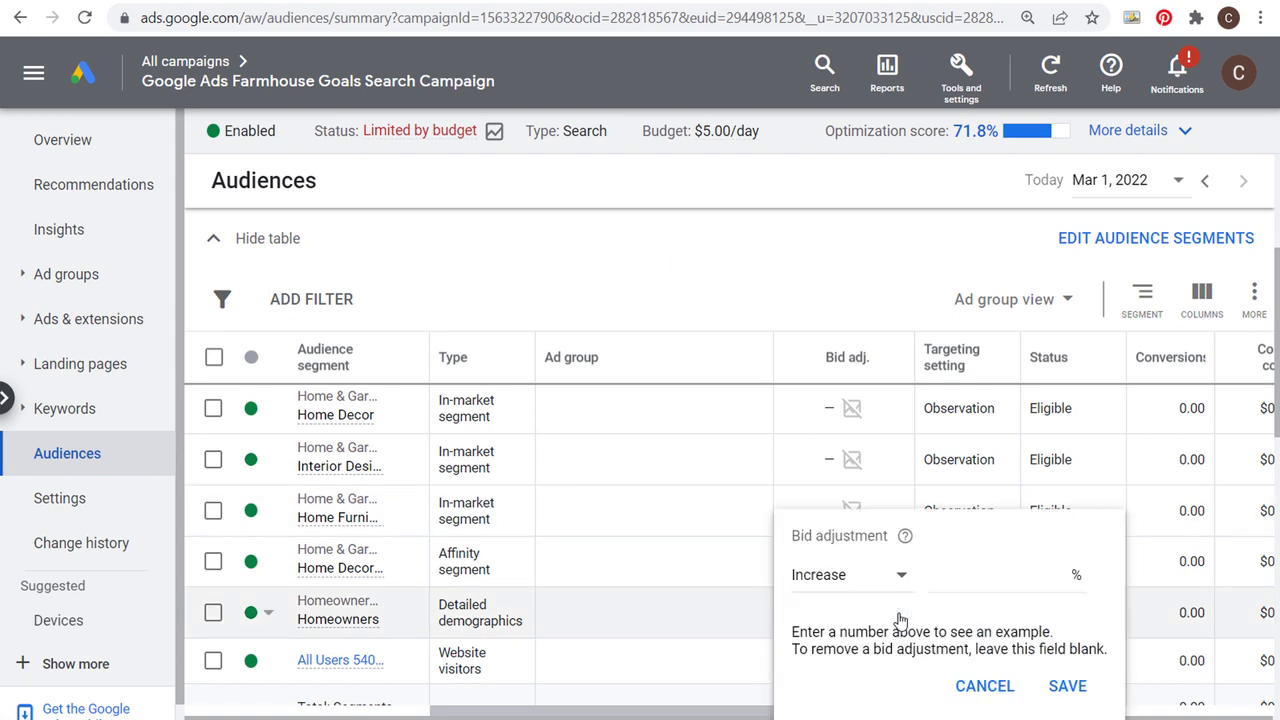
text(25)
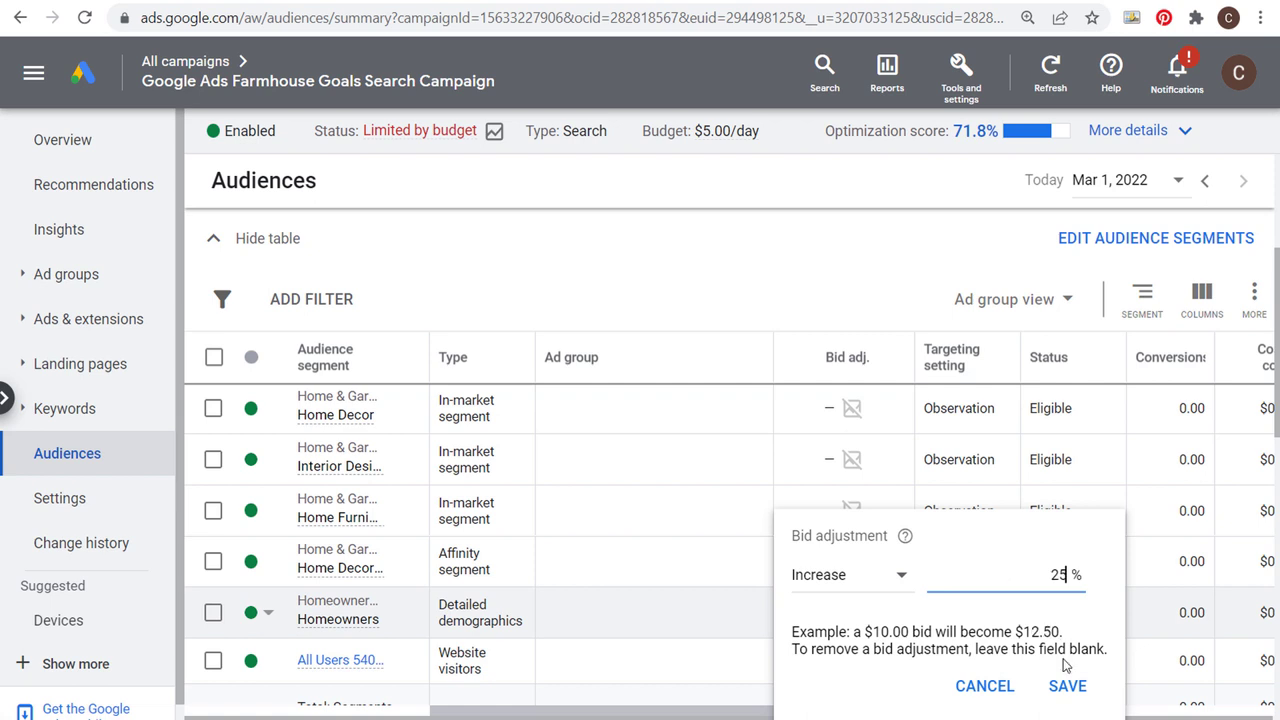
click(1067, 686)
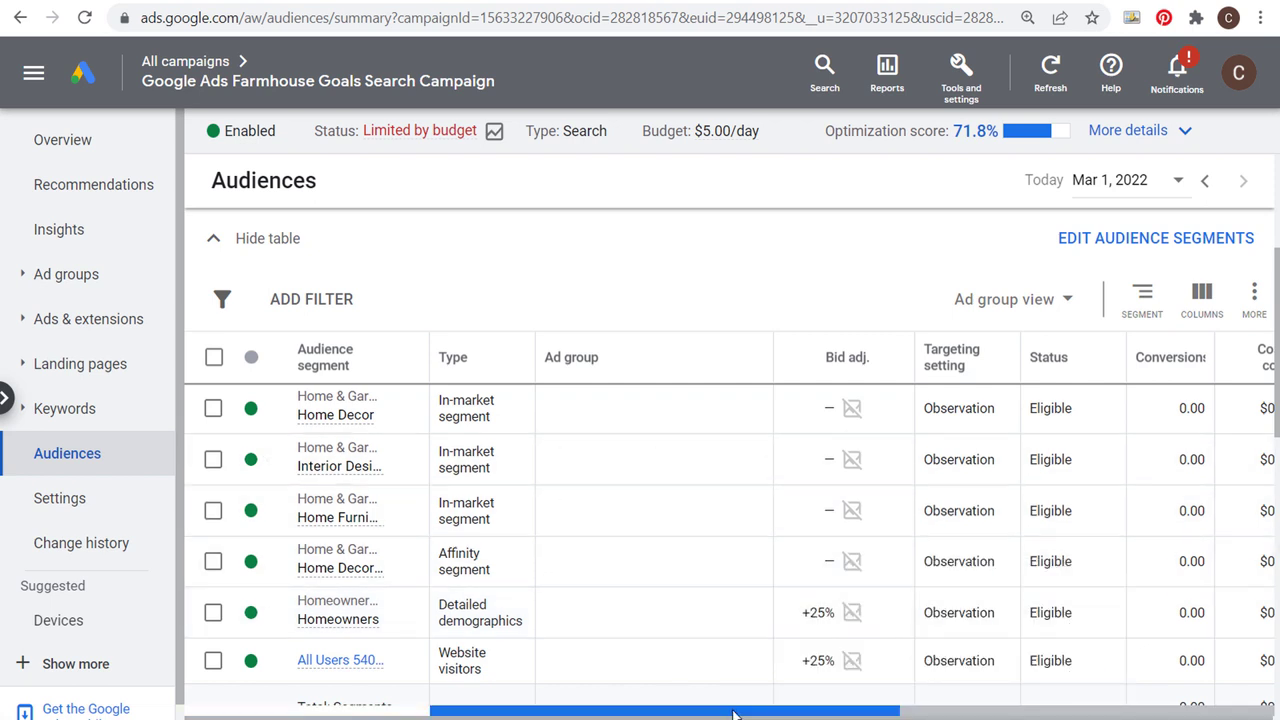
Step: Review the performance columns of the audience segments, from conversions to conversion rate, and return to the bid adjustments
drag(711, 714, 1081, 716)
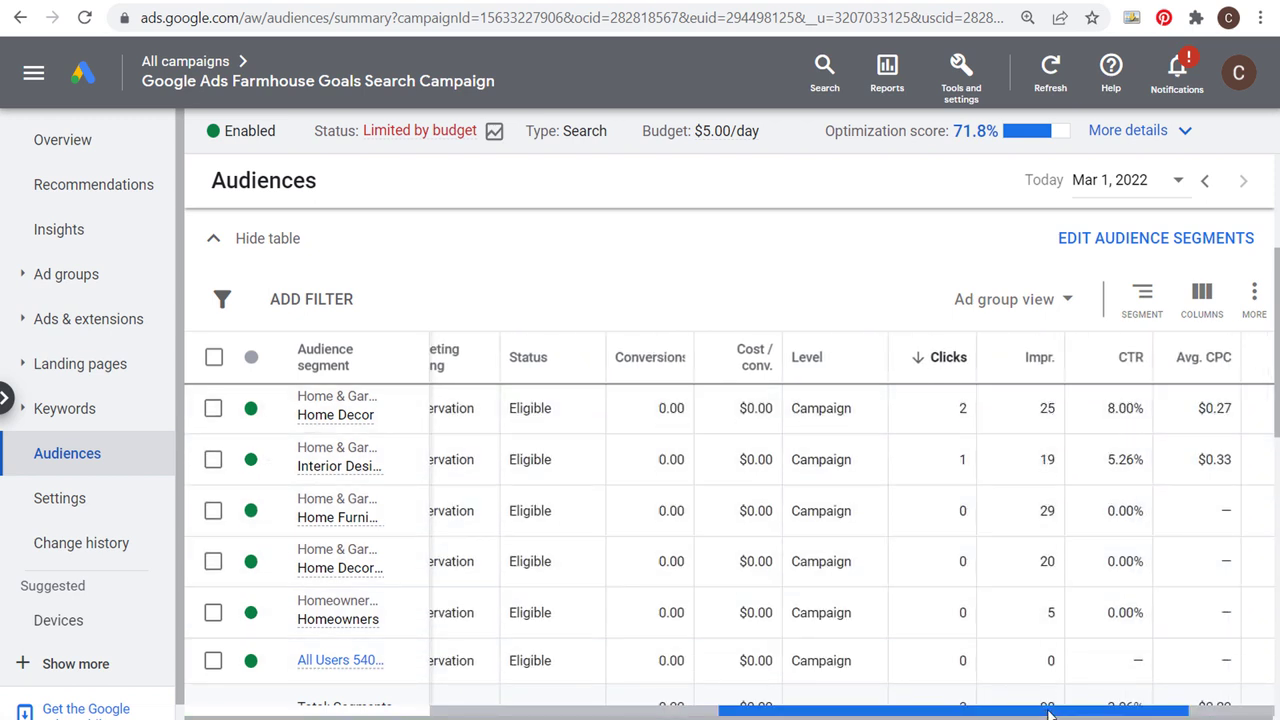
drag(1049, 714, 1166, 714)
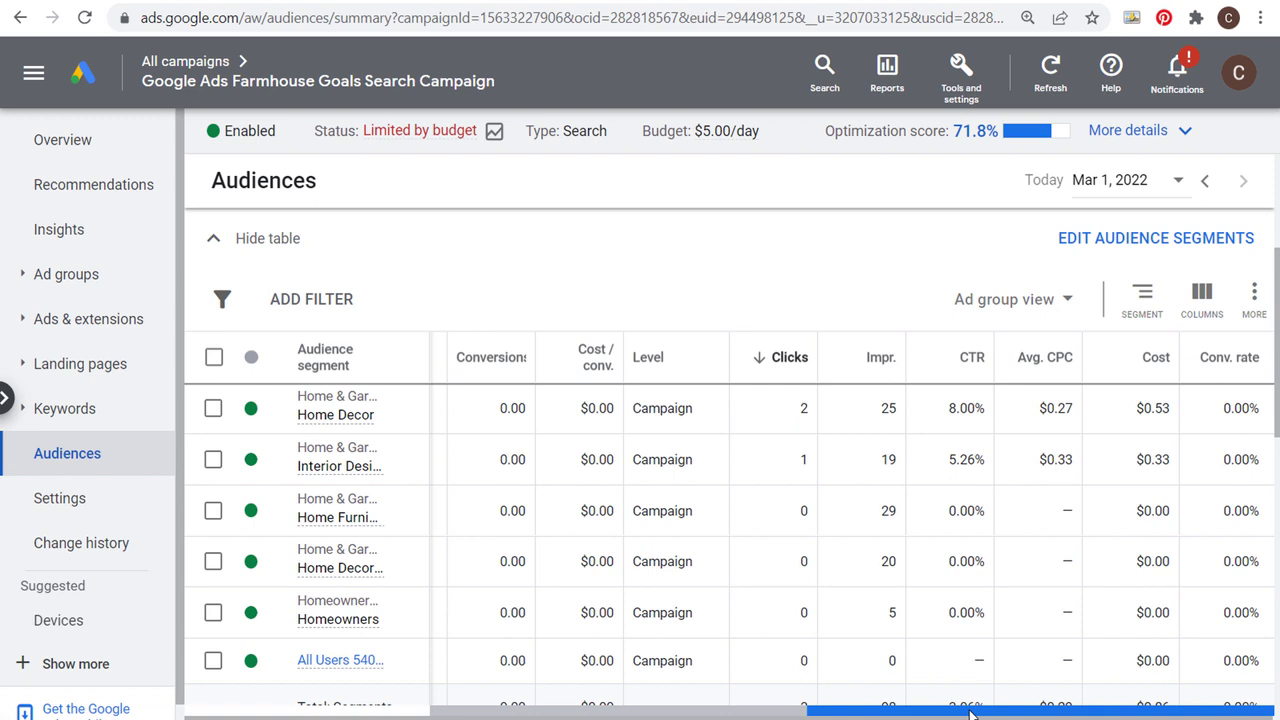
drag(970, 712, 594, 712)
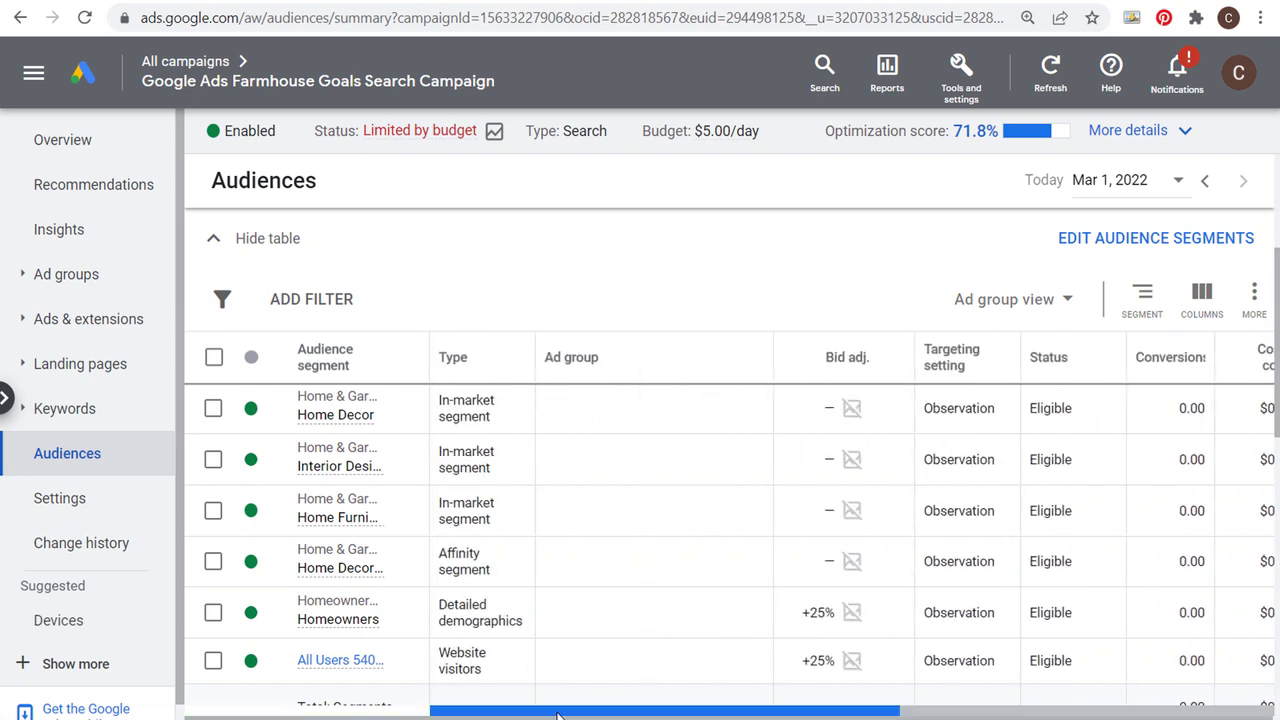
scroll(643, 535, right, 3)
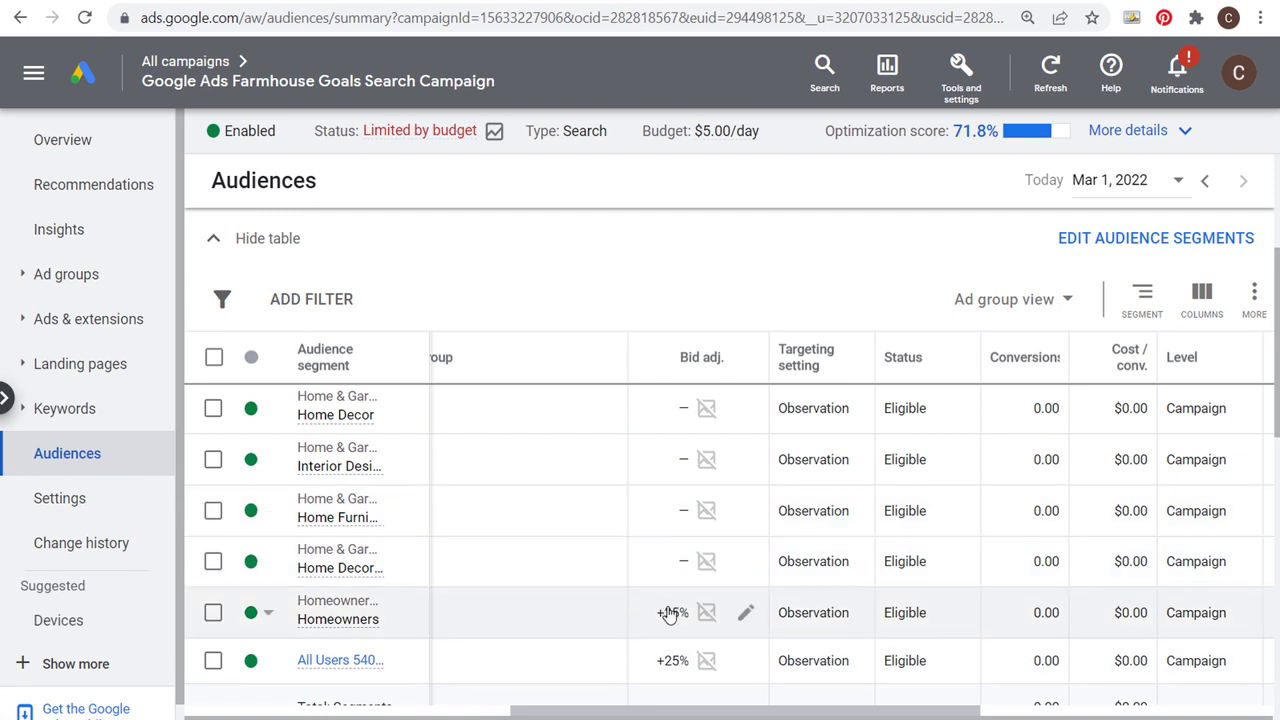
drag(658, 713, 578, 713)
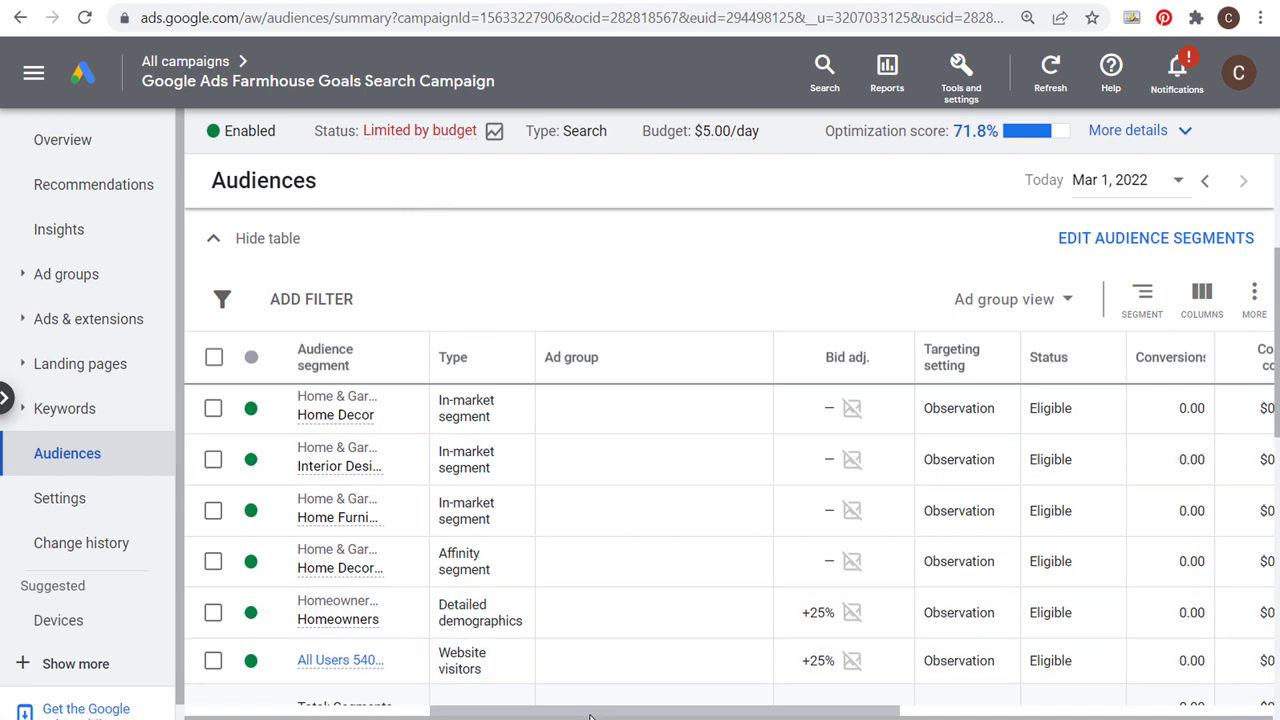
Step: Leave the Search campaign and start a new campaign with the Sales objective, keeping the account-default conversion goals
click(206, 66)
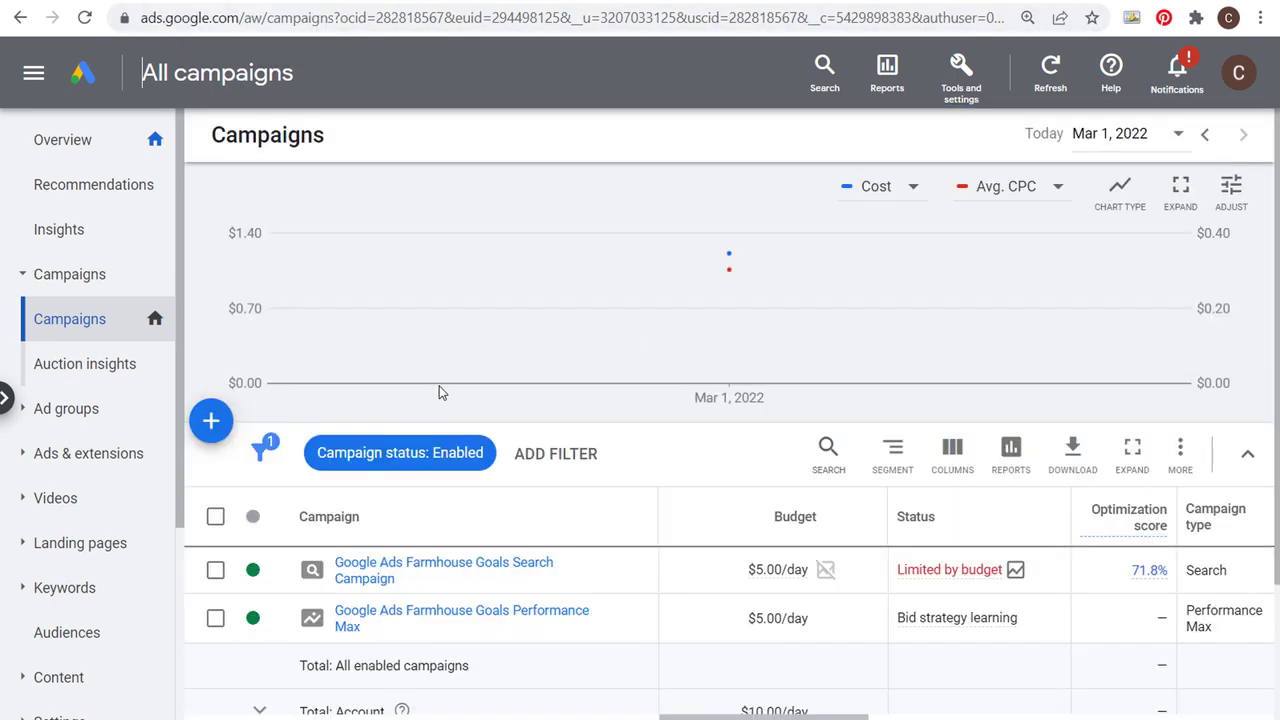
click(210, 421)
click(227, 441)
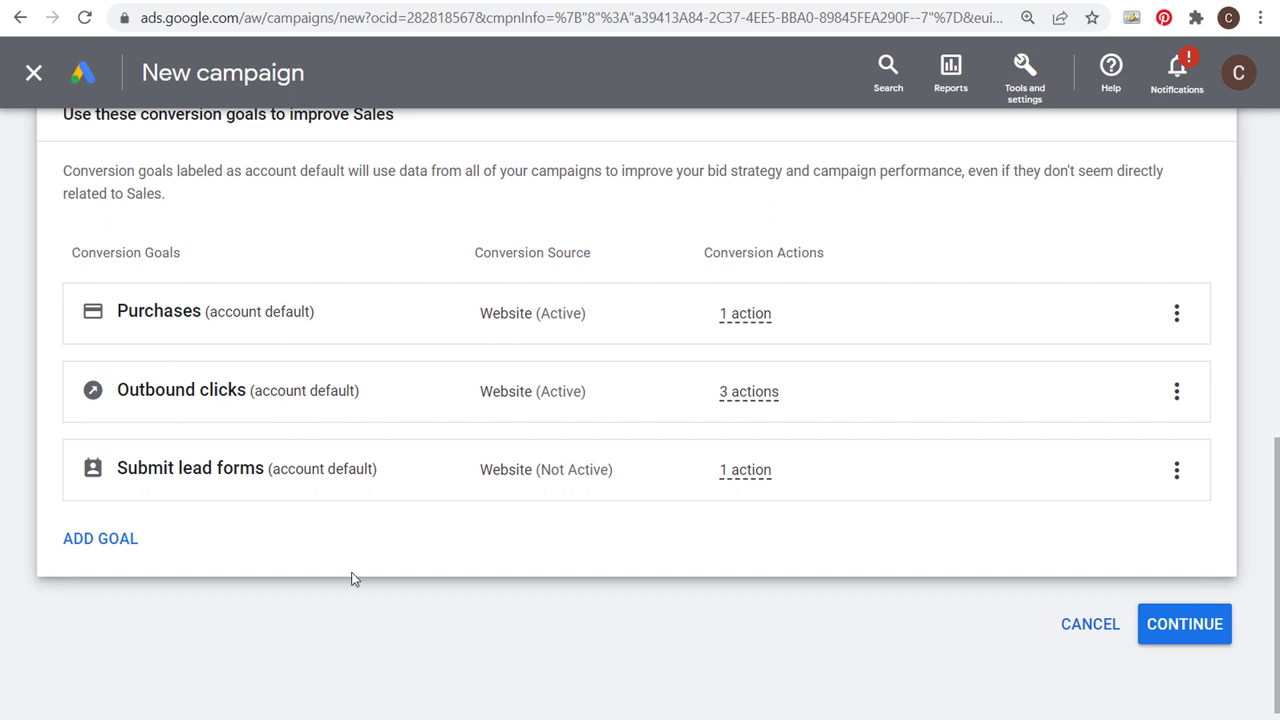
click(1177, 634)
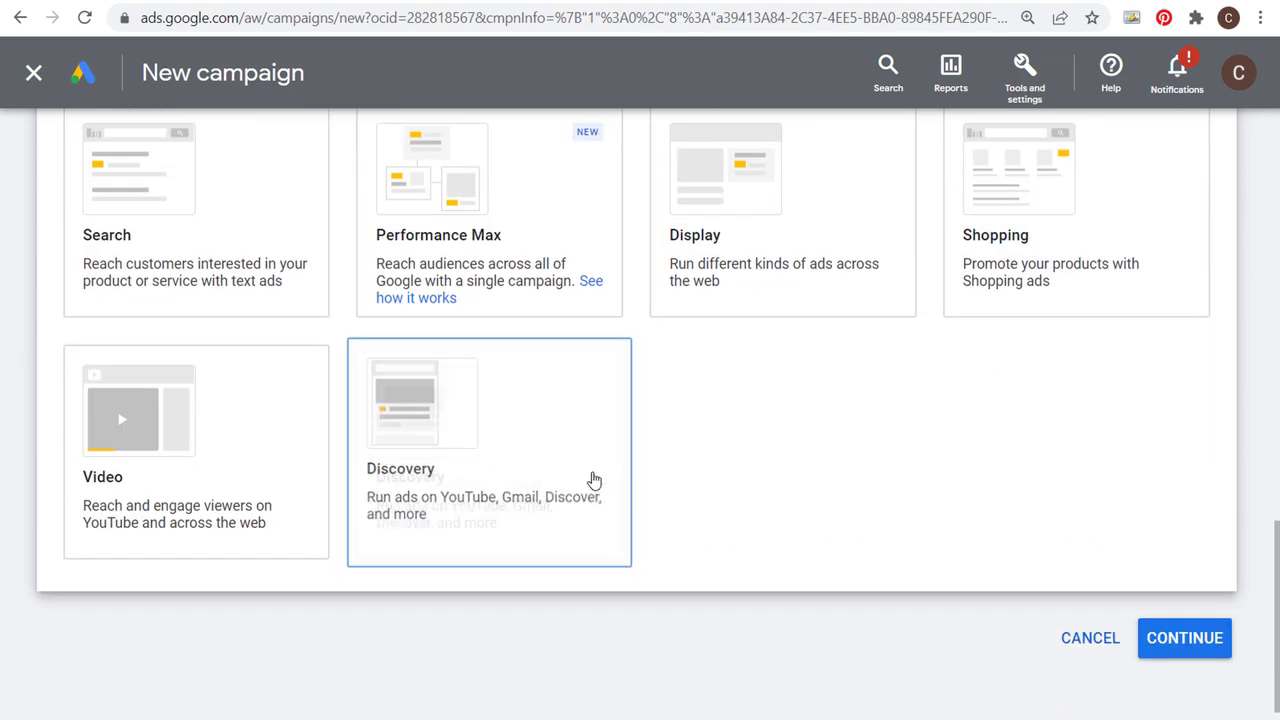
Step: Choose the Display campaign type with the Standard Display campaign subtype, keep the suggested campaign name and proceed to the campaign settings
scroll(594, 480, up, 5)
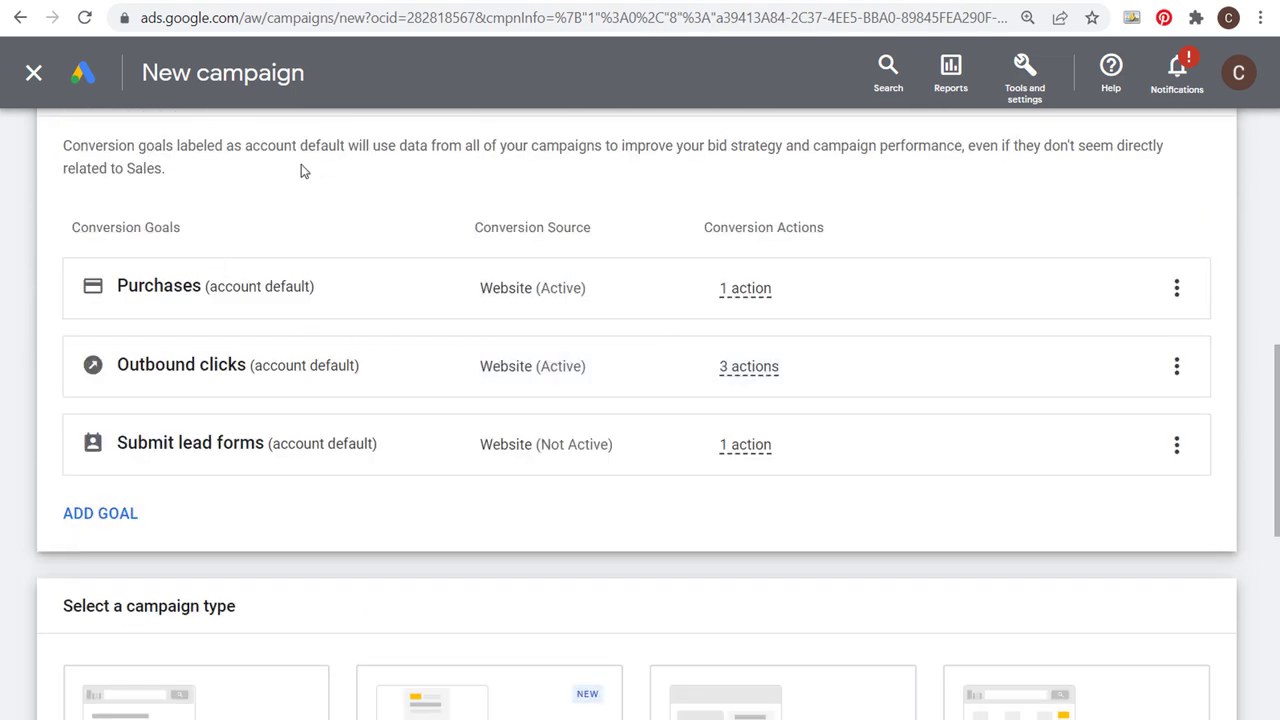
scroll(471, 211, down, 4)
scroll(908, 510, down, 2)
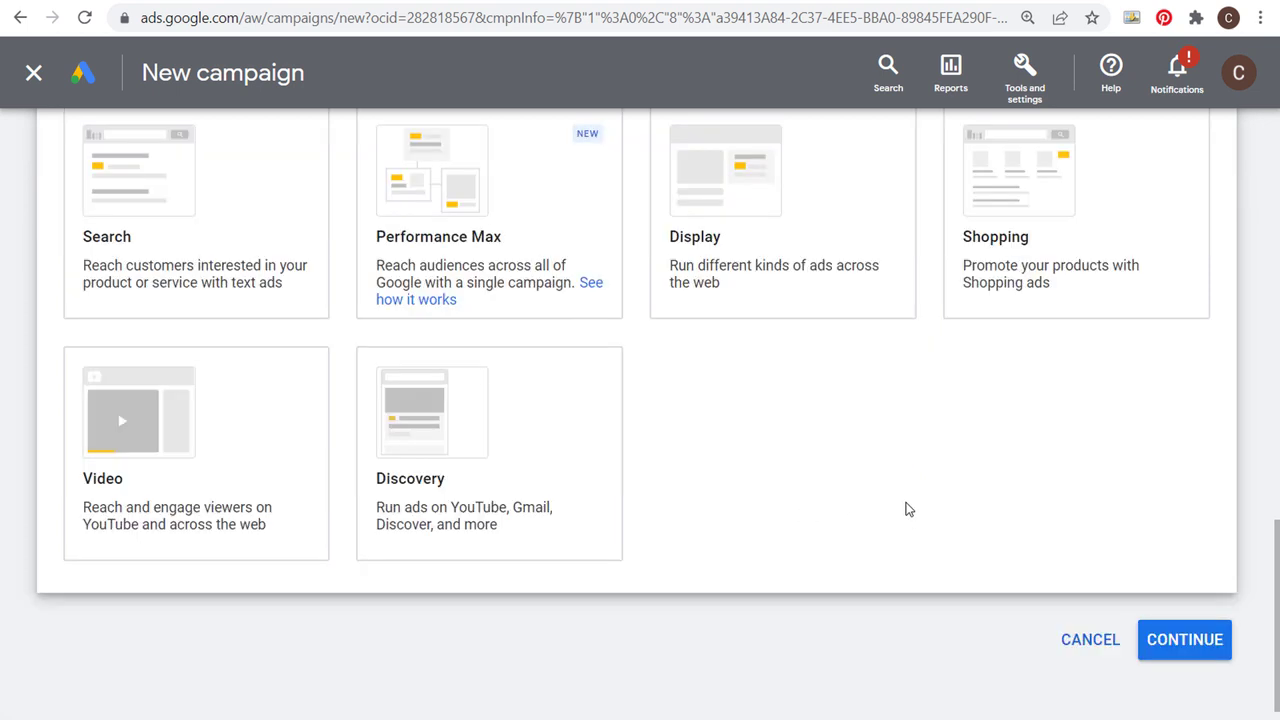
click(810, 270)
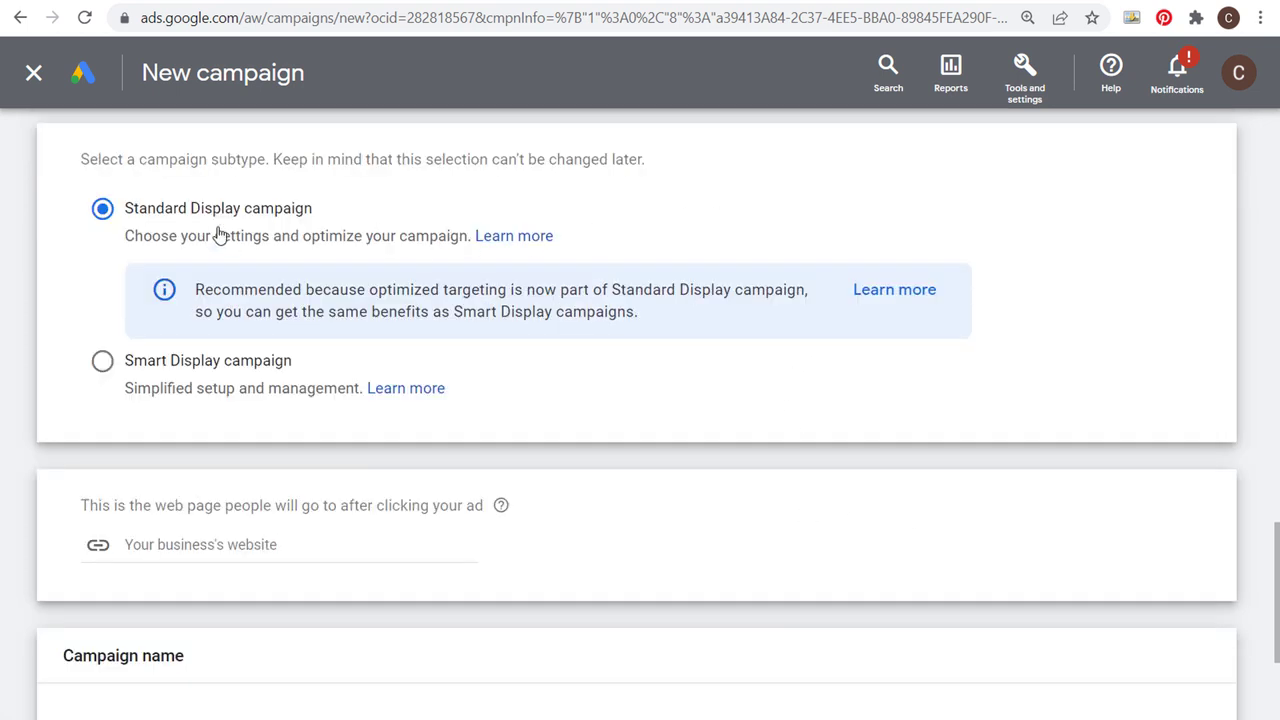
scroll(547, 285, down, 2)
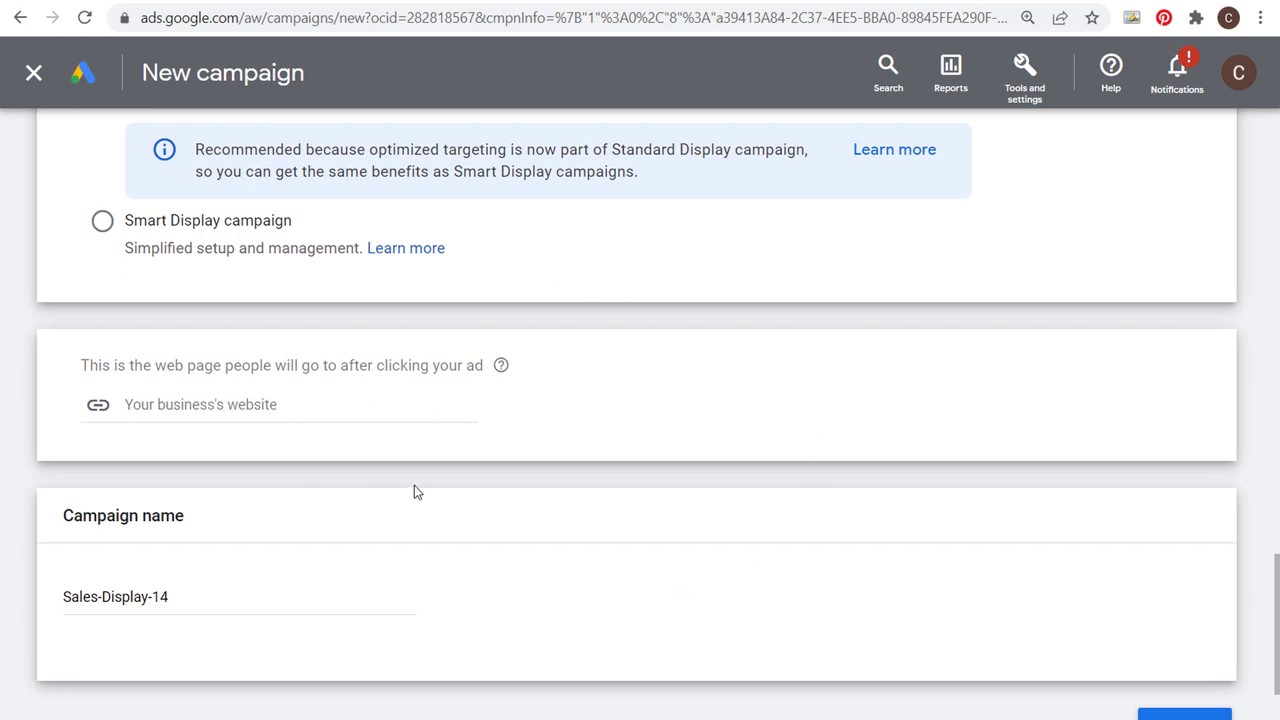
scroll(417, 492, down, 2)
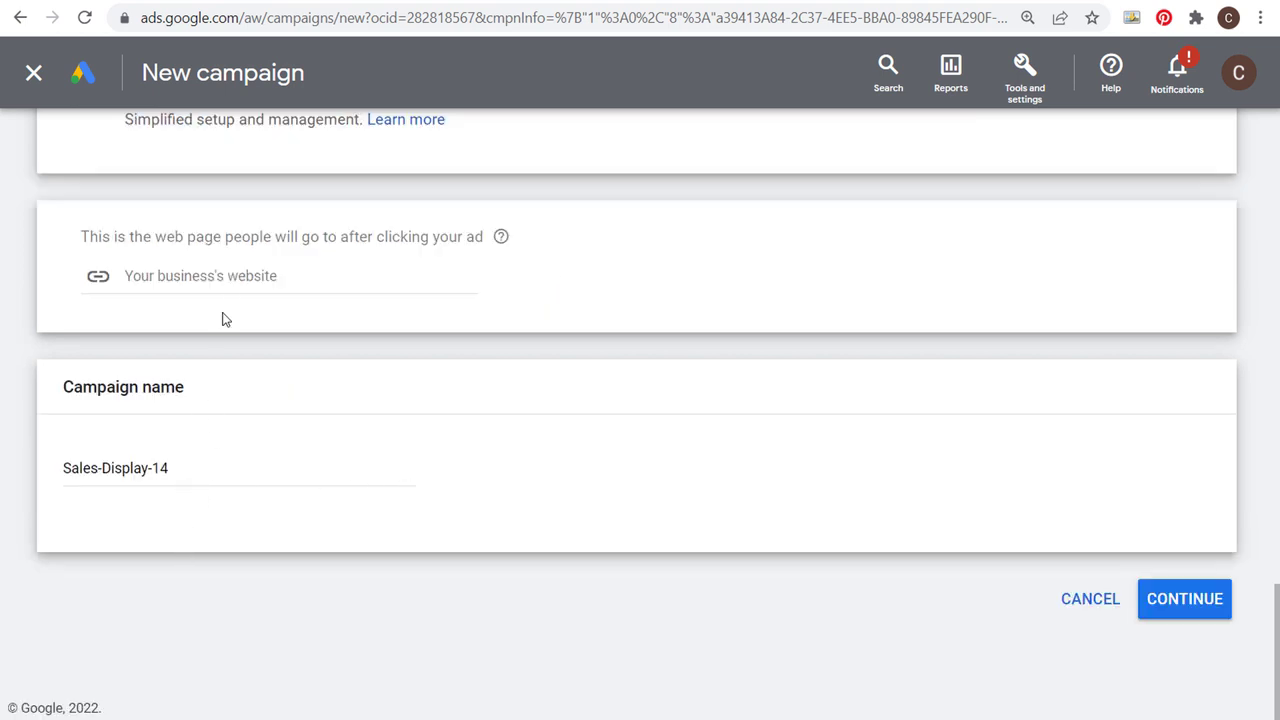
click(1156, 598)
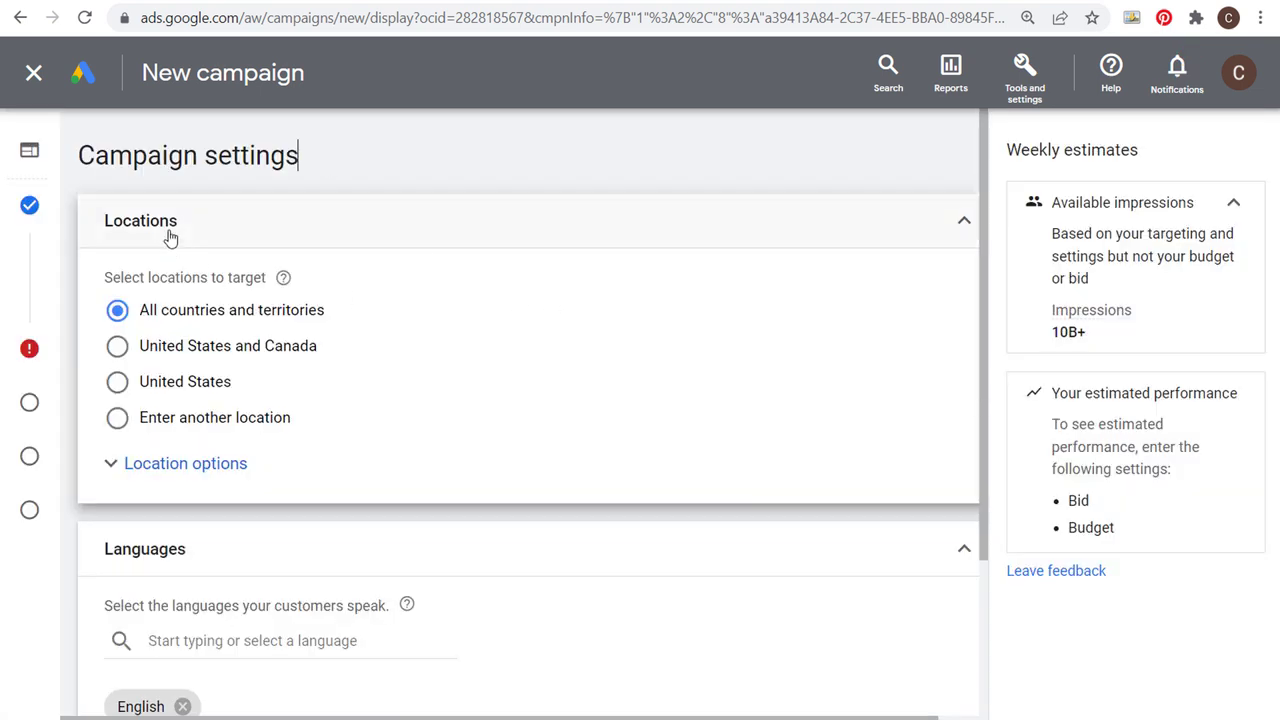
Step: Look over the locations, languages, budget and bidding settings, and go to the campaign's Targeting section
scroll(556, 329, down, 2)
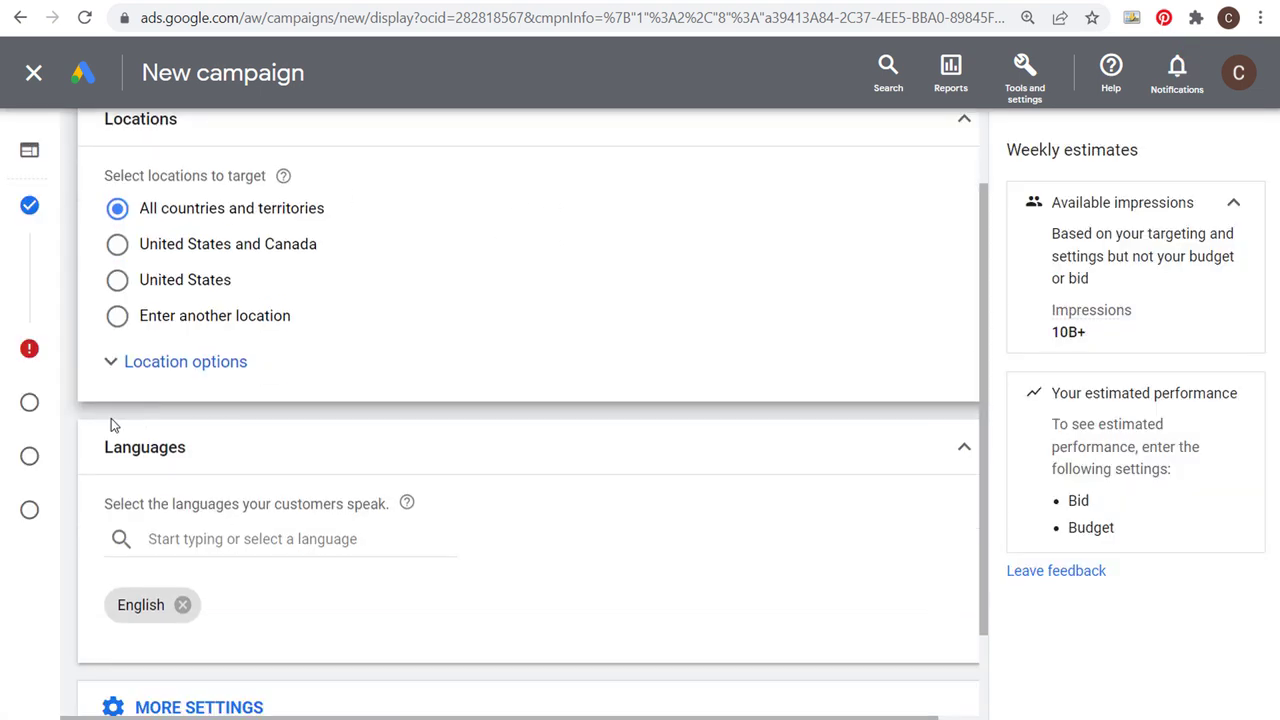
mouse_move(64, 351)
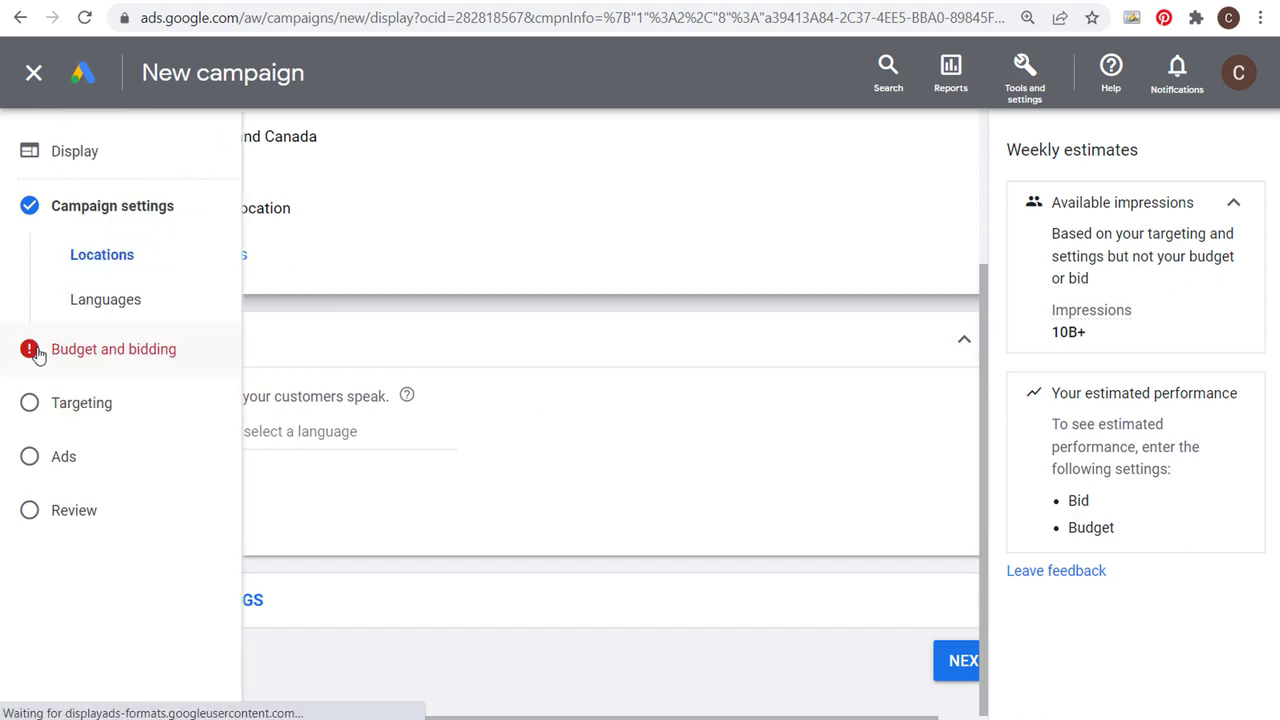
click(106, 352)
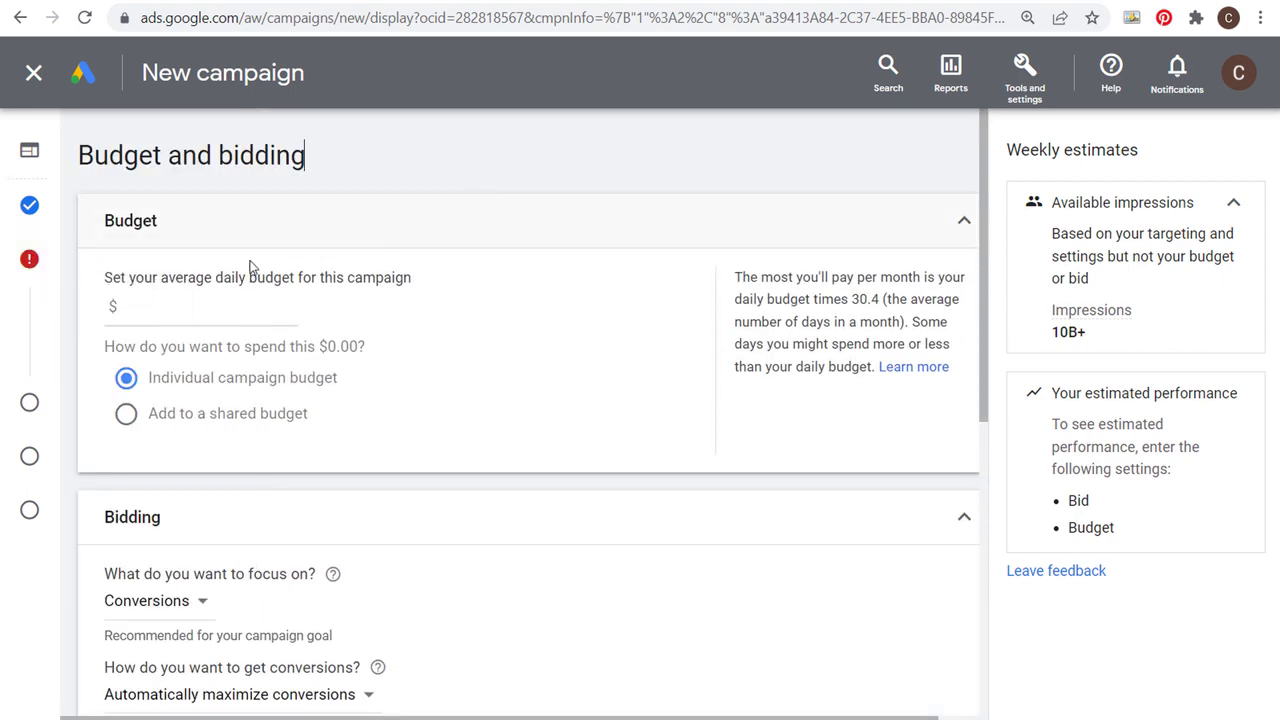
scroll(381, 339, down, 1)
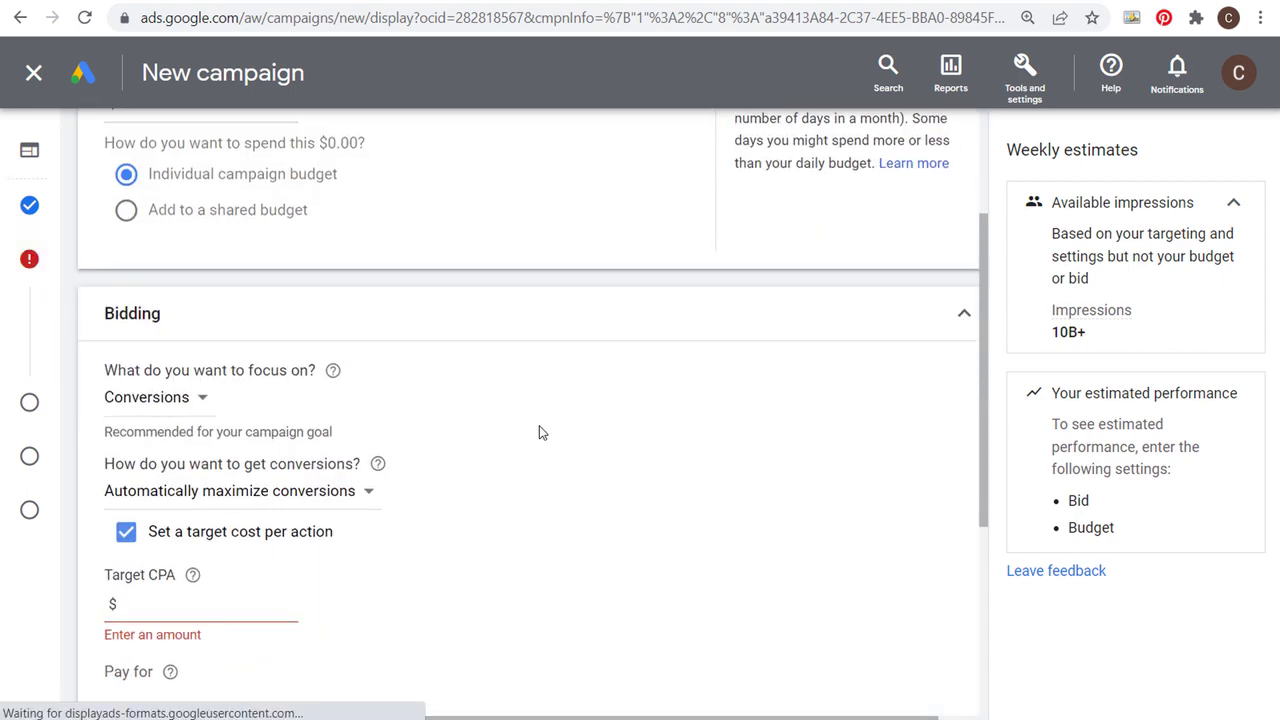
scroll(540, 431, down, 3)
mouse_move(36, 402)
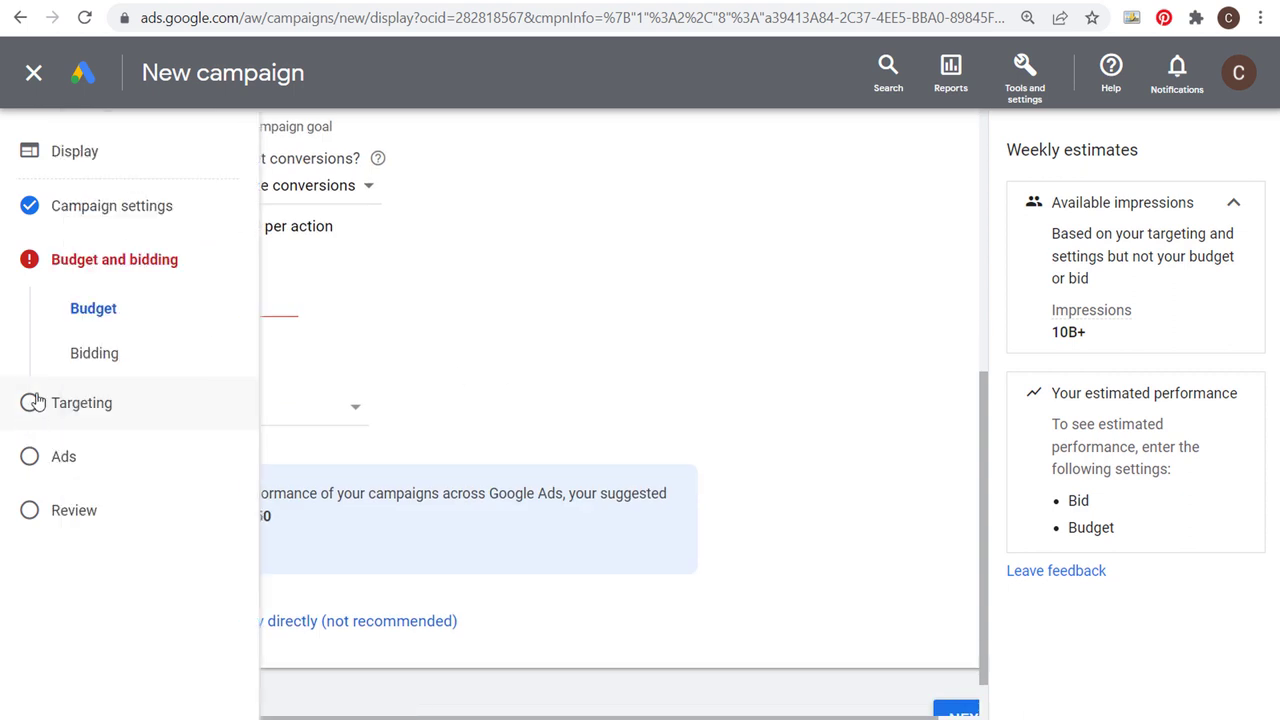
click(92, 408)
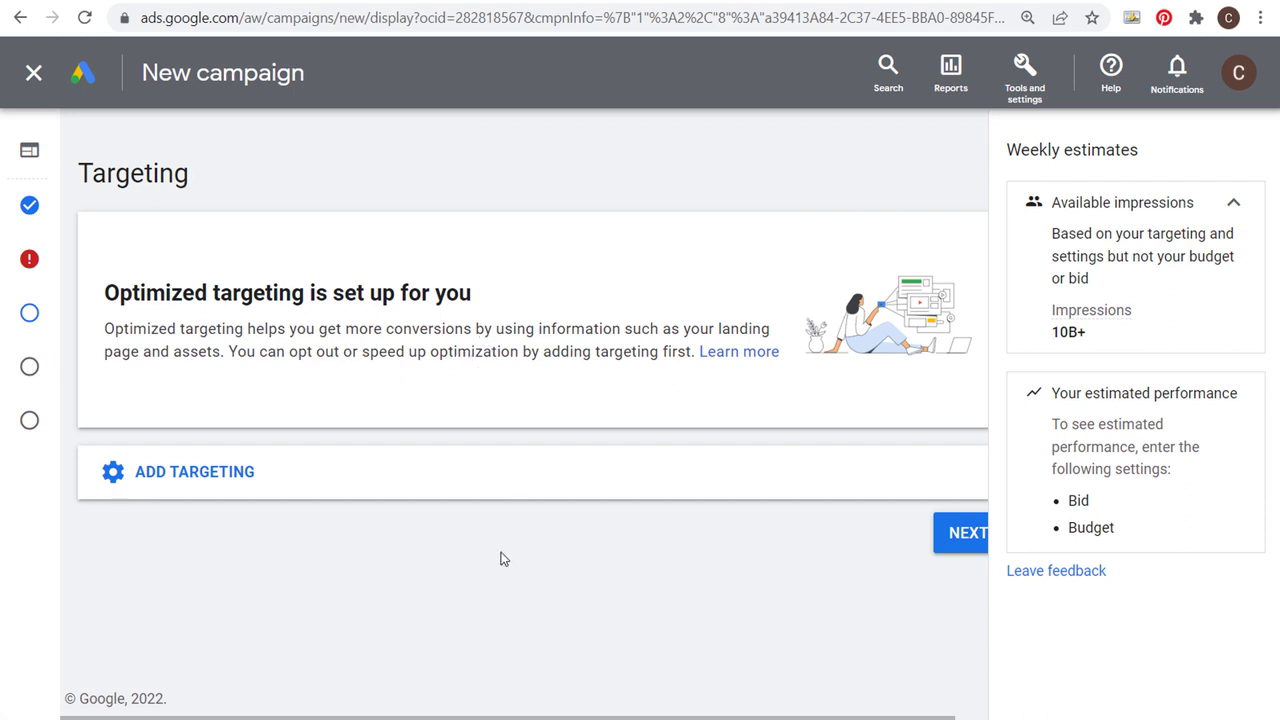
Step: Add audience segment targeting and browse to the website visitors among the segments that have interacted with the business
click(279, 478)
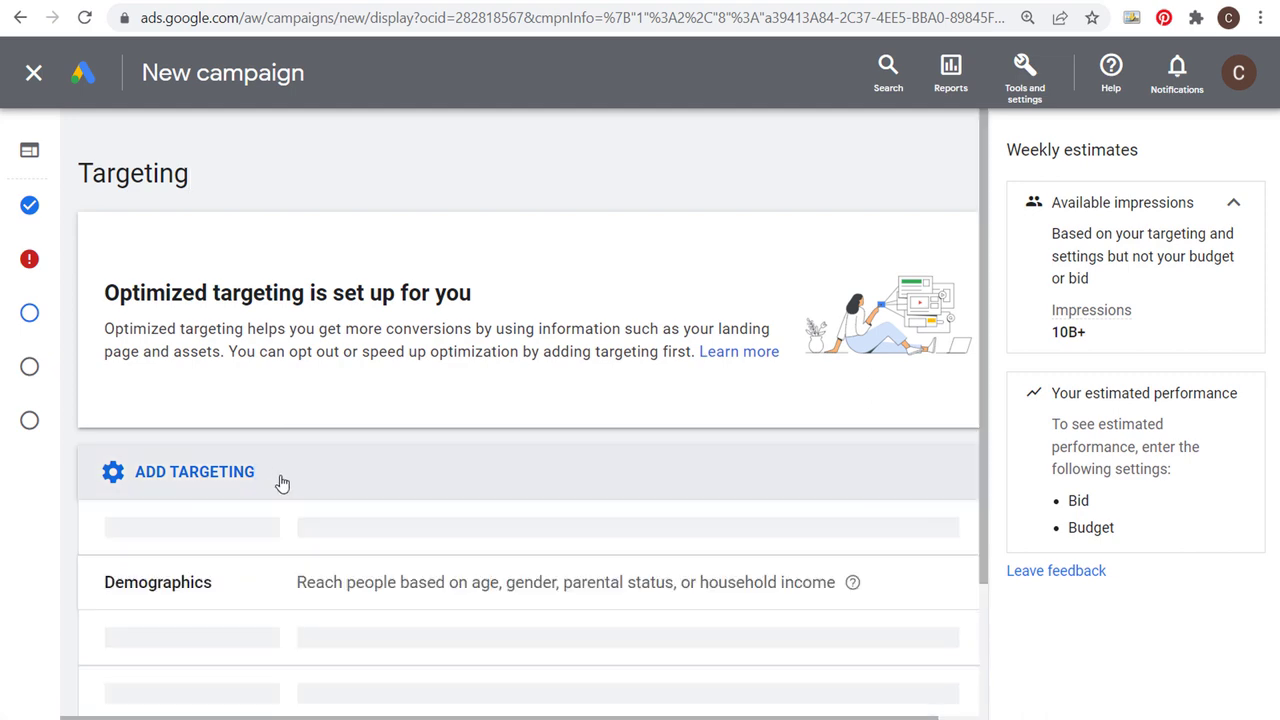
scroll(410, 490, down, 2)
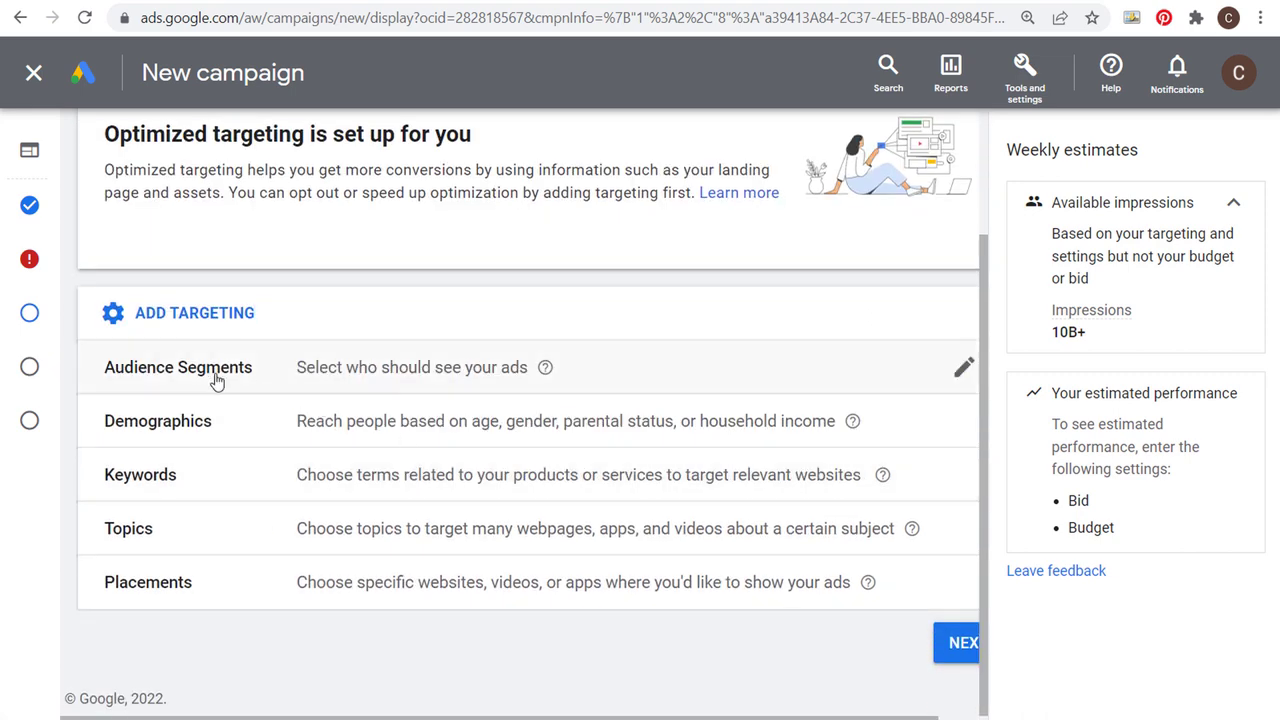
click(402, 370)
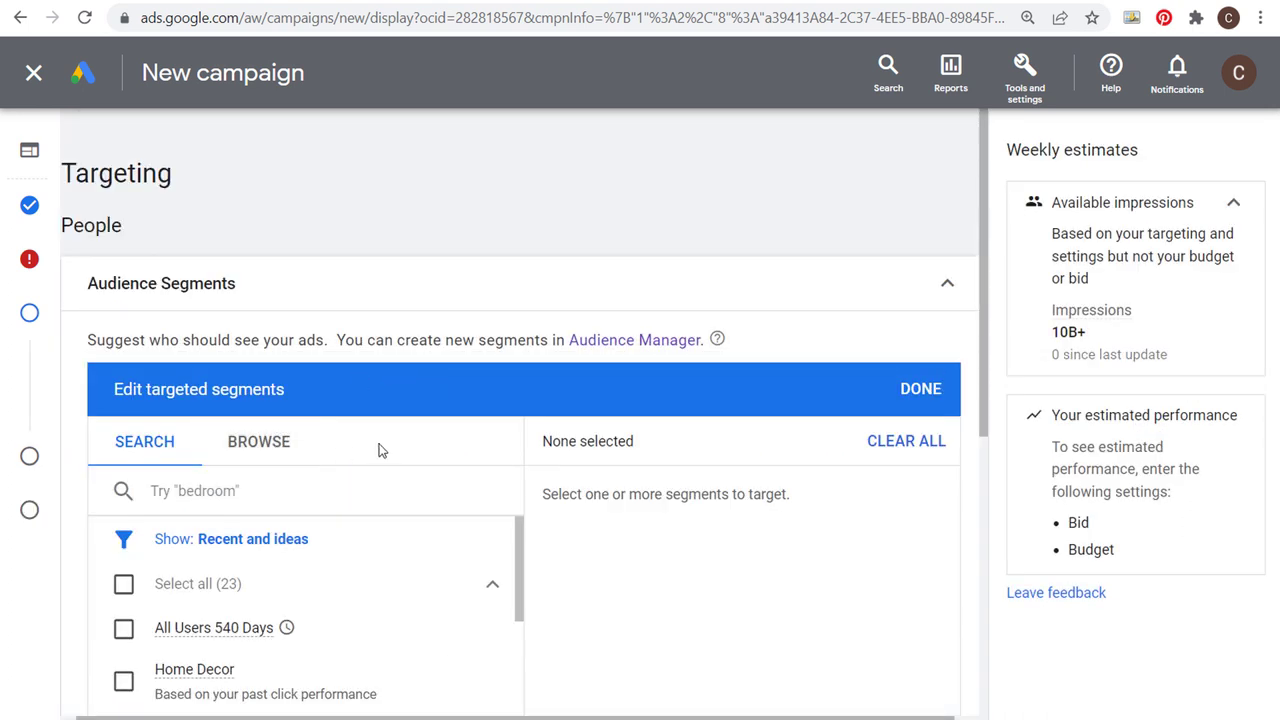
click(310, 443)
scroll(137, 411, down, 1)
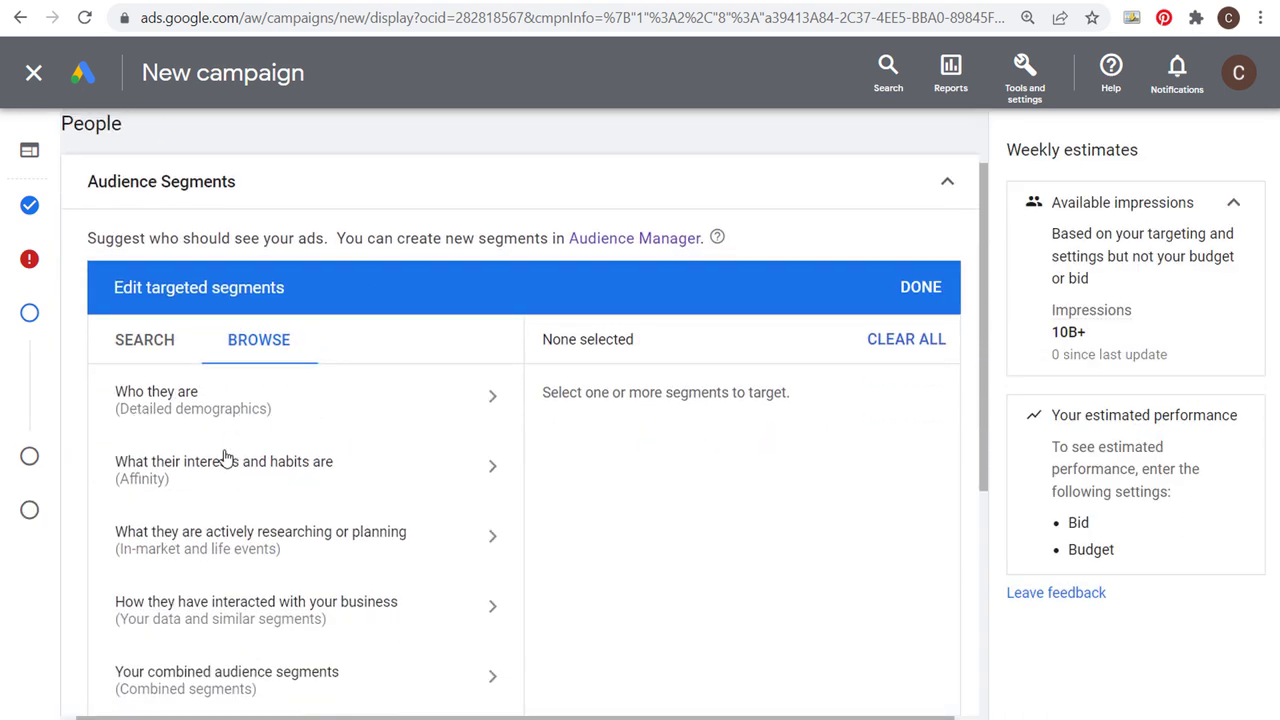
scroll(191, 463, down, 2)
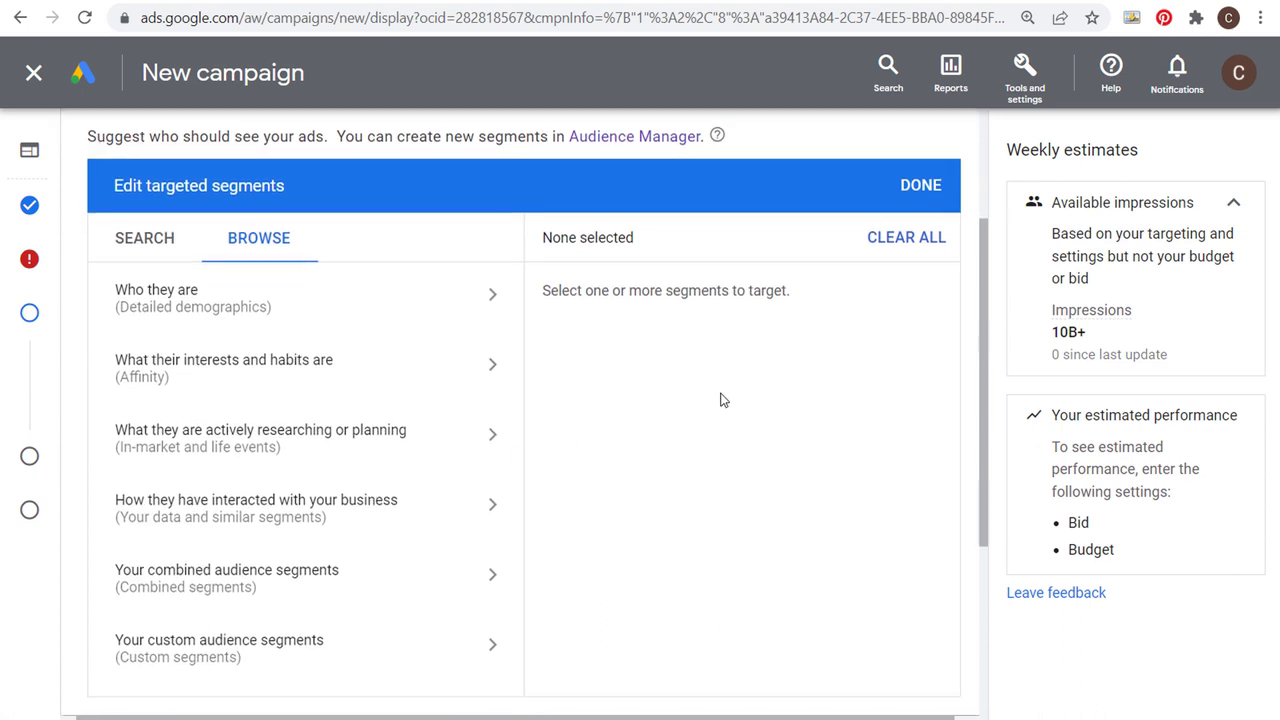
scroll(721, 399, down, 1)
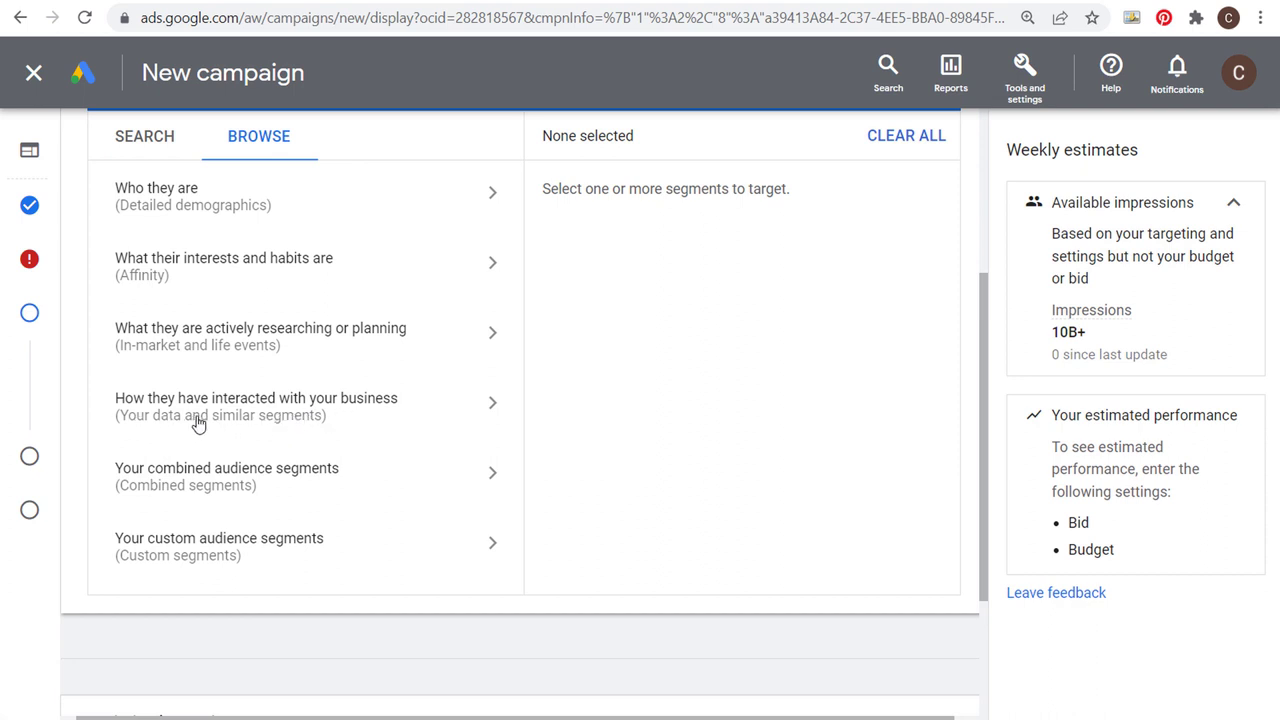
click(474, 414)
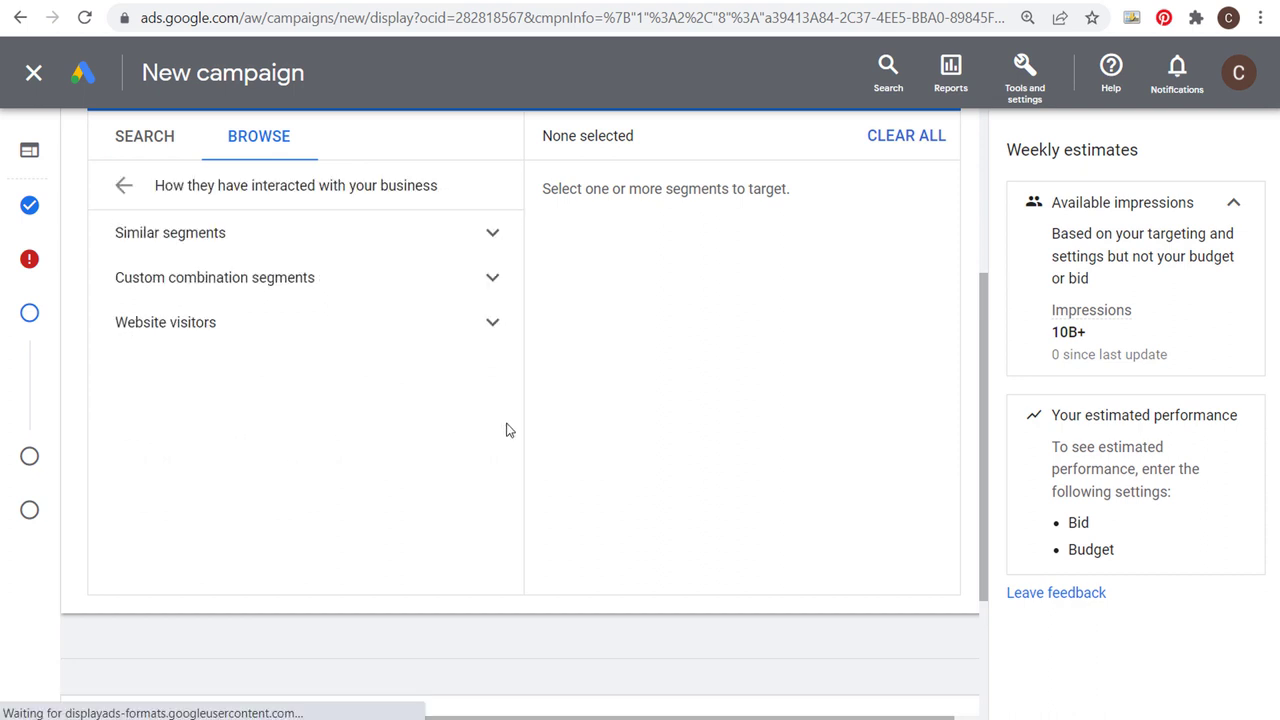
click(490, 325)
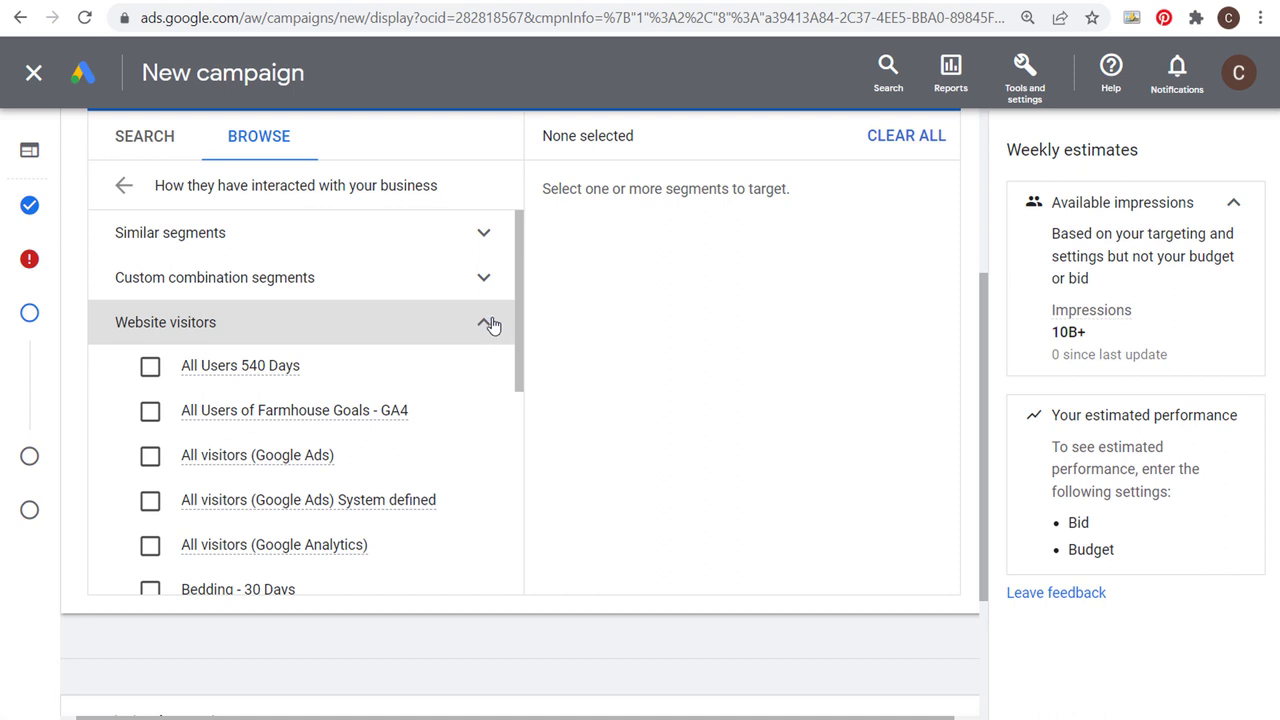
Step: Compare the weekly estimates for the All Users 540 Days and Bedding - 30 Days segments by selecting and removing each
click(149, 369)
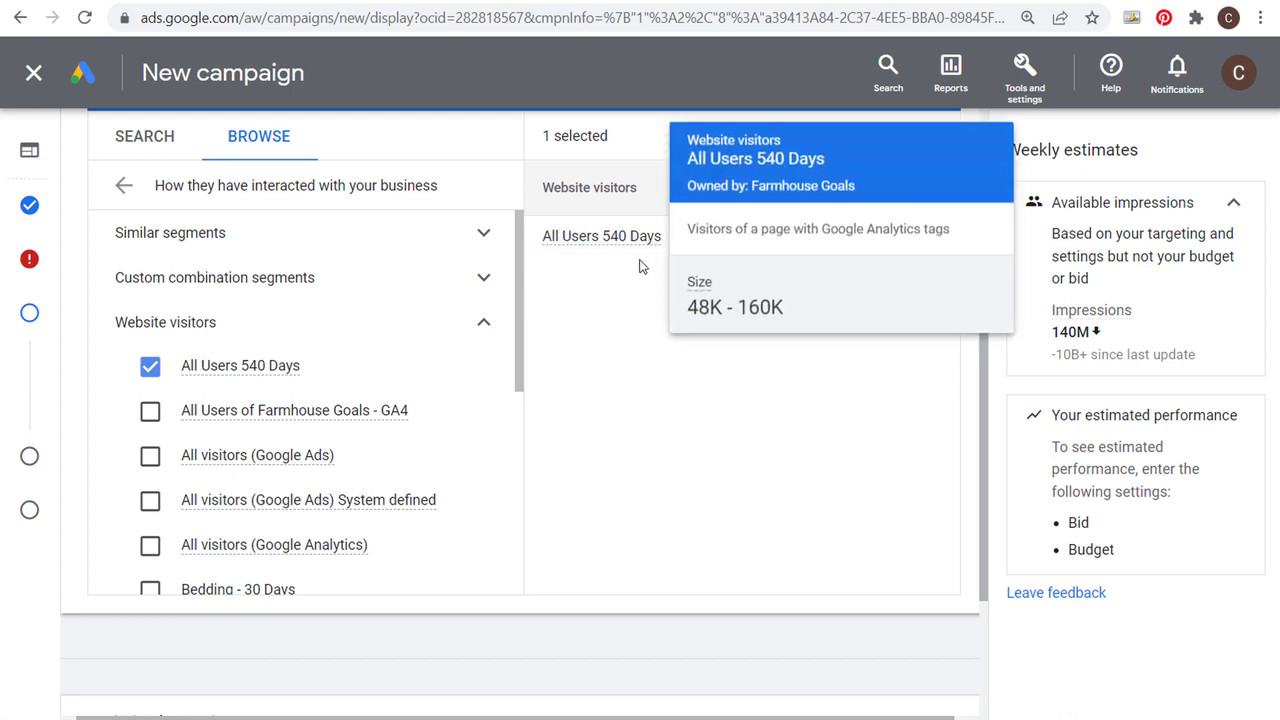
mouse_move(620, 249)
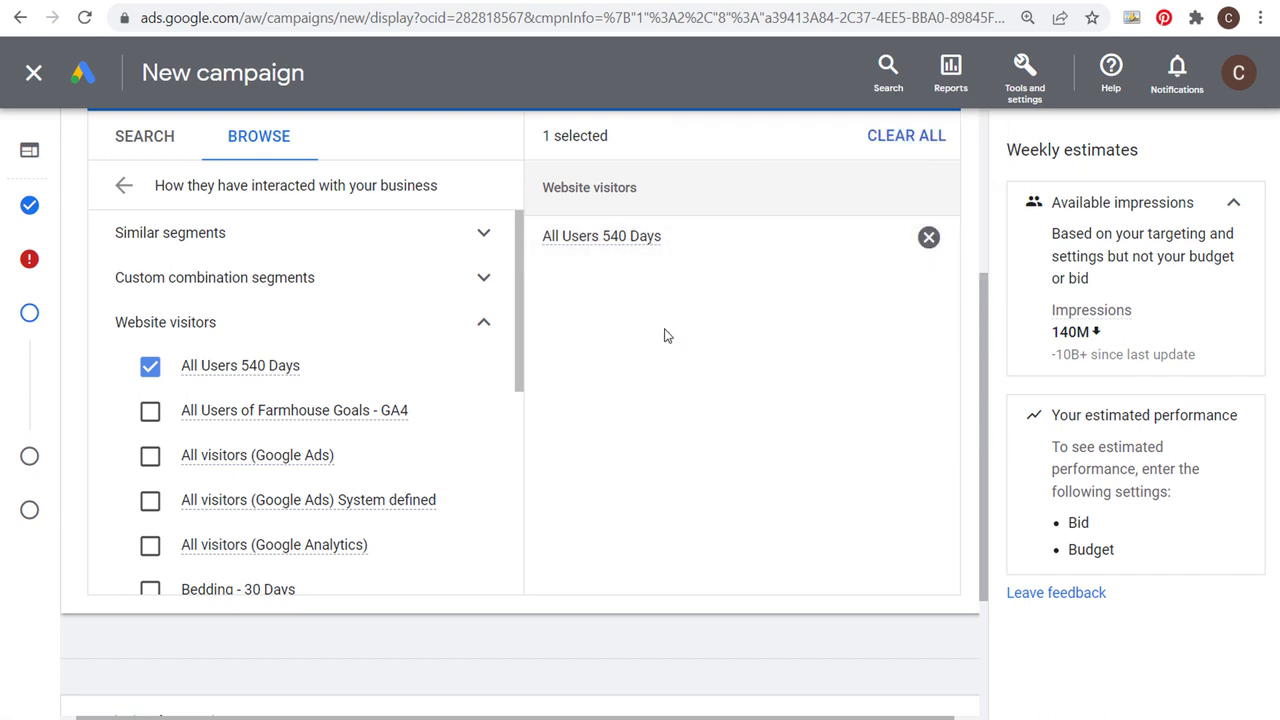
click(928, 237)
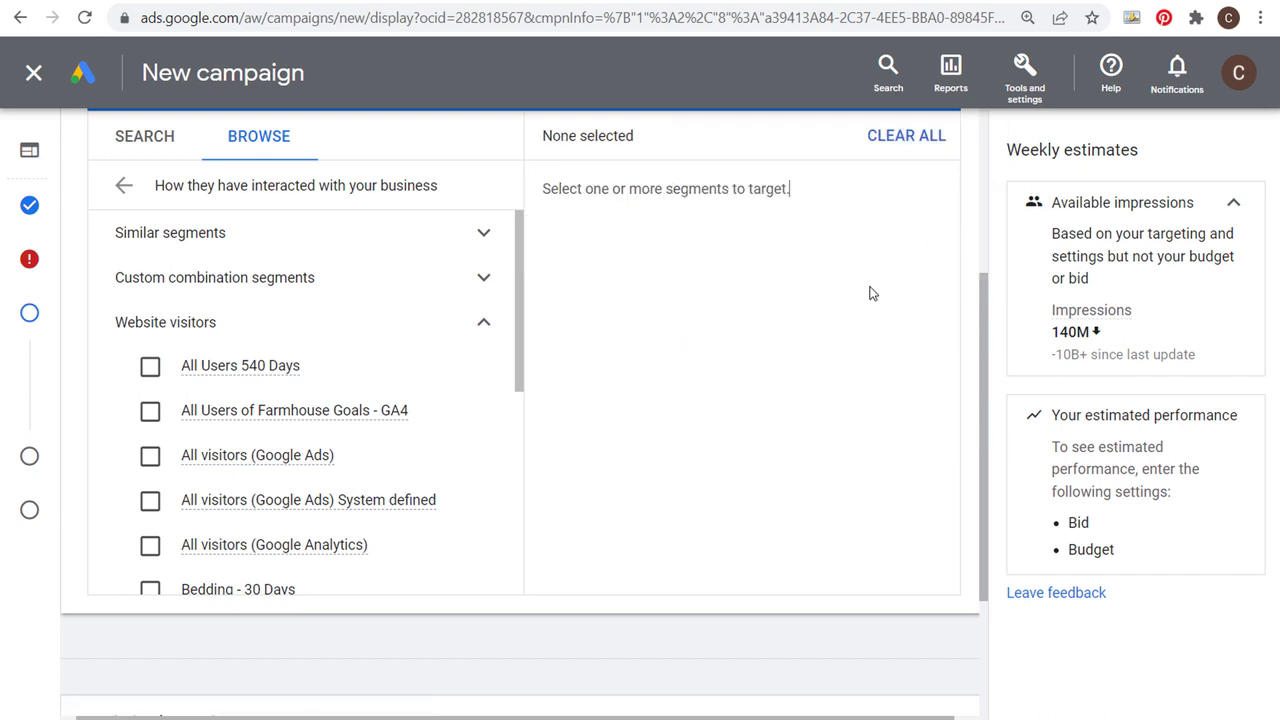
click(150, 590)
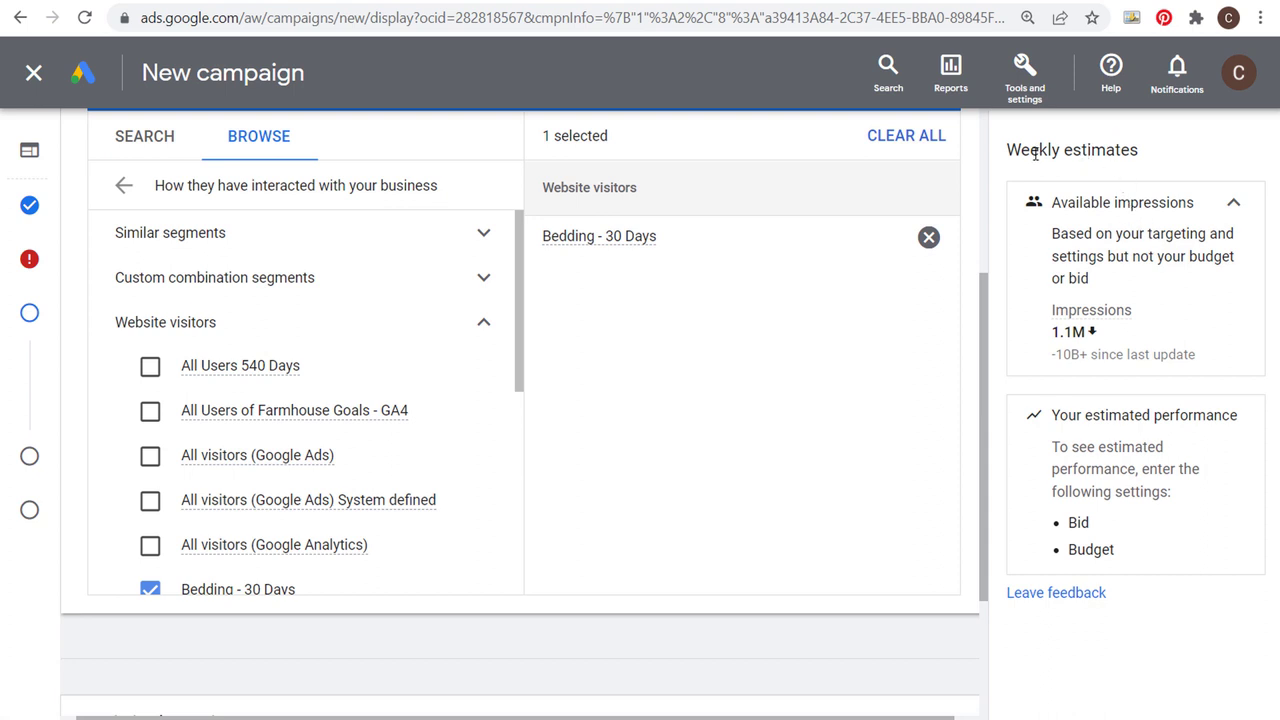
click(929, 237)
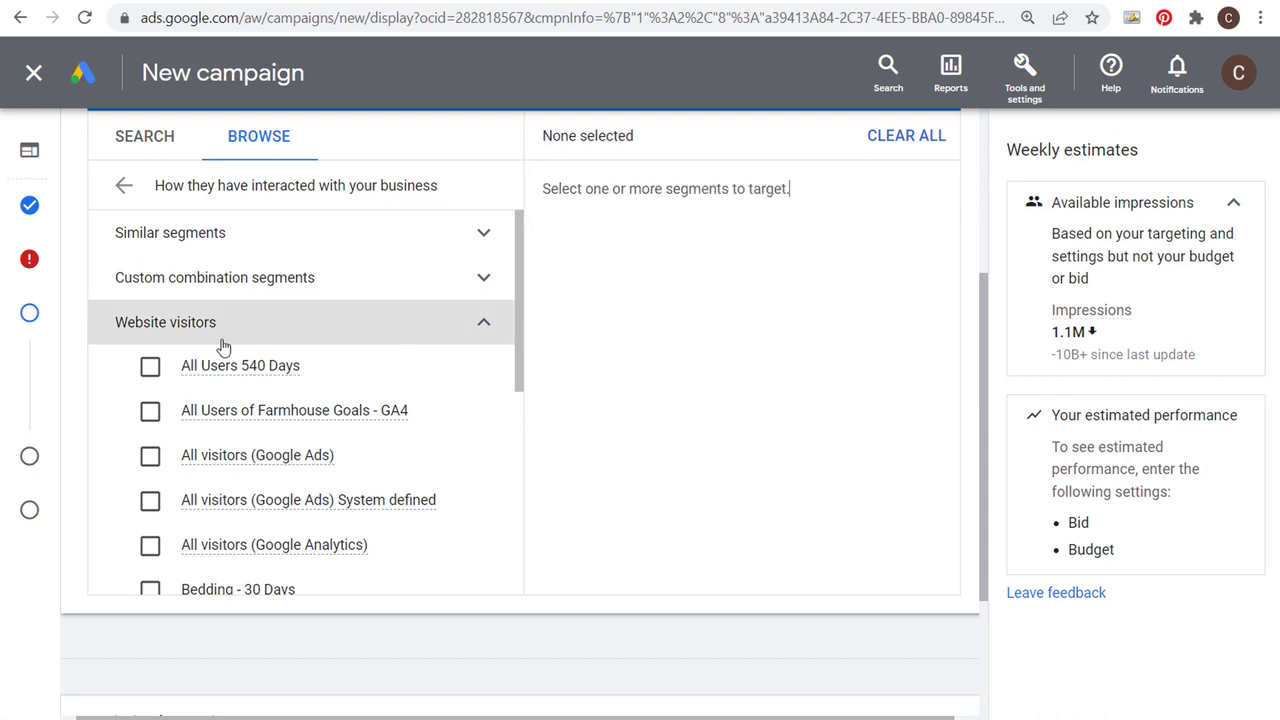
Step: Target the All Users 540 Days website visitors segment and finish the segment selection
click(150, 369)
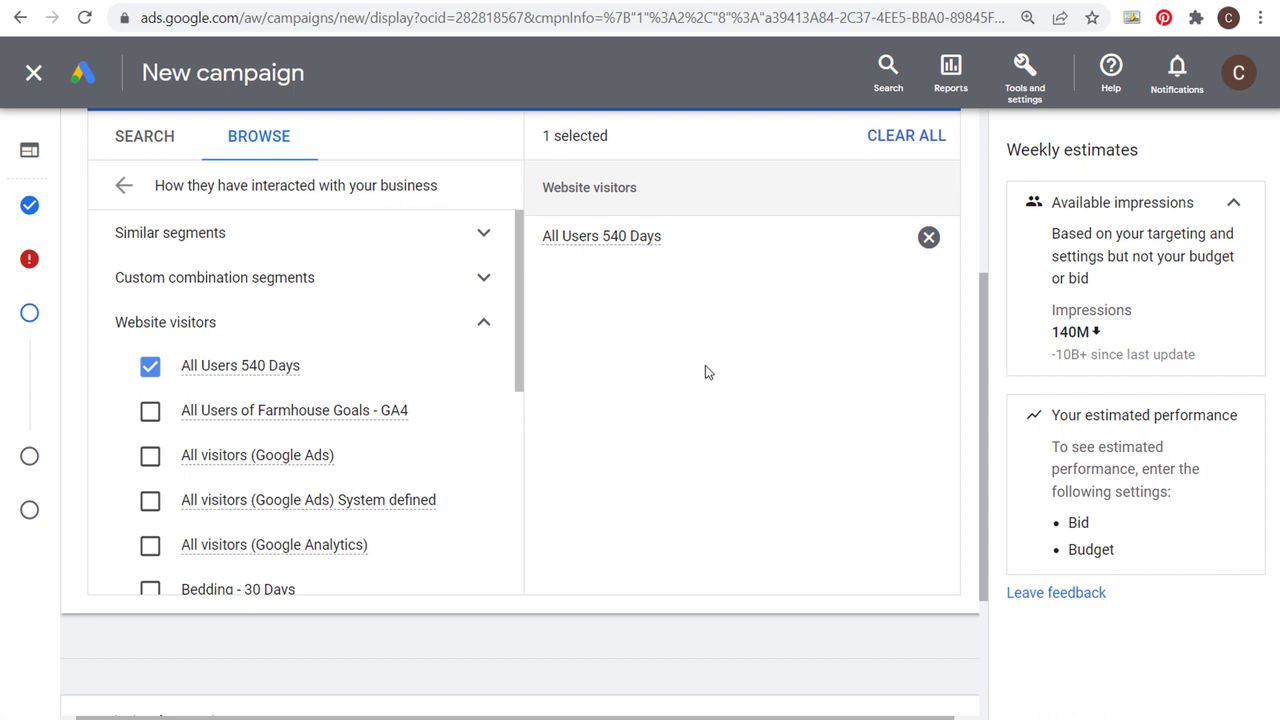
scroll(789, 400, up, 1)
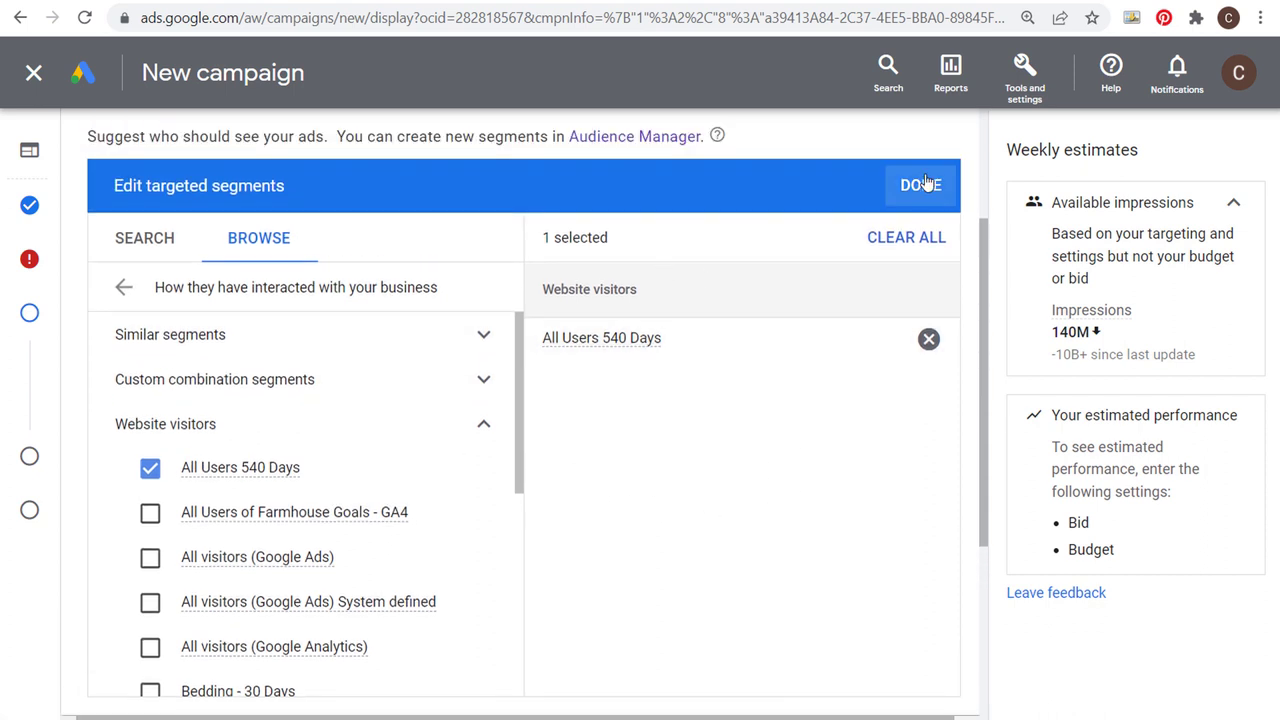
click(920, 185)
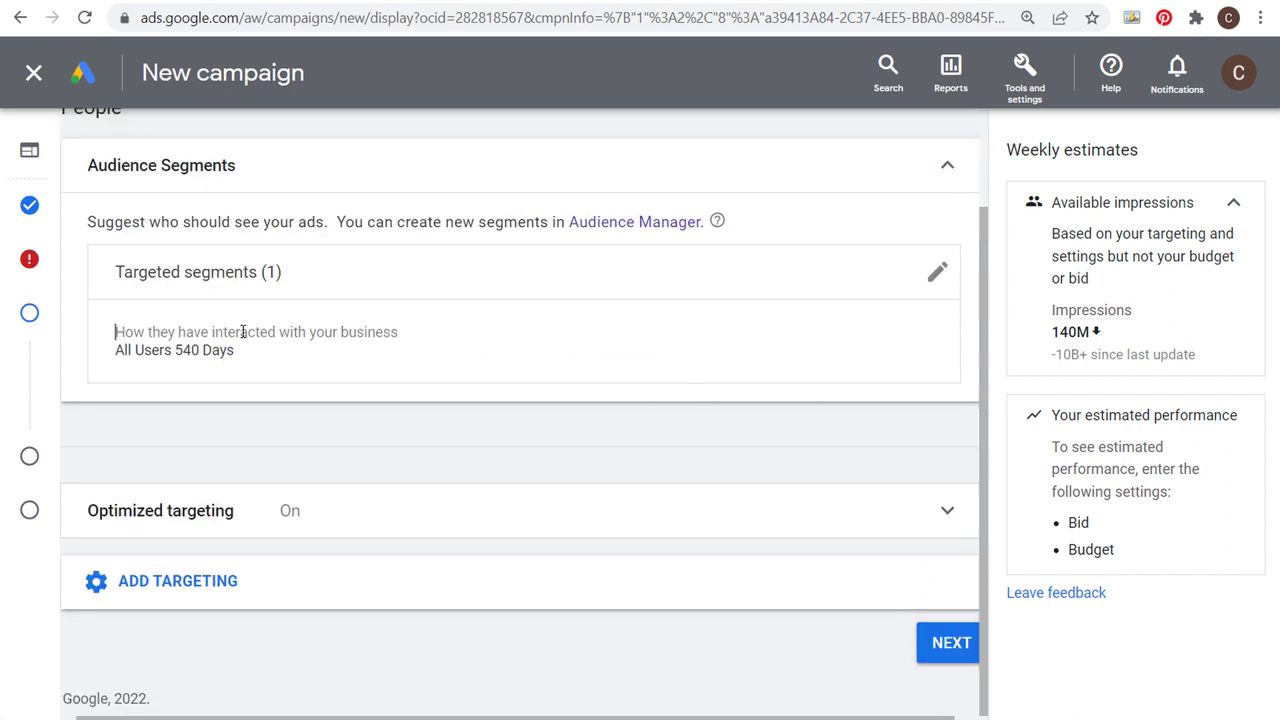
Step: Reopen the targeted segments, look through the website visitors list down to Smart List, and finish with the selection as it is
click(937, 272)
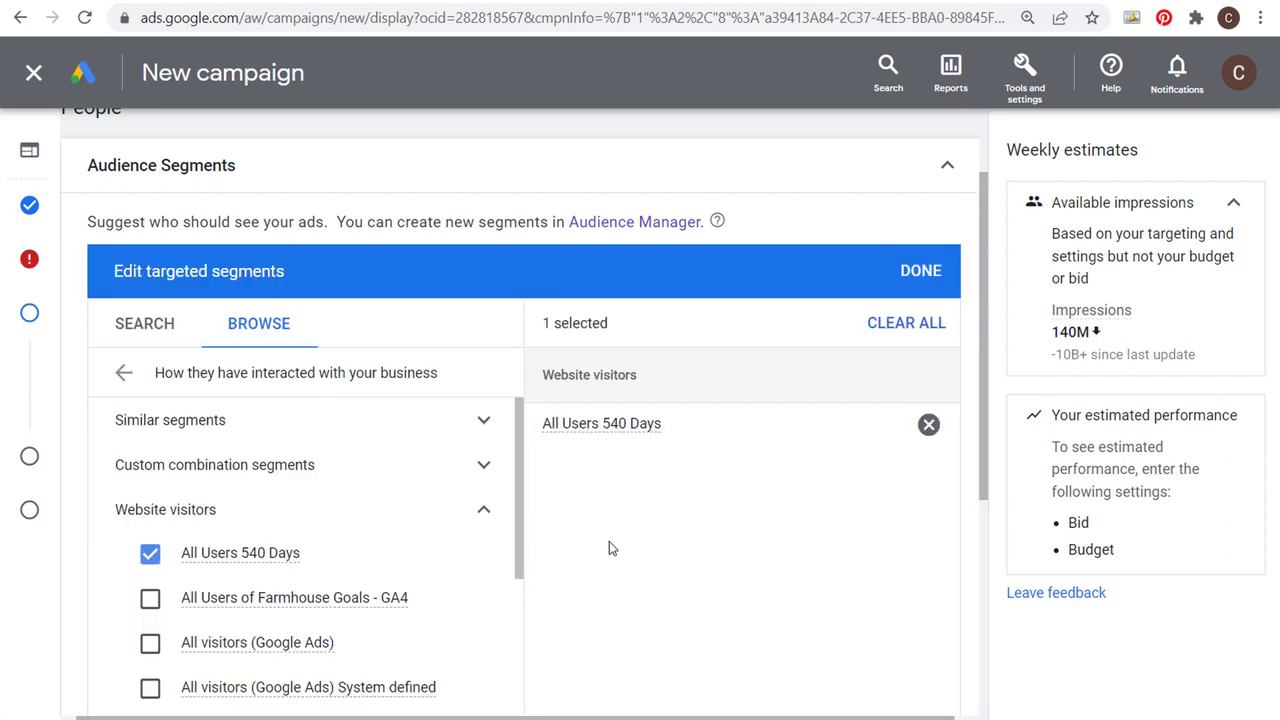
scroll(609, 548, down, 1)
scroll(337, 543, down, 1)
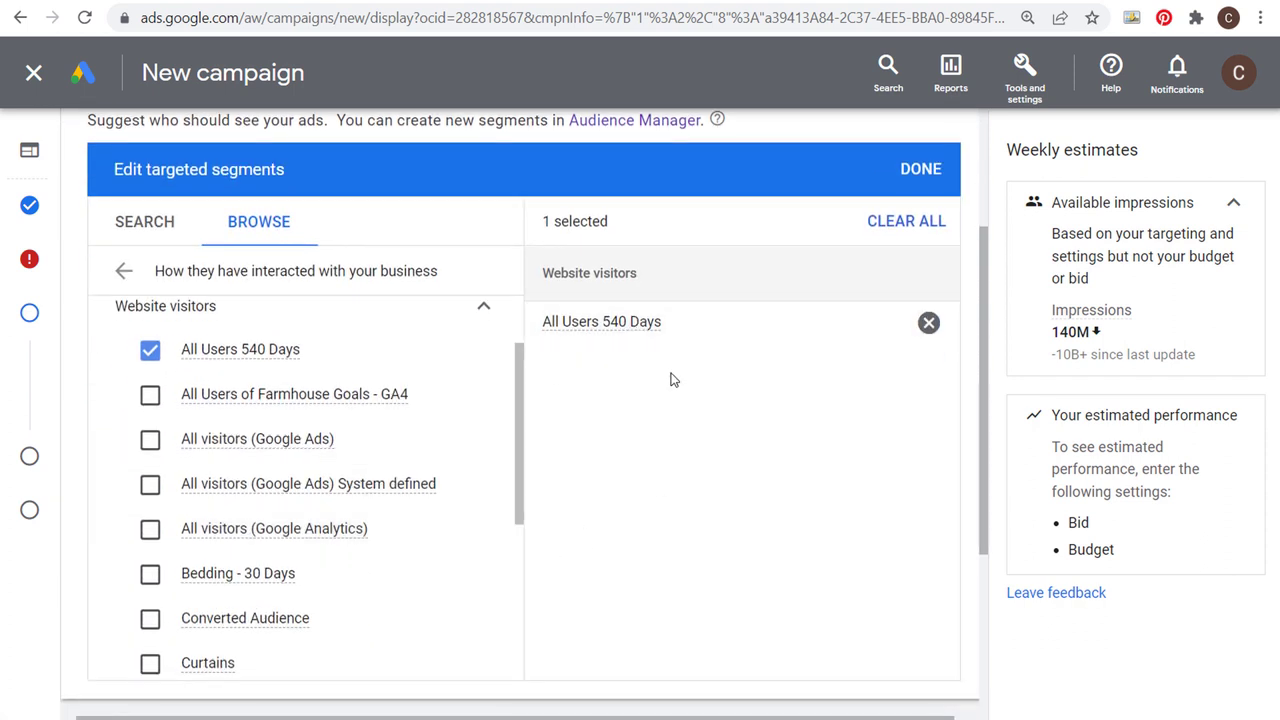
scroll(395, 500, down, 1)
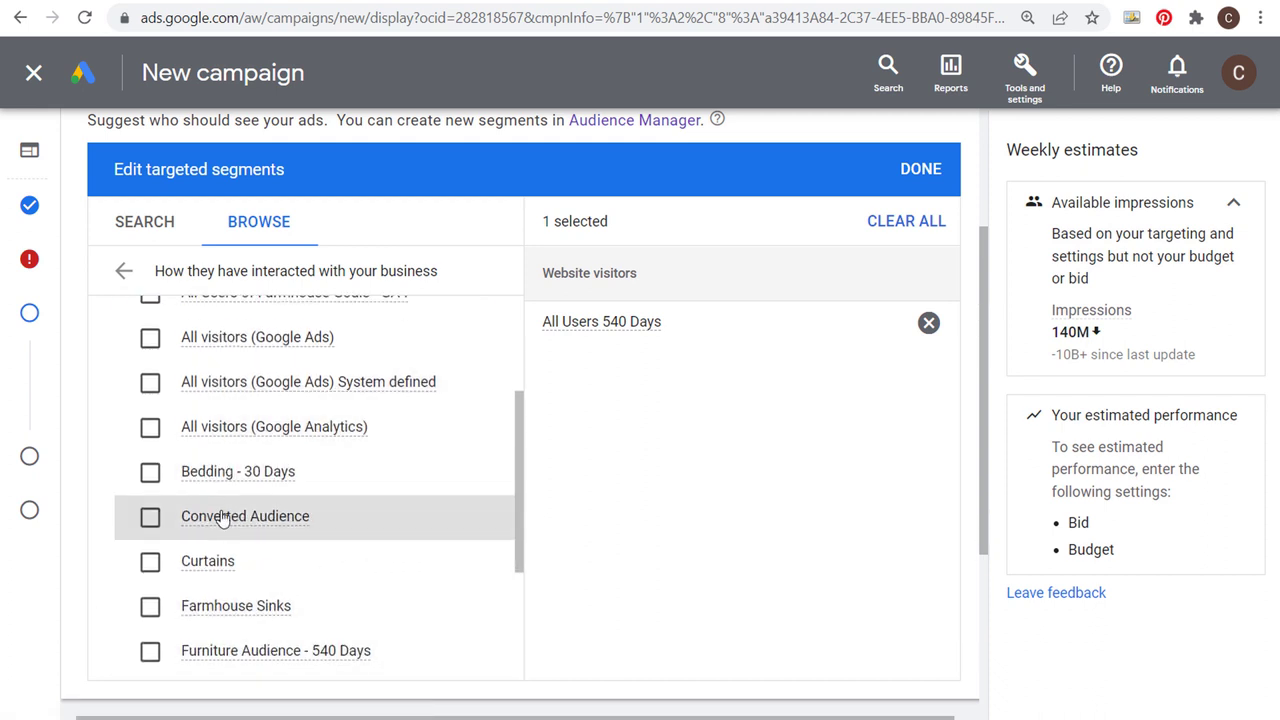
scroll(430, 451, down, 2)
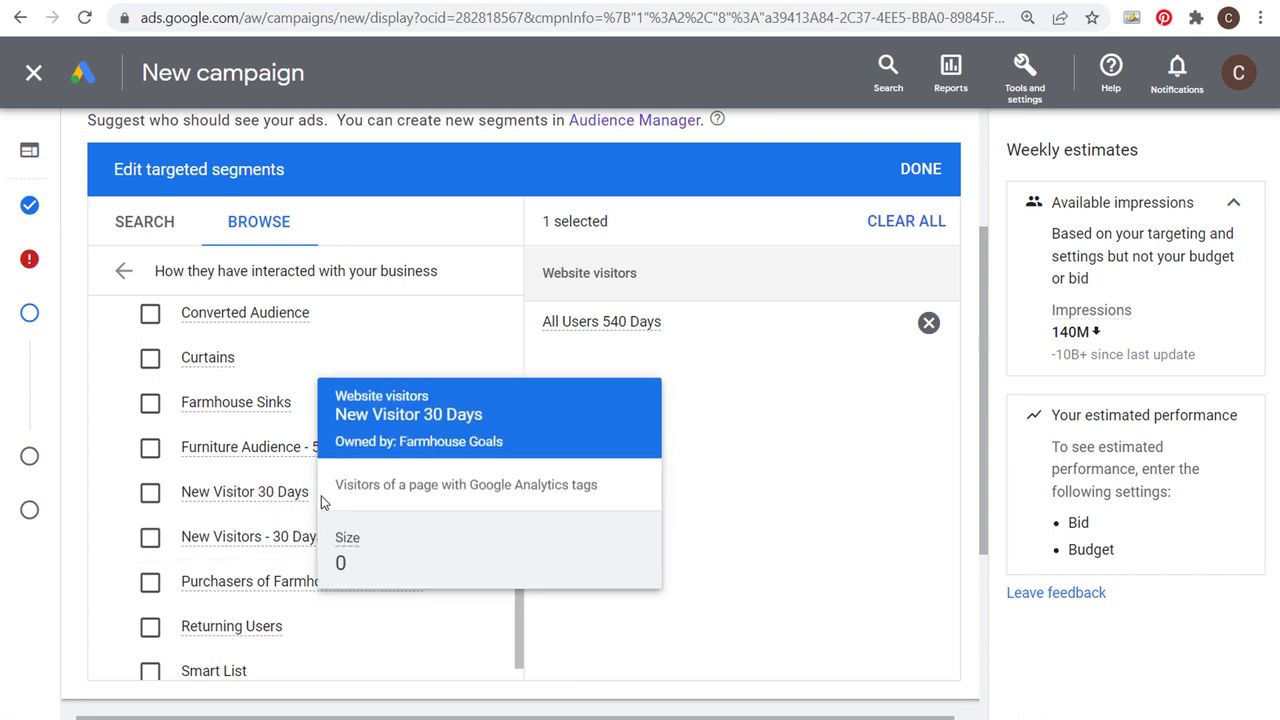
scroll(232, 543, down, 1)
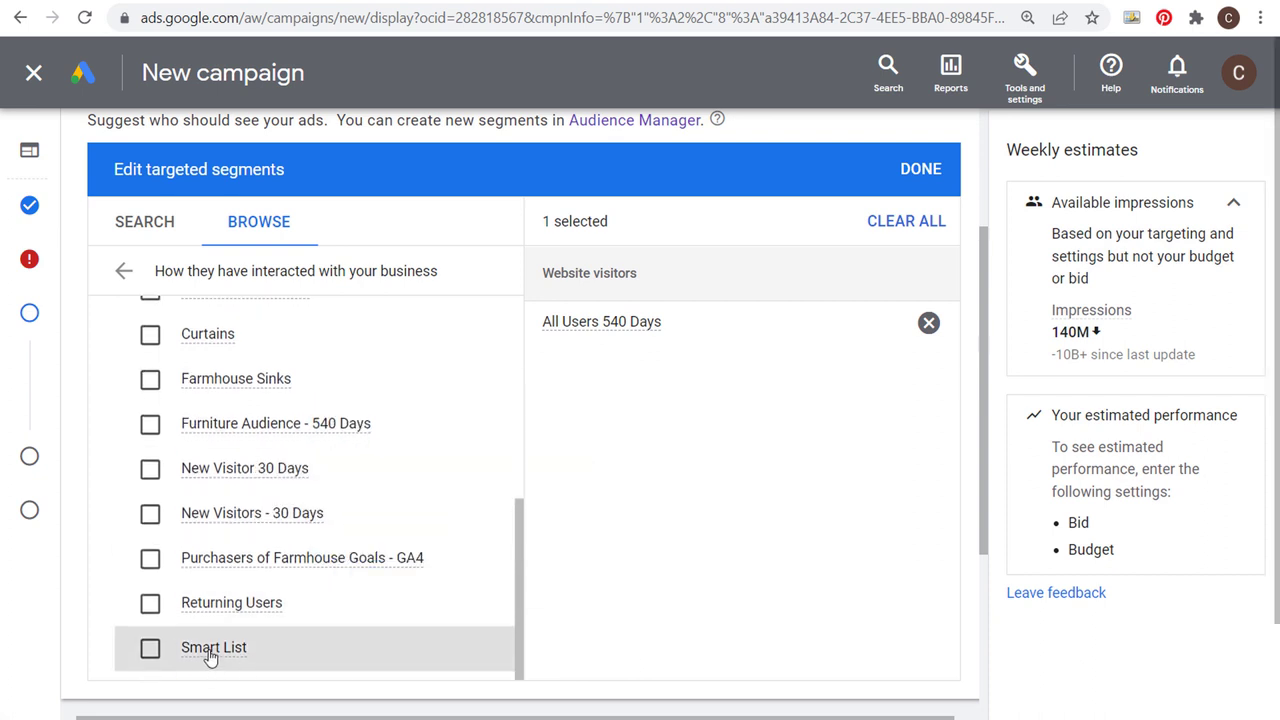
mouse_move(209, 657)
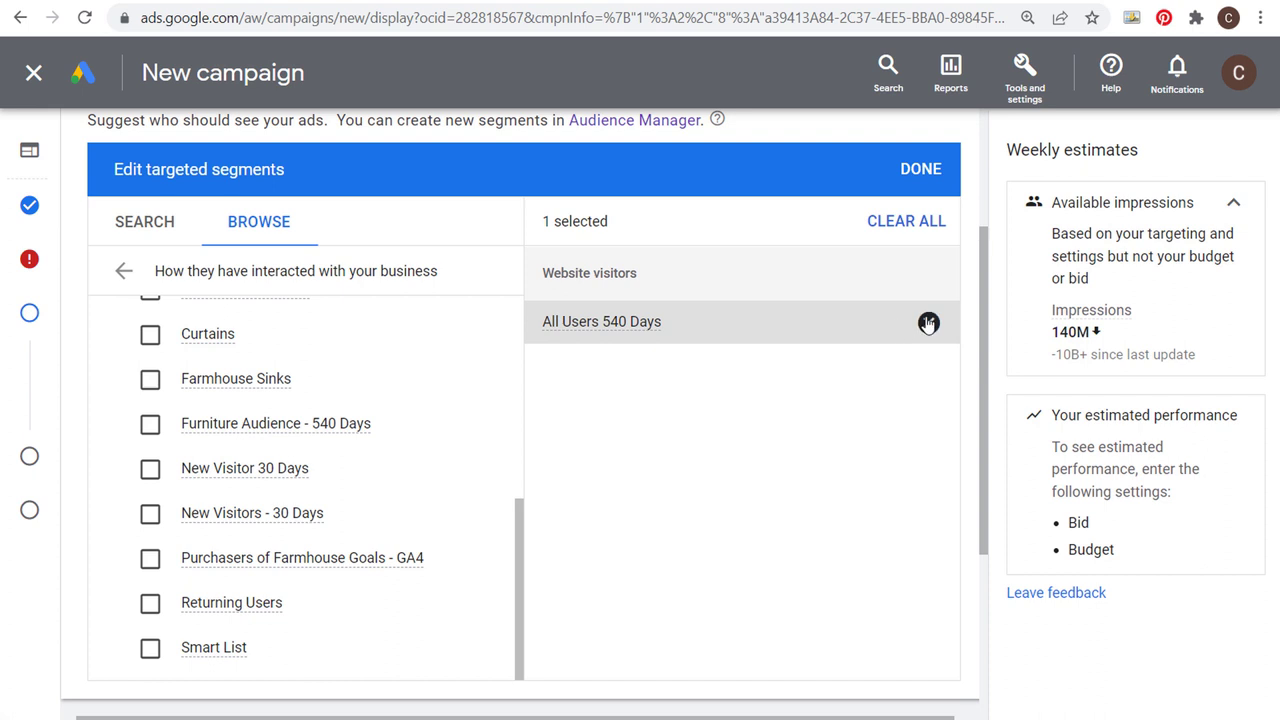
click(916, 170)
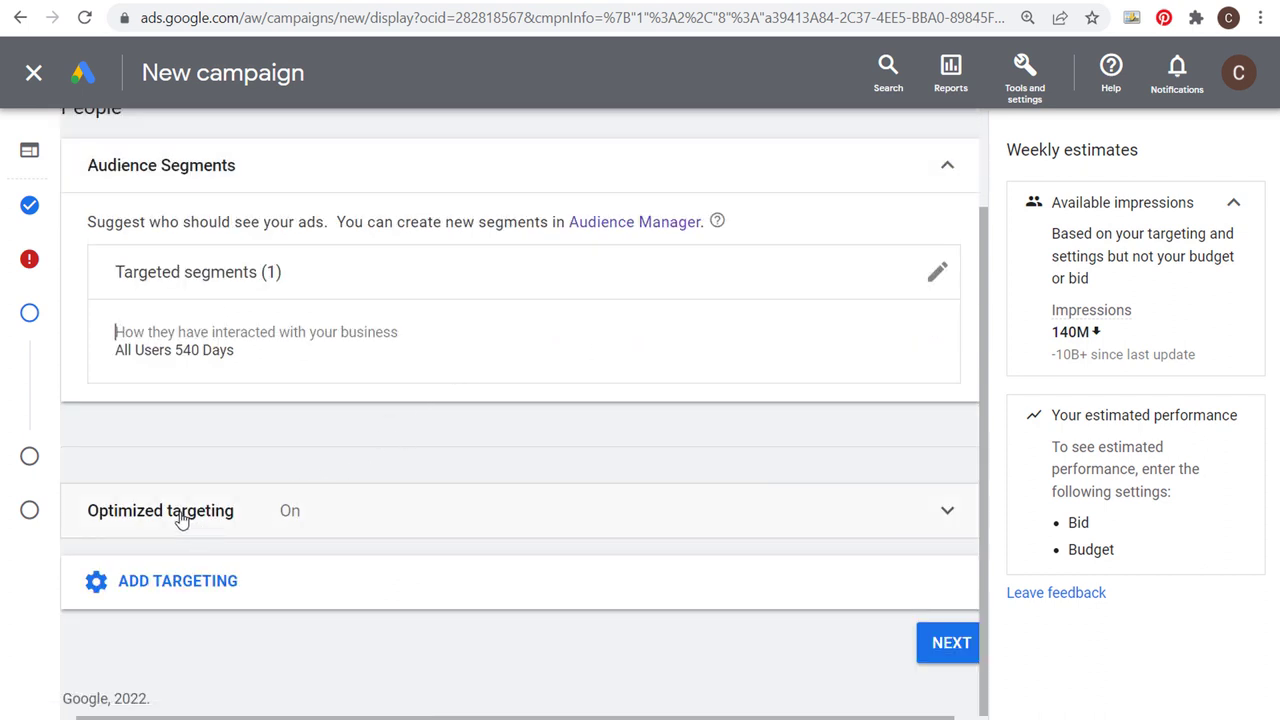
Step: Turn off optimized targeting for the Display campaign and review the targeted segment with its weekly available impressions
click(407, 520)
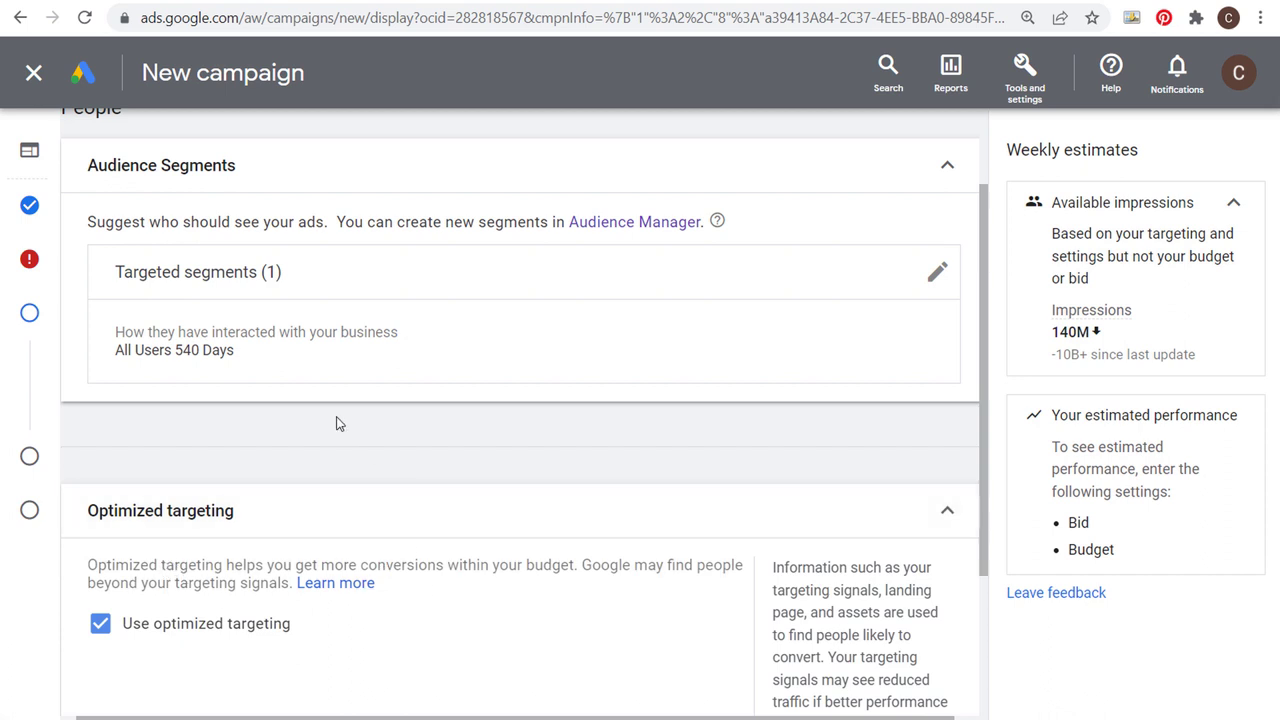
click(100, 624)
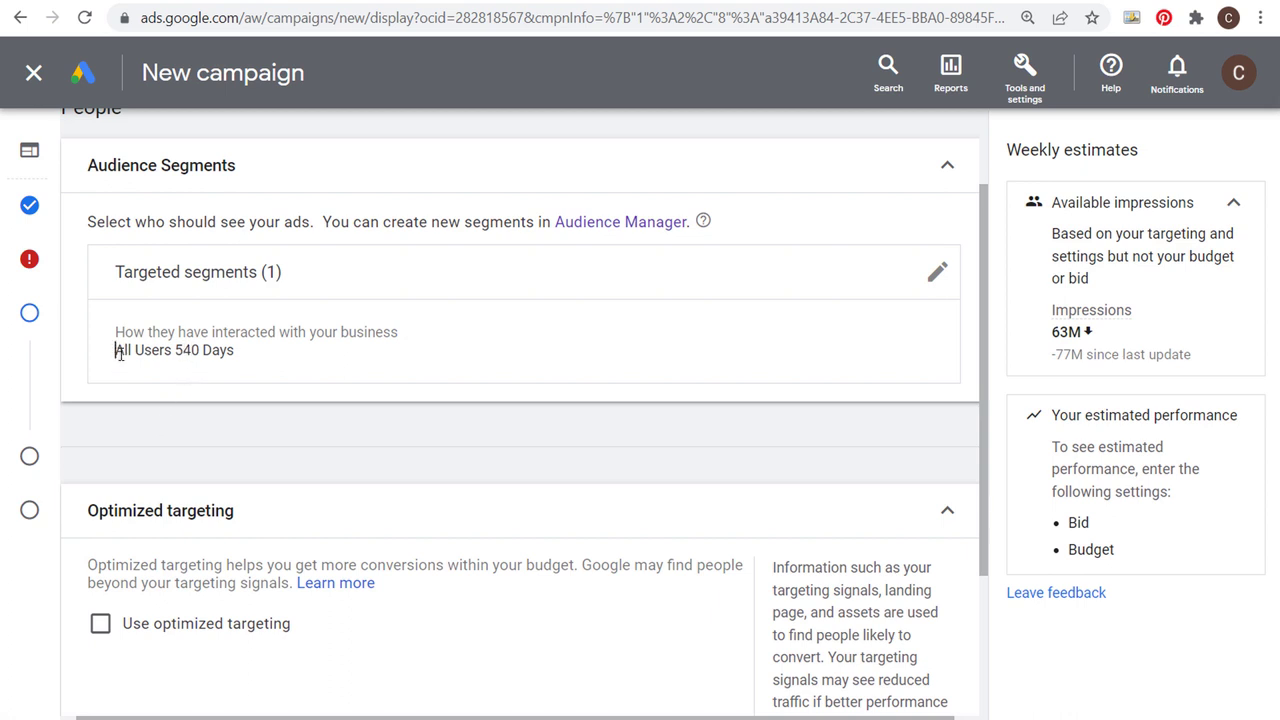
drag(116, 351, 260, 353)
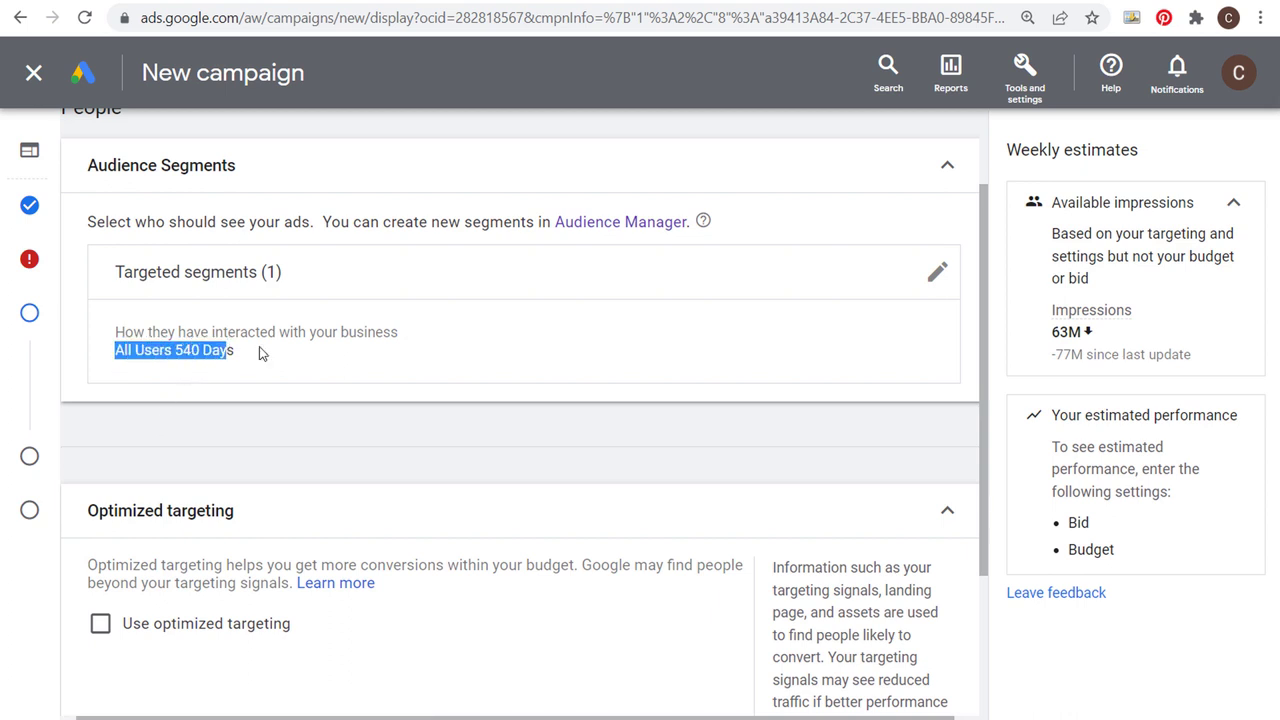
click(262, 352)
double_click(1062, 333)
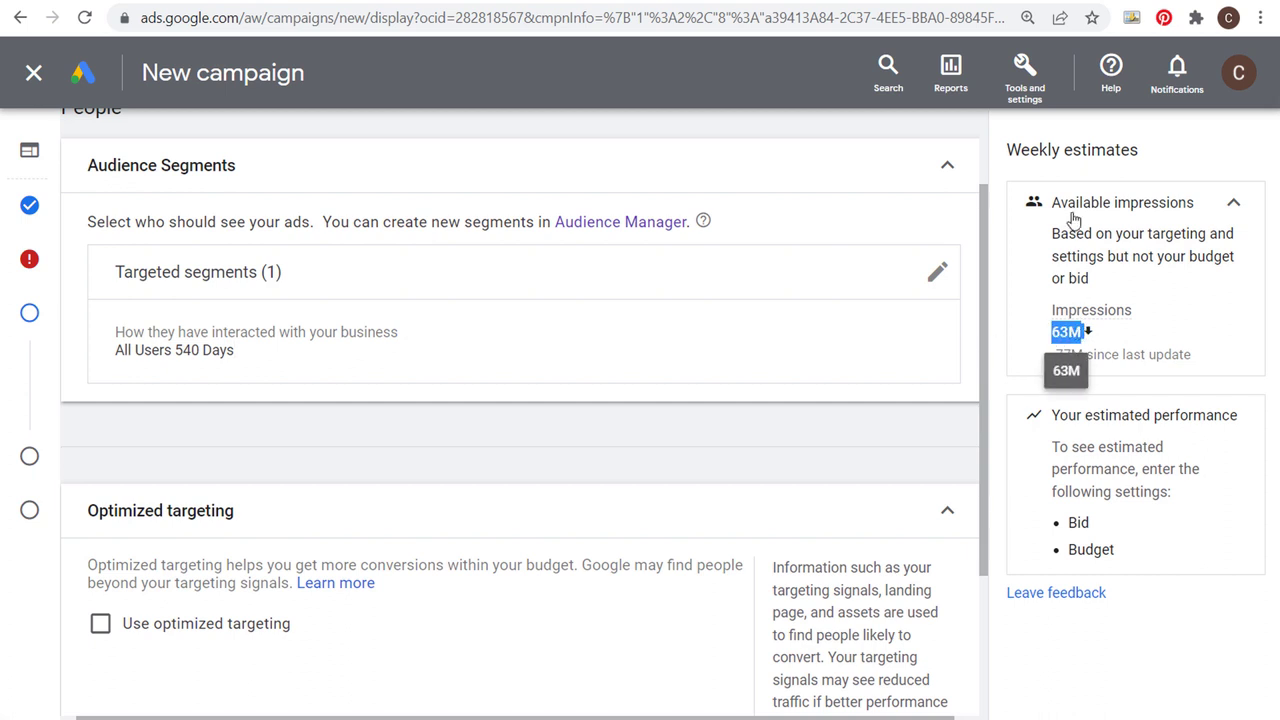
drag(1031, 150, 1151, 149)
click(1172, 151)
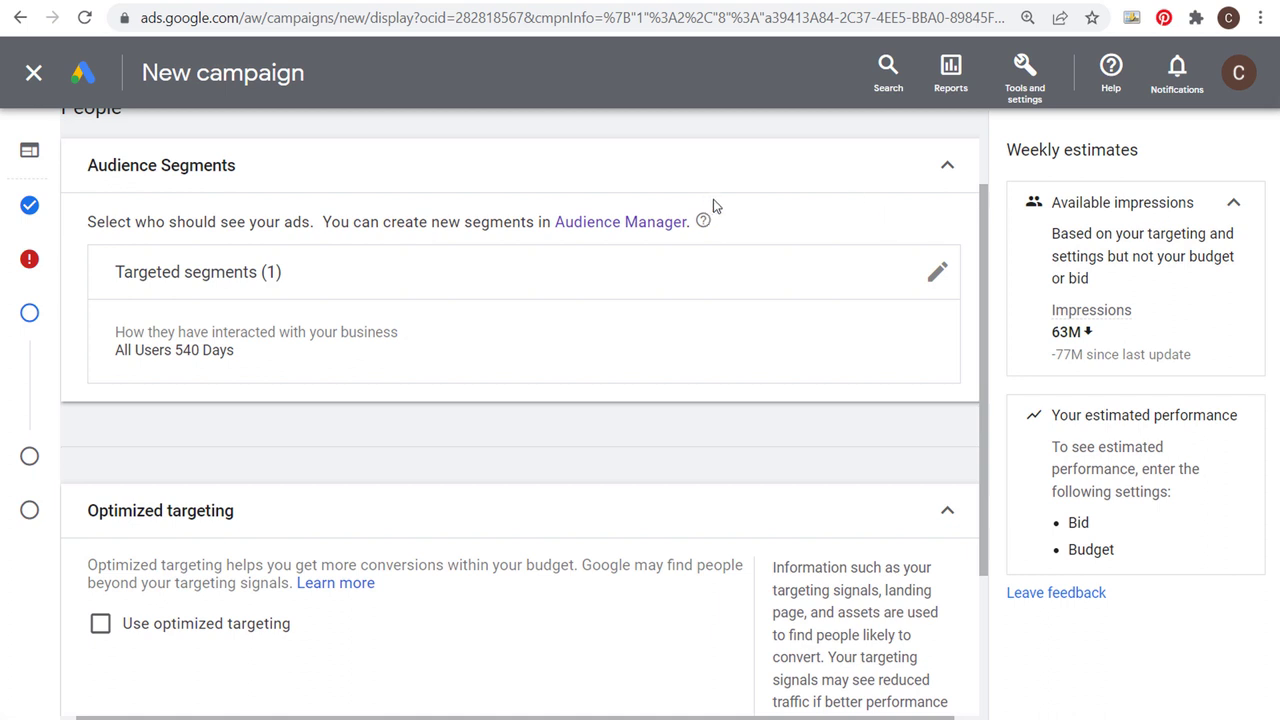
scroll(640, 323, down, 1)
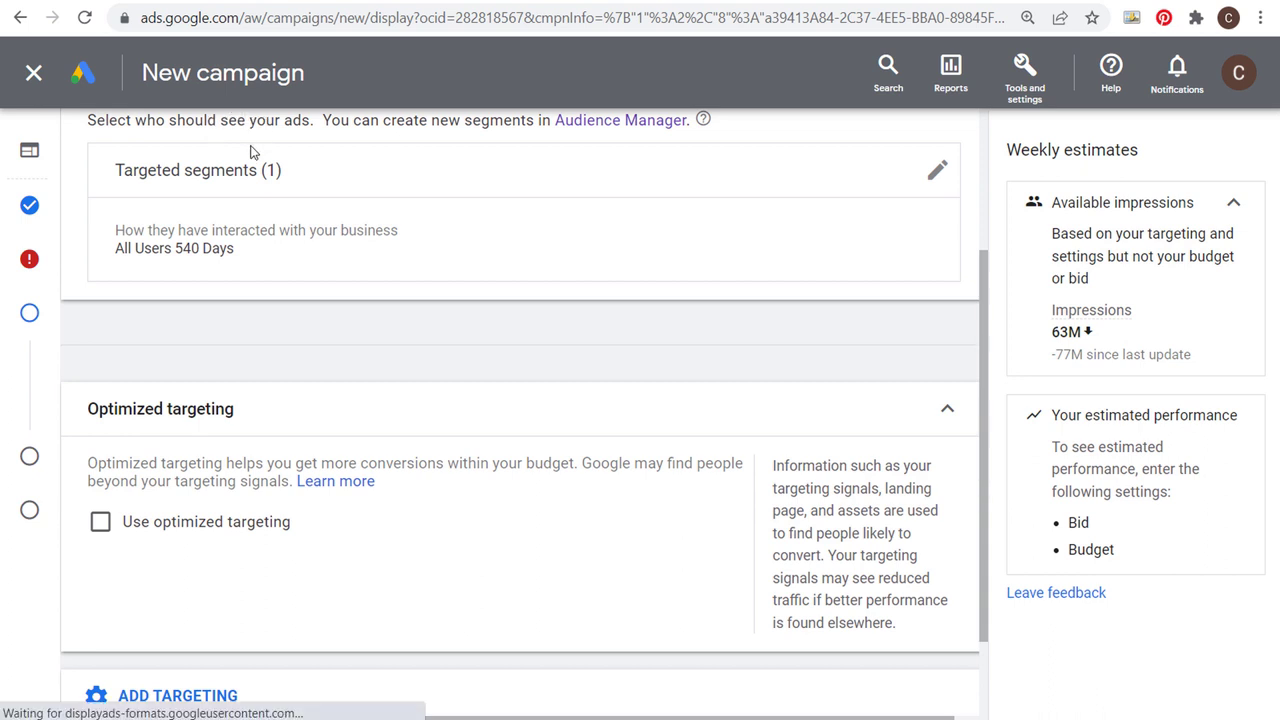
scroll(249, 176, up, 1)
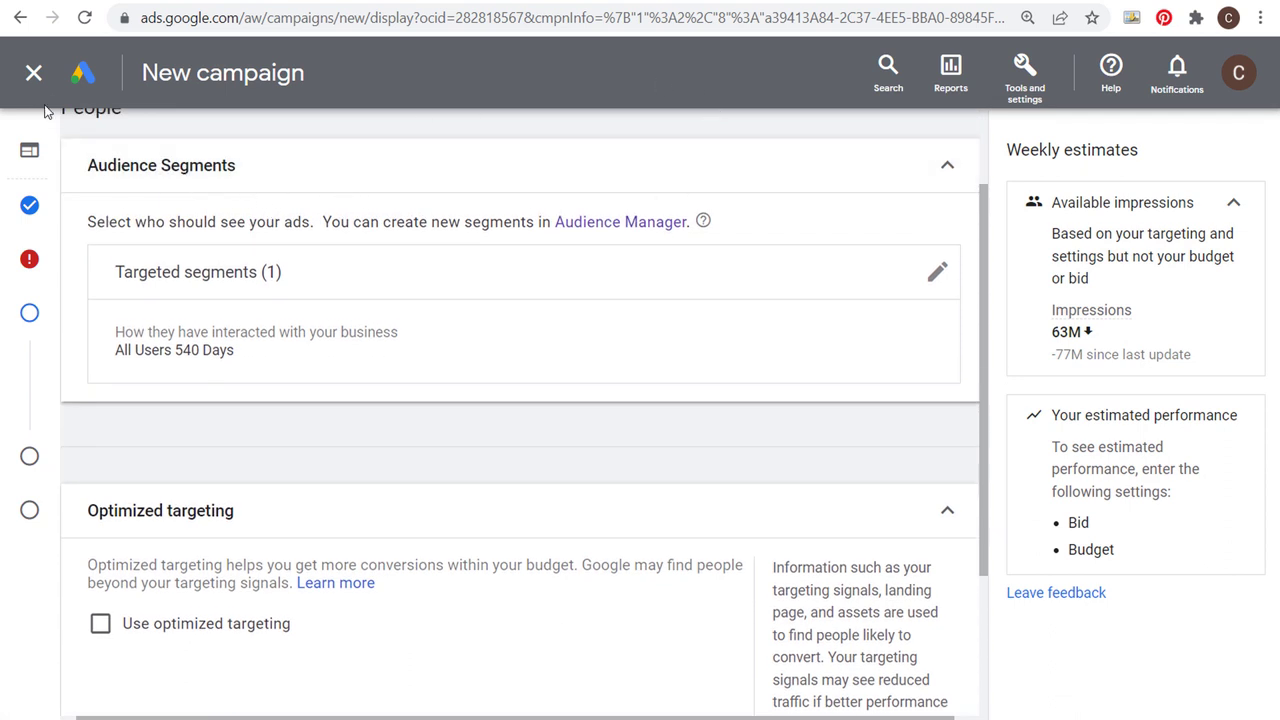
Step: Leave the unfinished Display campaign and start a new campaign with the Sales objective to look over the available campaign types
click(36, 76)
click(797, 435)
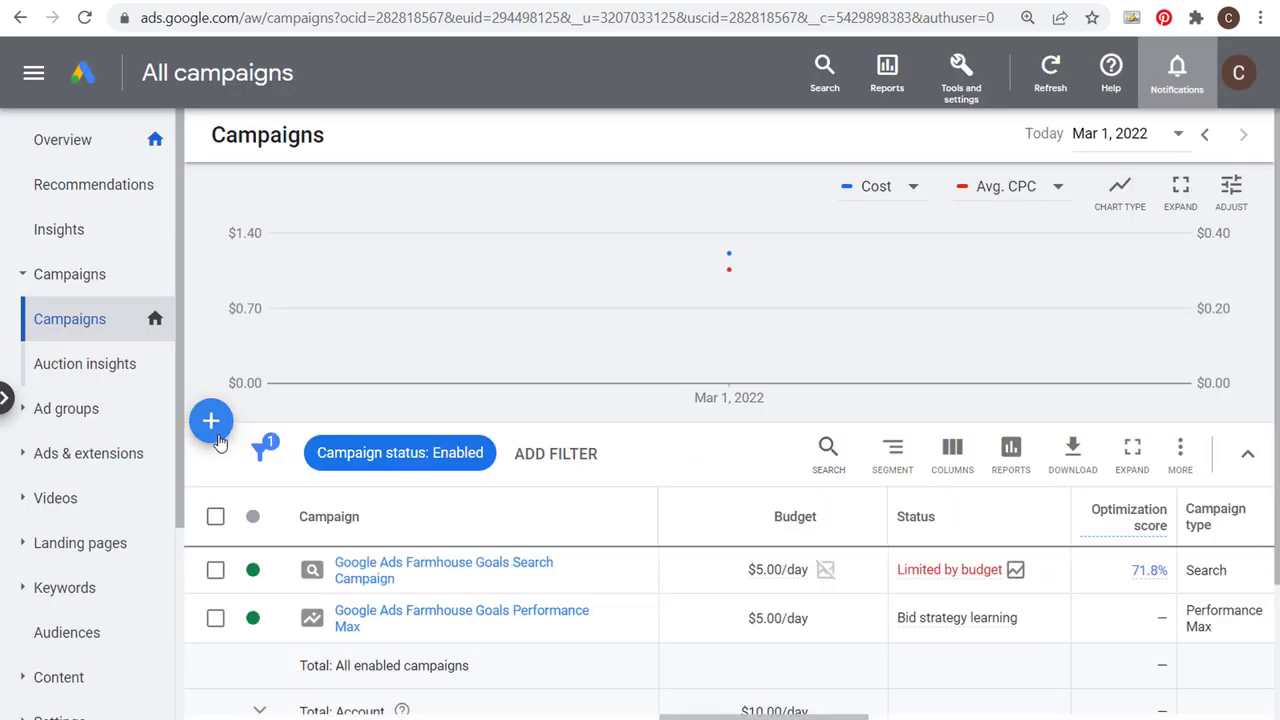
click(210, 422)
click(231, 447)
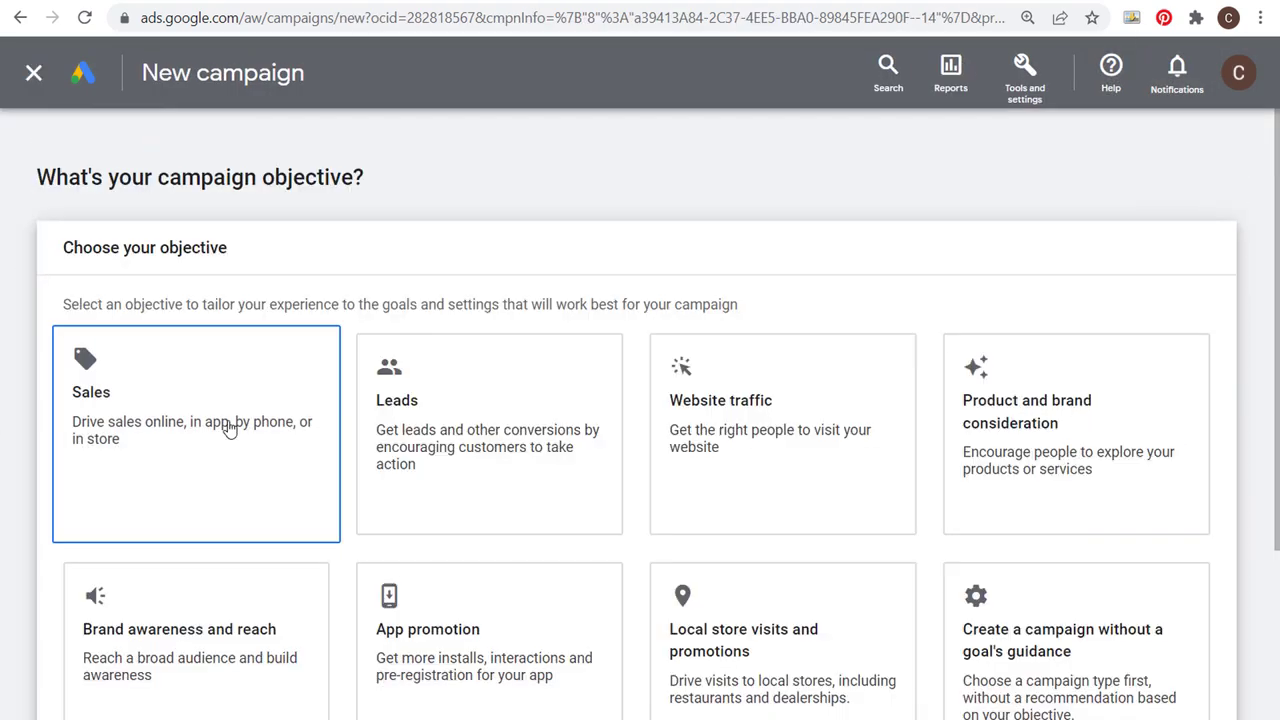
click(320, 420)
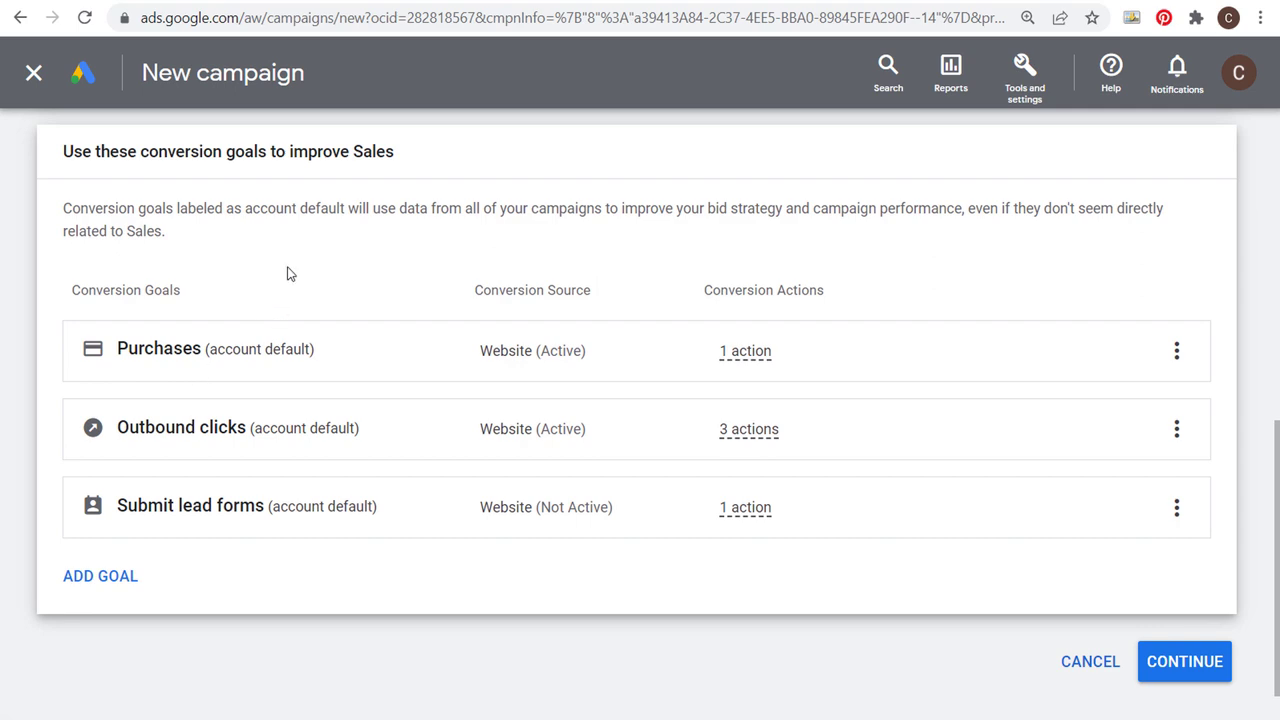
click(1207, 661)
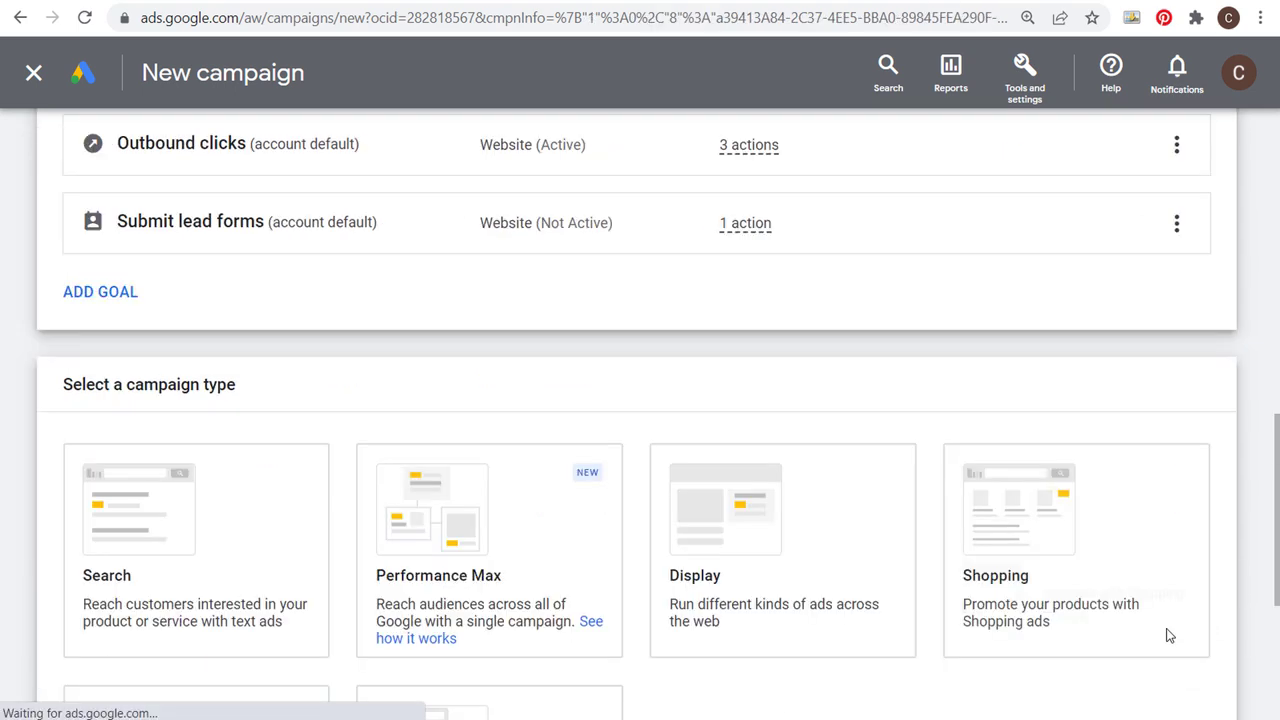
scroll(540, 270, up, 1)
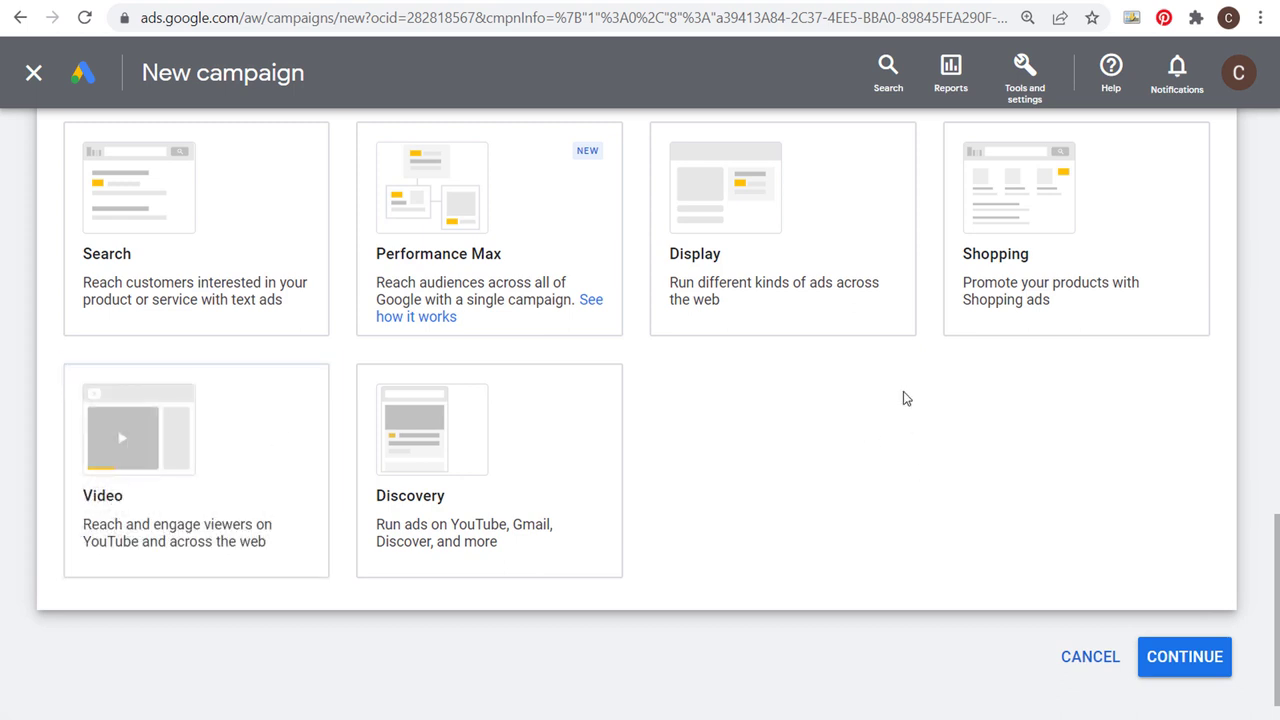
scroll(1006, 449, up, 5)
Step: Go to Audience manager in the shared library and start a new website visitors data segment
click(1022, 88)
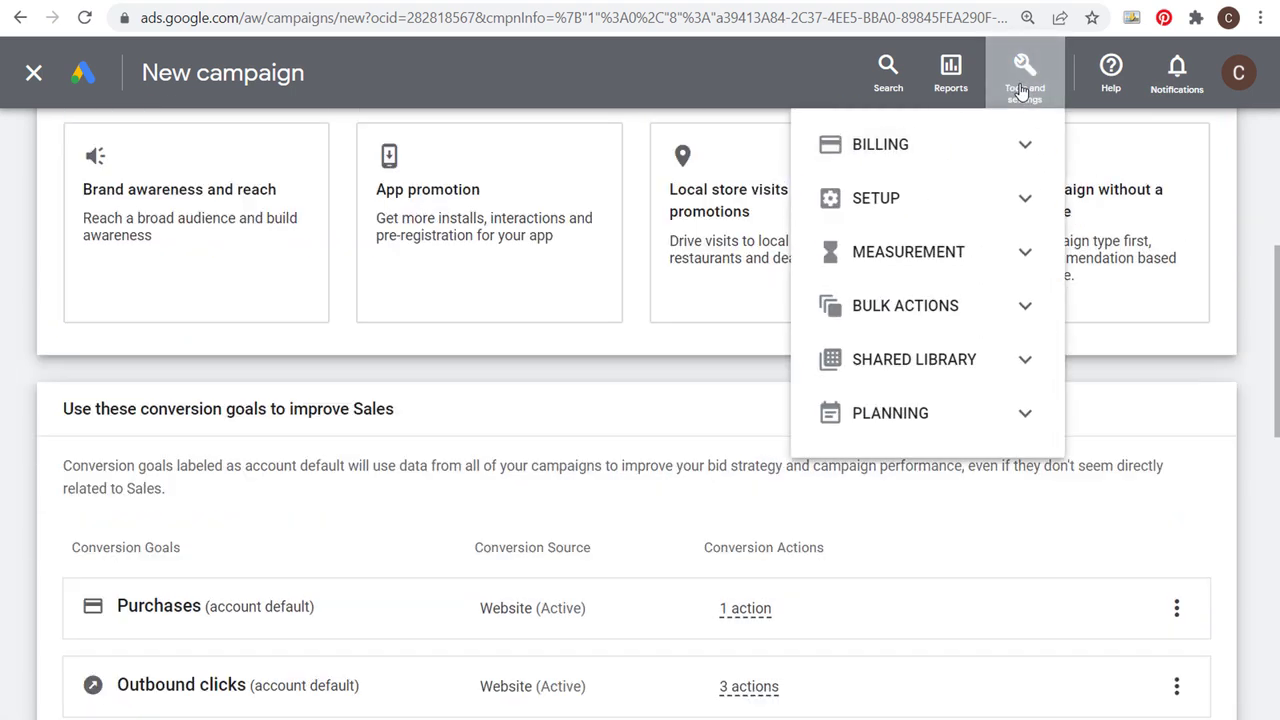
click(1026, 364)
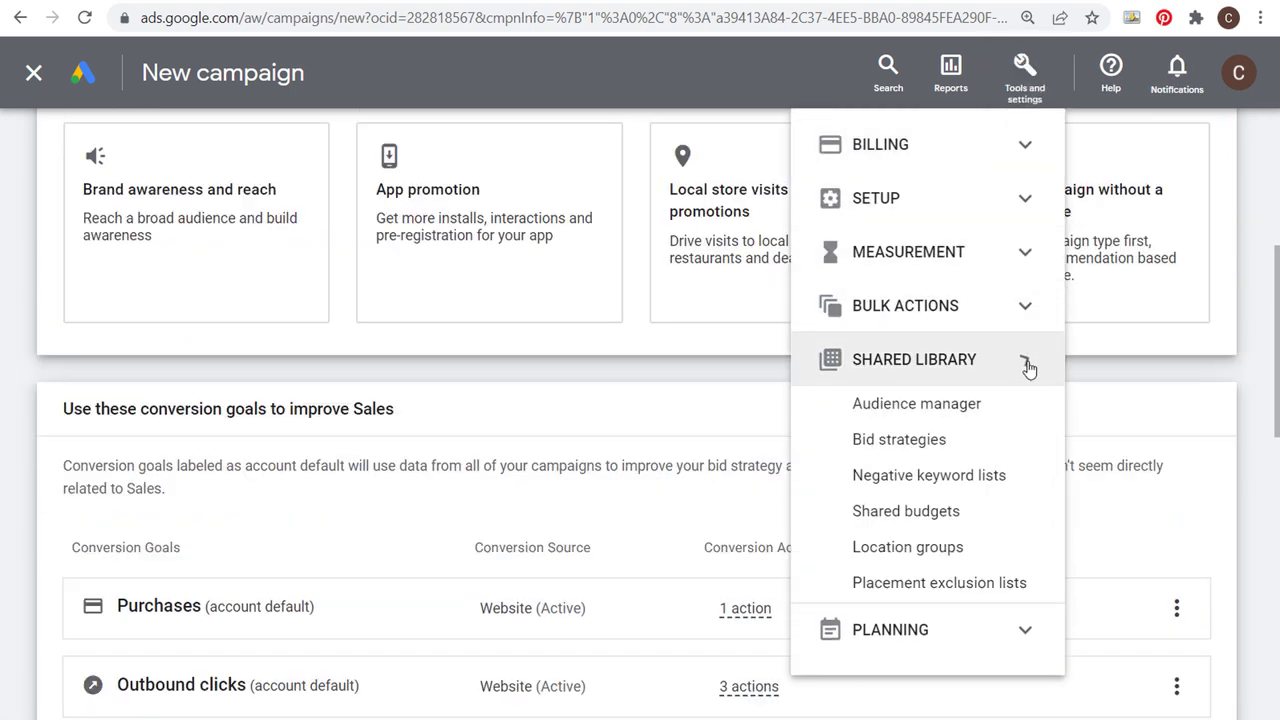
click(916, 405)
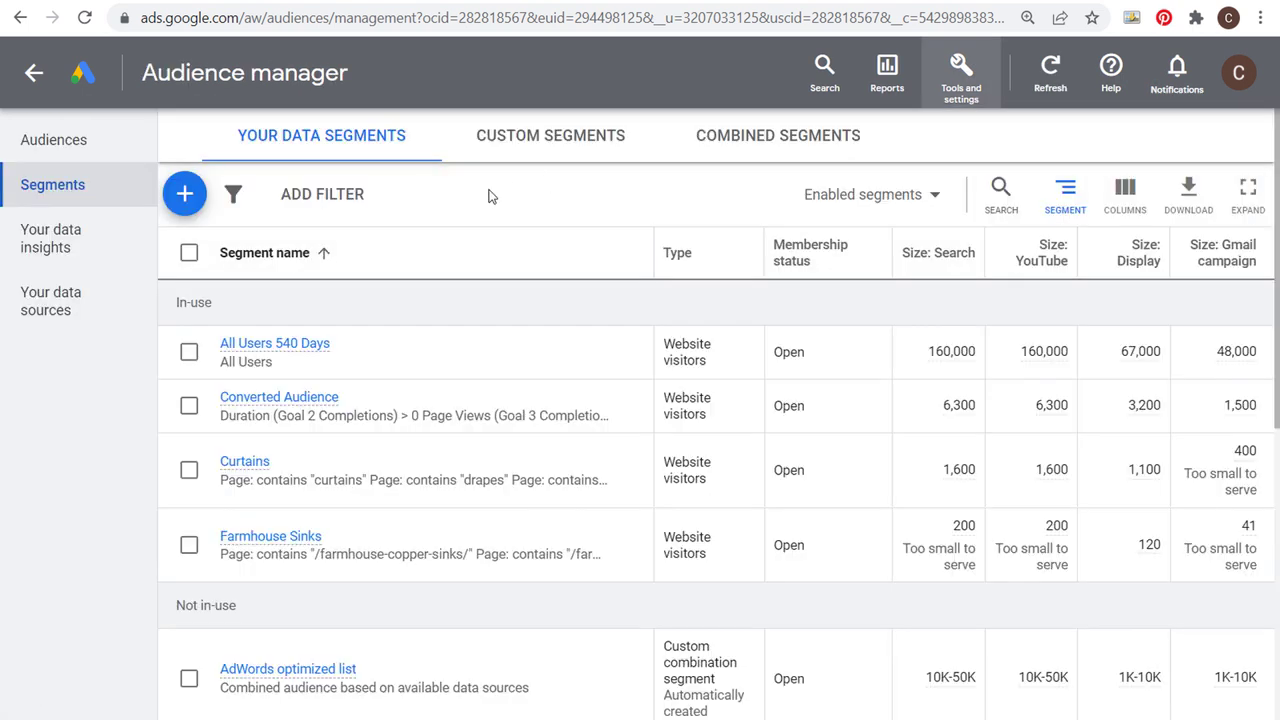
click(184, 194)
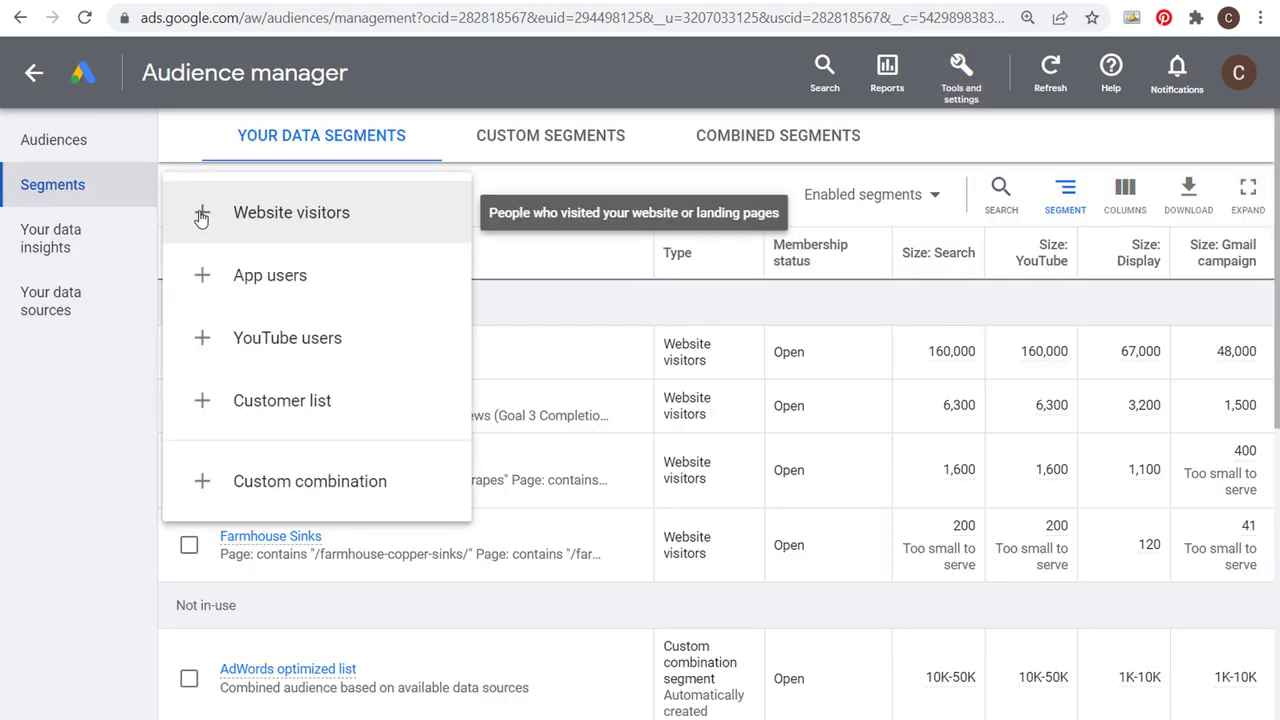
click(207, 220)
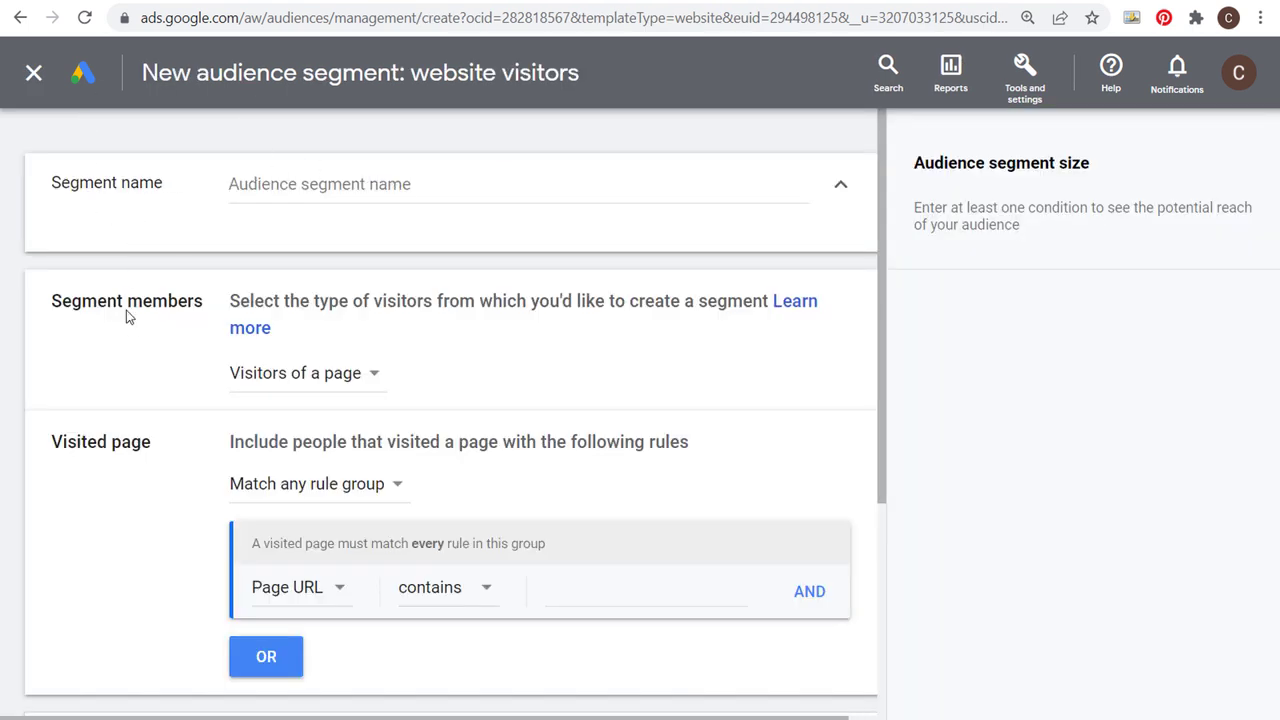
Step: Check the segment member types, keep Visitors of a page, and set the visited page rule to Page URL contains "sinks"
click(367, 378)
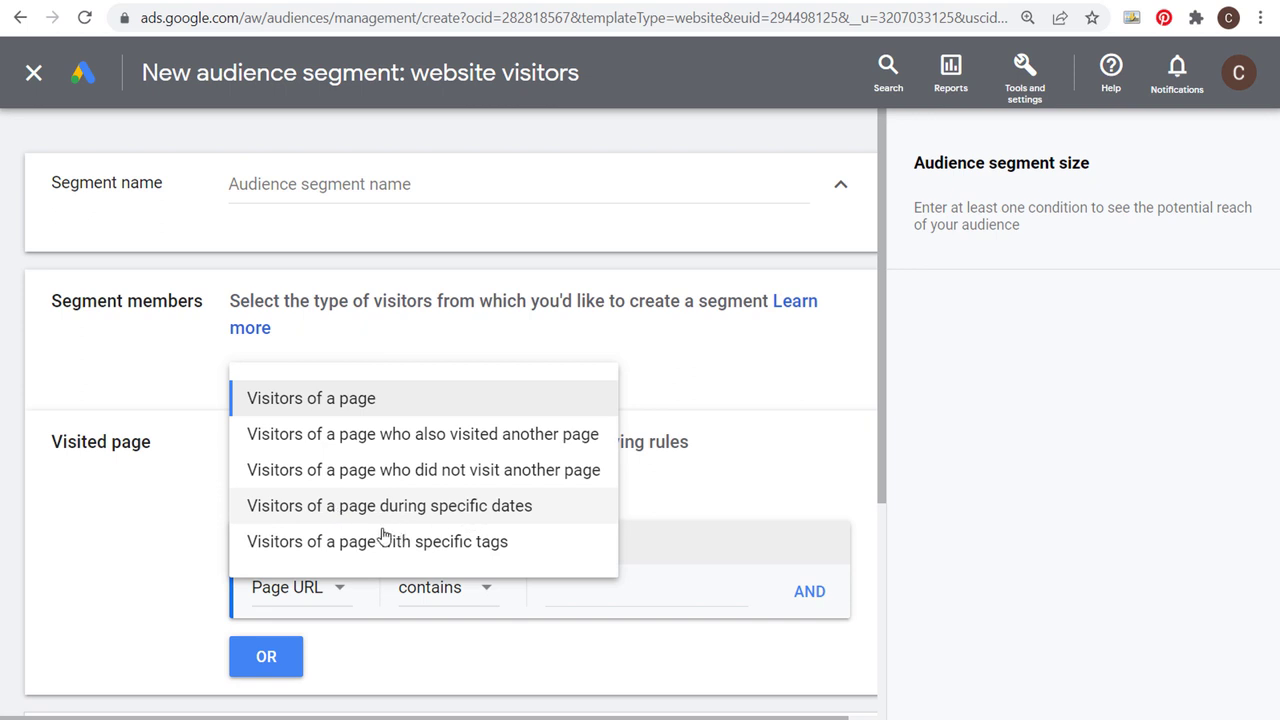
click(170, 497)
scroll(170, 497, down, 1)
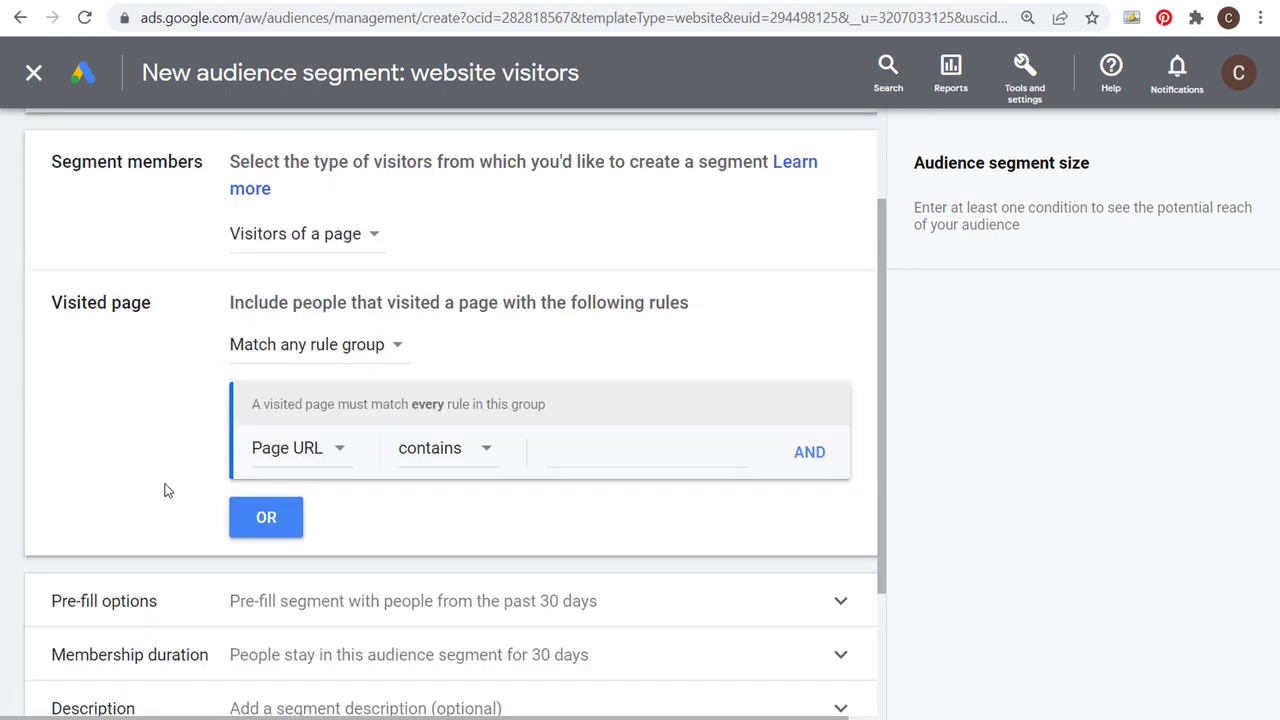
click(628, 455)
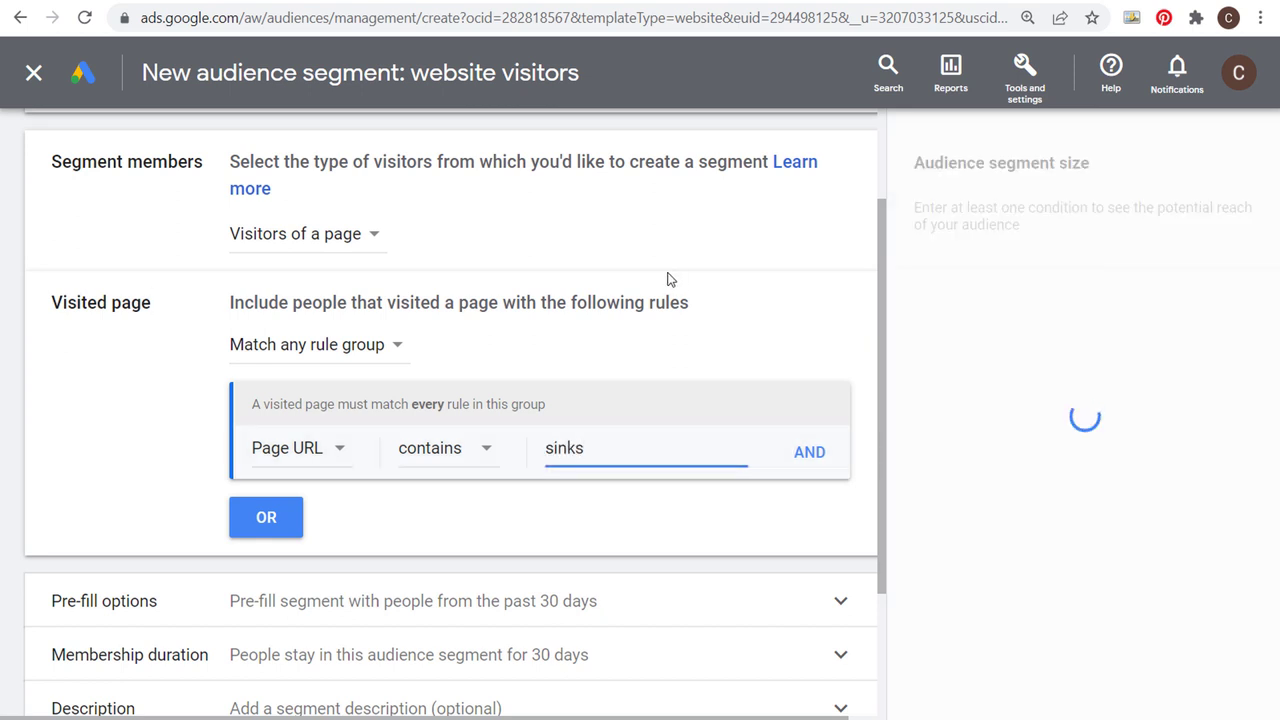
click(762, 250)
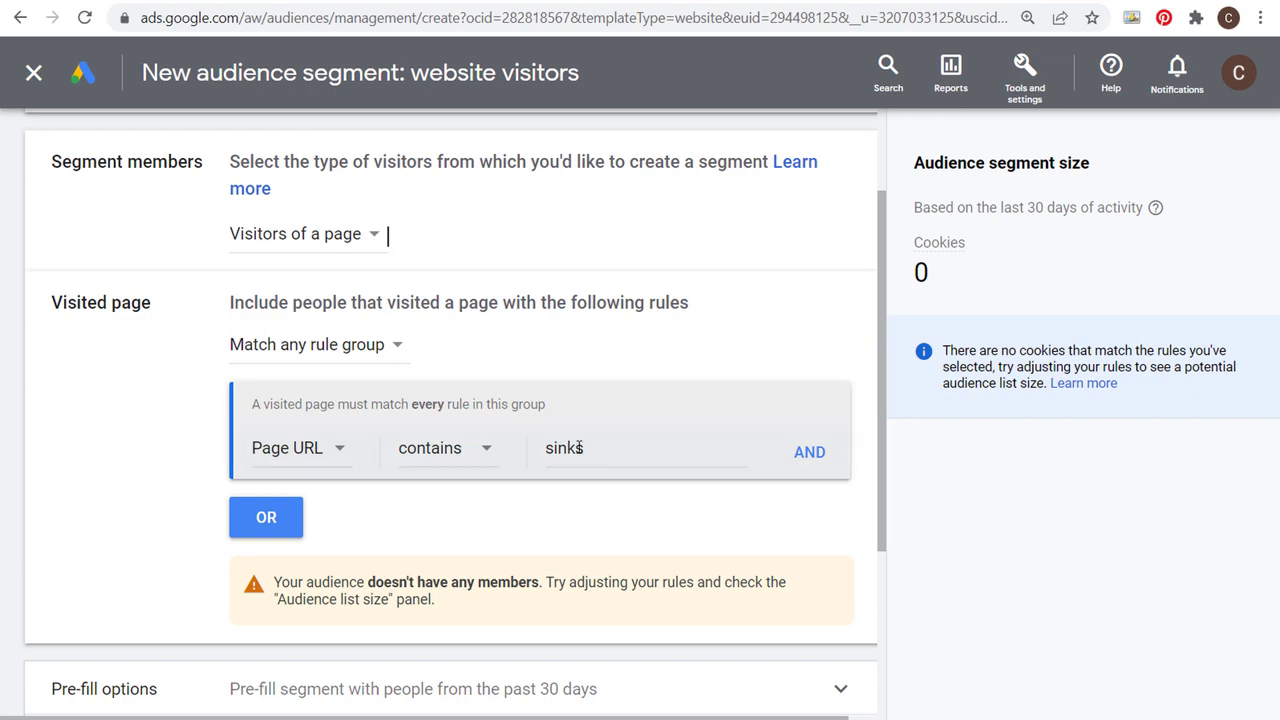
Step: Expand the new segment's pre-fill options and review the choices against the Page URL rule
scroll(171, 334, down, 3)
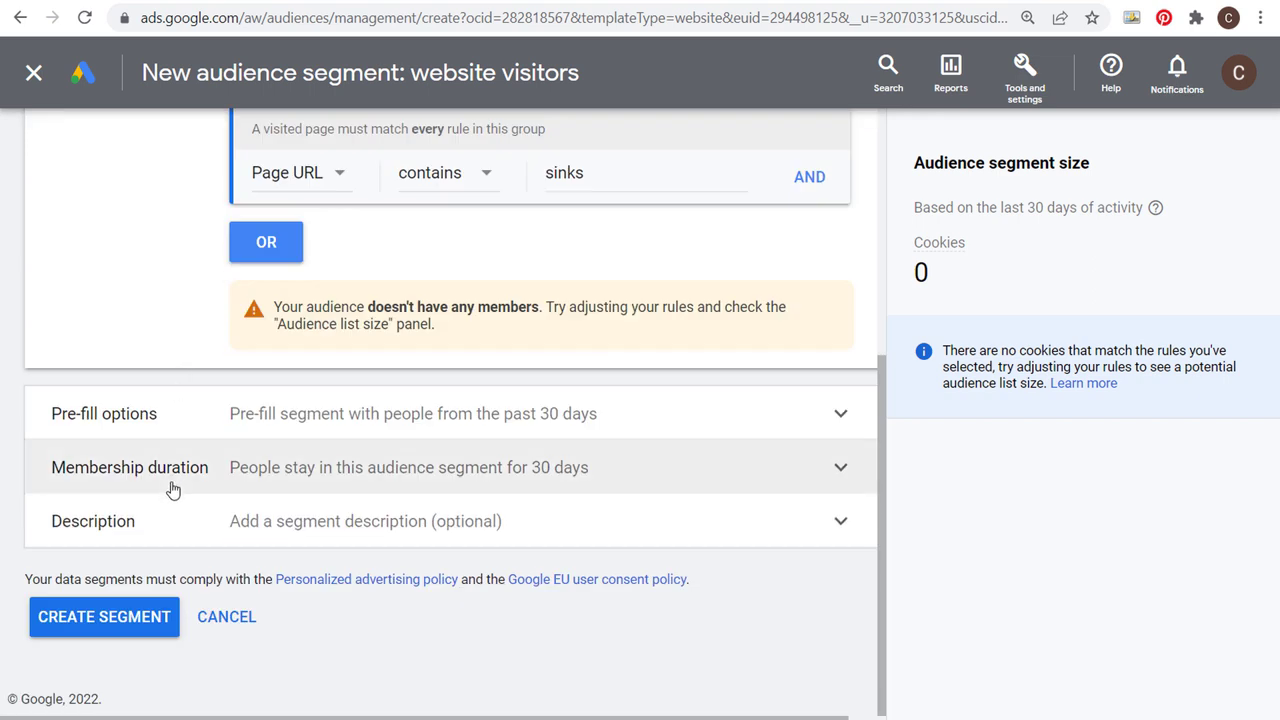
click(370, 432)
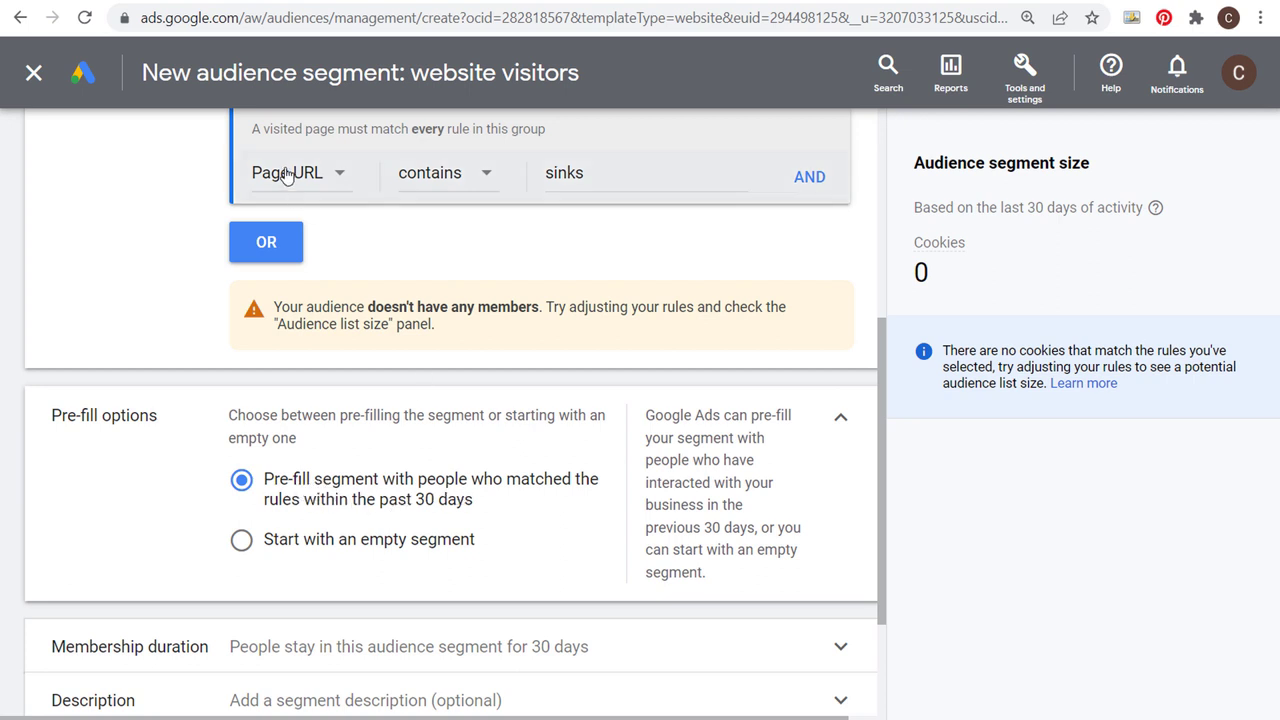
click(613, 233)
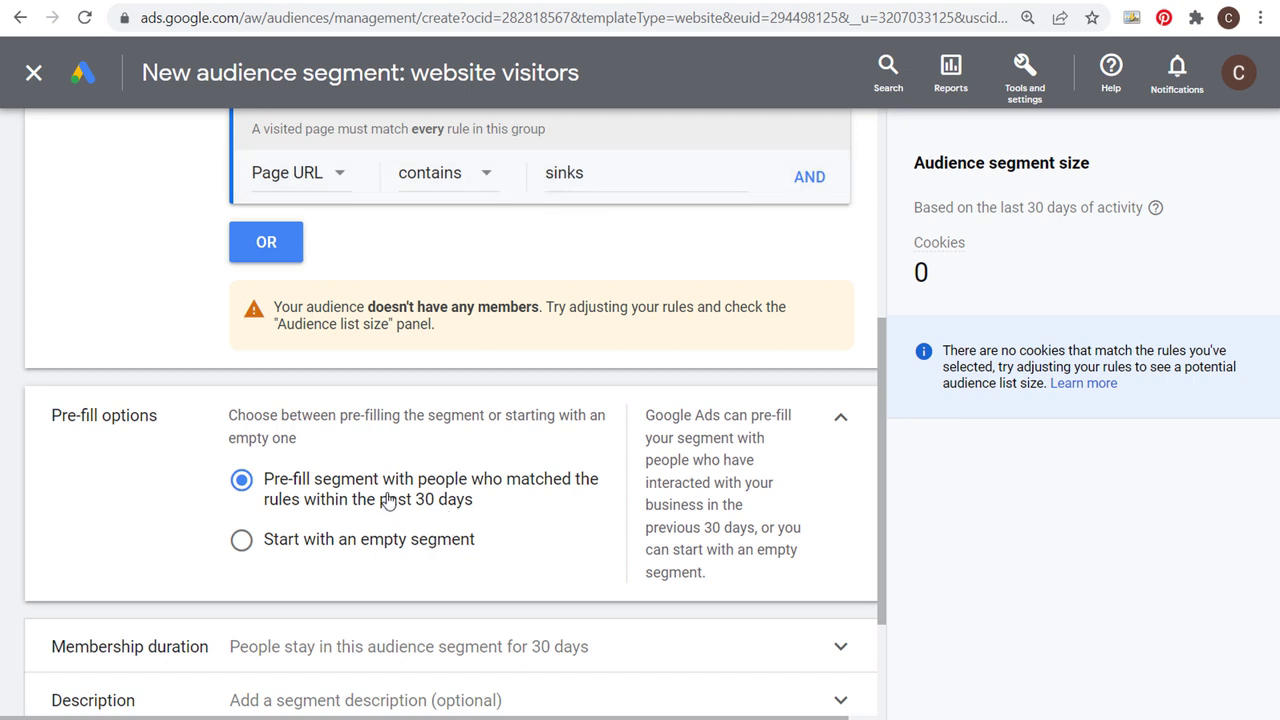
Step: Set the new segment's membership duration to 7 days and check the maximum duration allowed
scroll(415, 470, down, 2)
click(316, 510)
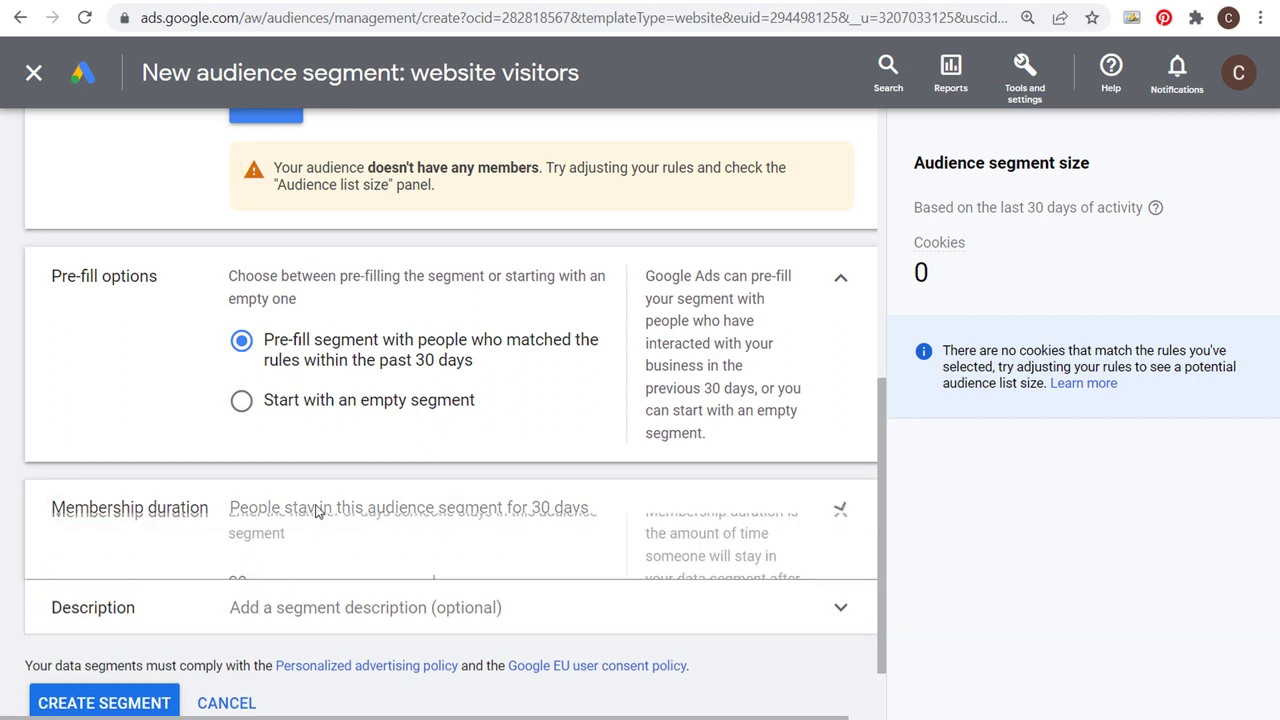
drag(290, 508, 456, 510)
click(456, 510)
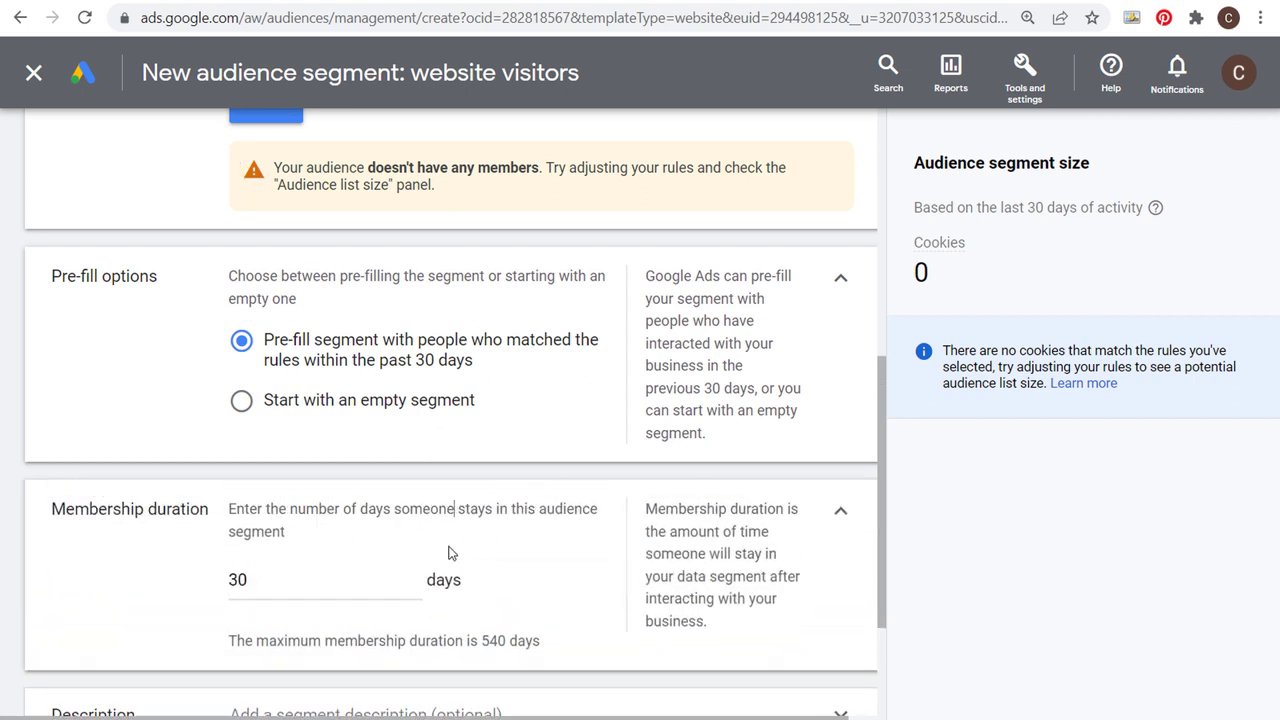
drag(337, 580, 230, 574)
text(7)
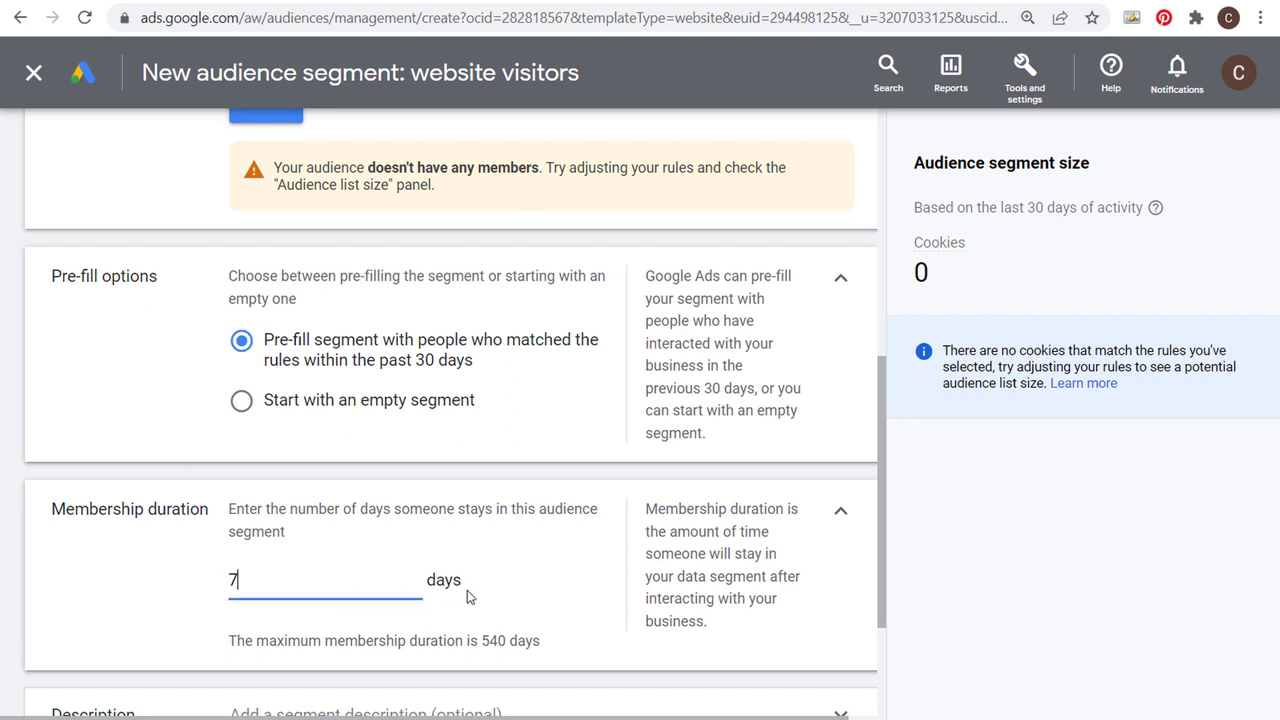
double_click(497, 641)
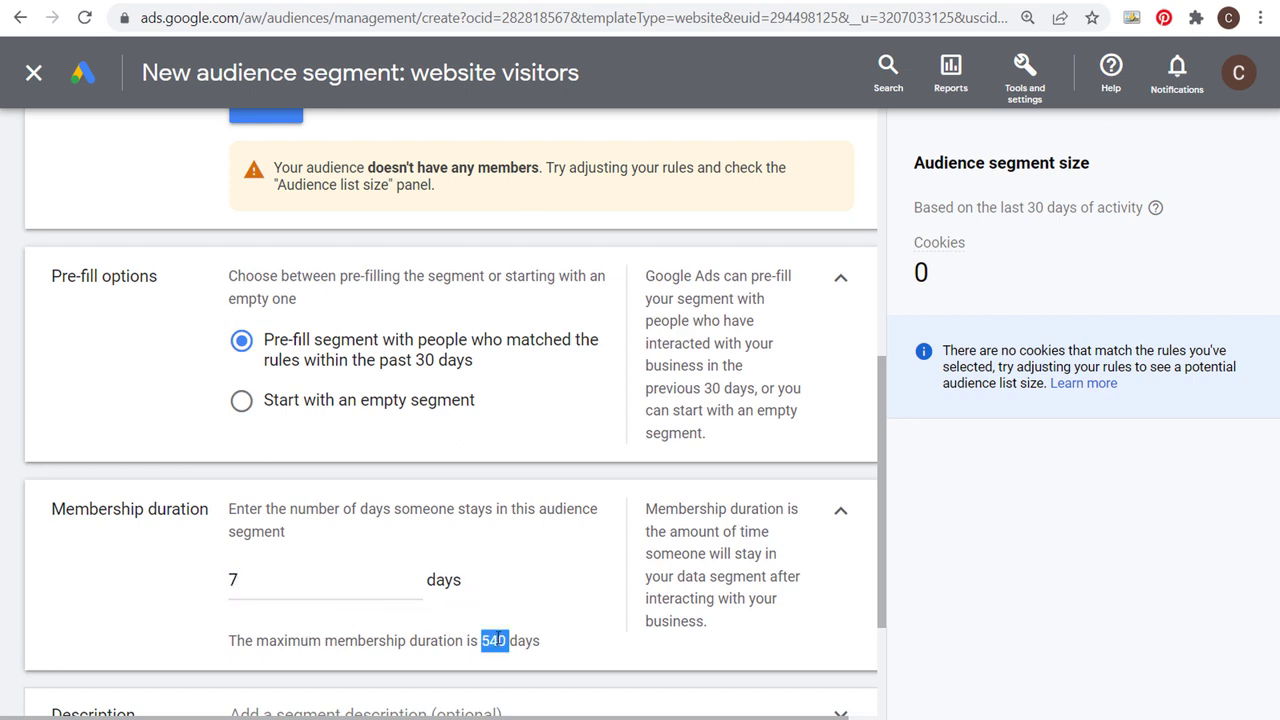
Step: Set the new segment's membership duration to 3 days and review it against the Page URL contains "sinks" rule
double_click(232, 576)
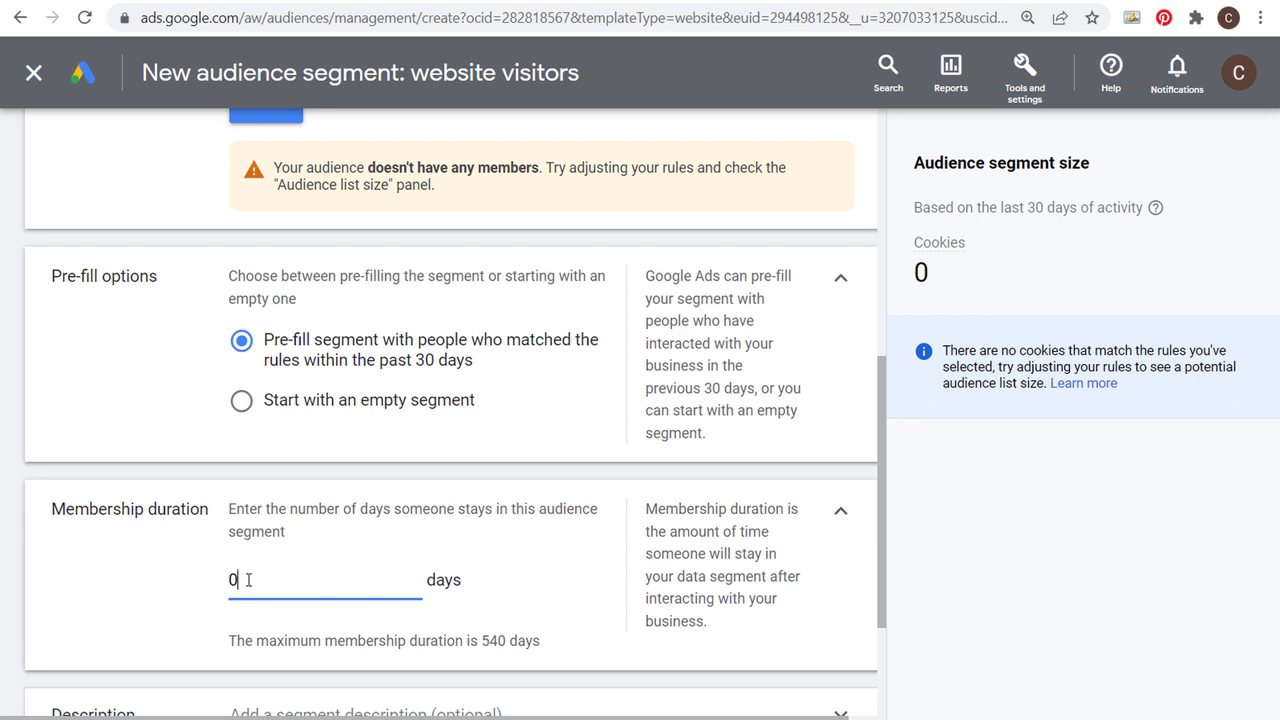
drag(248, 580, 193, 581)
text(3)
scroll(459, 287, up, 2)
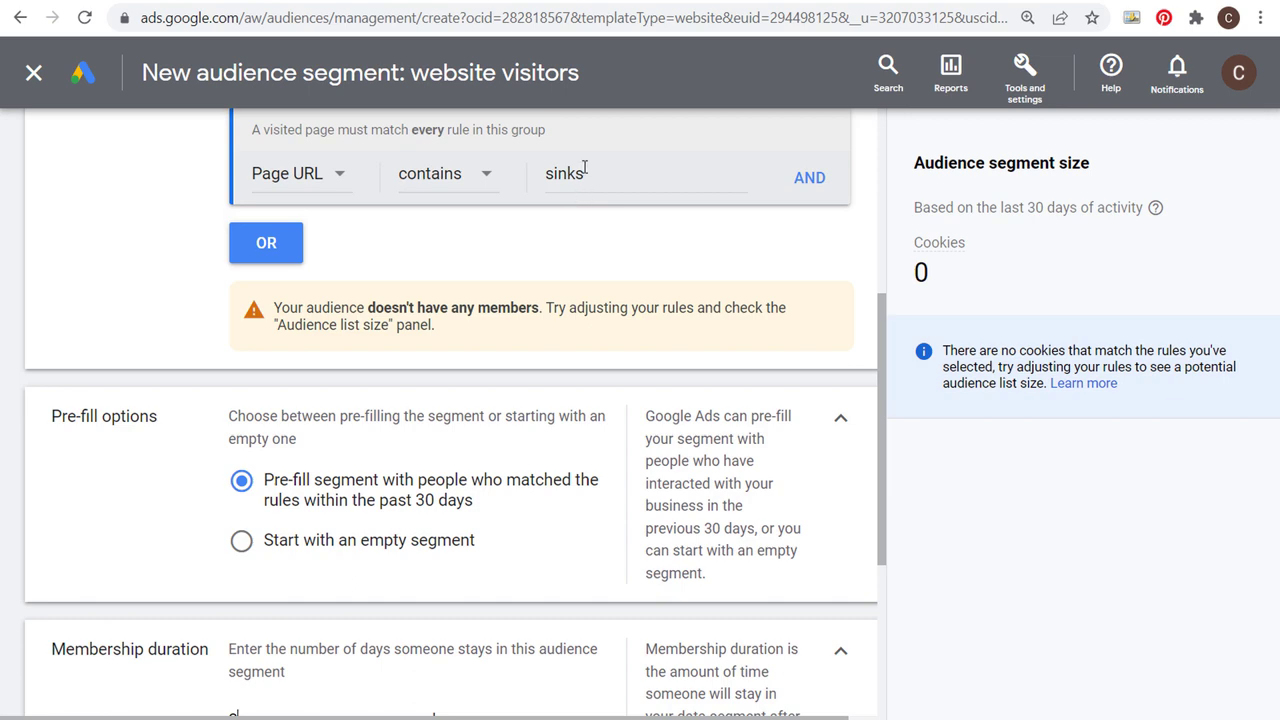
scroll(588, 245, down, 2)
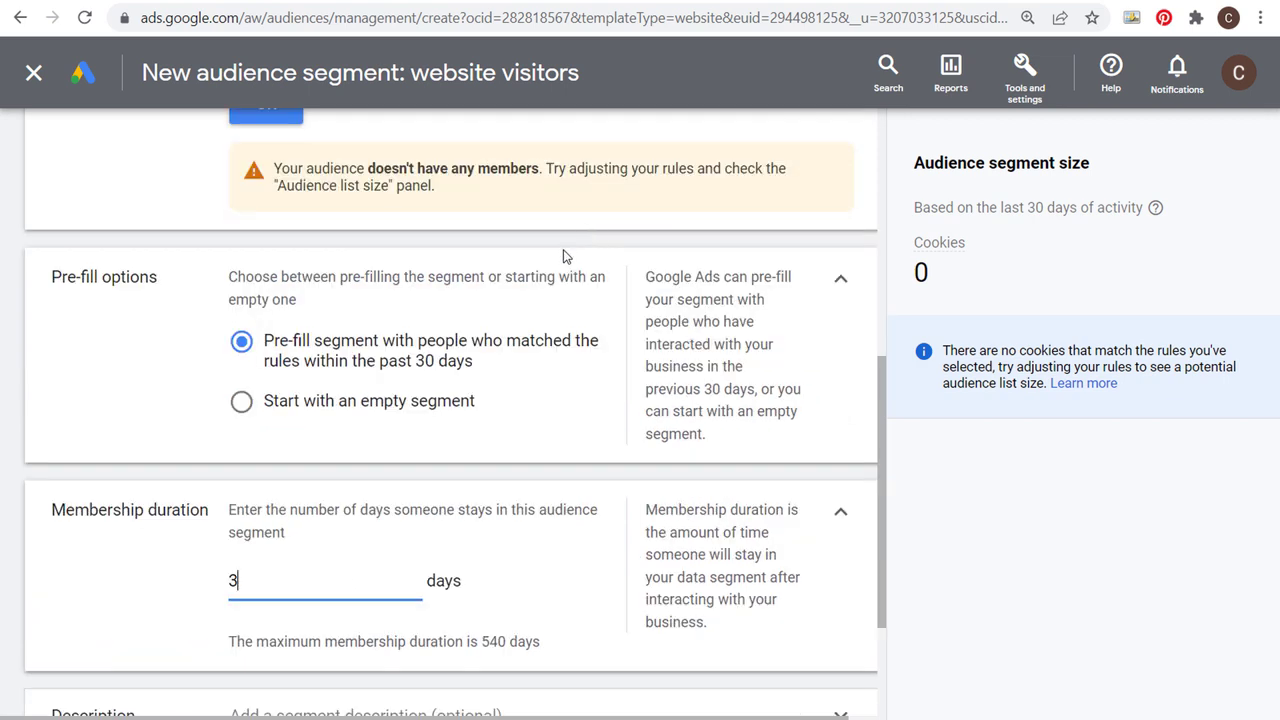
scroll(563, 257, down, 2)
scroll(580, 297, up, 4)
scroll(538, 331, up, 2)
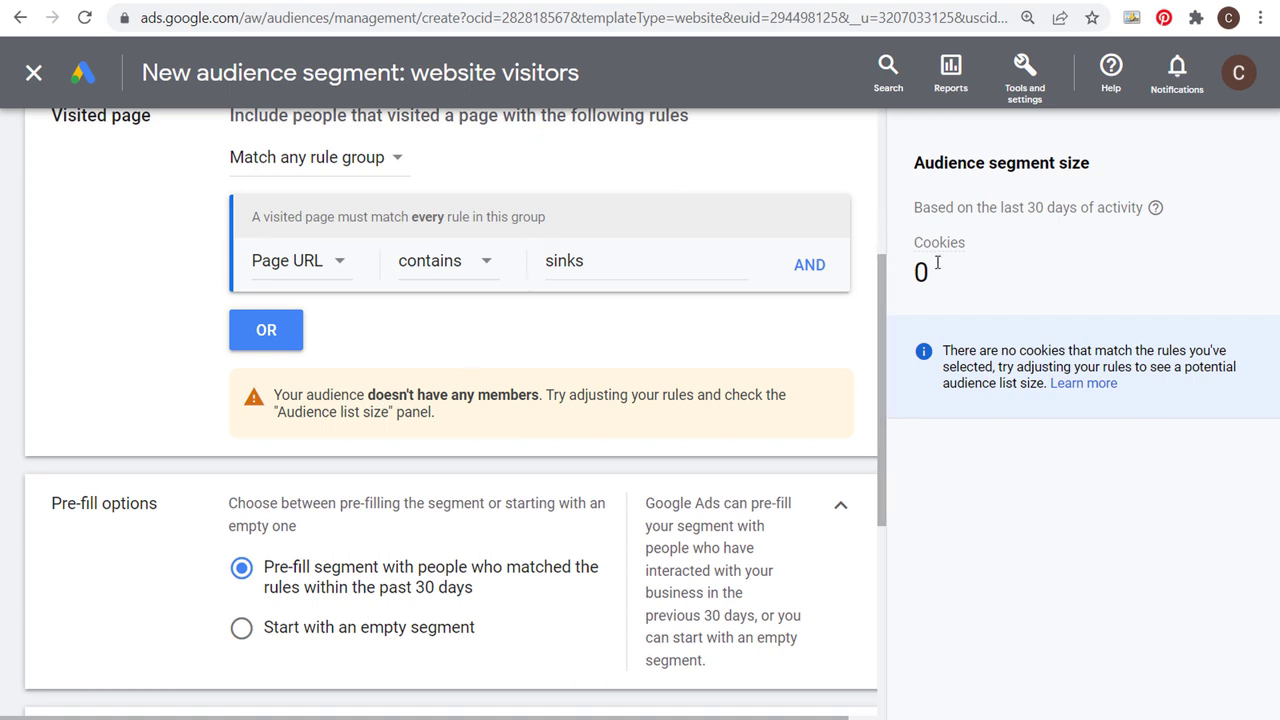
Step: Check the cookie count in the audience segment size estimate and cancel the new website visitors segment
drag(936, 262, 900, 270)
click(997, 287)
drag(962, 270, 895, 270)
click(996, 267)
scroll(356, 428, down, 4)
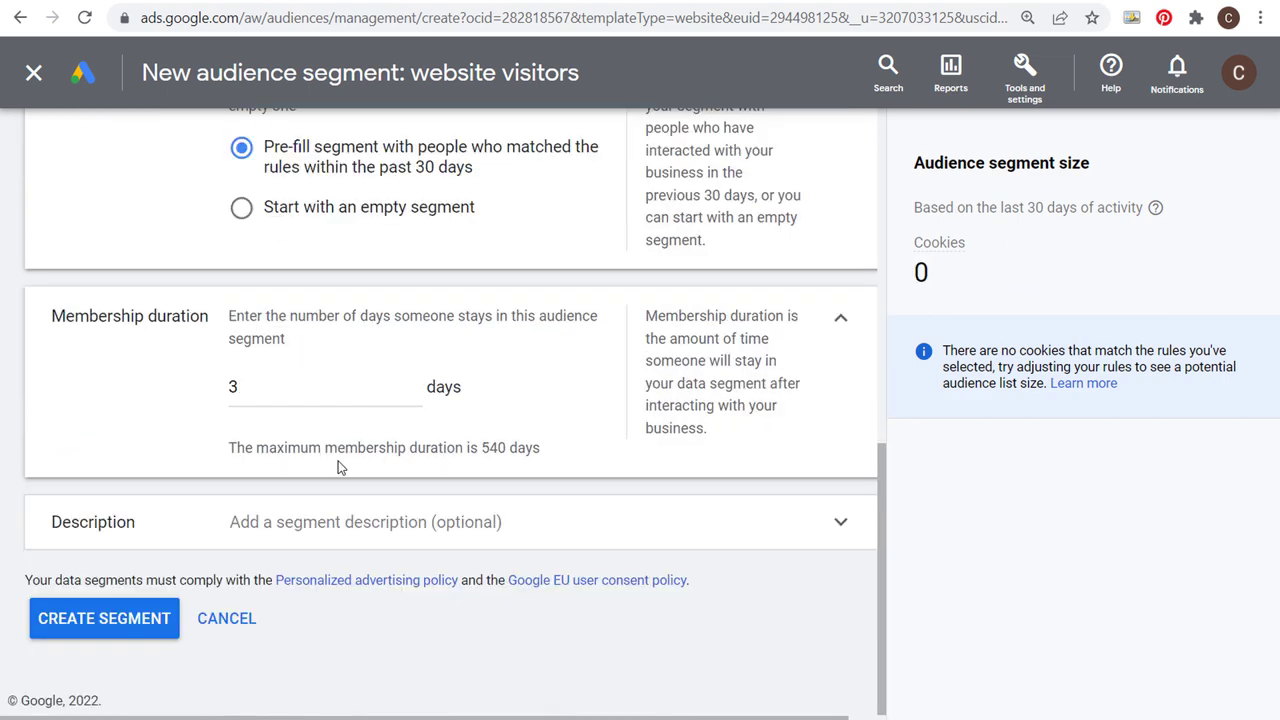
click(226, 619)
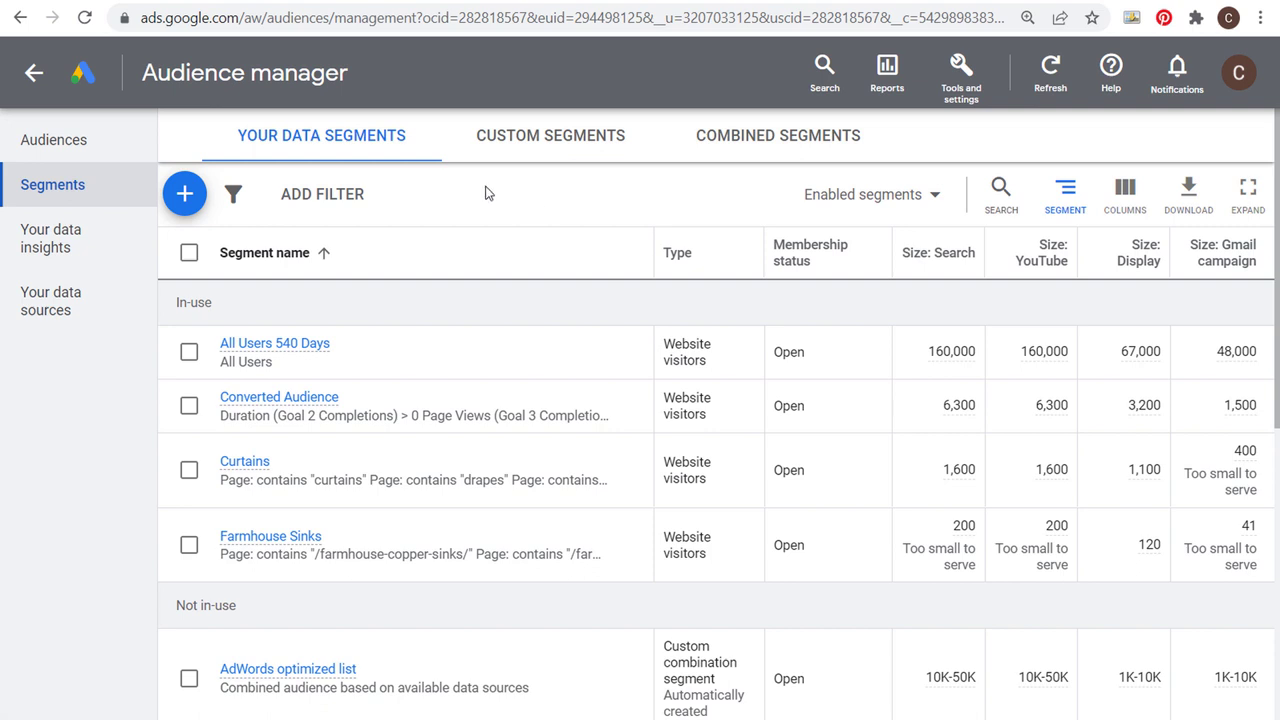
Step: Start a new YouTube users data segment and check which YouTube channel it uses
click(188, 192)
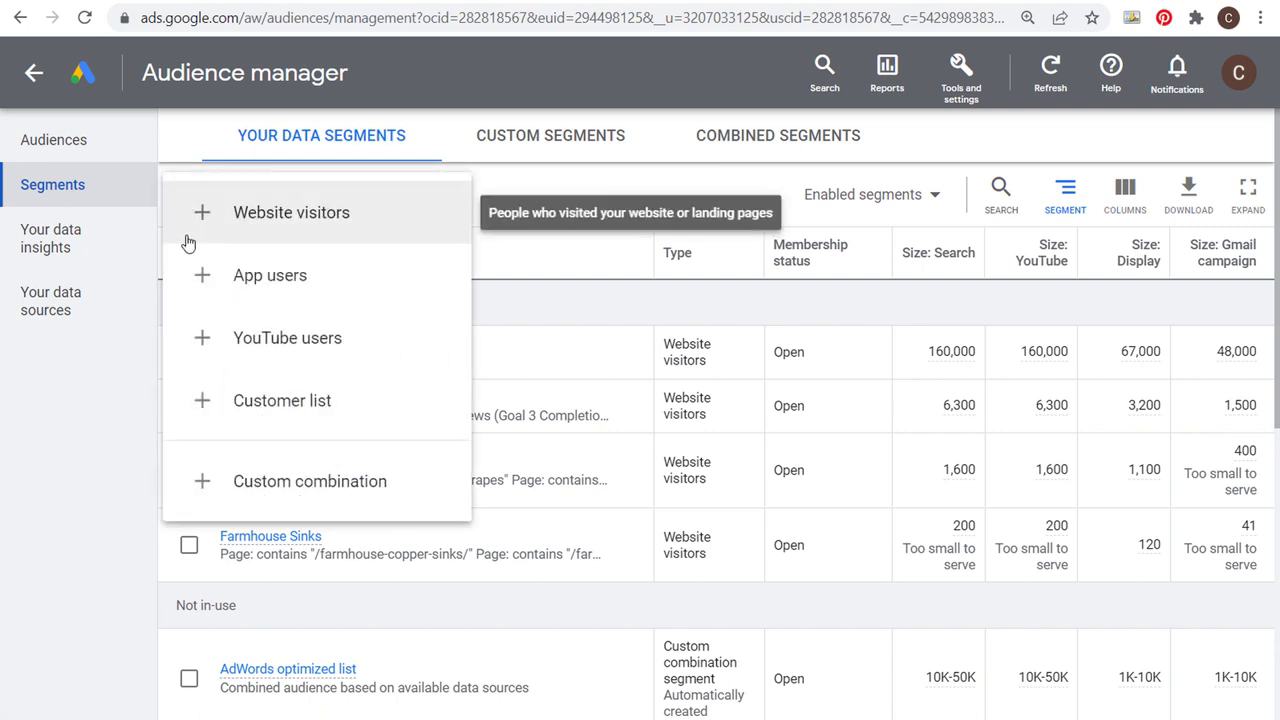
click(208, 339)
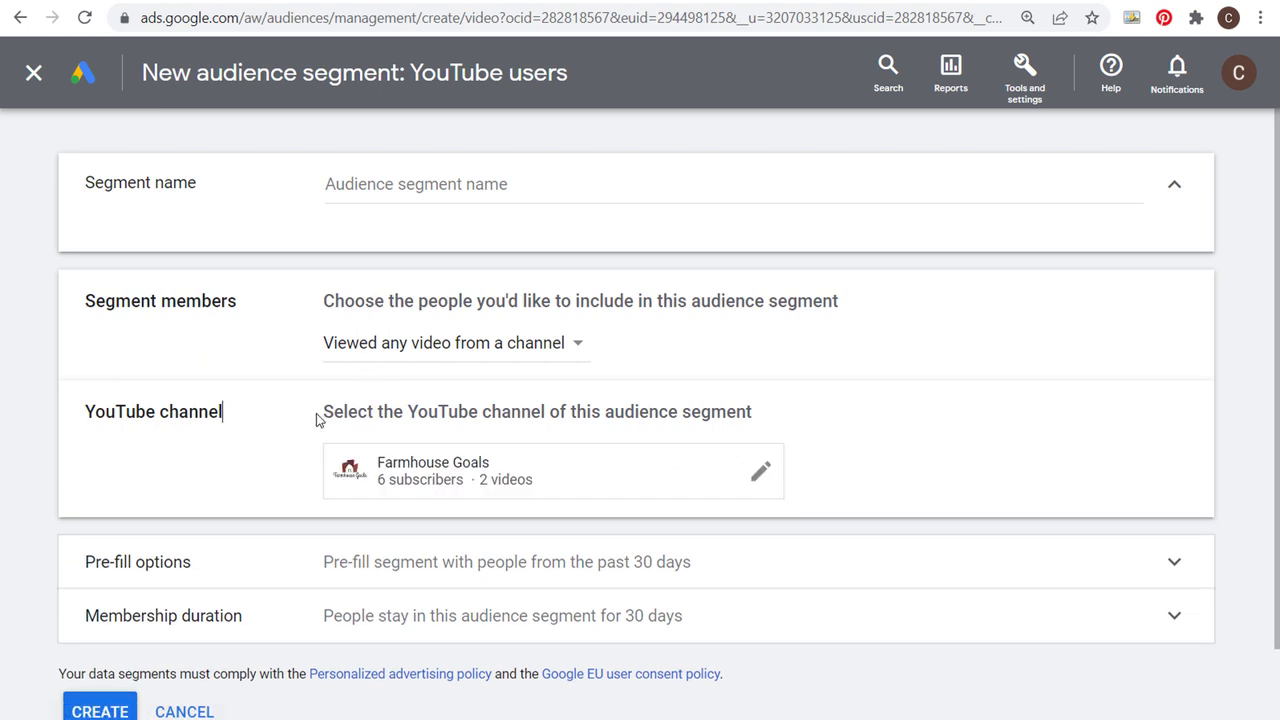
drag(325, 416, 692, 430)
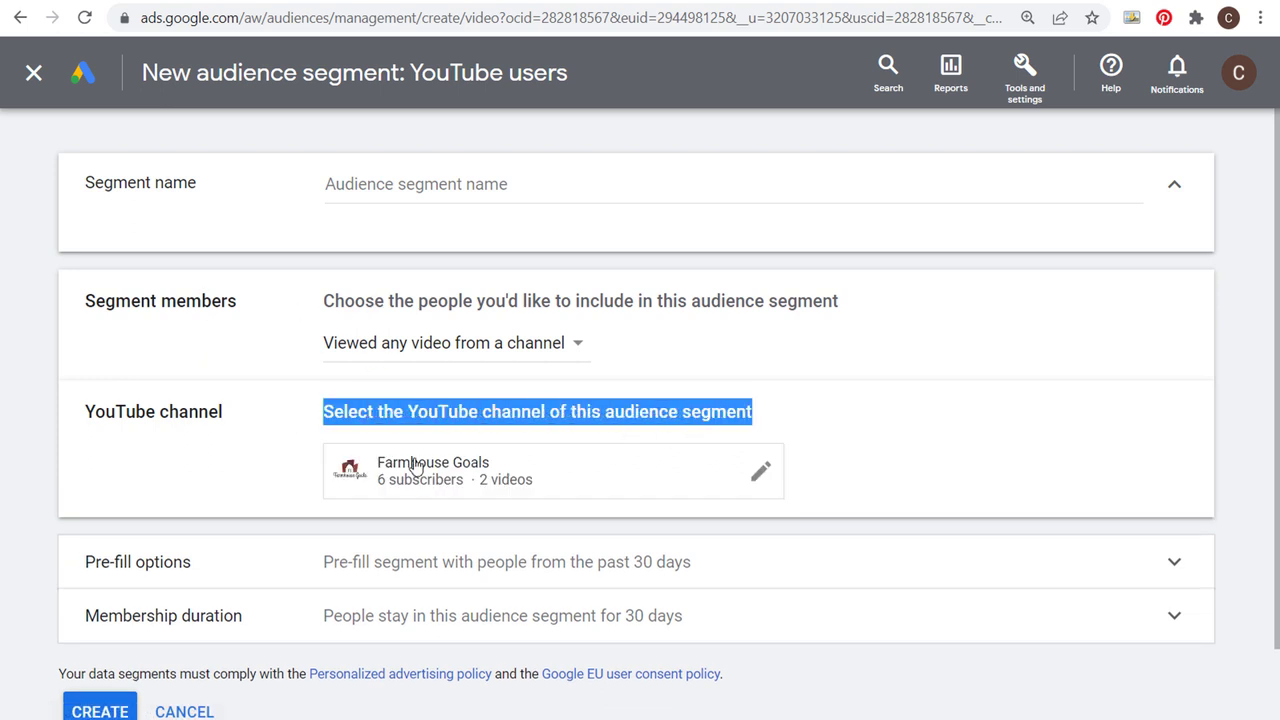
click(211, 416)
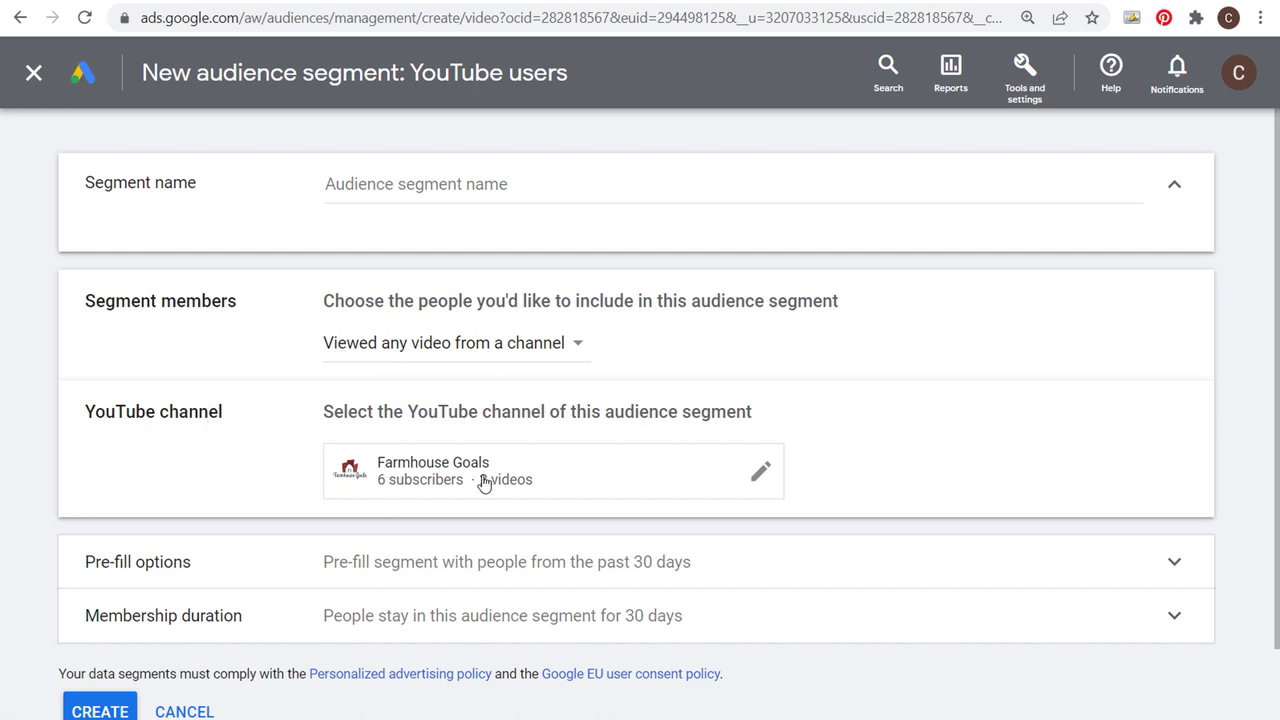
Step: Expand the YouTube segment's pre-fill options and membership duration, and review the available segment member types without changing them
click(549, 580)
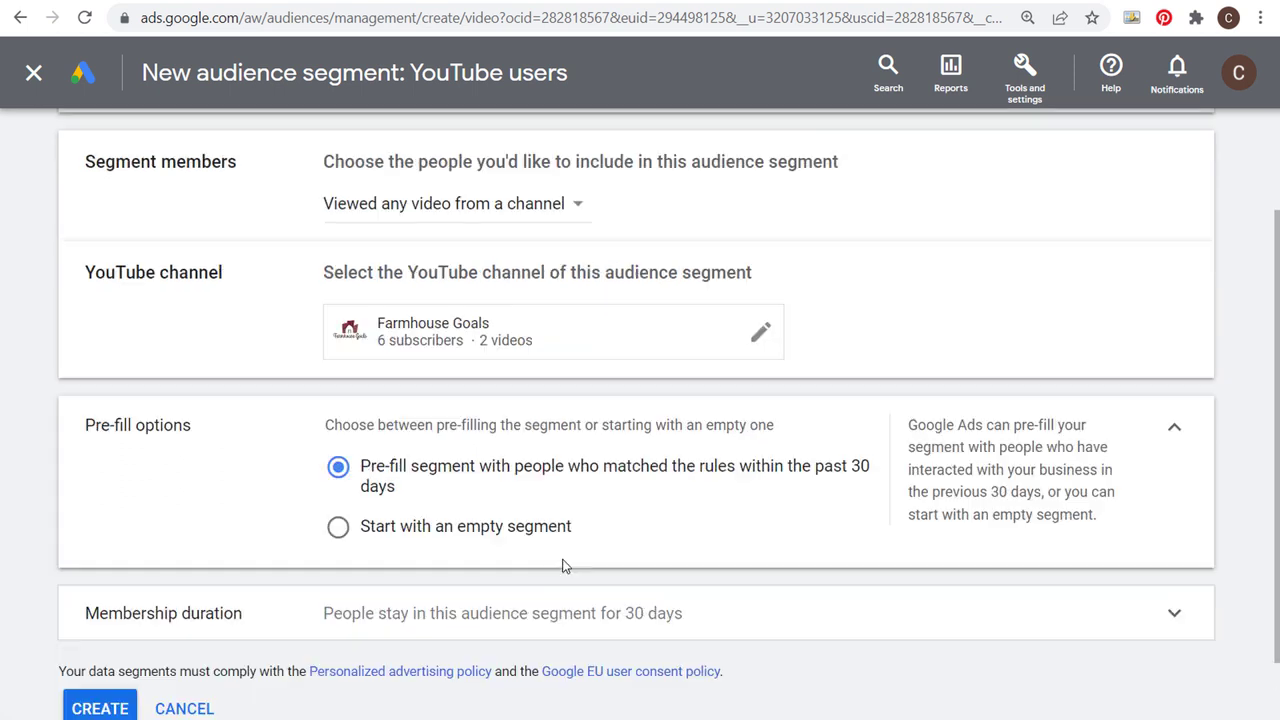
click(723, 611)
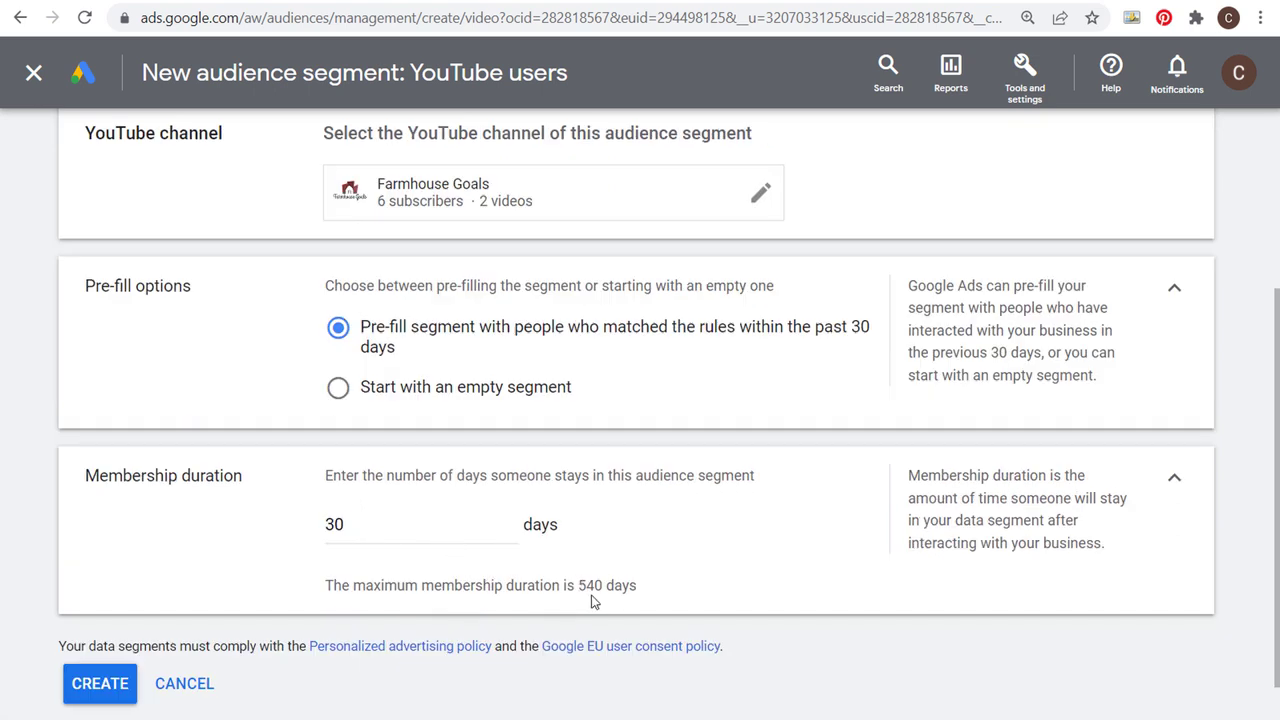
scroll(771, 556, up, 3)
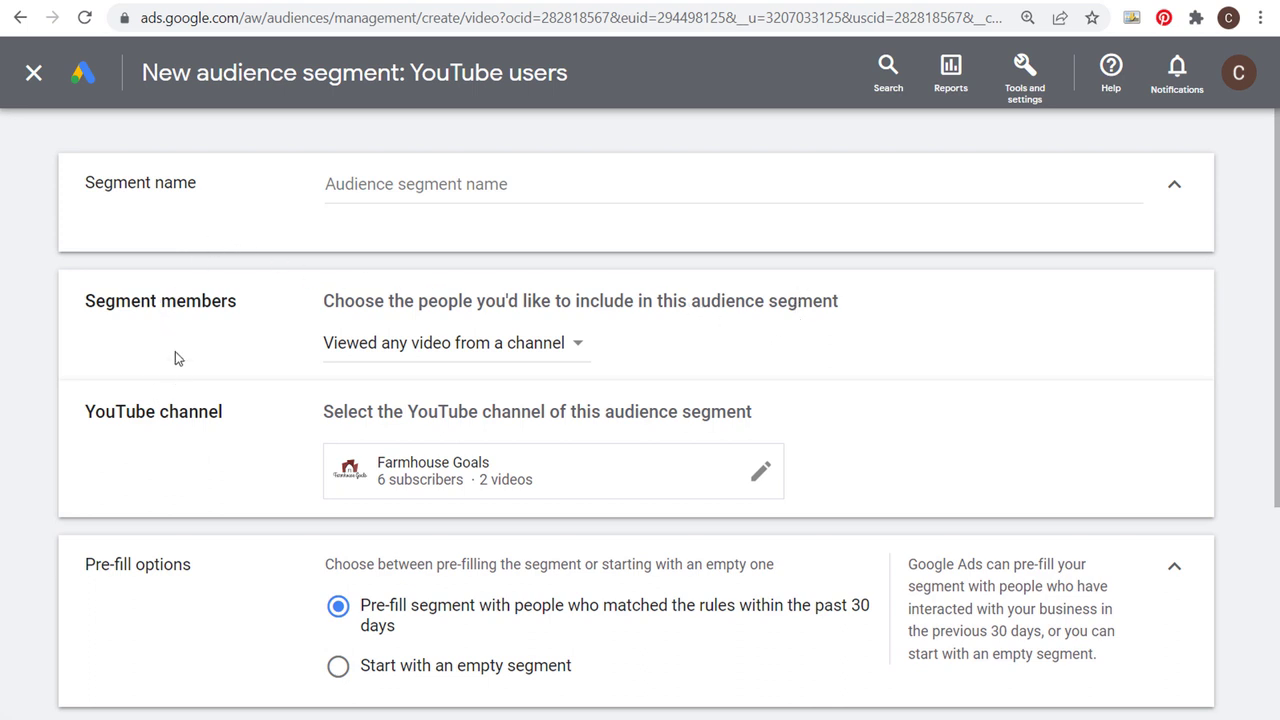
click(402, 345)
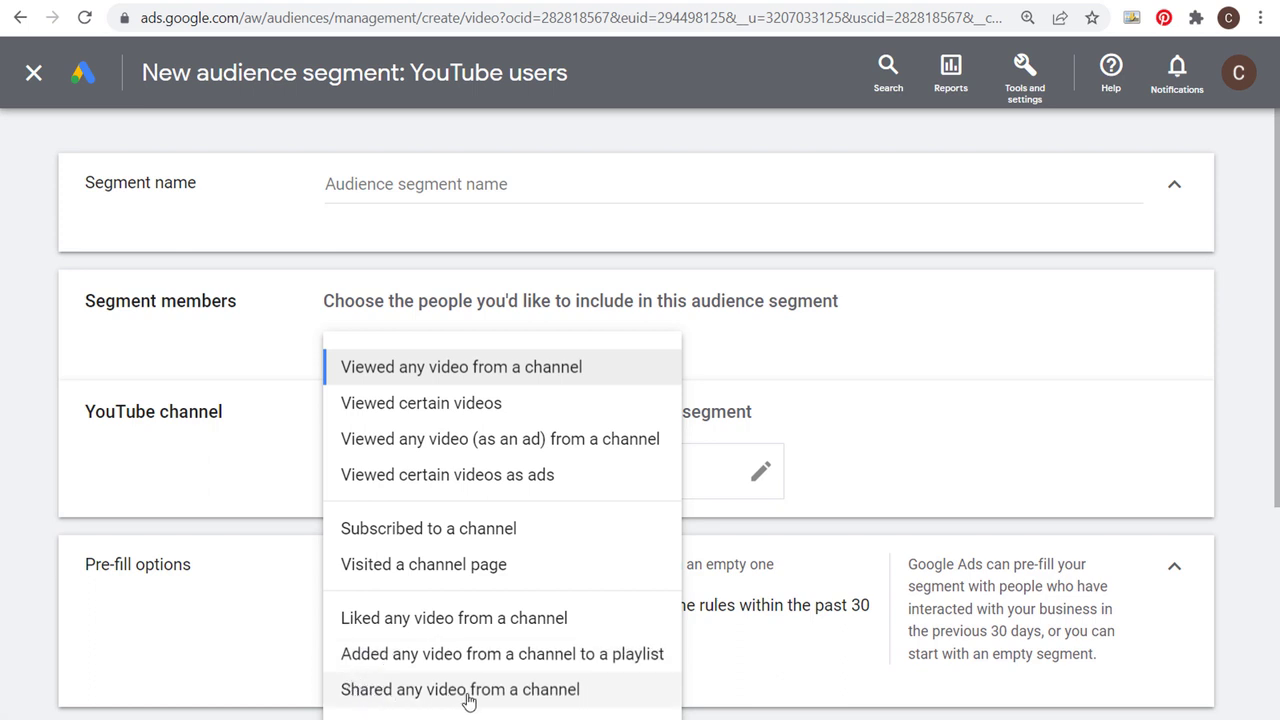
click(1022, 329)
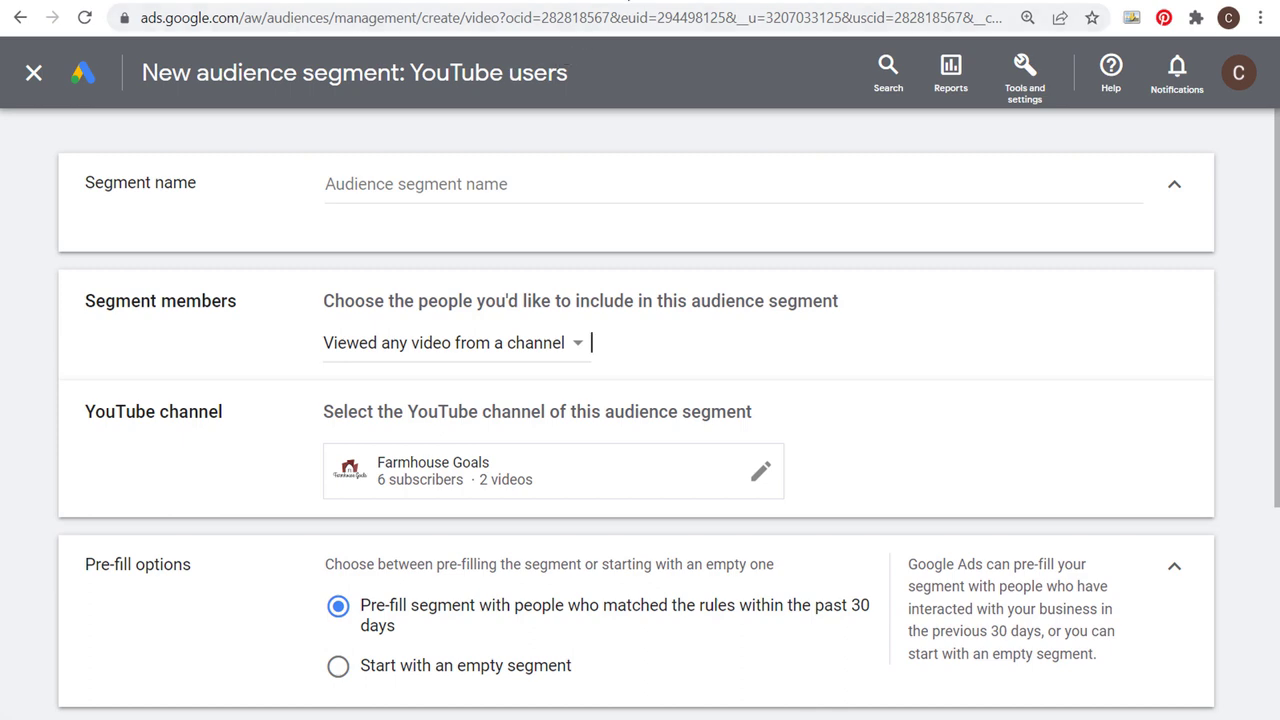
Step: View the channel's videos in YouTube Studio, and return to Google Ads to review the Setup tools
click(605, 5)
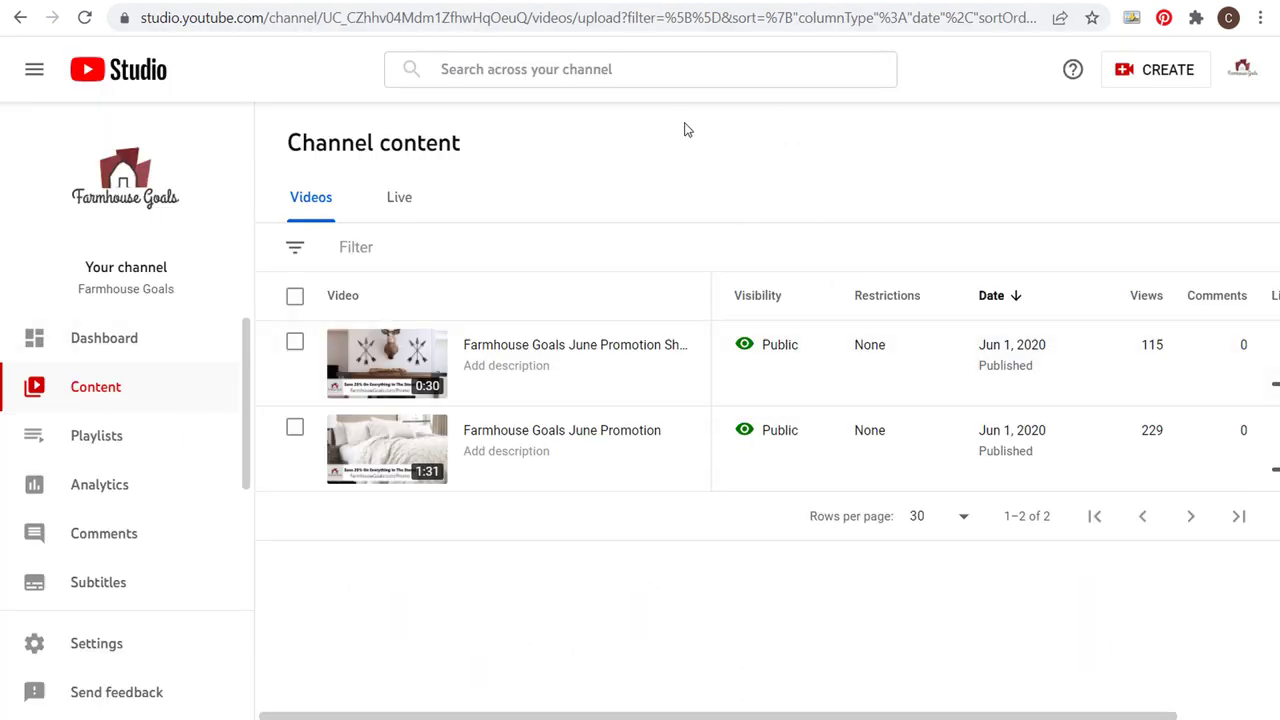
click(190, 3)
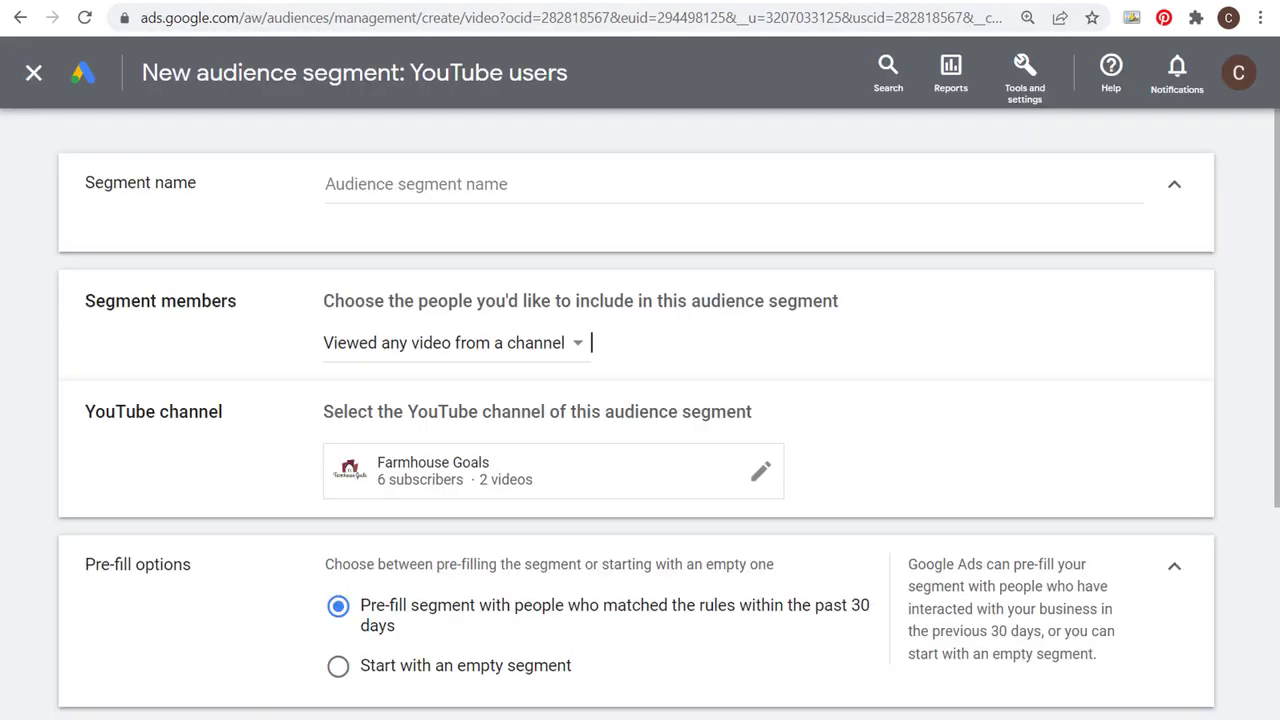
click(1030, 98)
click(1030, 201)
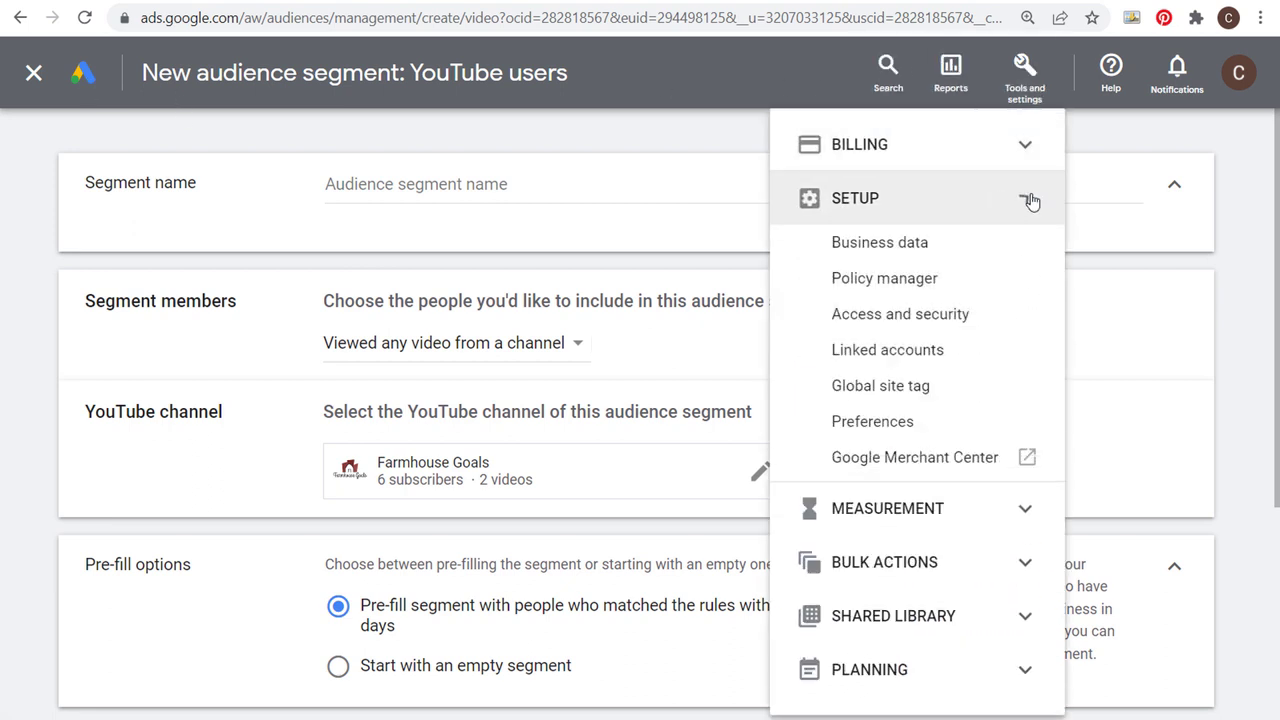
click(715, 135)
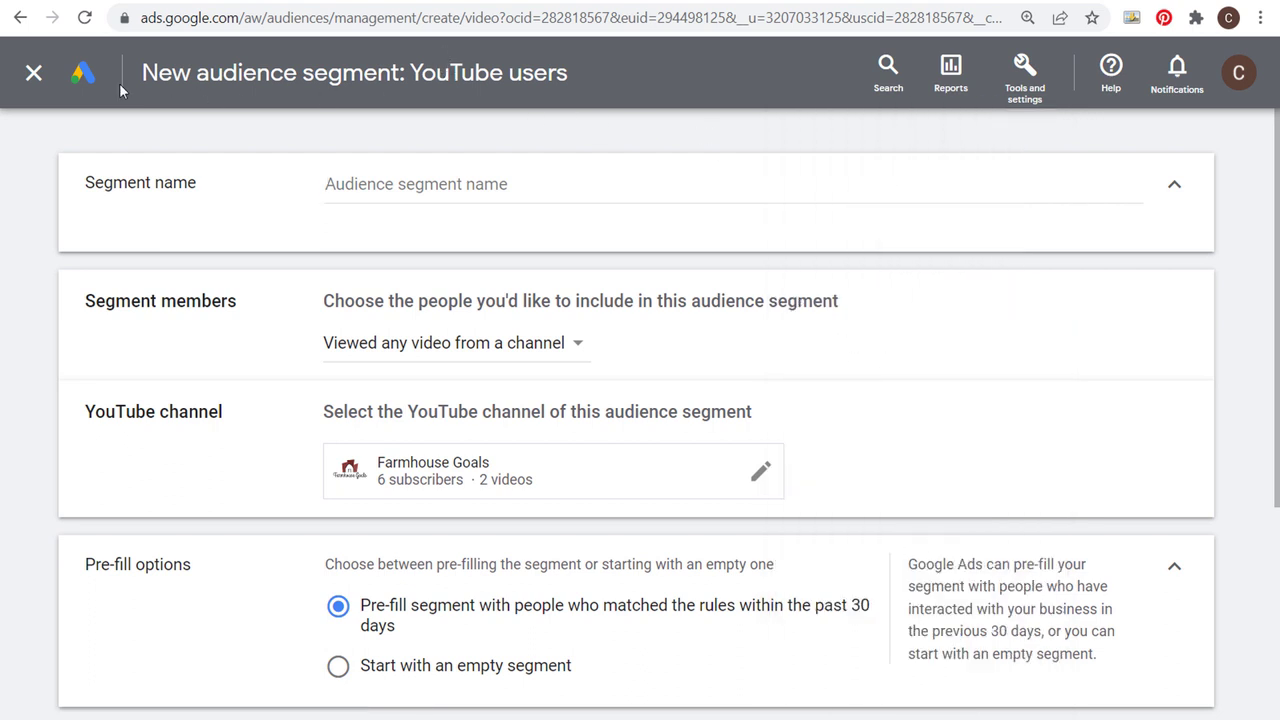
Step: Close the new YouTube users segment and review the Google Ads tag and Google Analytics (UA) sources in Your data sources
click(32, 76)
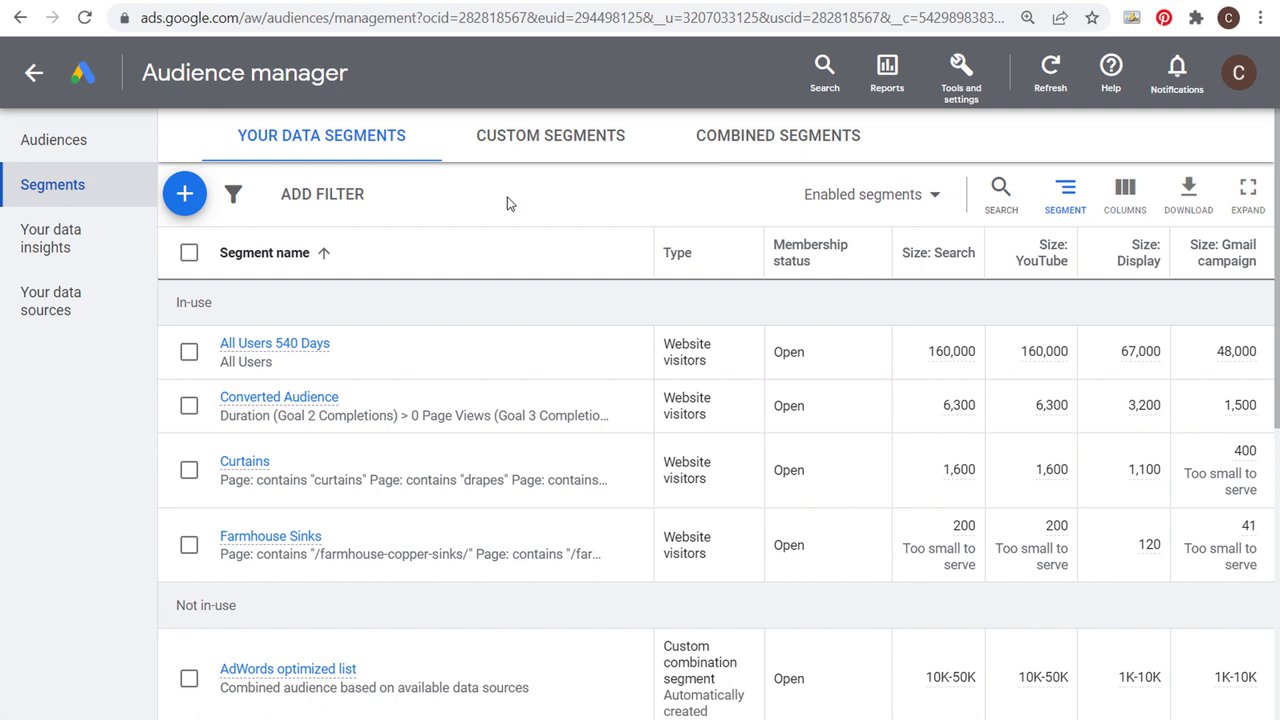
click(68, 311)
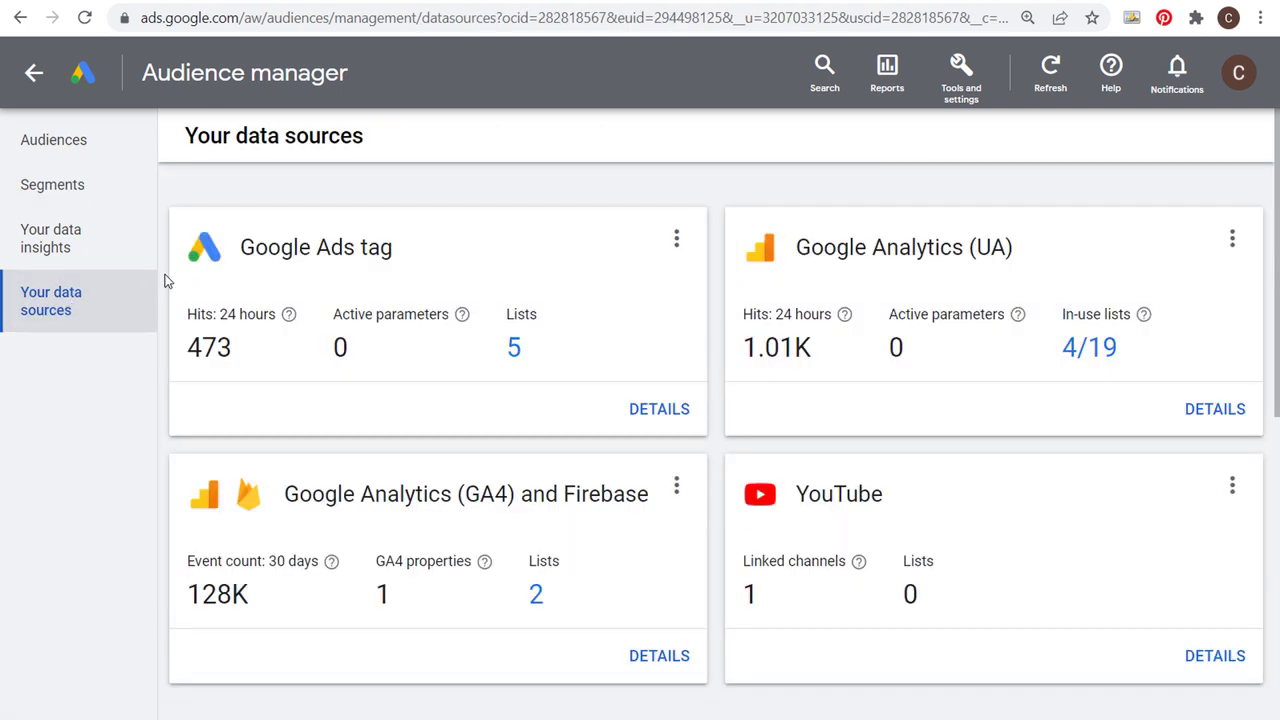
drag(240, 247, 423, 246)
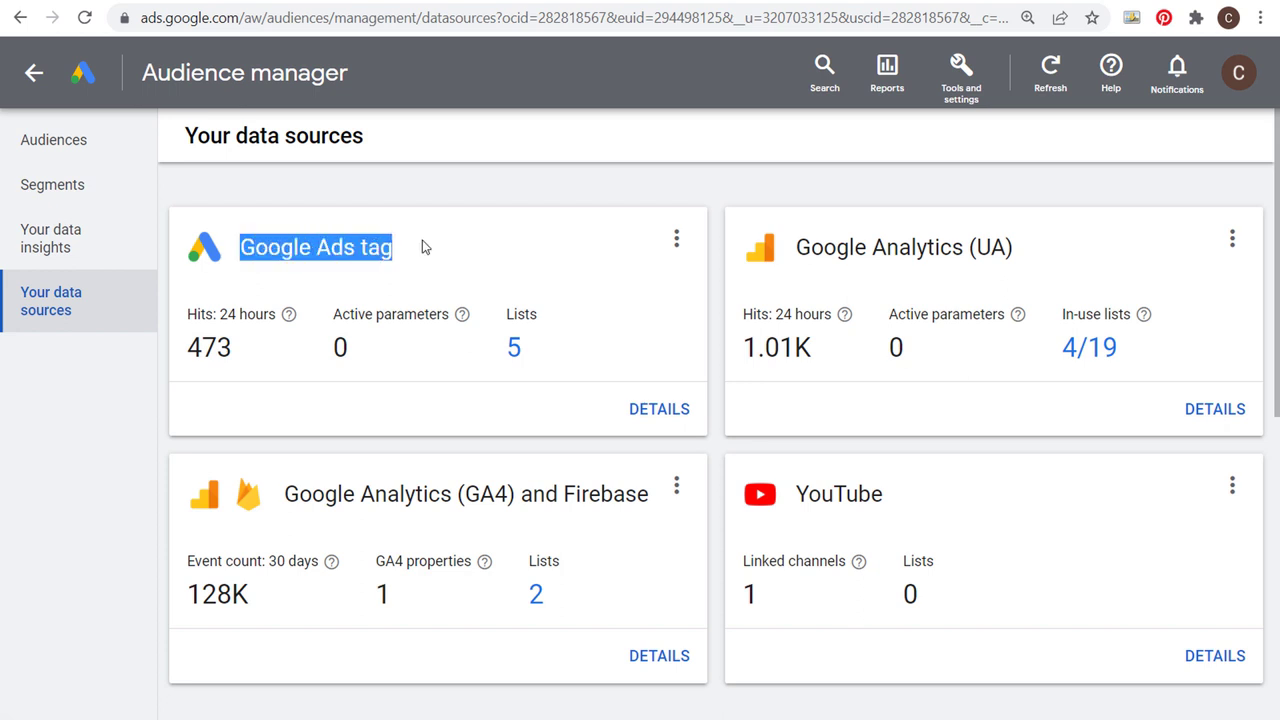
click(480, 246)
drag(797, 247, 1031, 254)
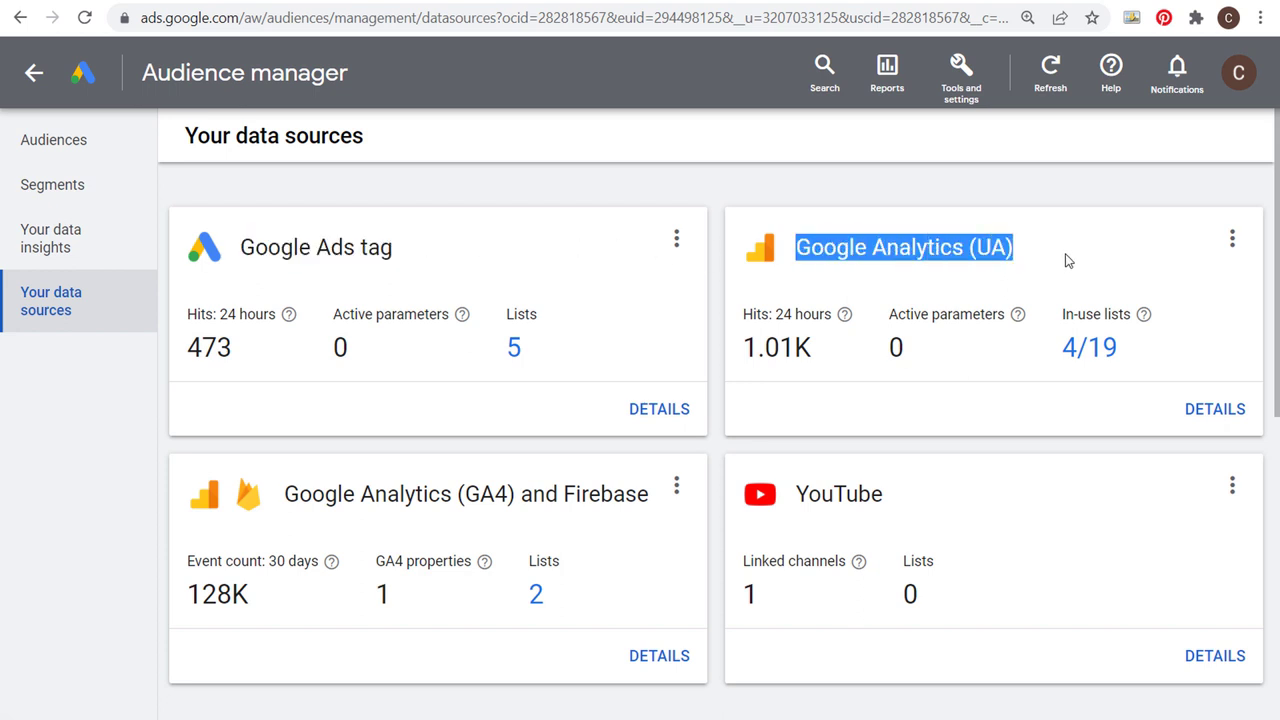
click(1068, 258)
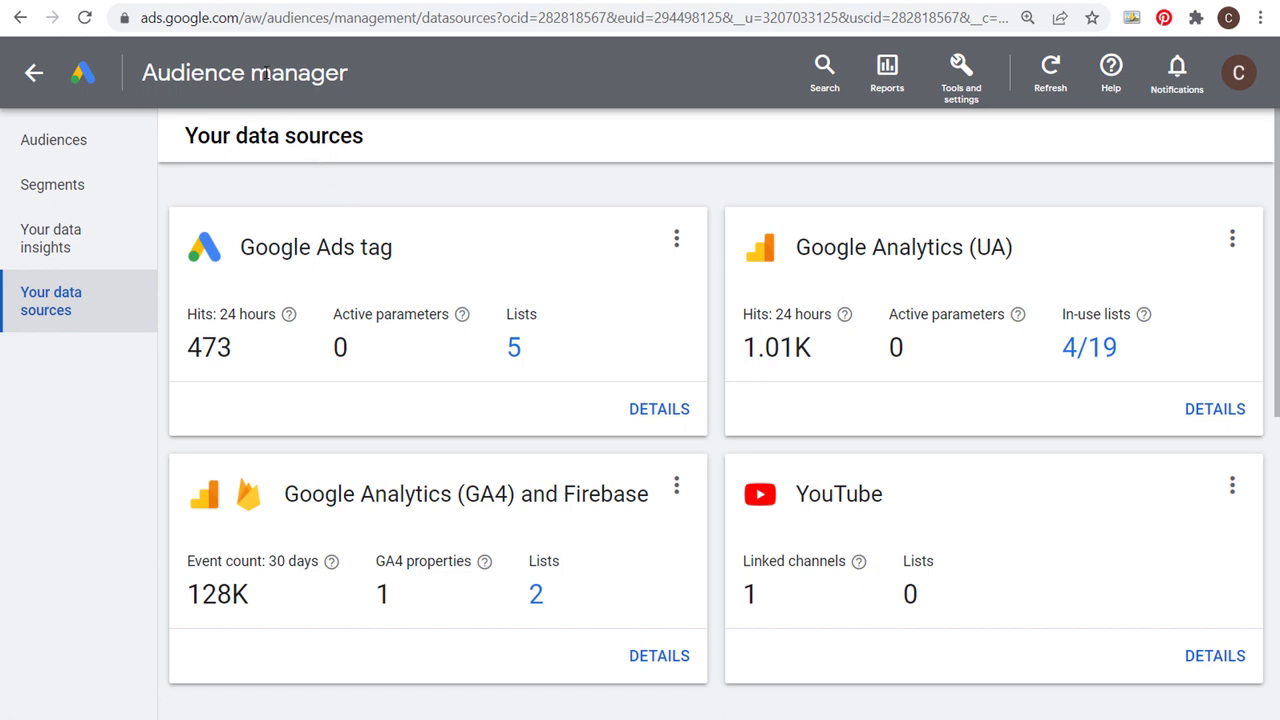
Step: Open the details of the Google Ads tag data source and expand its tag setup
click(648, 408)
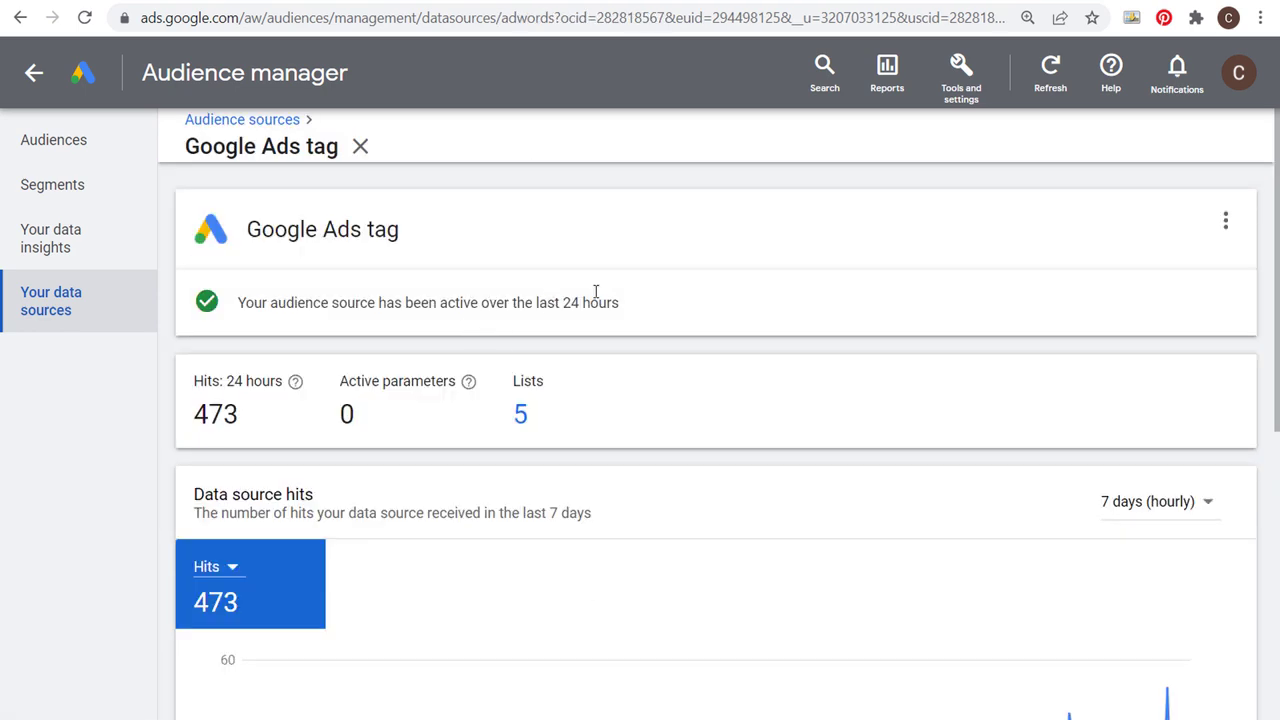
scroll(610, 285, down, 5)
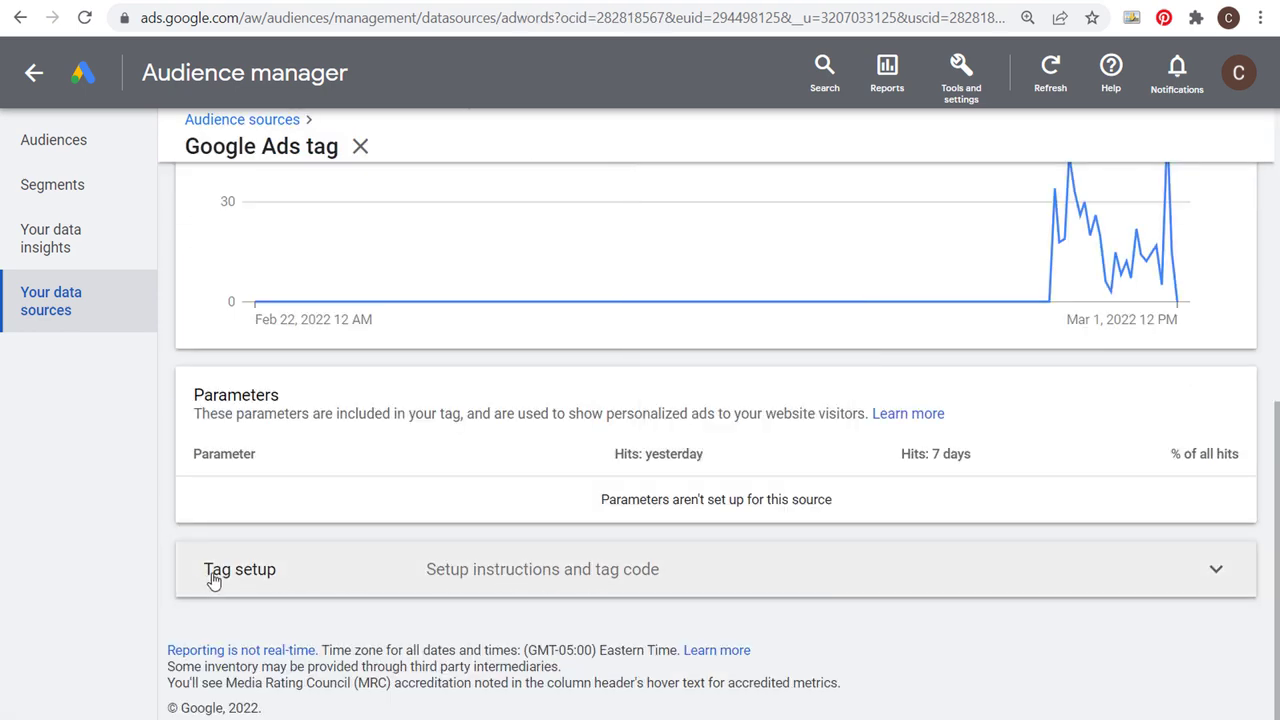
click(1216, 568)
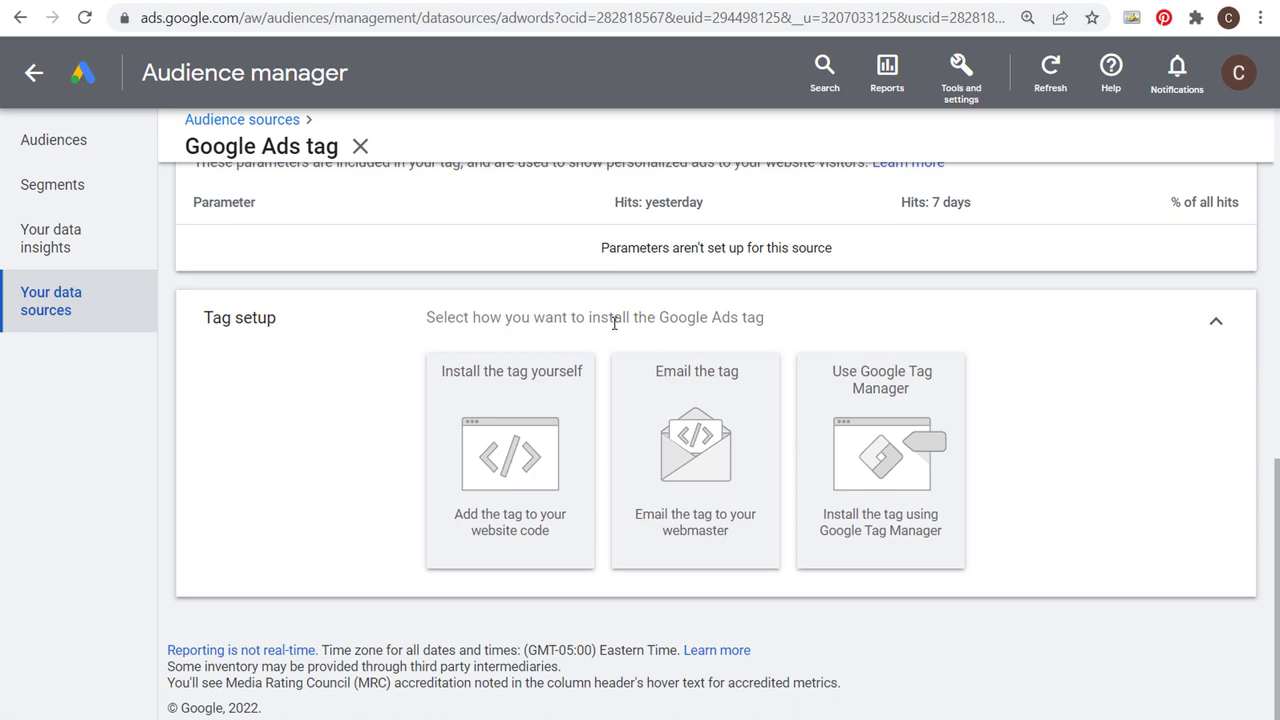
Step: Choose to install the tag yourself and examine the global site tag code and where to paste it
click(546, 431)
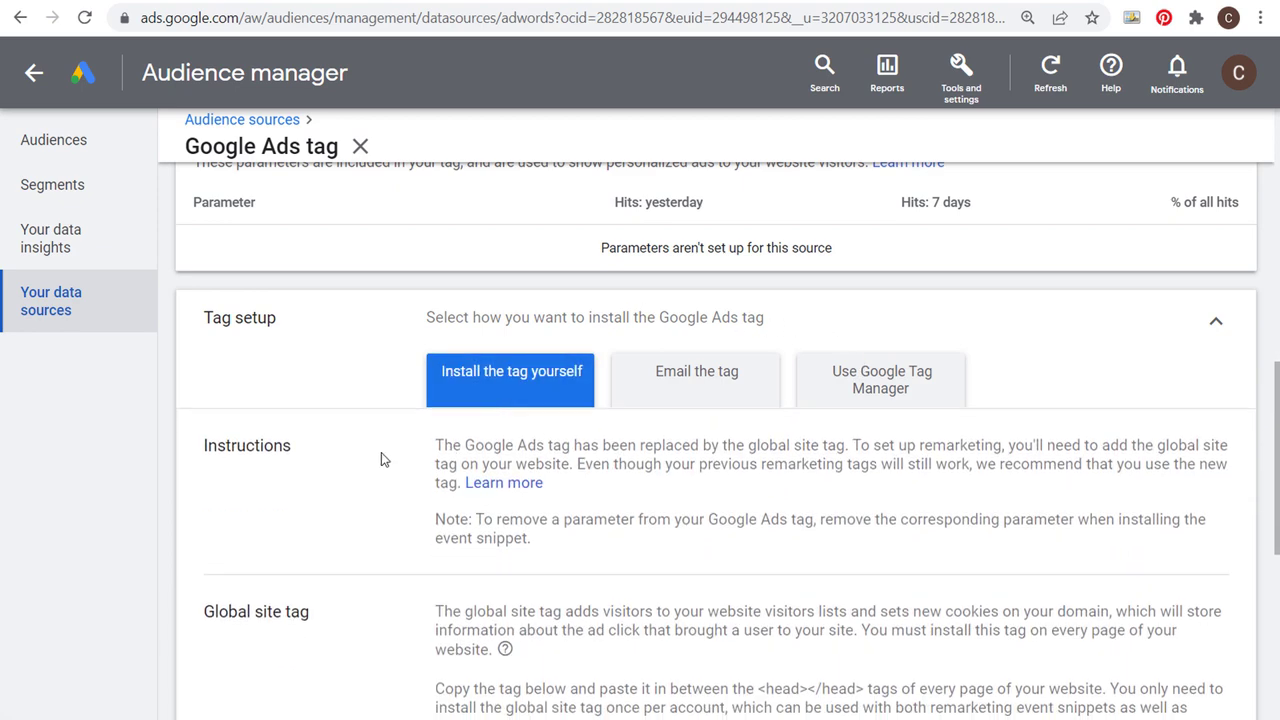
scroll(381, 459, down, 4)
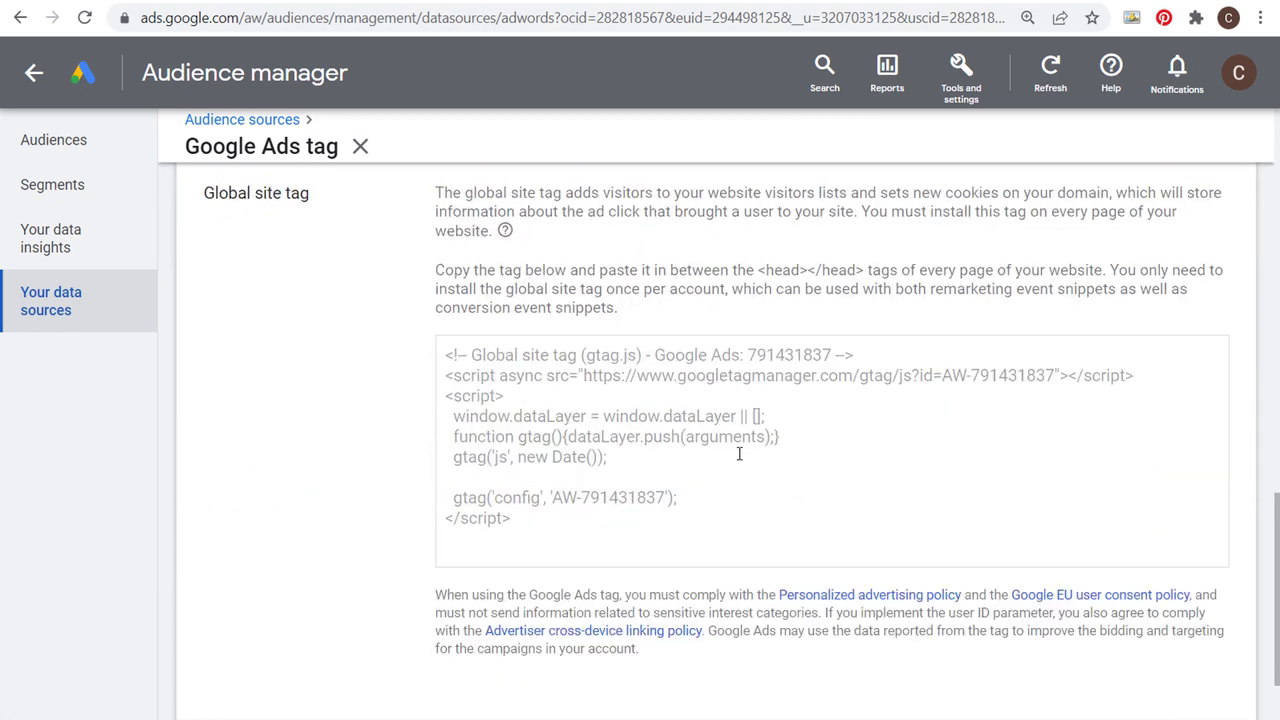
drag(526, 522, 398, 336)
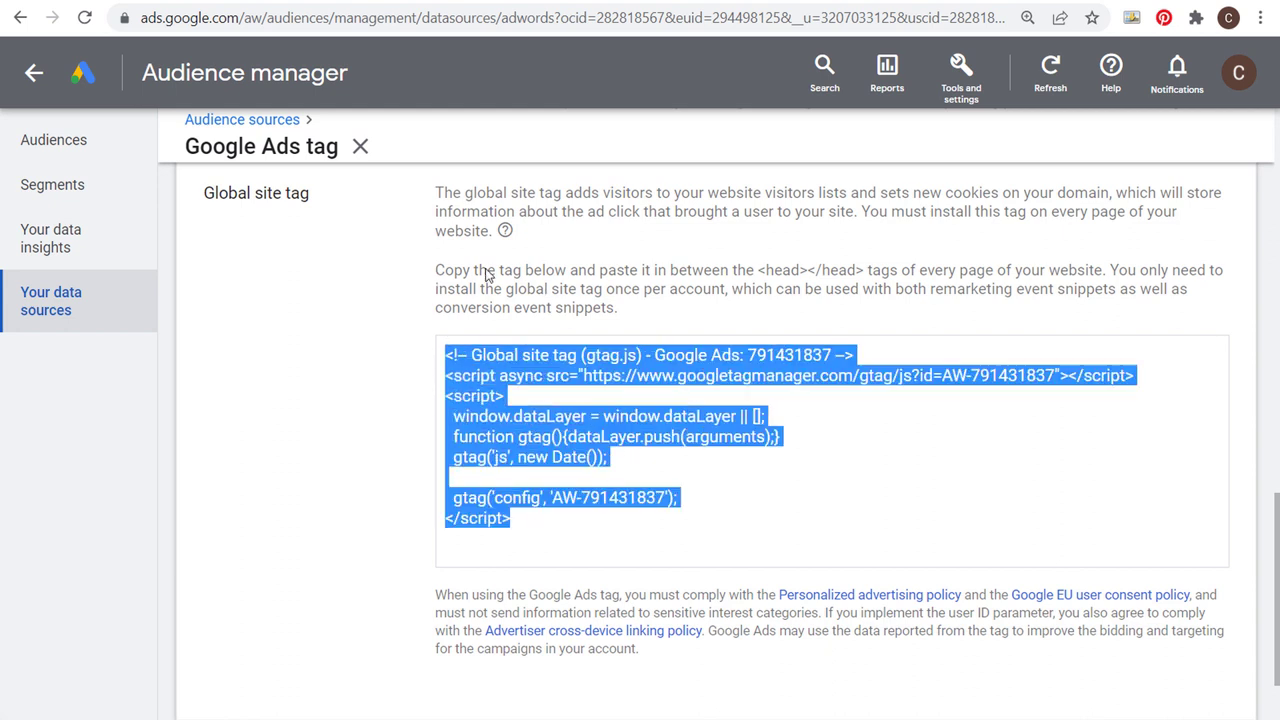
drag(487, 275, 543, 271)
click(624, 268)
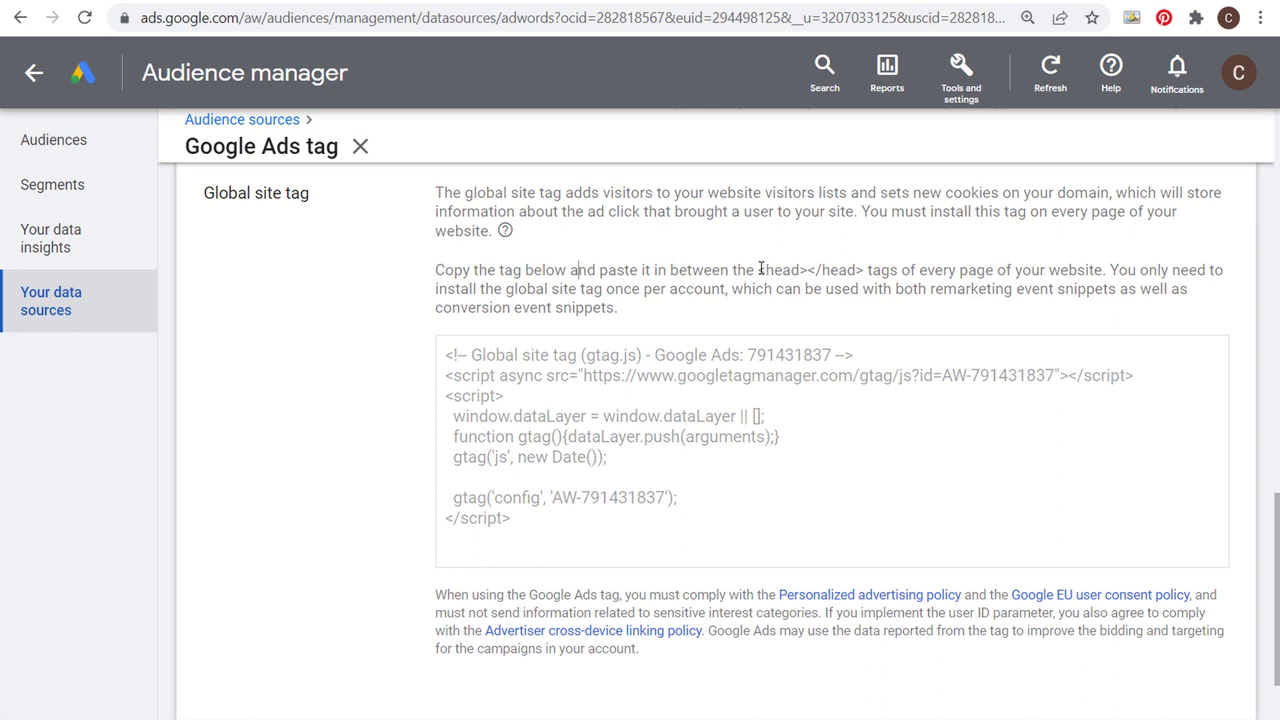
drag(760, 268, 1110, 274)
click(1135, 271)
click(803, 4)
scroll(294, 316, up, 3)
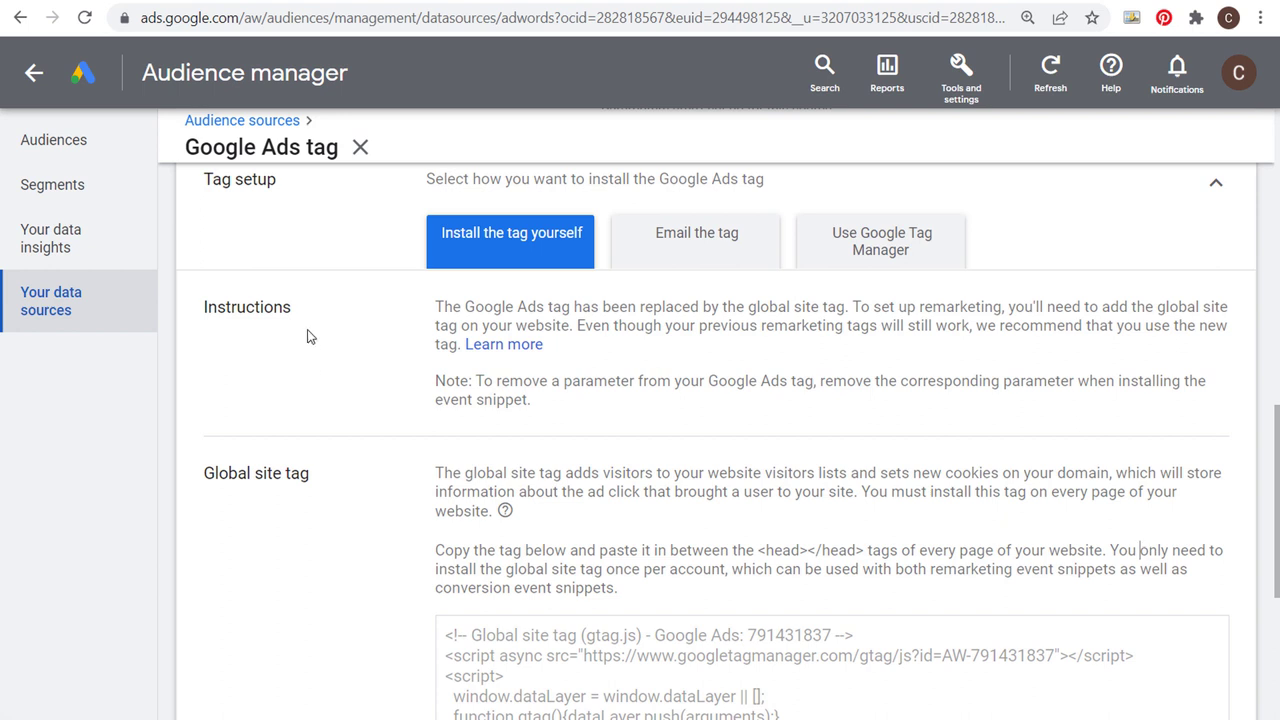
Step: Switch the tag setup to Use Google Tag Manager and read the detailed instructions for adding the container and tag
click(853, 253)
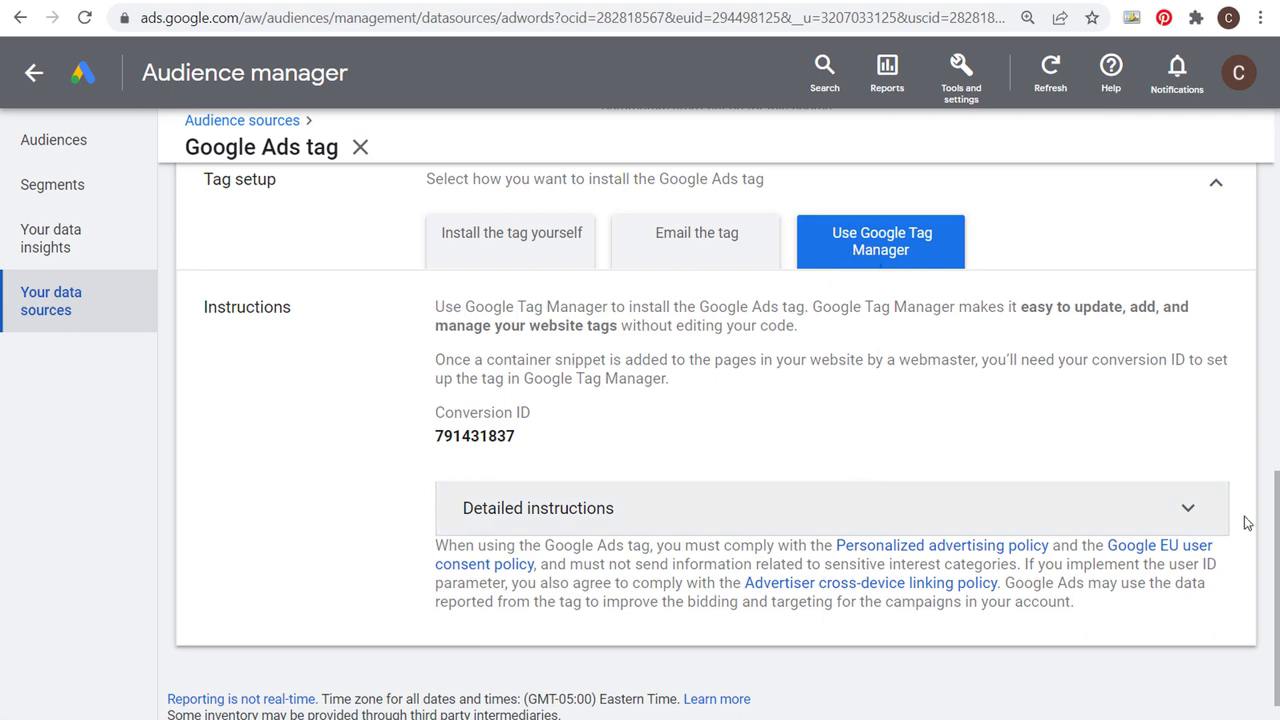
click(1196, 512)
scroll(352, 400, down, 2)
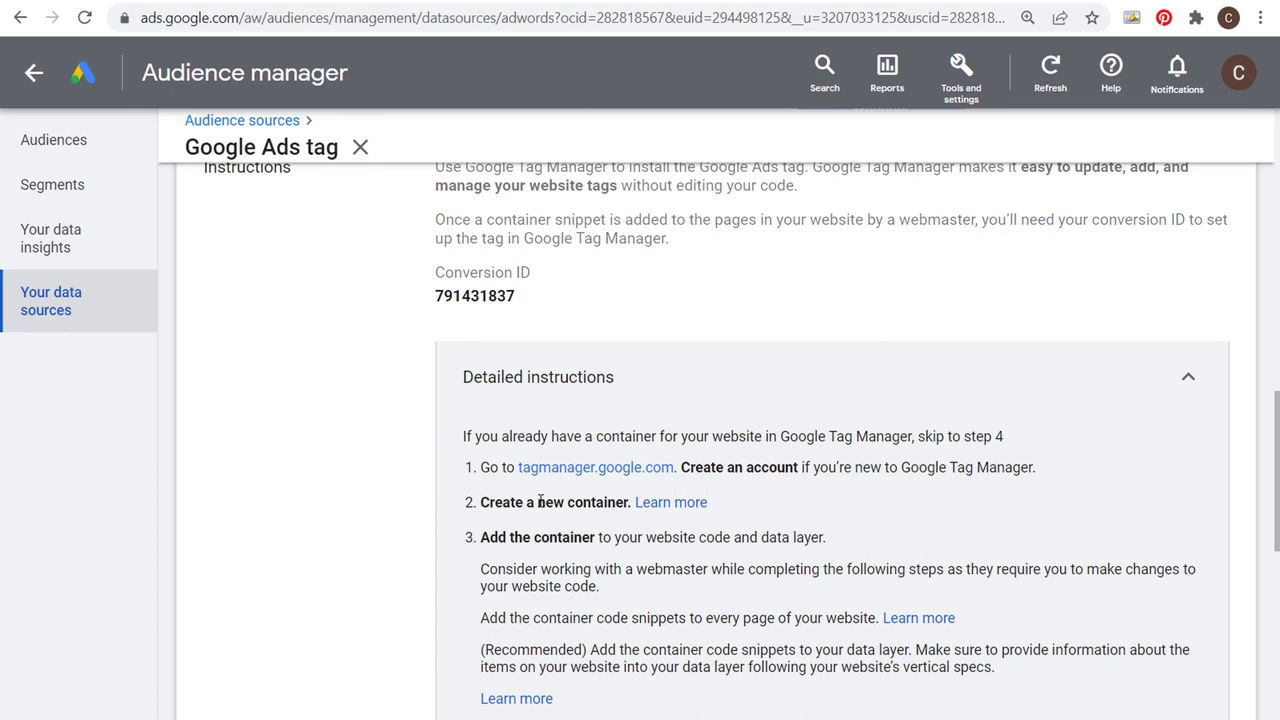
scroll(390, 511, down, 2)
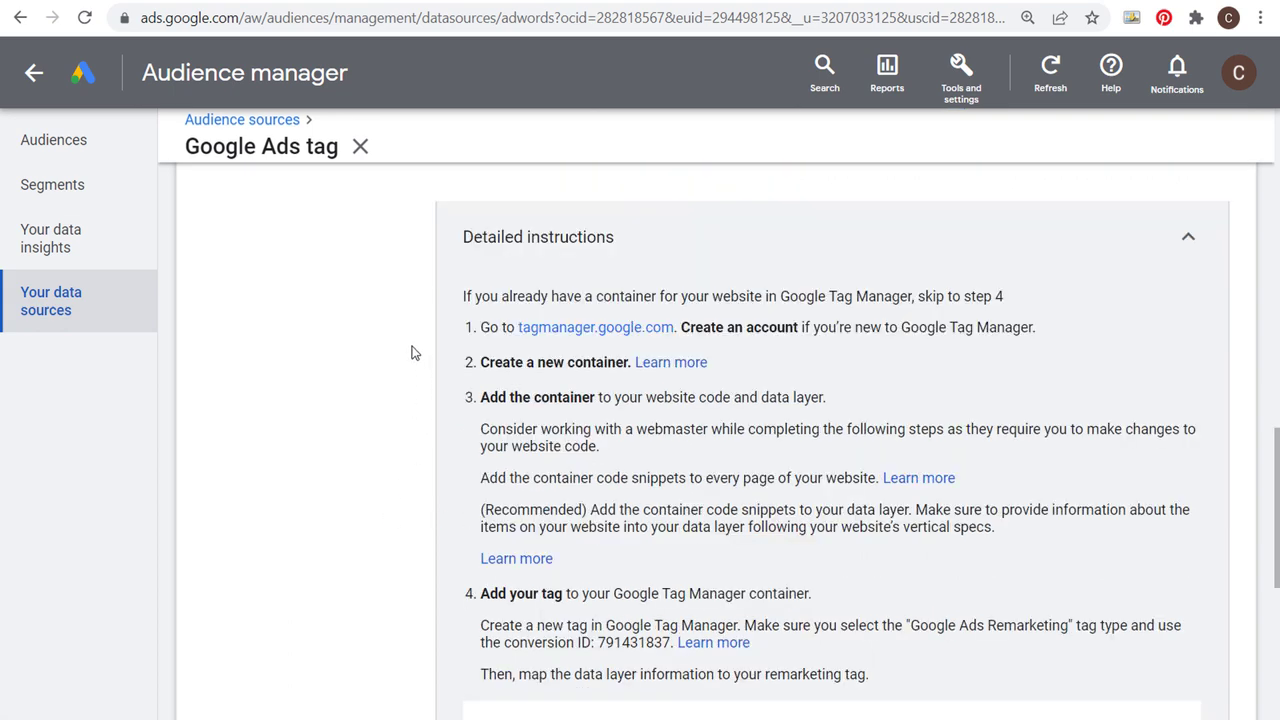
Step: Read step 4 of the detailed instructions on adding the tag to the Google Tag Manager container
scroll(418, 362, down, 4)
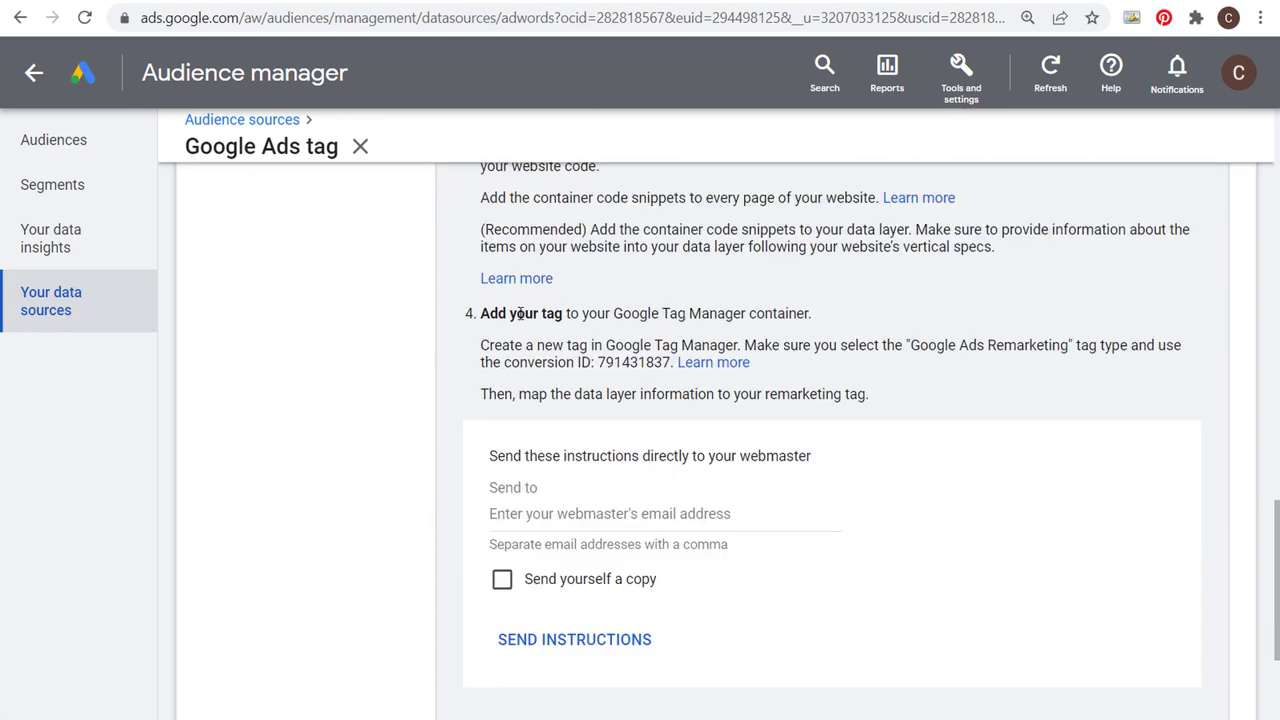
drag(573, 313, 750, 313)
click(749, 315)
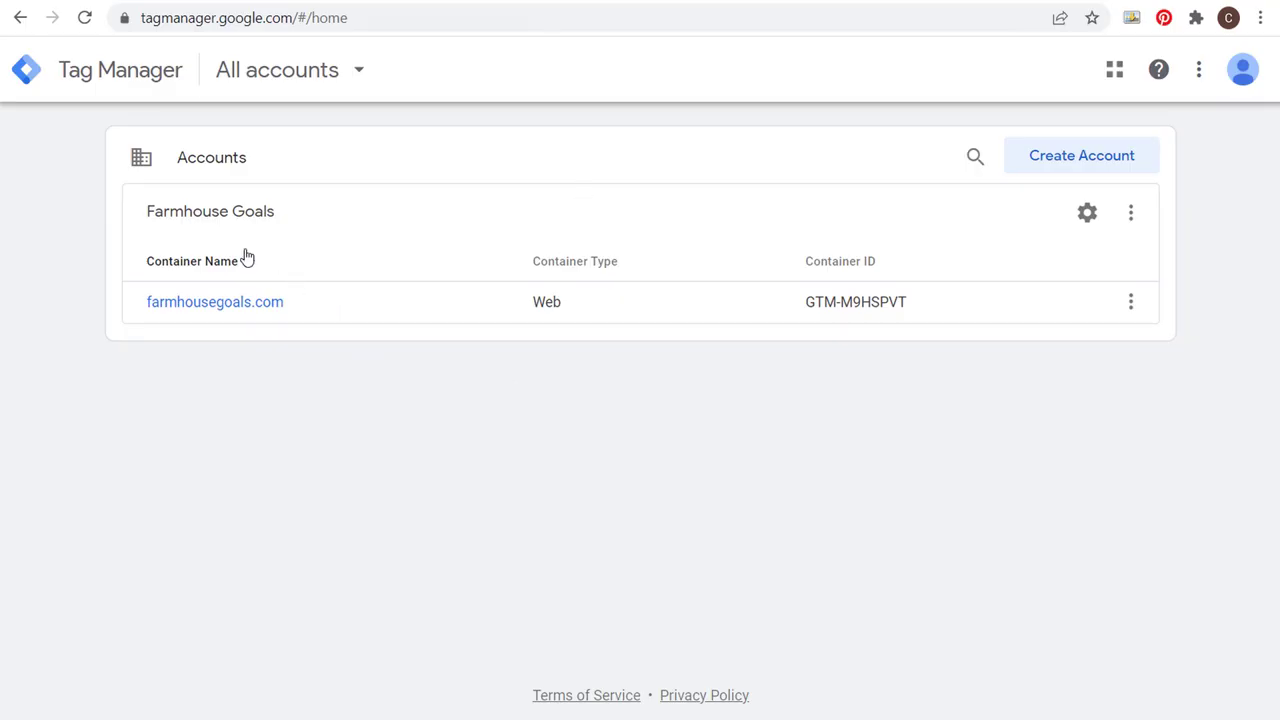
Step: Switch to Google Tag Manager, open the farmhousegoals.com container and review its list of tags
click(207, 302)
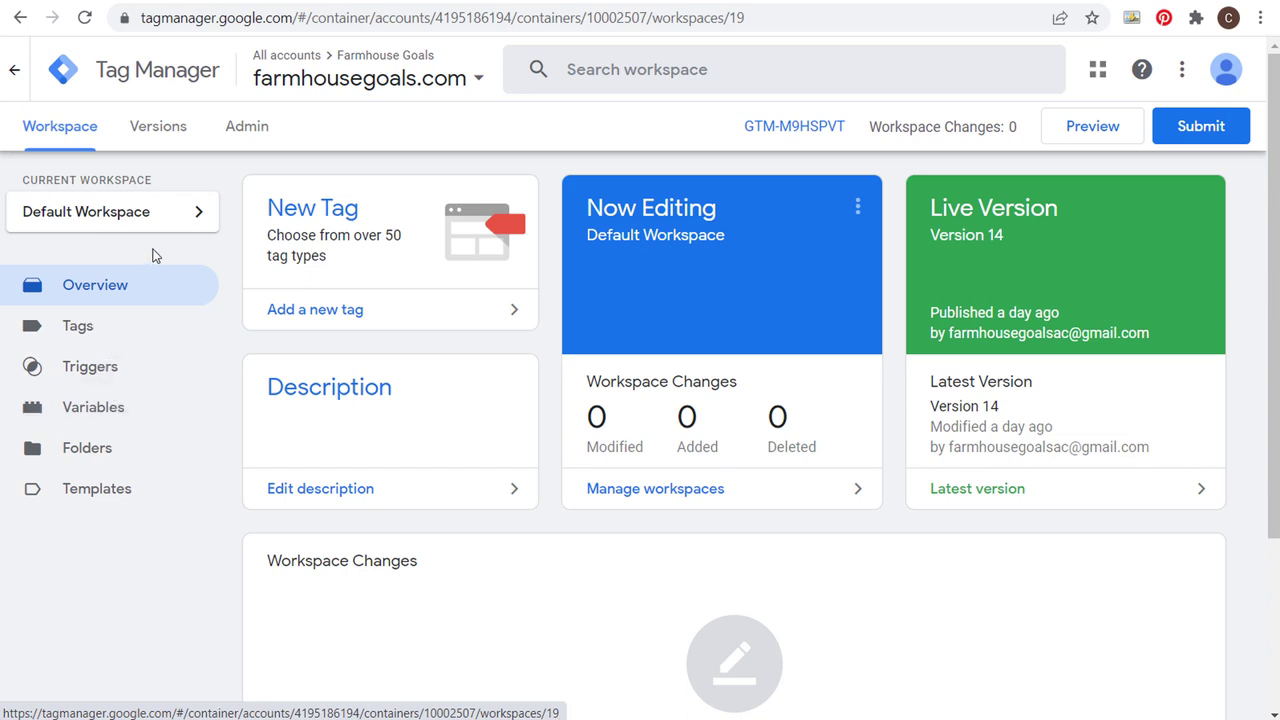
click(107, 338)
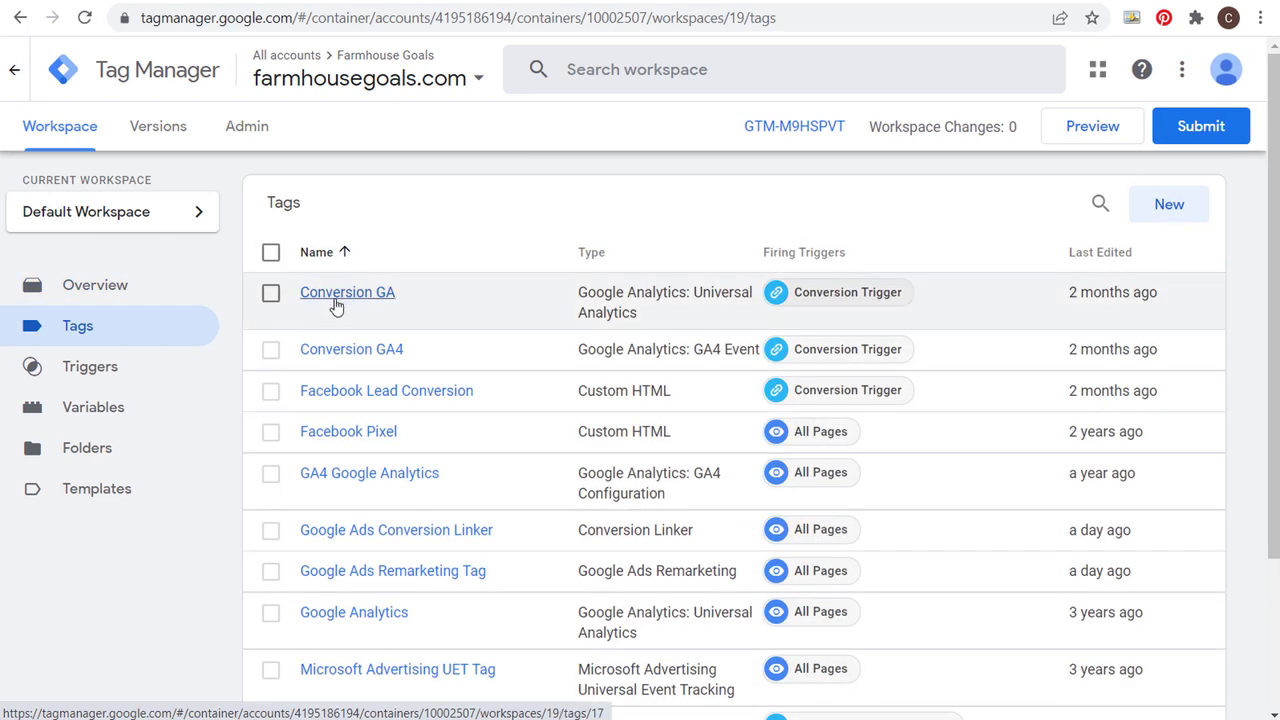
scroll(718, 396, down, 1)
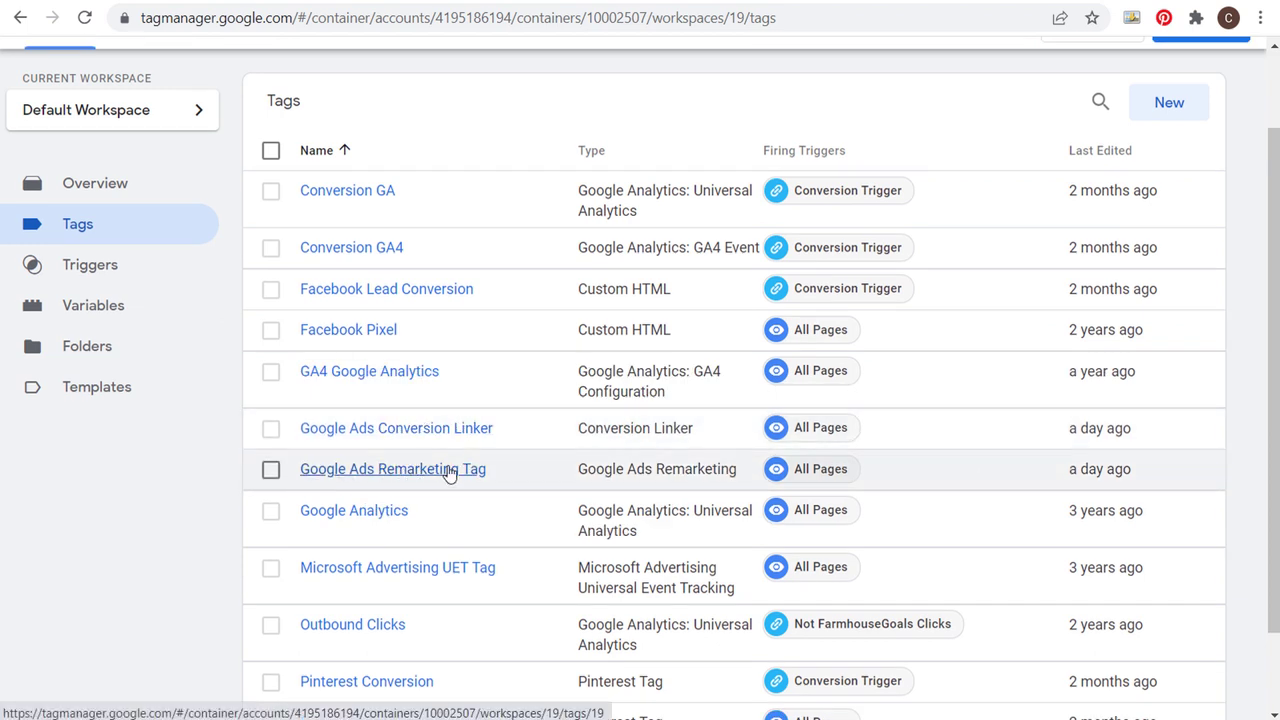
scroll(477, 363, up, 2)
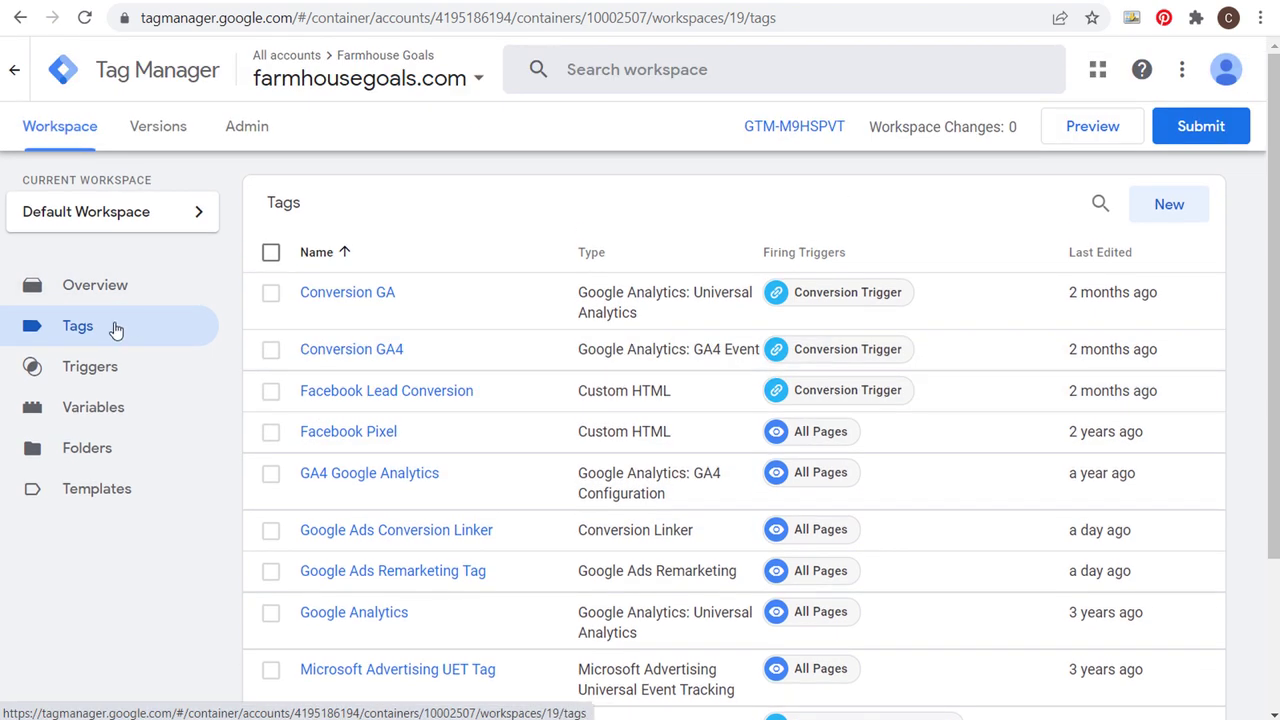
Step: Configure a new Conversion Linker tag with linking enabled on all page URLs and the All Pages trigger, and discard it unsaved
click(1172, 205)
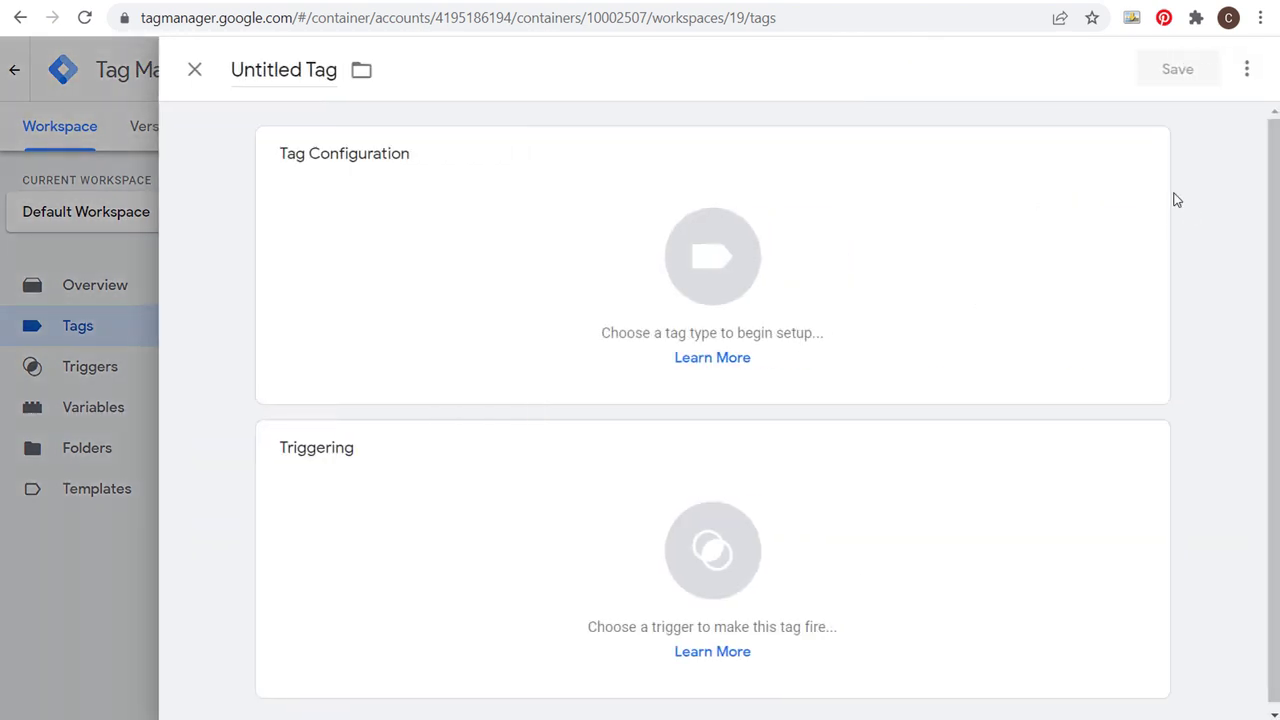
click(577, 215)
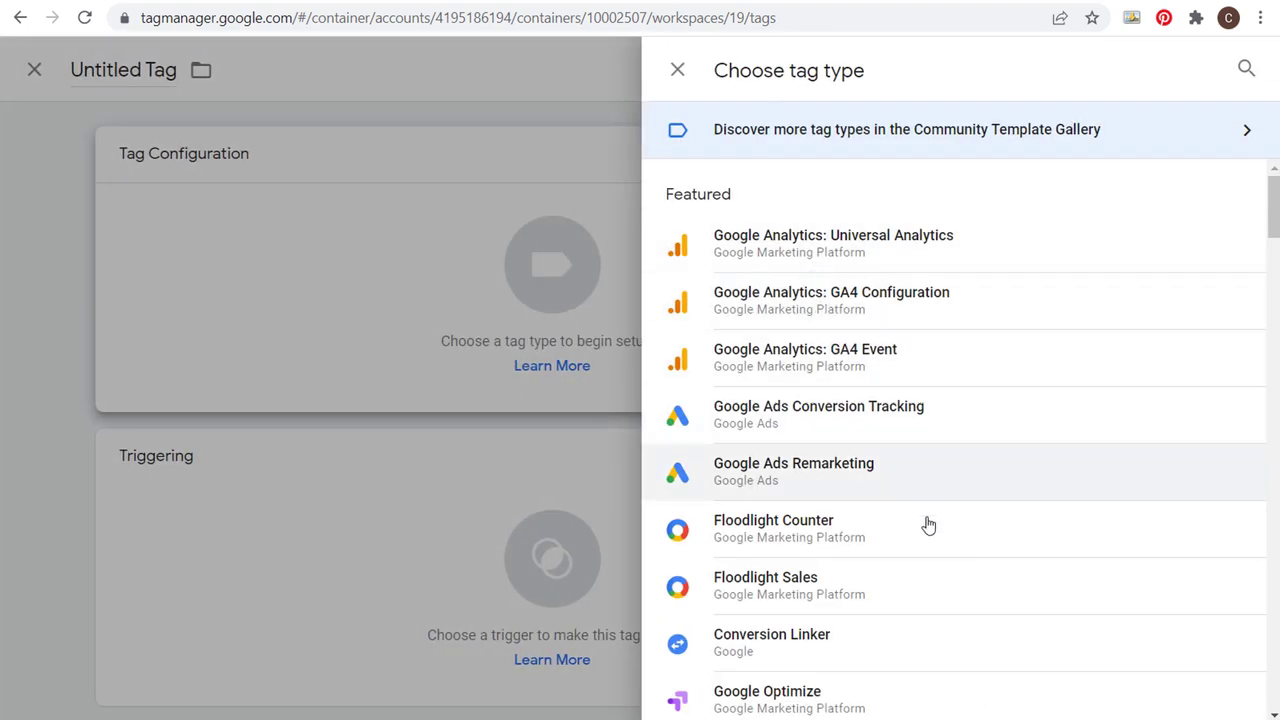
click(882, 653)
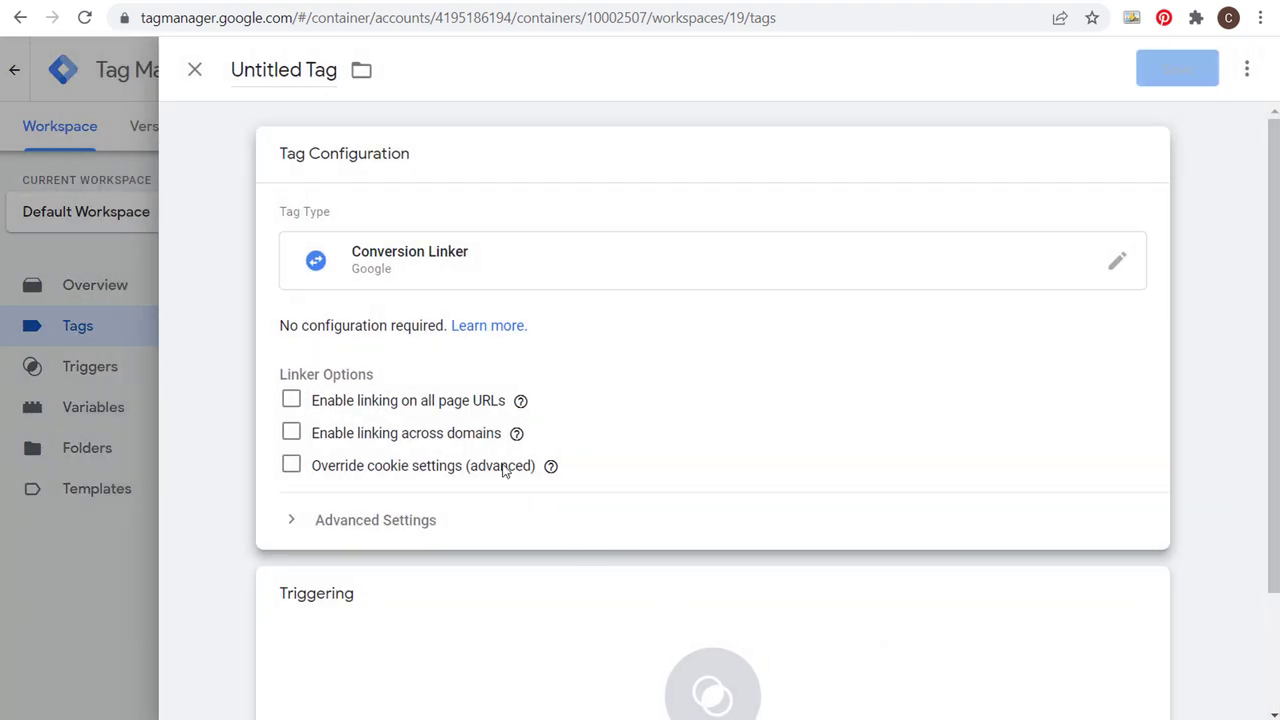
click(292, 400)
scroll(591, 500, down, 1)
click(598, 505)
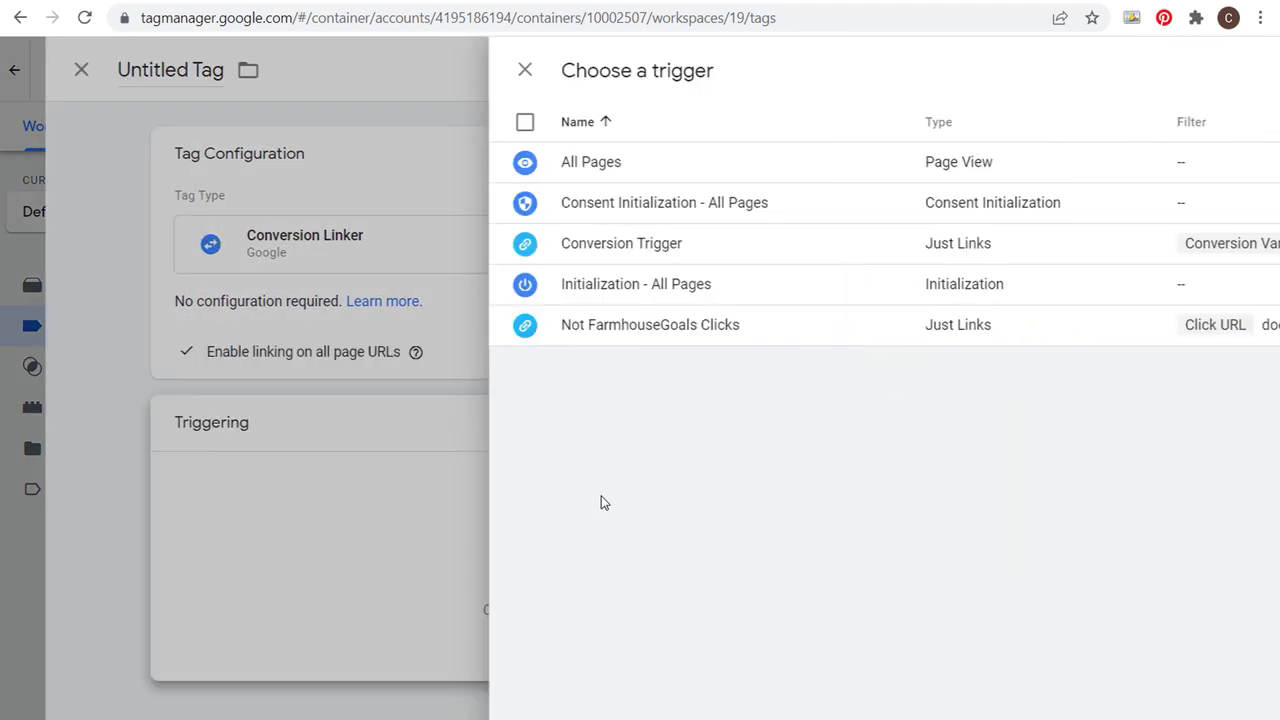
click(304, 170)
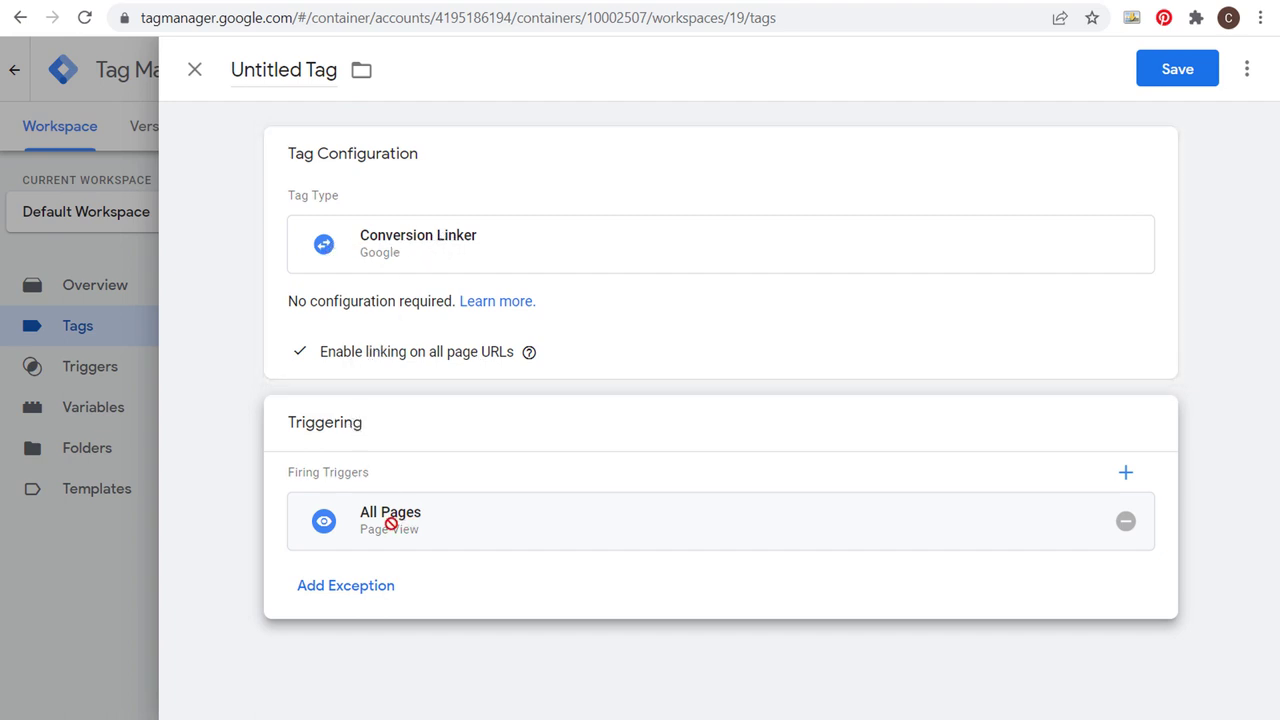
click(191, 69)
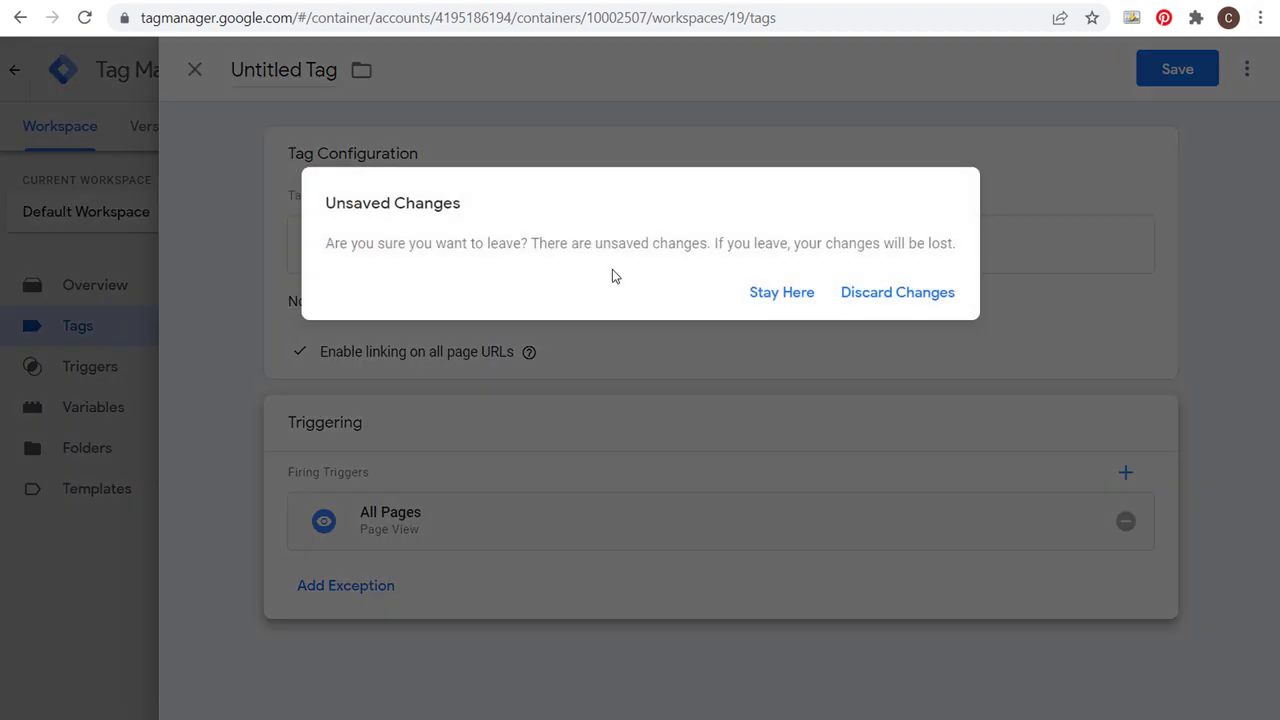
click(883, 294)
Step: Review the configuration of the existing Google Ads Conversion Linker tag and return to the workspace overview
click(403, 532)
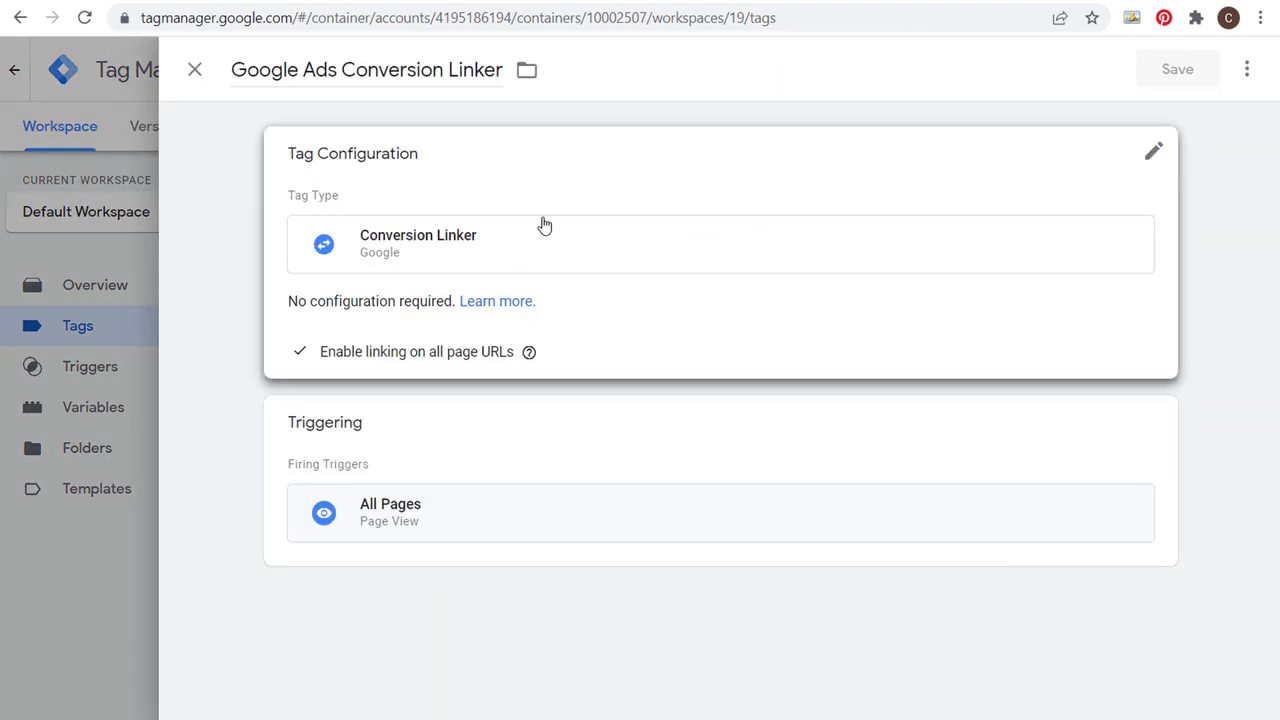
click(195, 70)
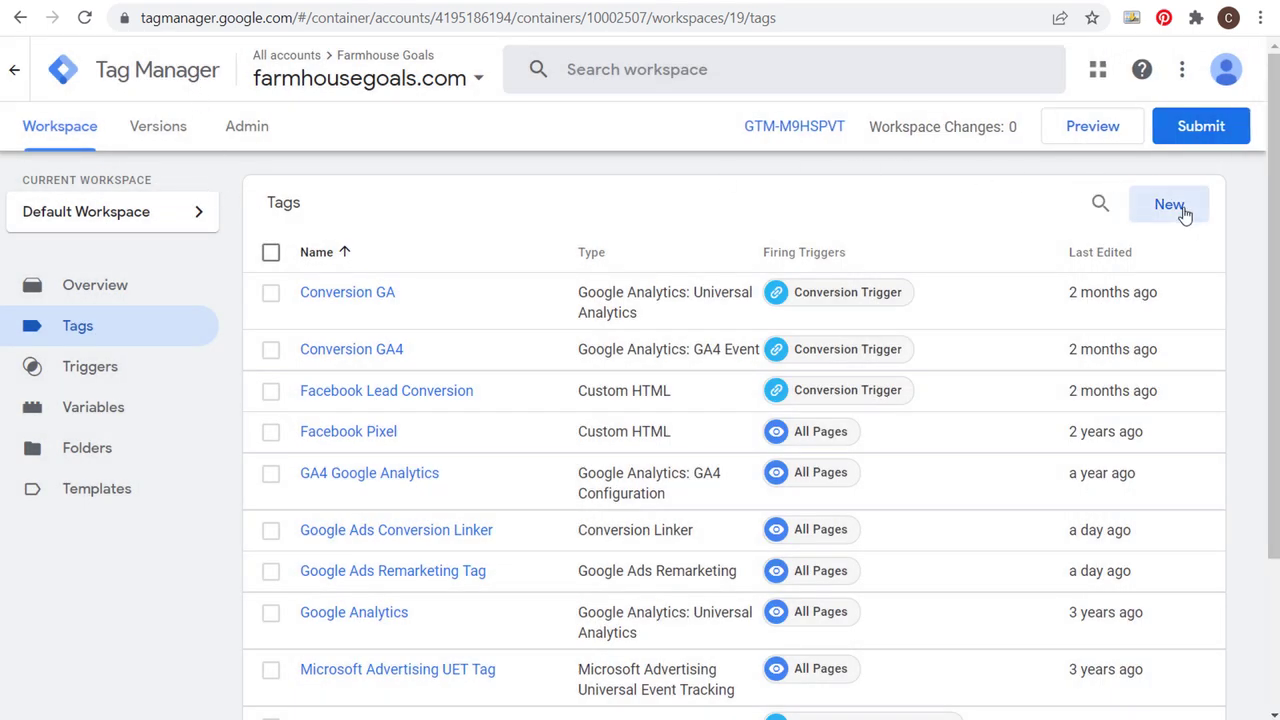
click(82, 134)
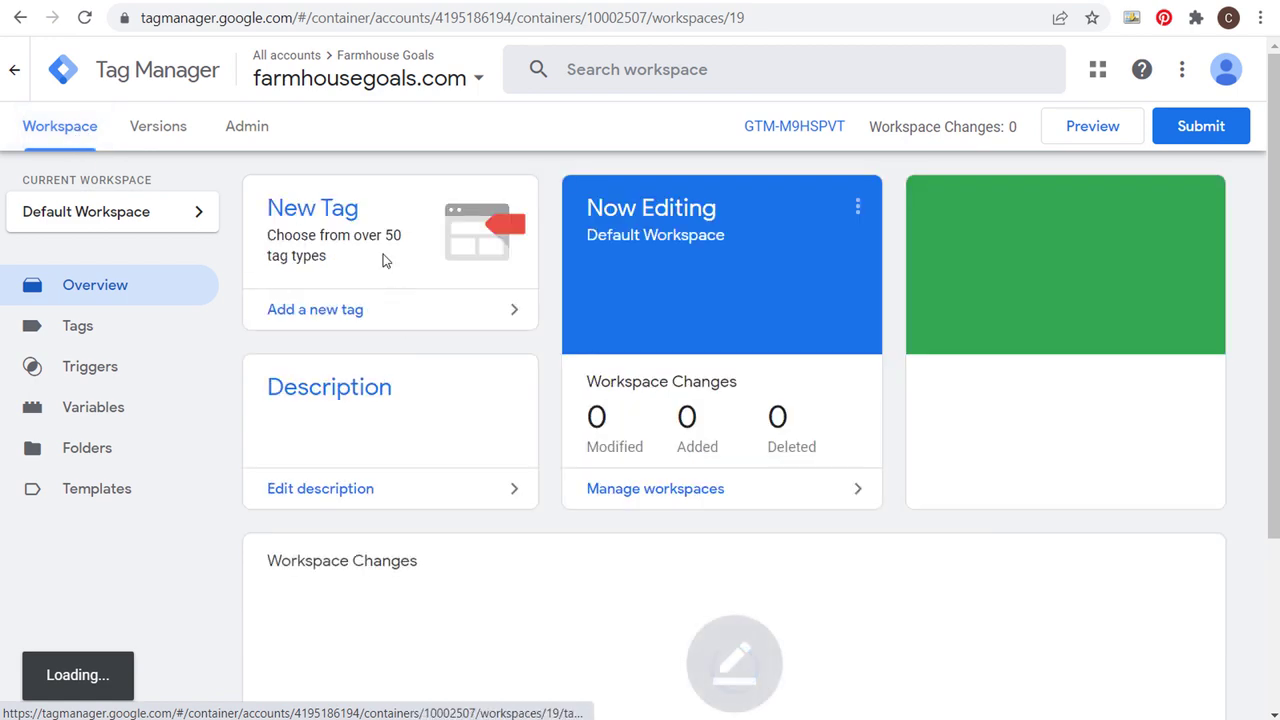
Step: Create a new tag of type Google Ads Remarketing and check the Conversion Linker notice in its configuration
click(343, 213)
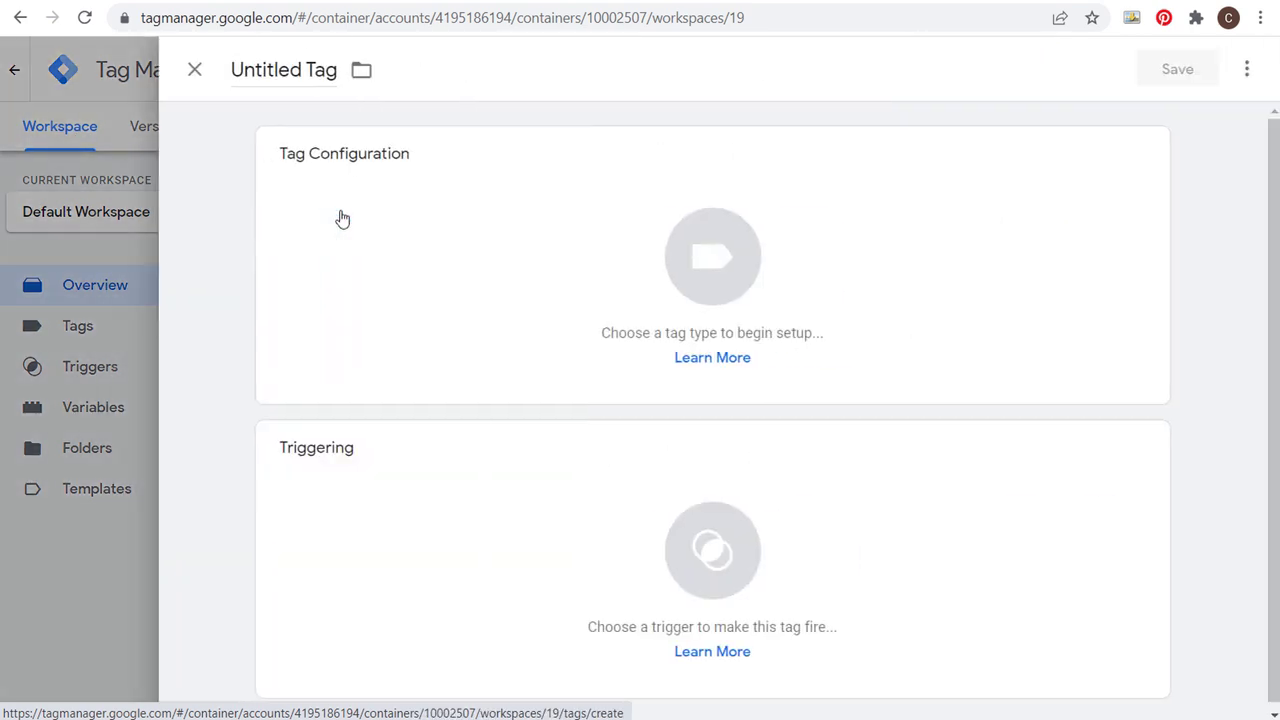
click(574, 200)
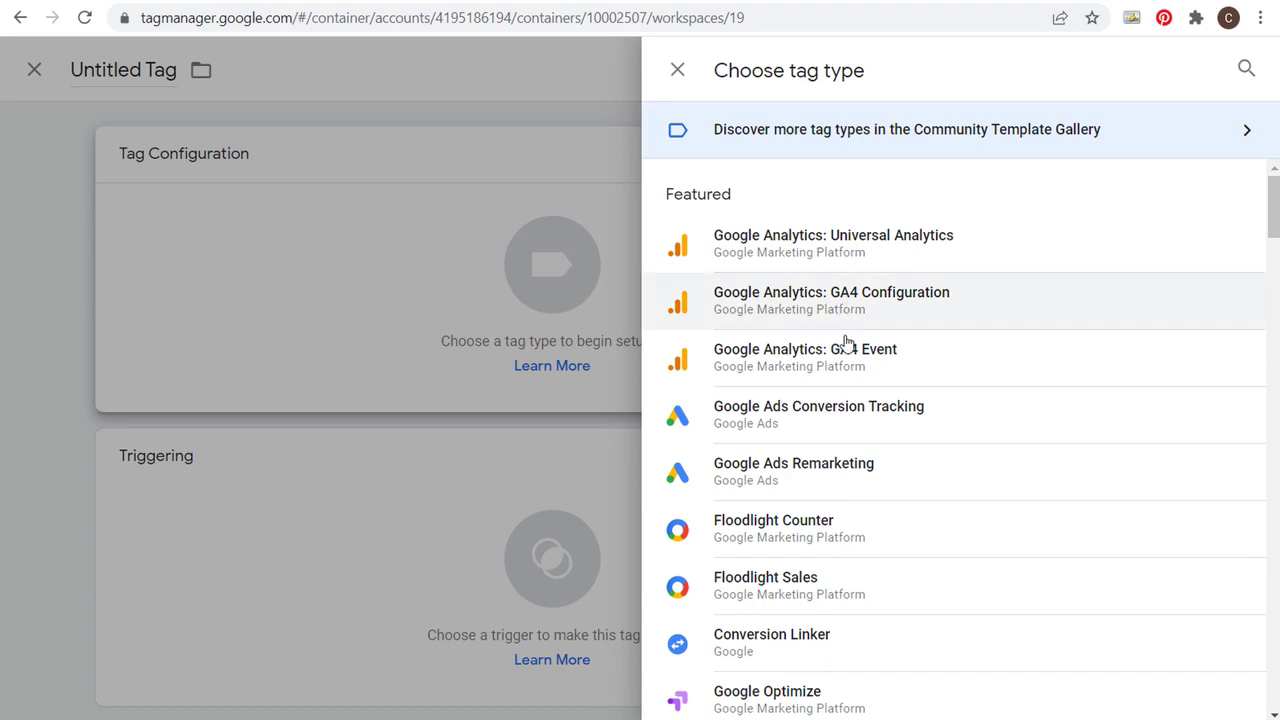
click(944, 479)
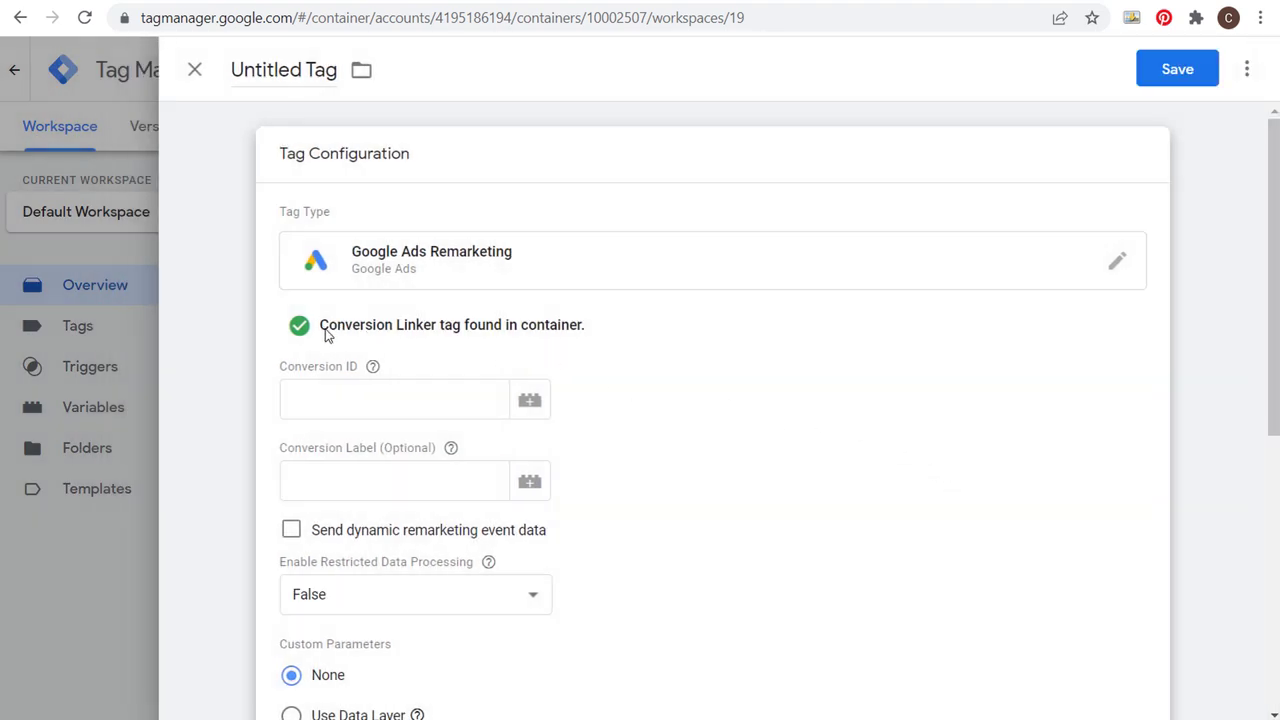
drag(325, 335, 566, 333)
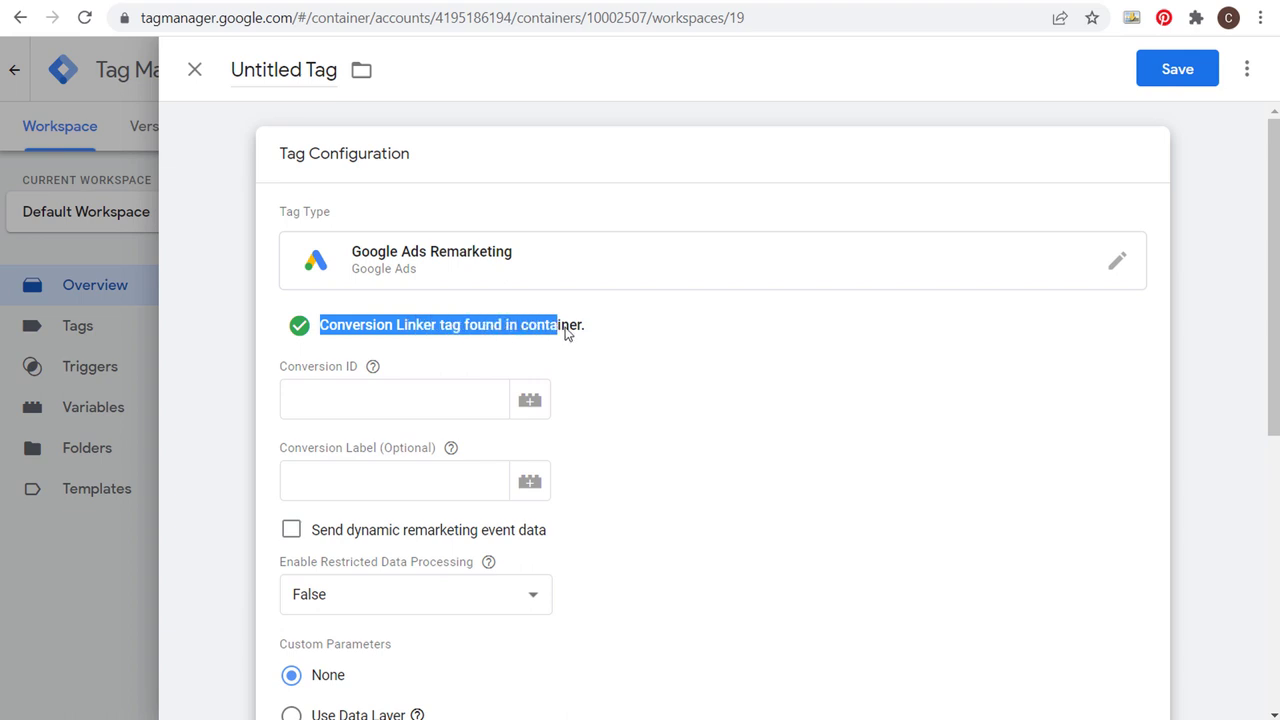
click(621, 332)
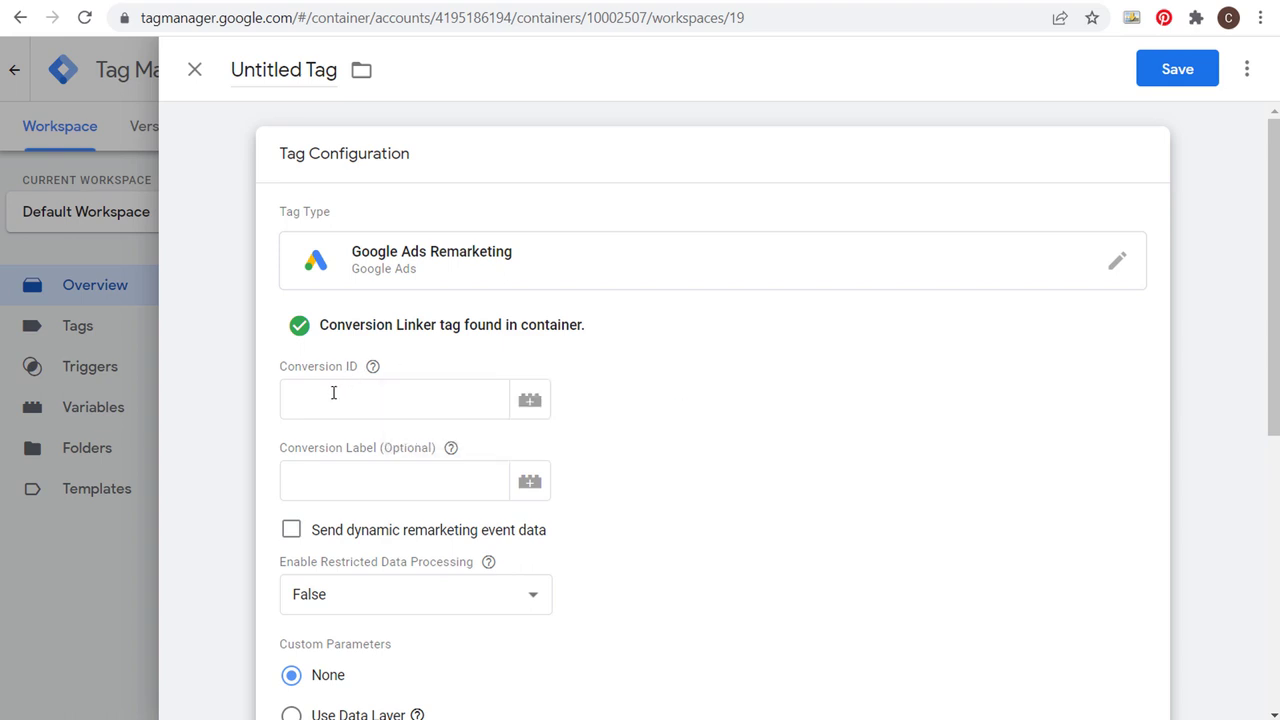
Step: Copy the conversion ID from the Google Ads tag instructions and paste it into the remarketing tag's Conversion ID in Tag Manager
click(108, 4)
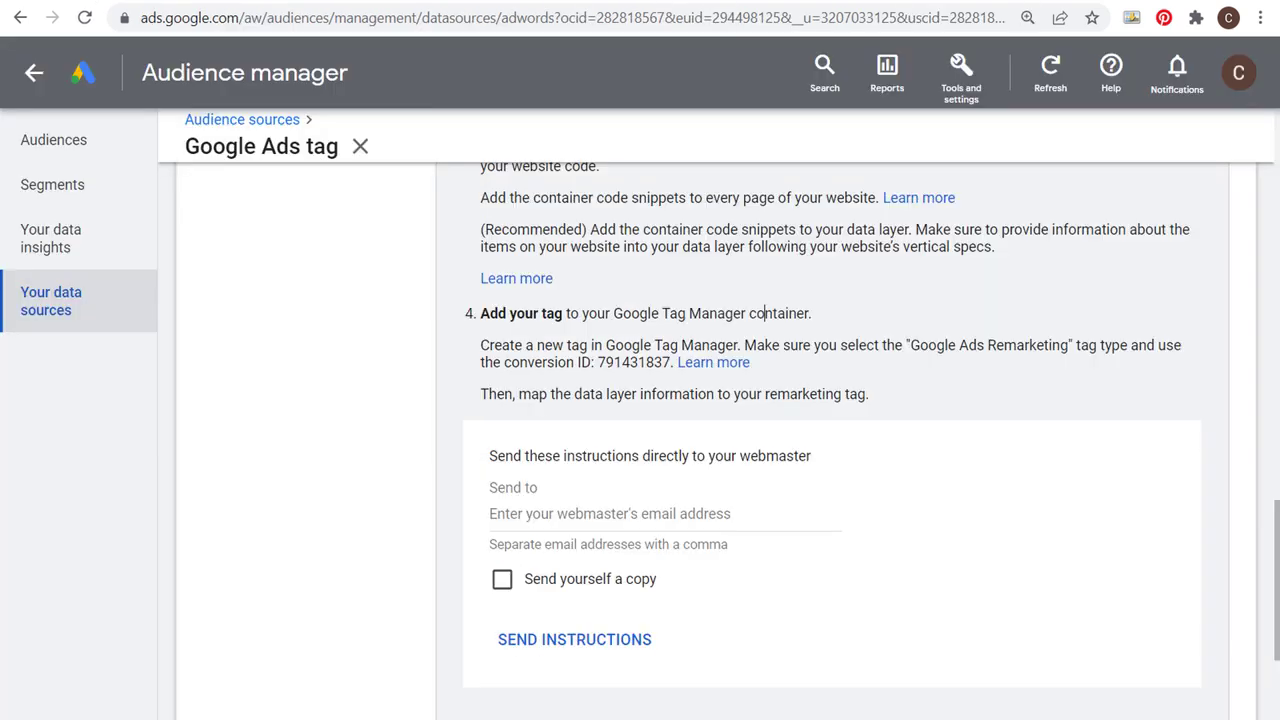
double_click(634, 362)
key(ctrl+c)
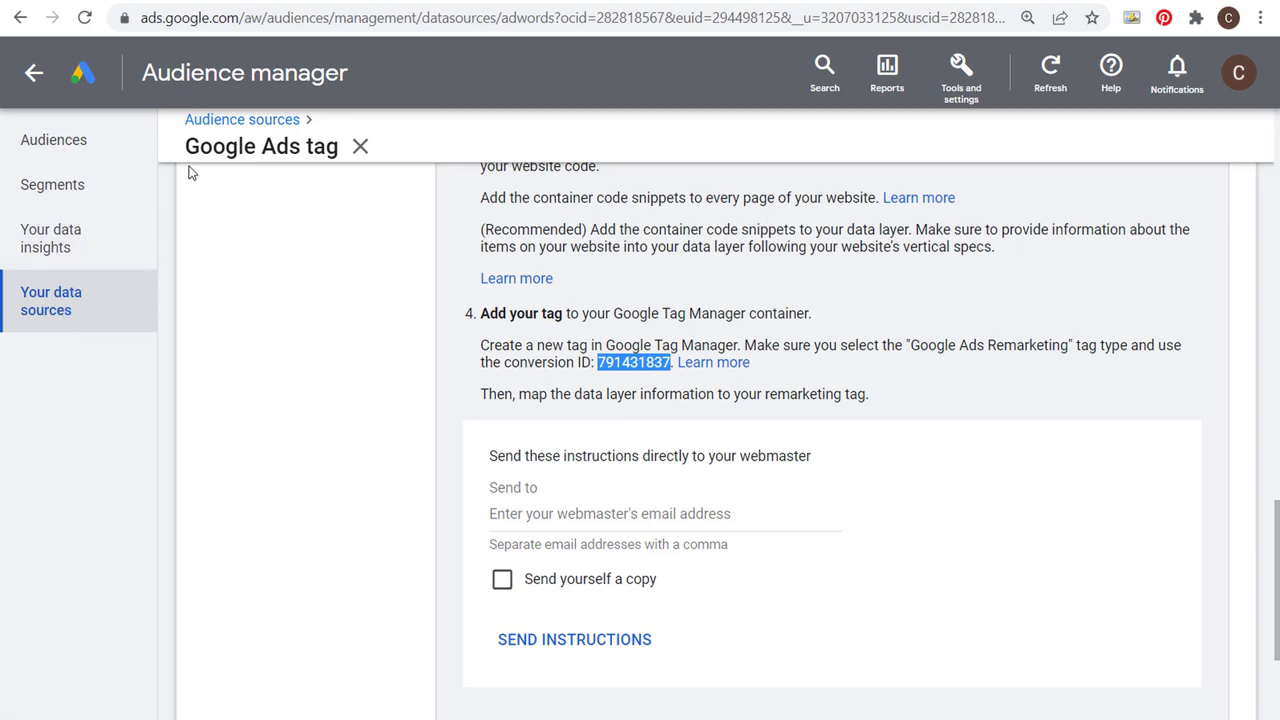
scroll(305, 258, up, 5)
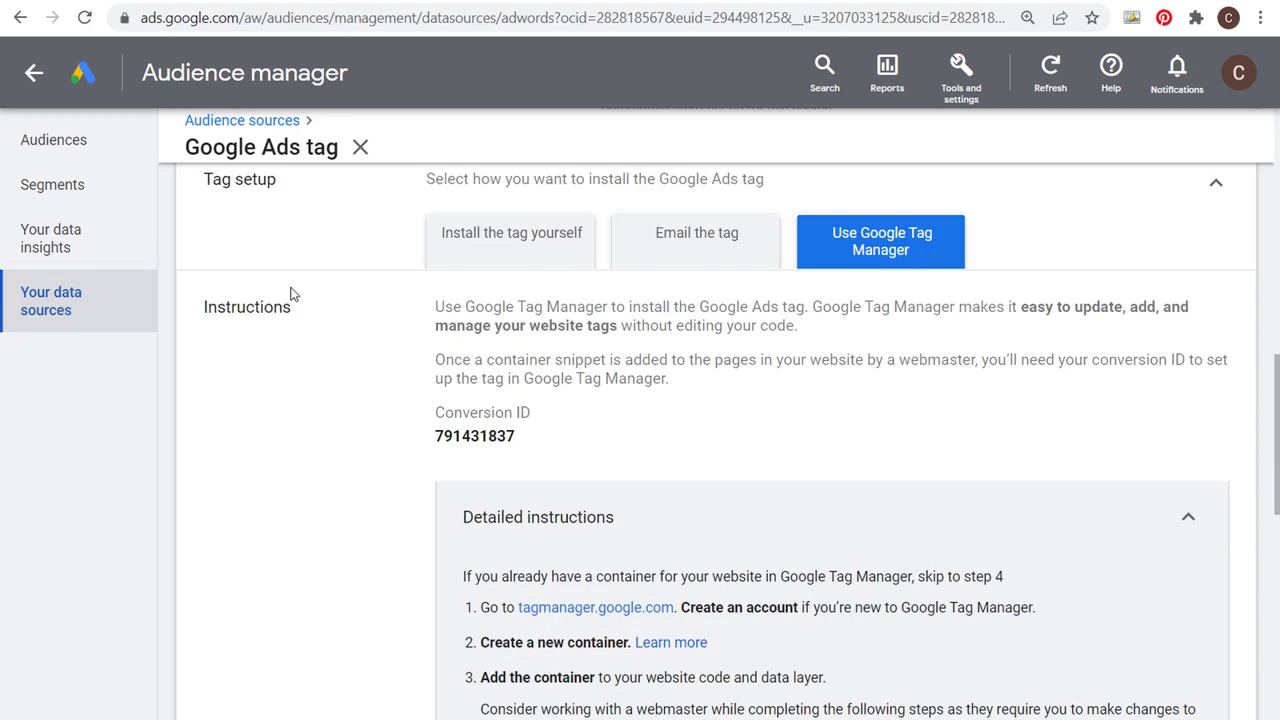
scroll(430, 320, down, 1)
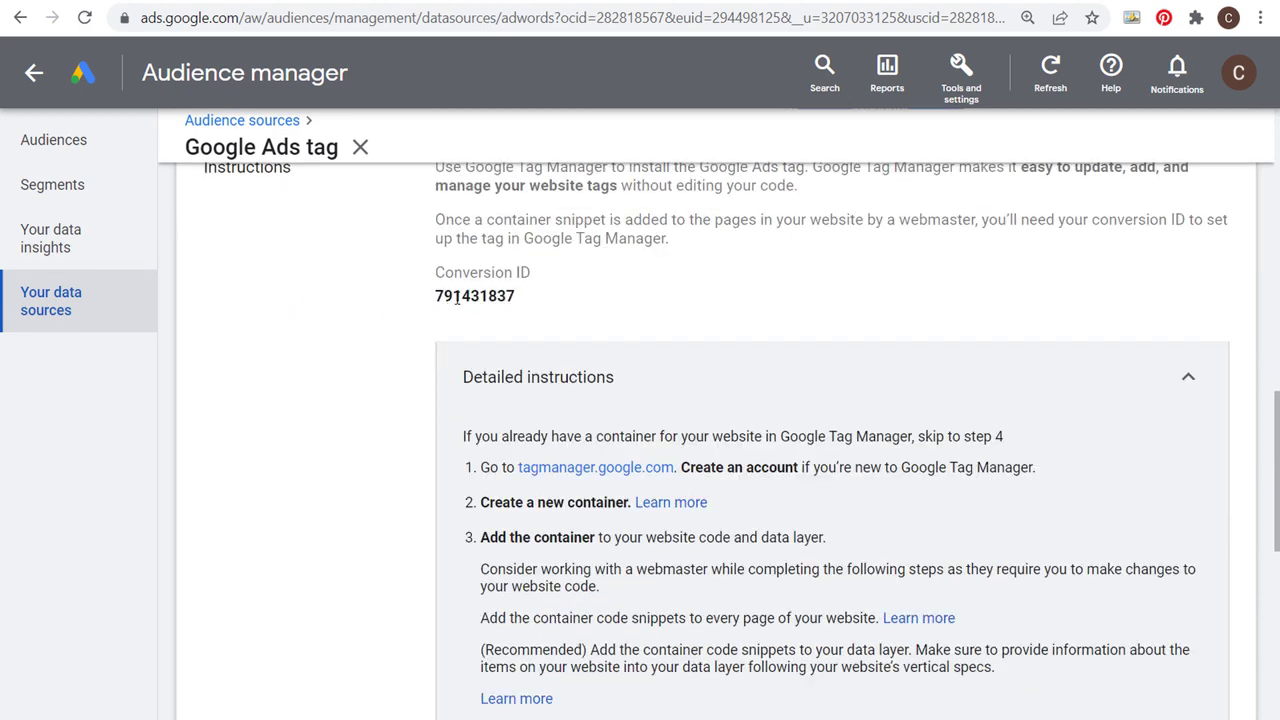
scroll(470, 302, down, 3)
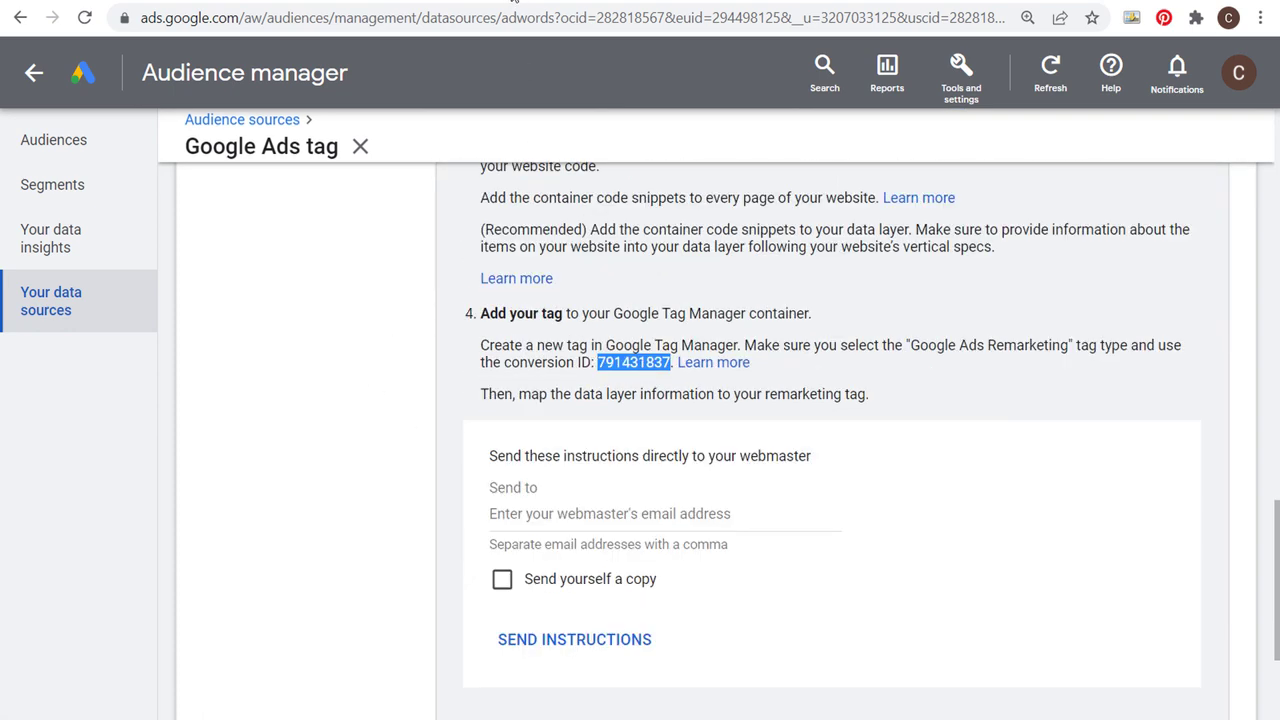
click(513, 0)
click(433, 396)
key(ctrl+v)
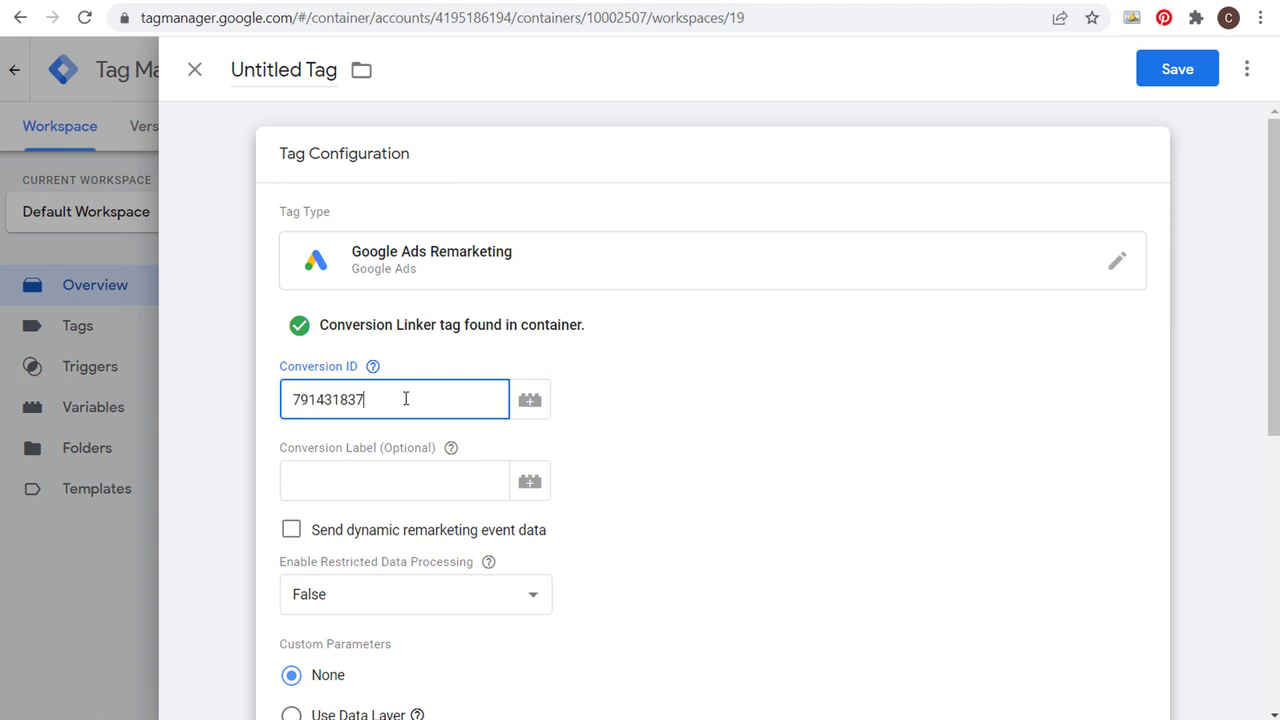
click(763, 411)
Step: Review the remaining settings of the remarketing tag and assign it the All Pages firing trigger
scroll(766, 412, down, 1)
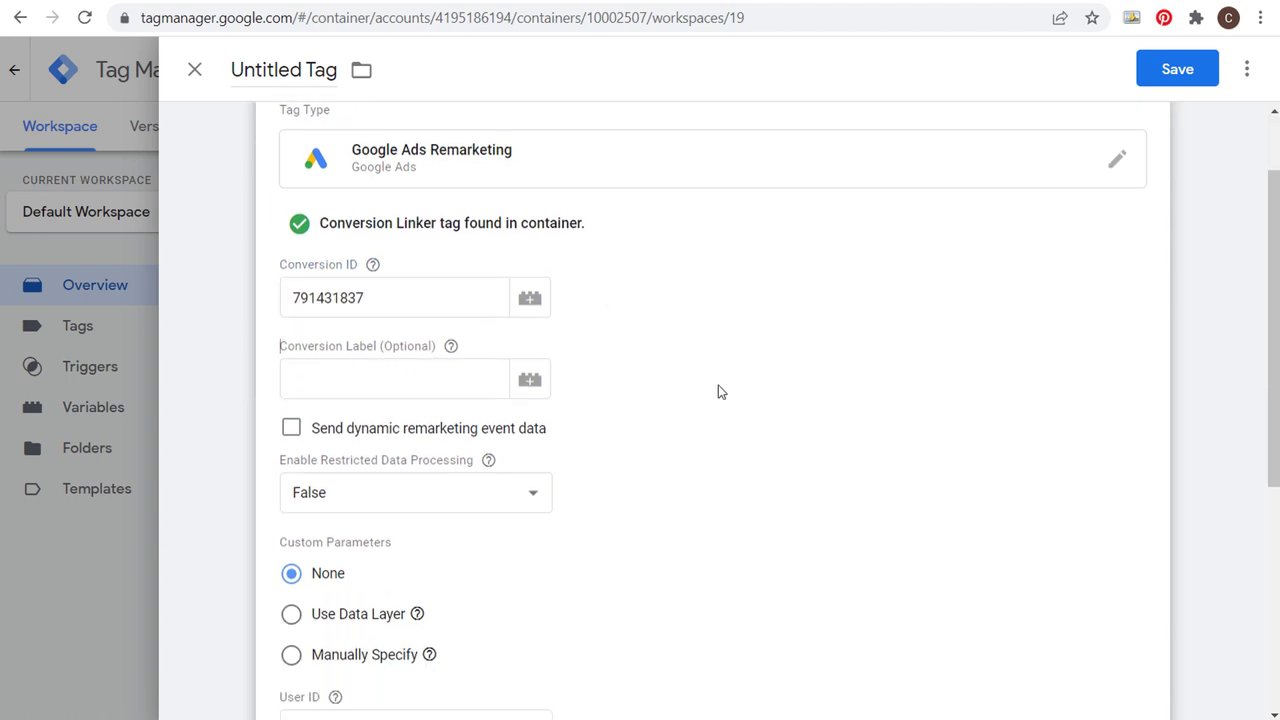
scroll(762, 466, down, 1)
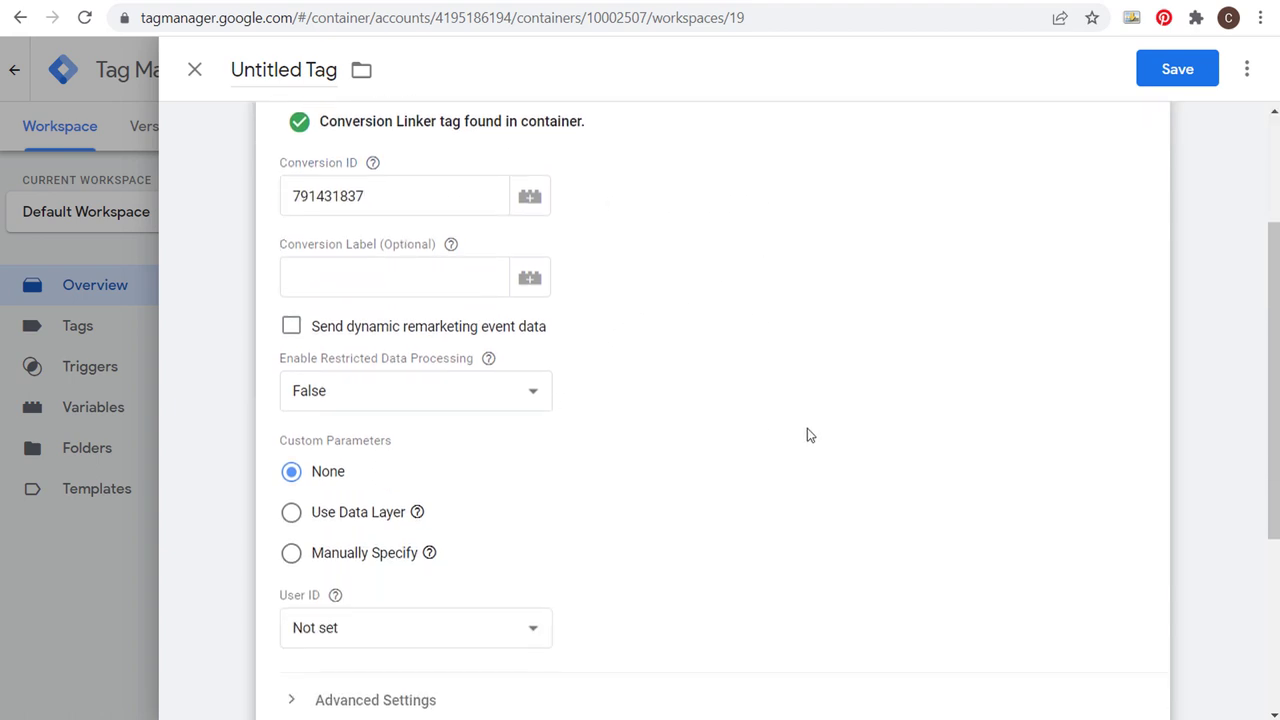
scroll(693, 285, down, 1)
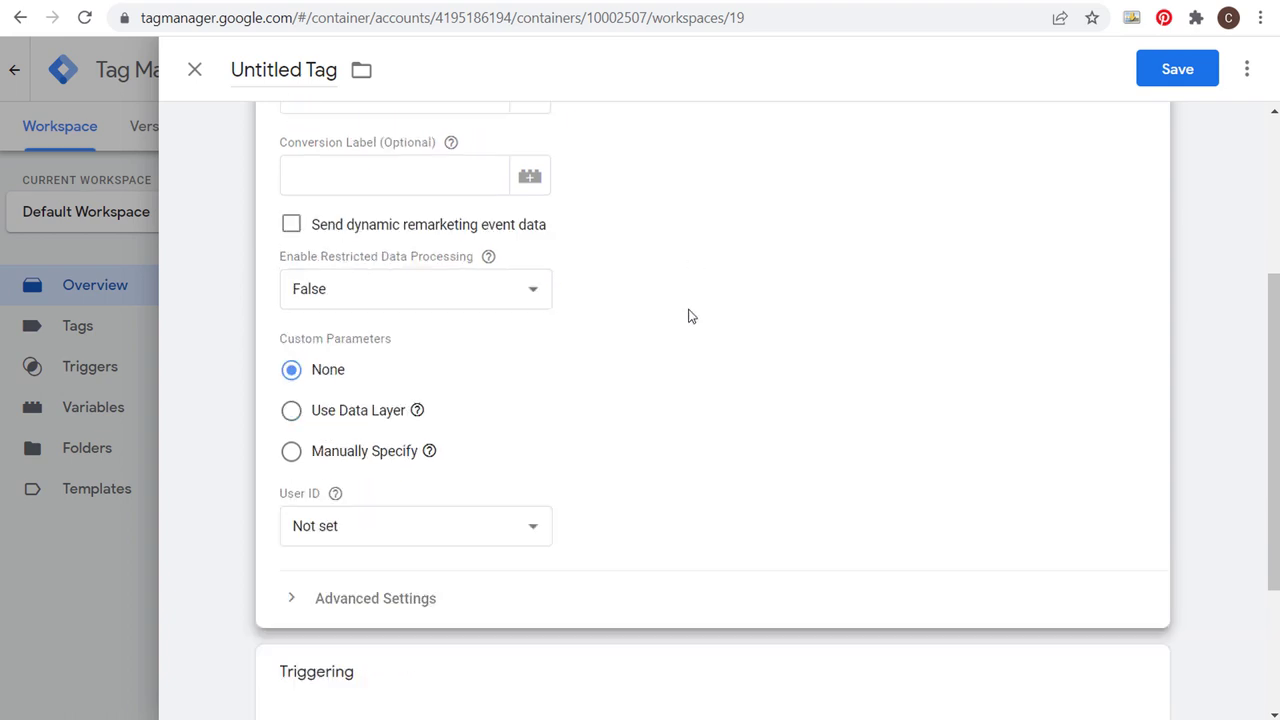
click(200, 294)
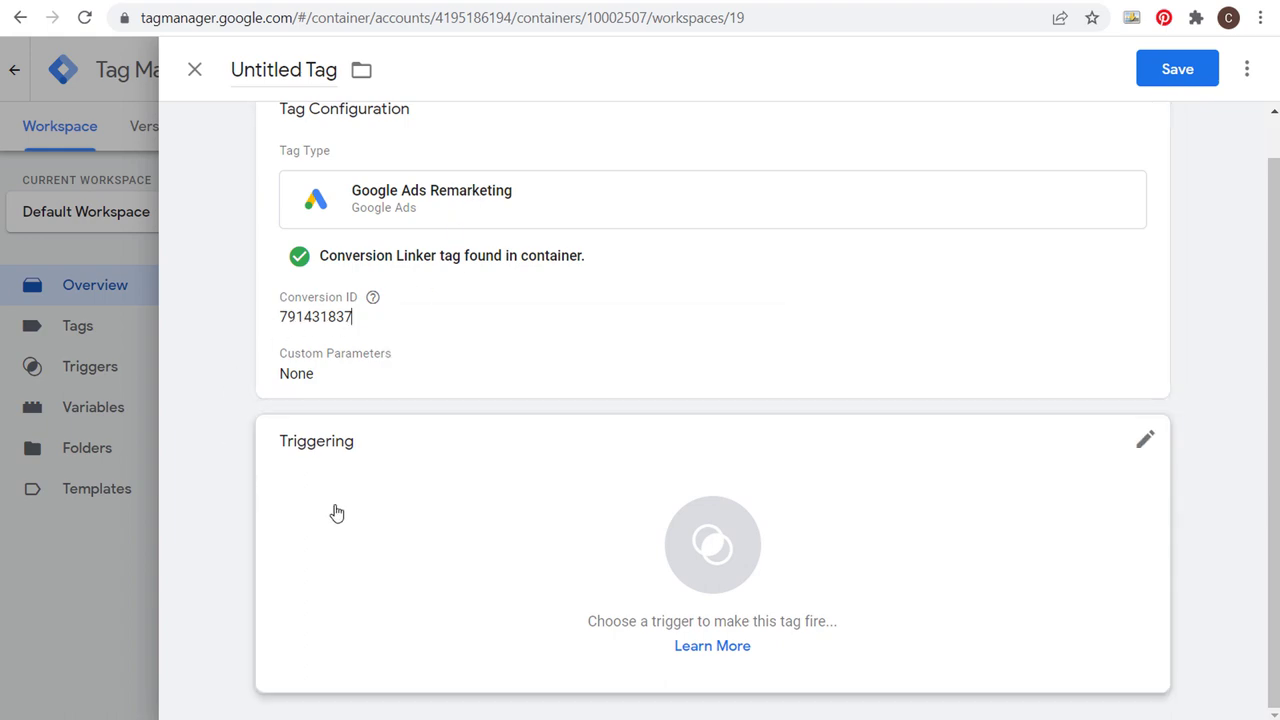
click(535, 507)
click(364, 165)
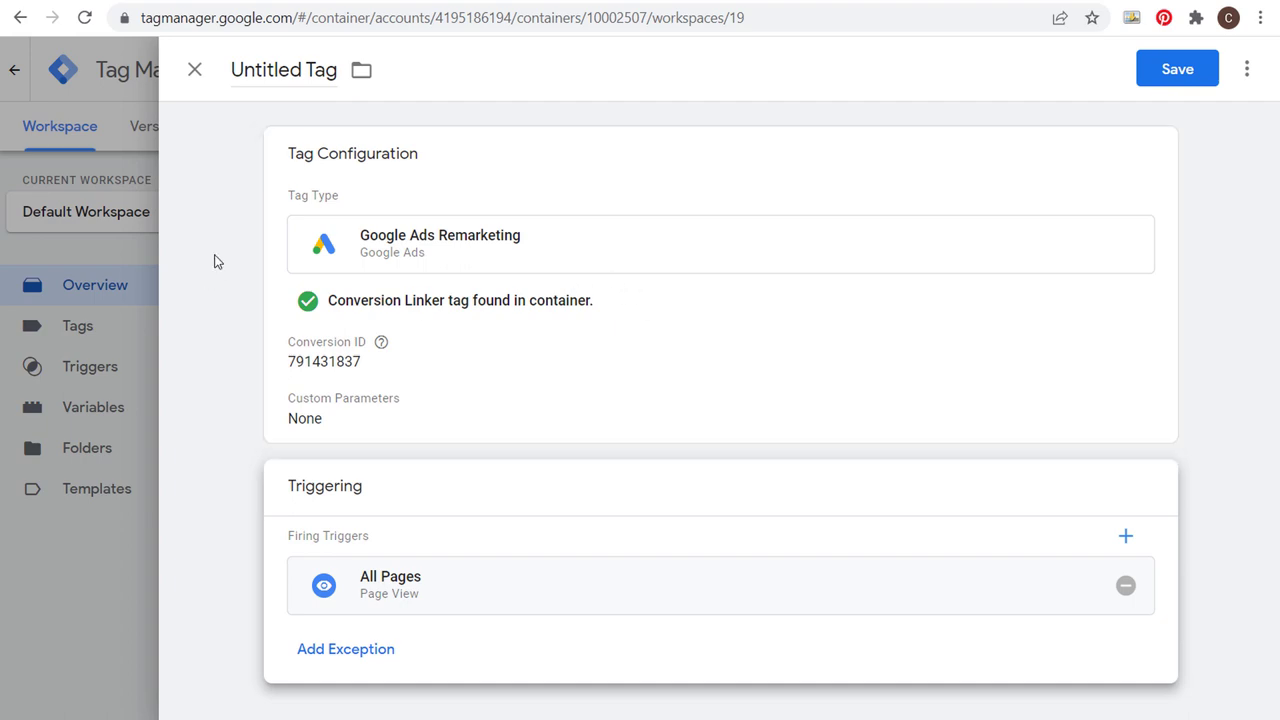
Step: Switch back to Google Ads, choose to install the tag yourself and highlight the global site tag code
key(ctrl+Tab)
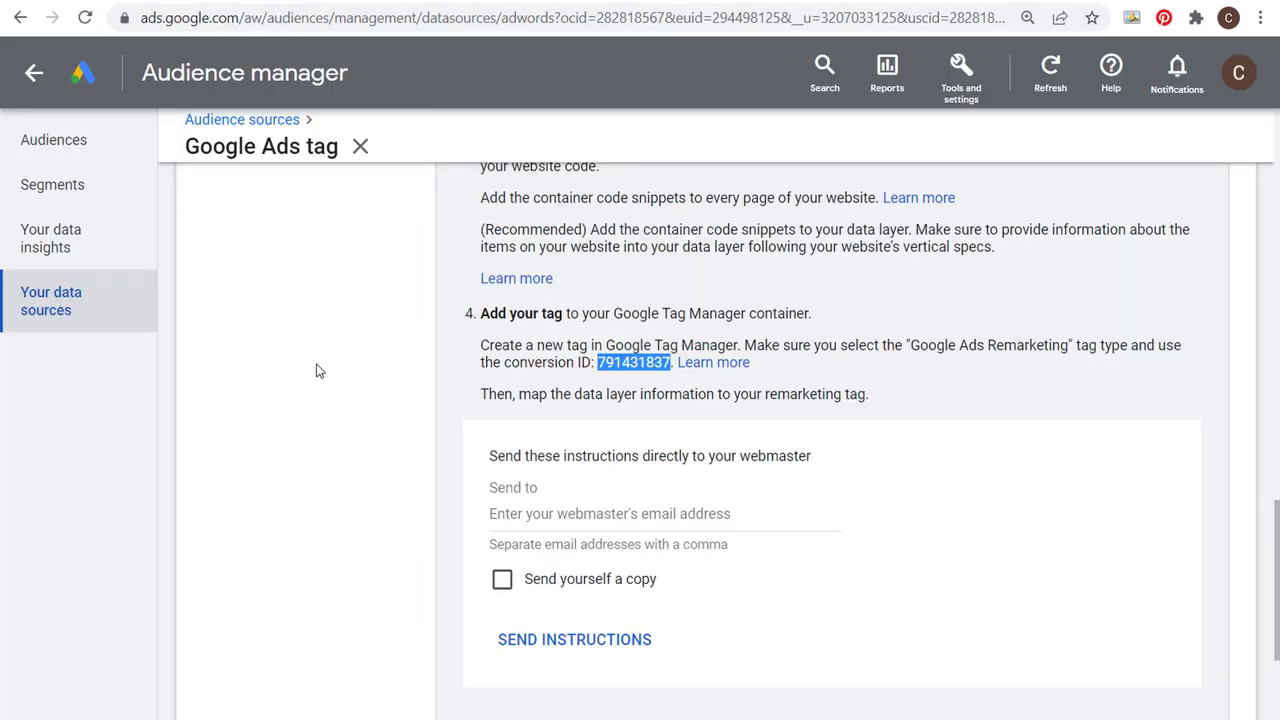
scroll(363, 417, up, 5)
click(503, 250)
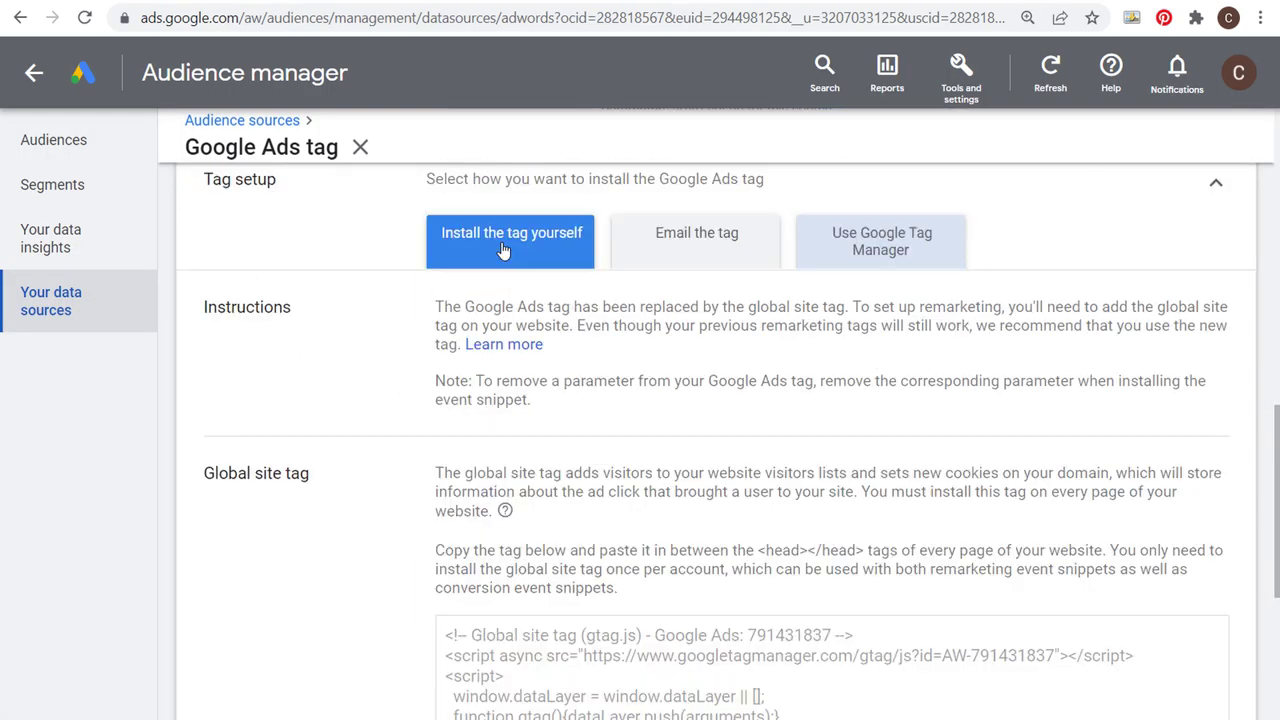
scroll(377, 393, down, 5)
scroll(533, 378, up, 2)
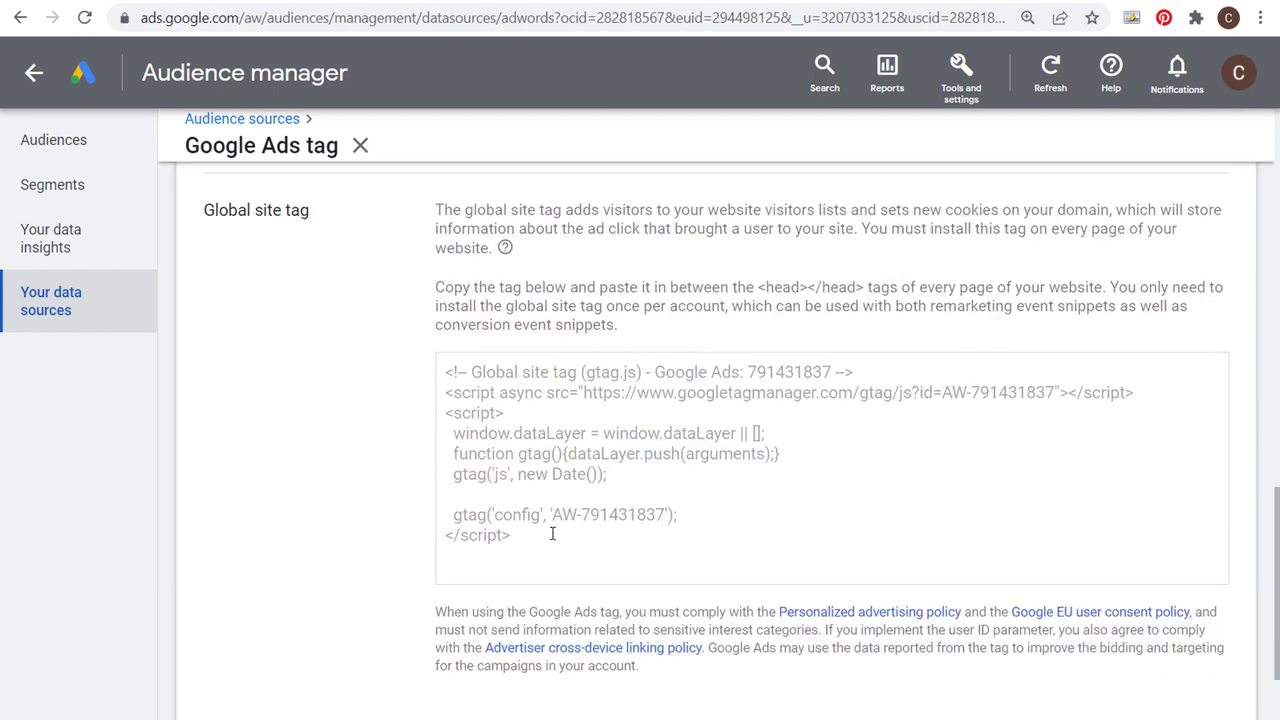
drag(552, 534, 425, 369)
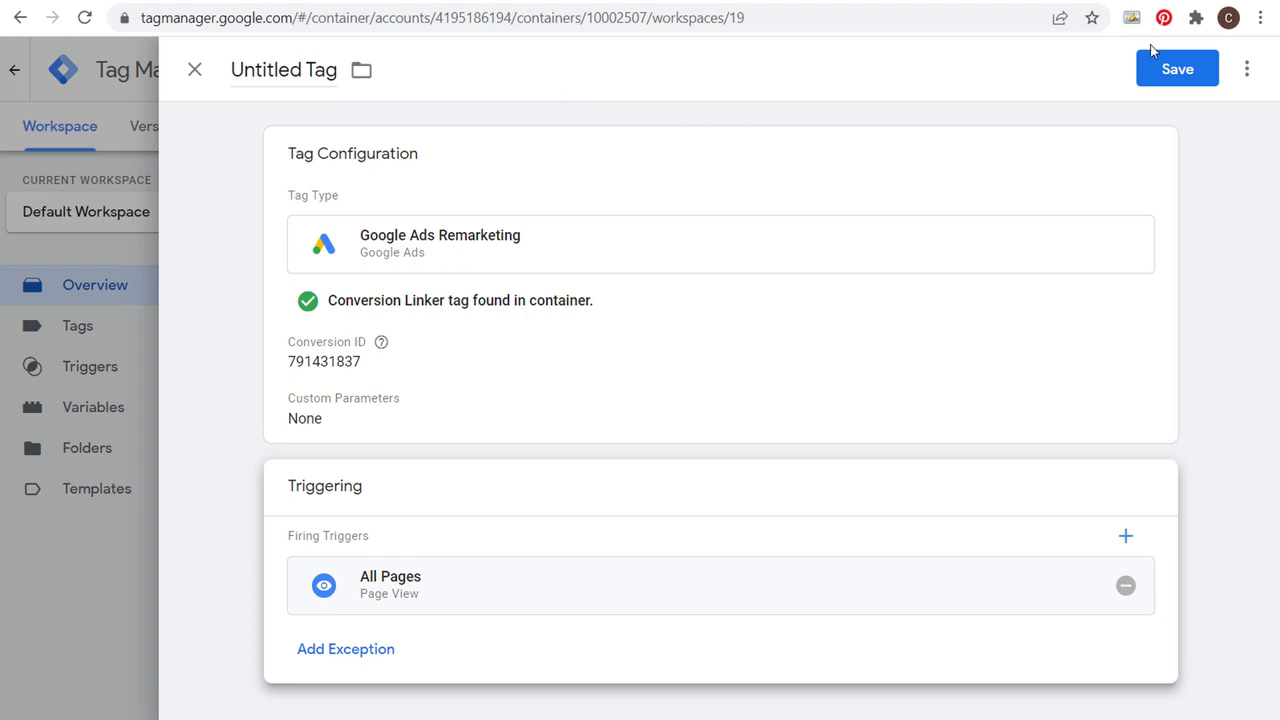
Step: Discard the untitled remarketing tag and look at the workspace's Submit Changes form, closing it without publishing
click(194, 69)
click(884, 297)
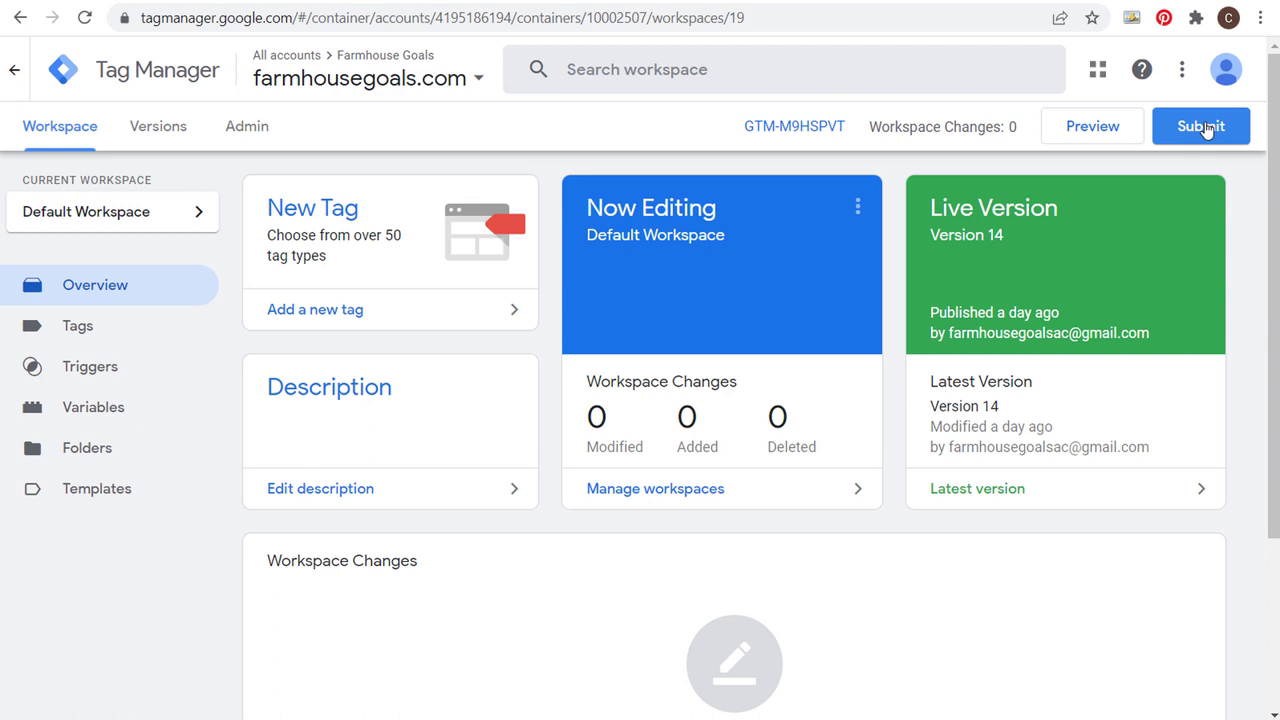
click(1205, 128)
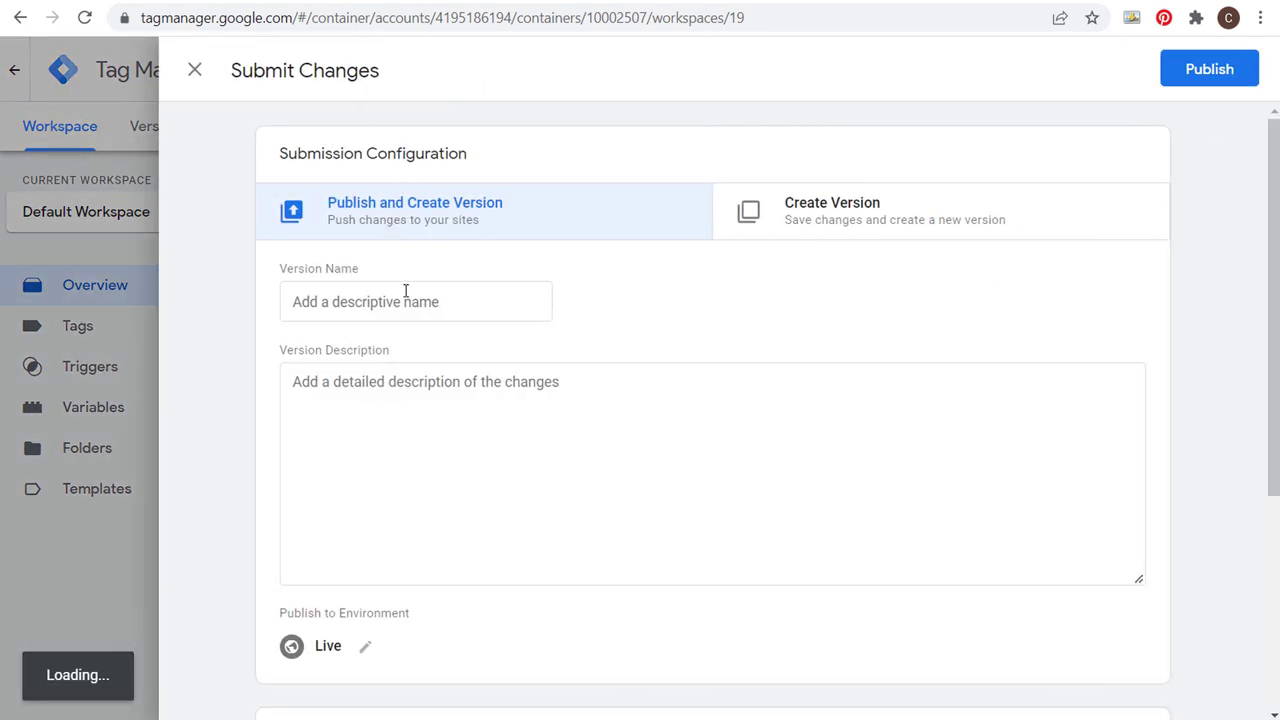
click(405, 292)
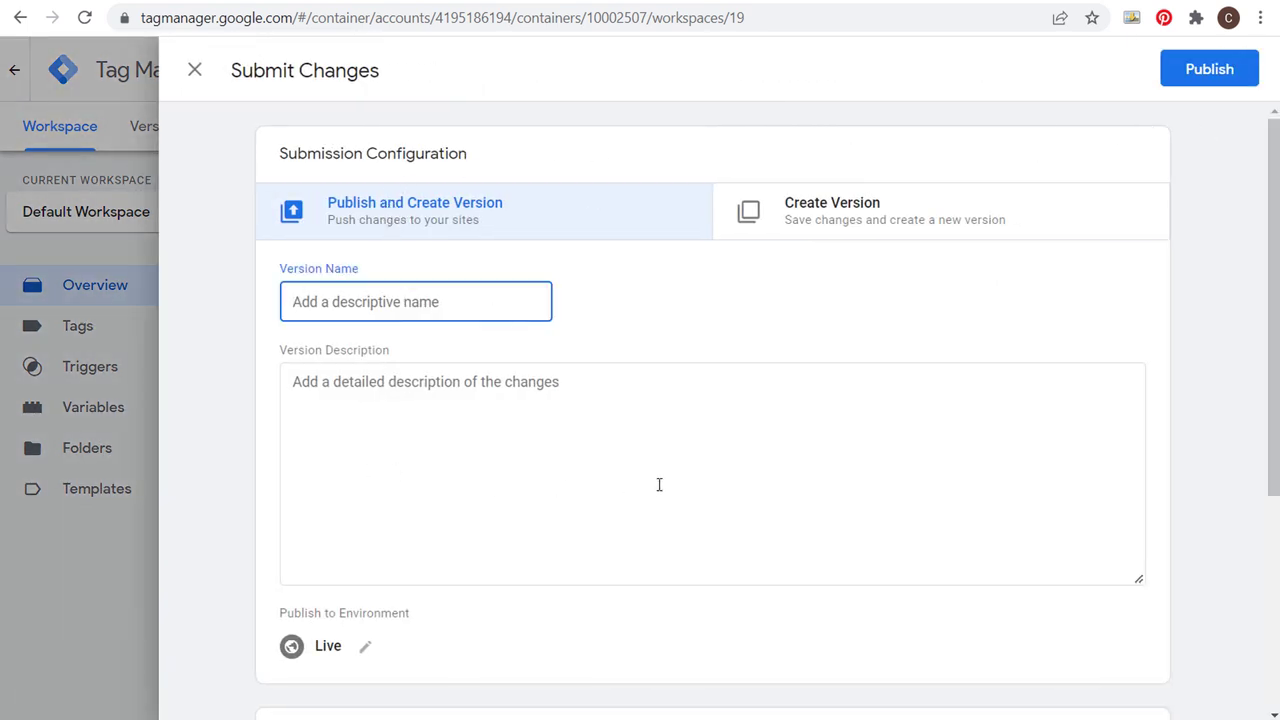
click(194, 72)
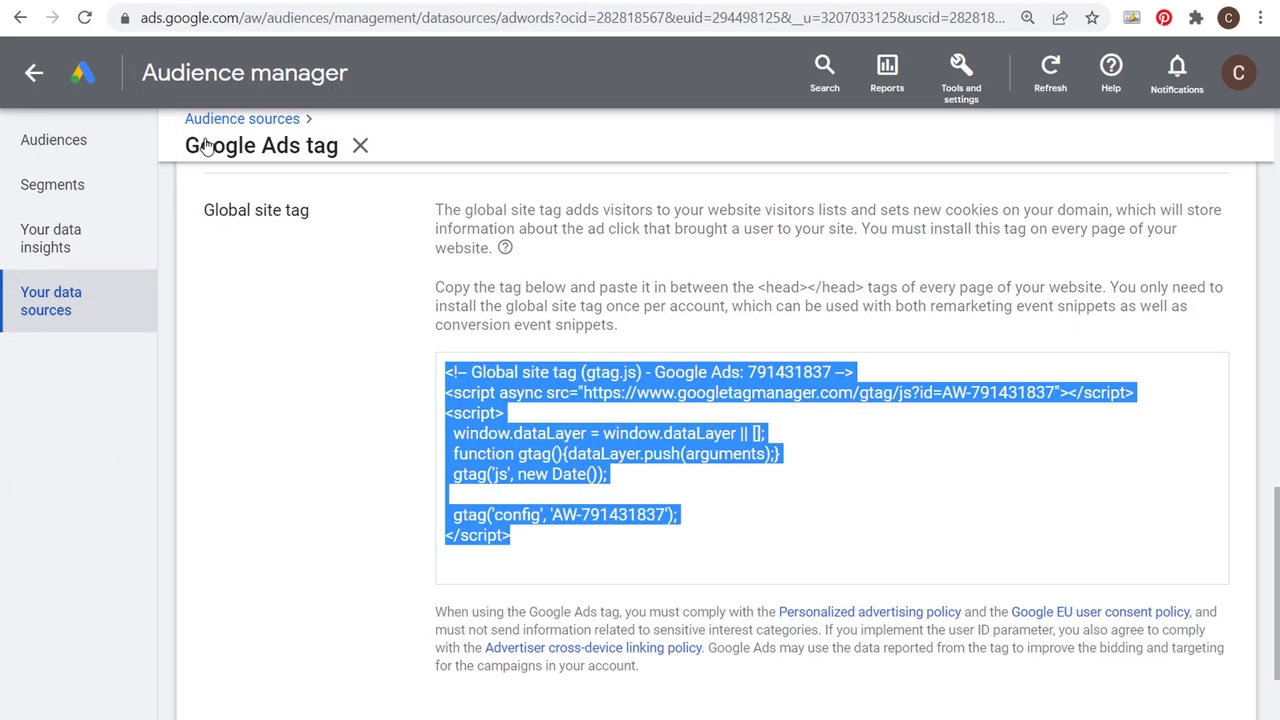
Step: Switch to Google Ads and review the global site tag instructions, highlighting where the code has to be placed in the head tags
click(335, 340)
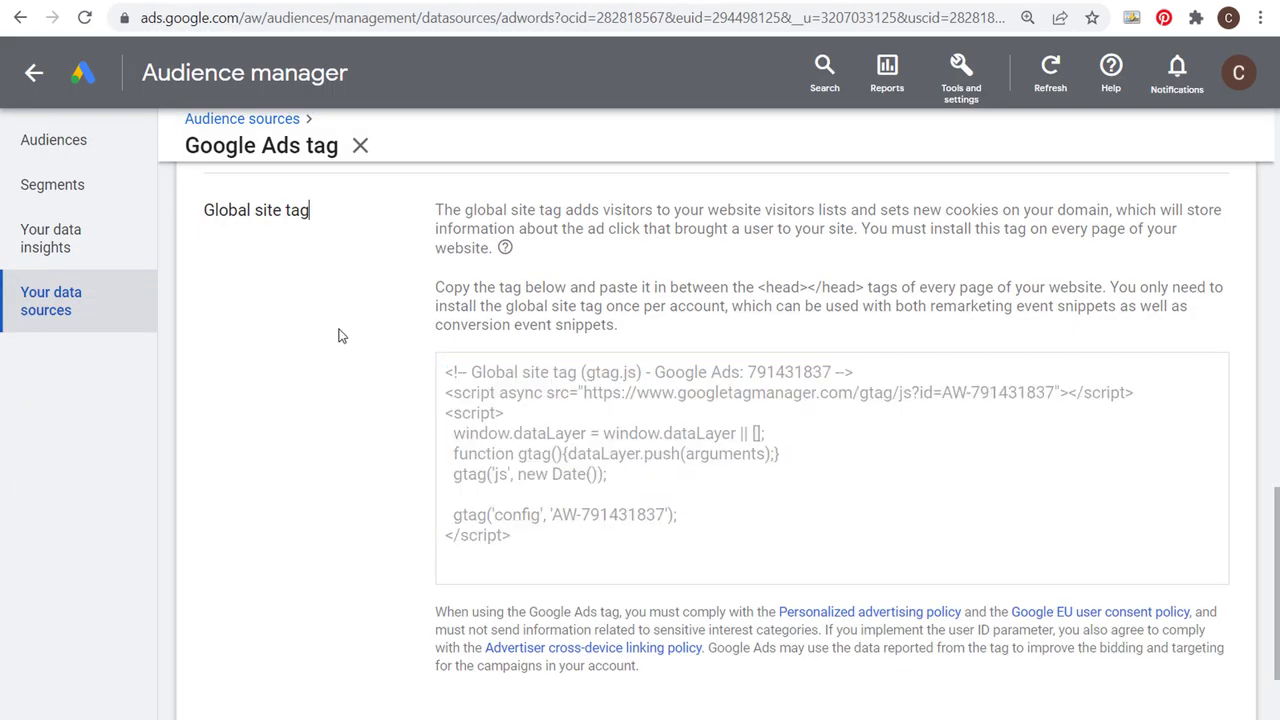
scroll(464, 292, up, 3)
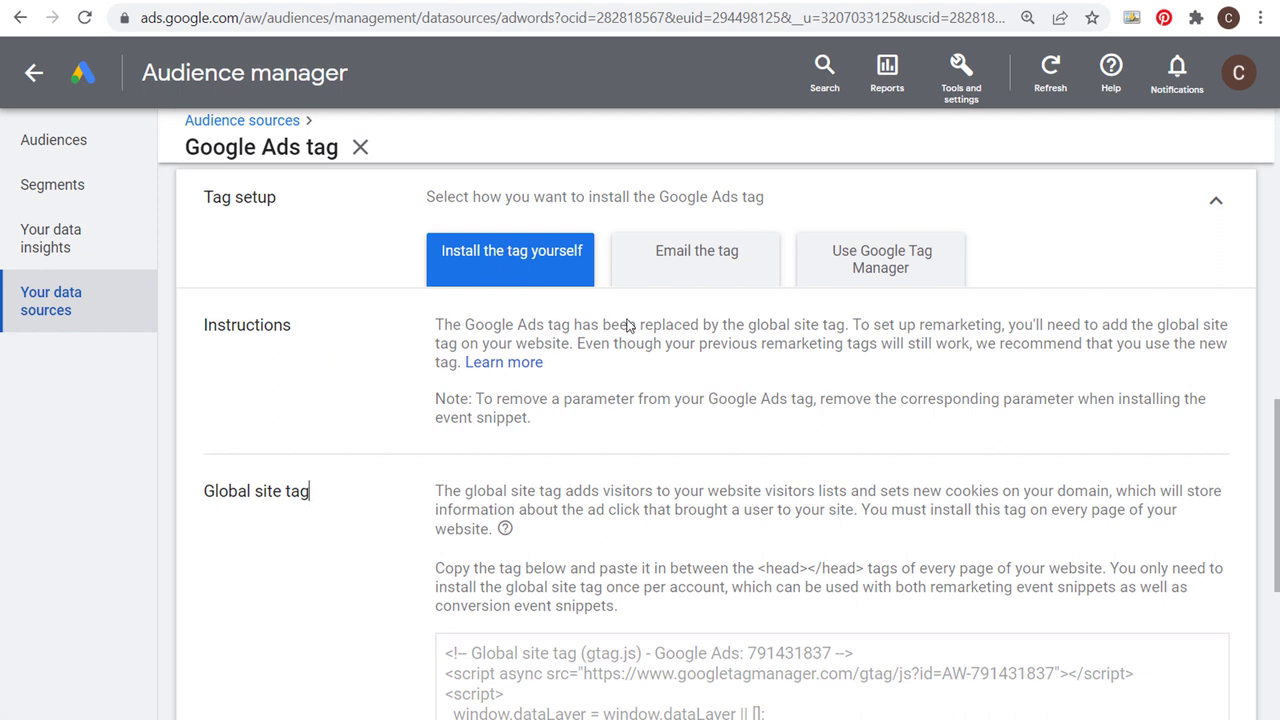
scroll(743, 503, down, 1)
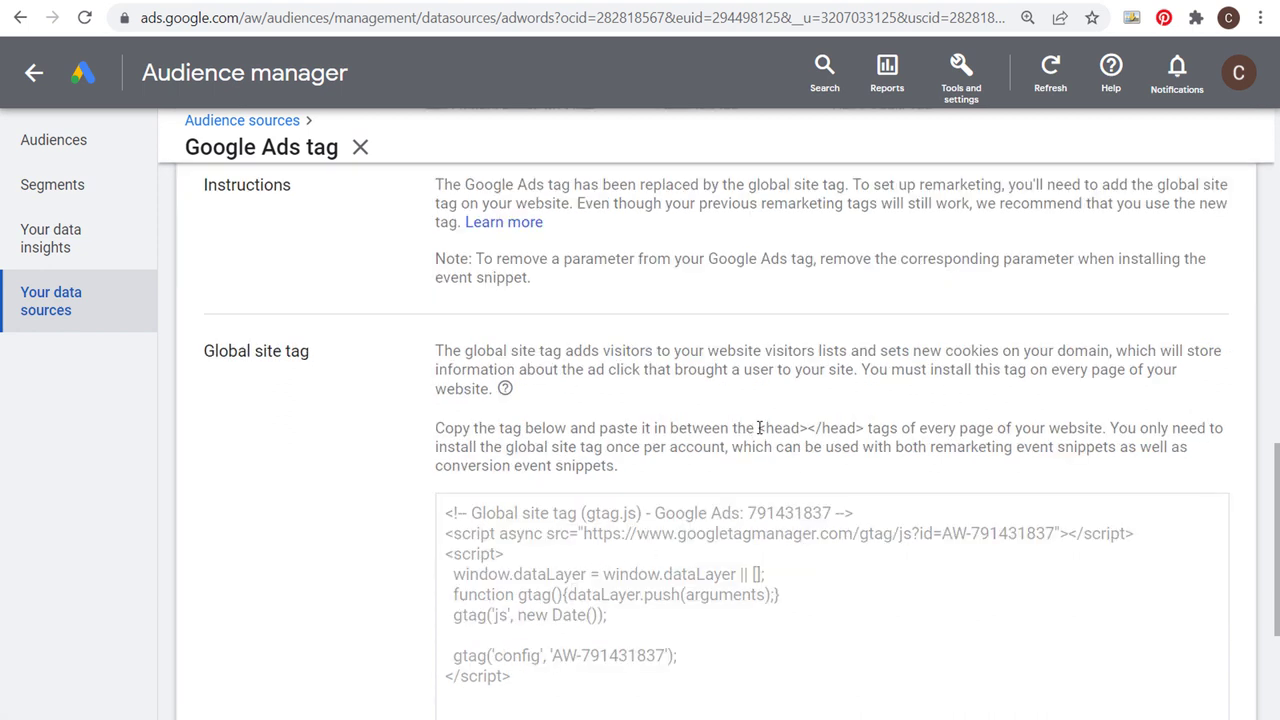
drag(759, 428, 945, 428)
Step: View the data segments in Audience manager and the segment types that can be created, without adding one
click(104, 200)
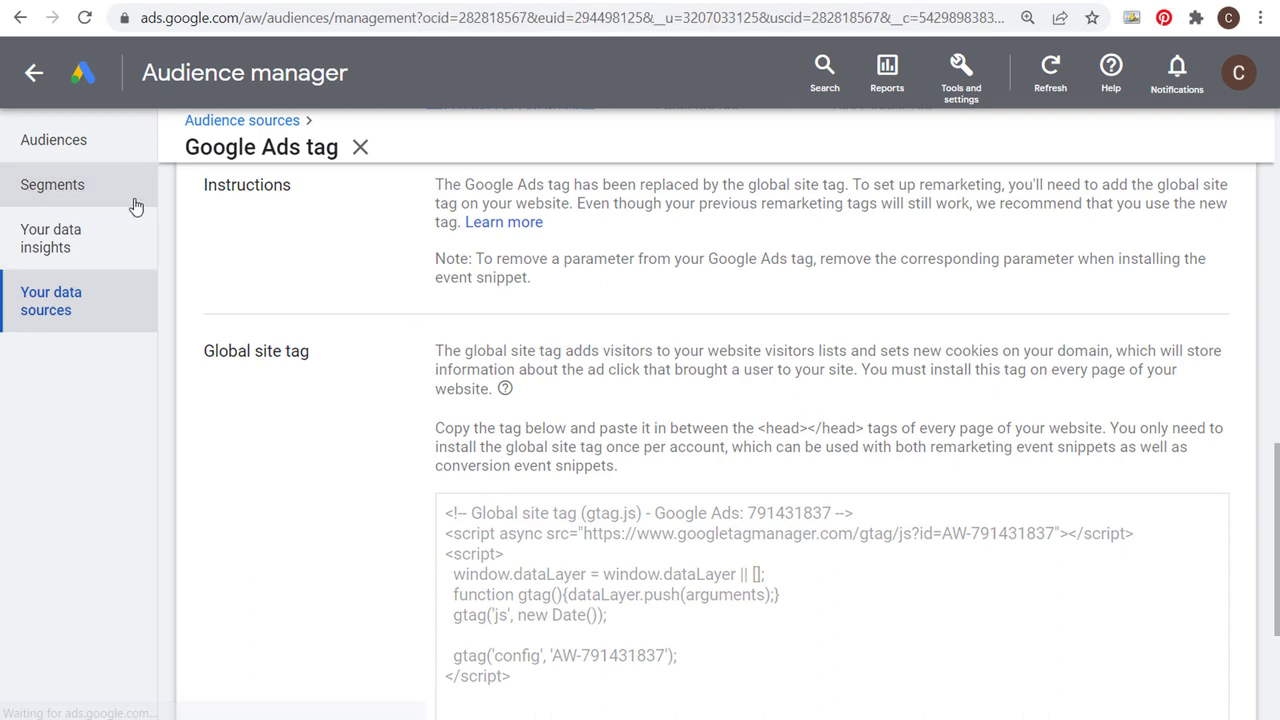
click(183, 200)
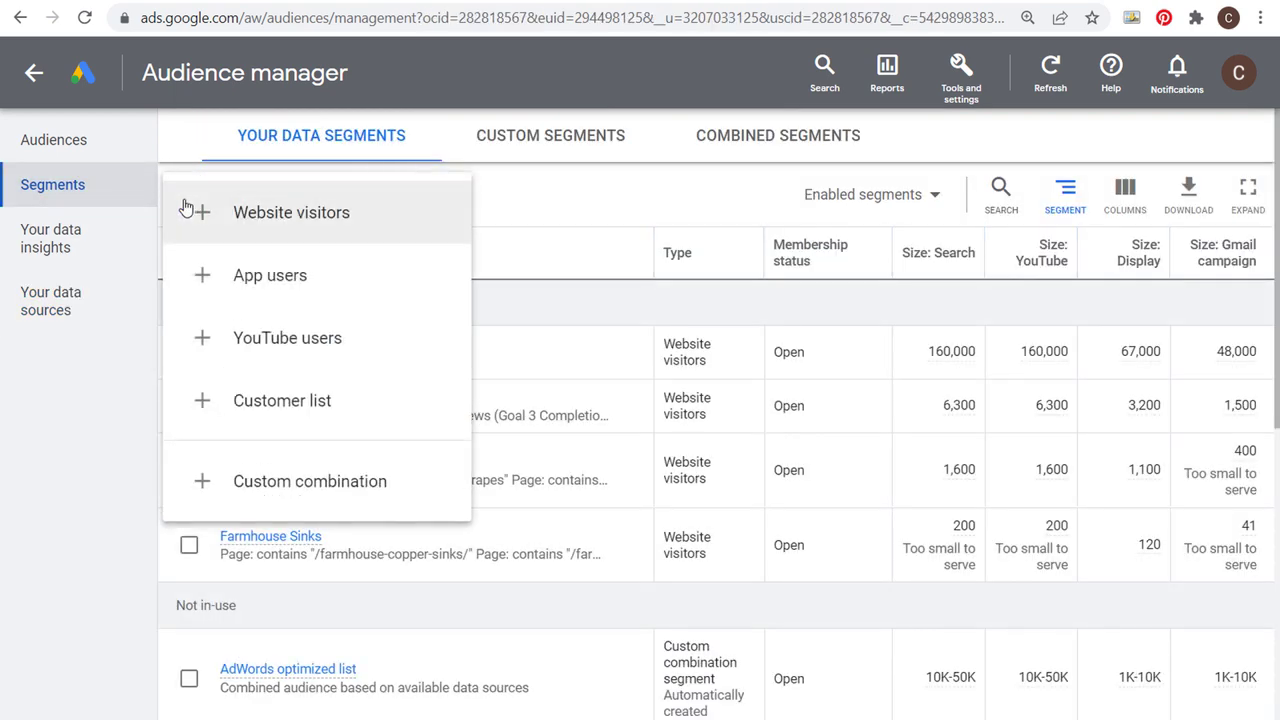
click(664, 185)
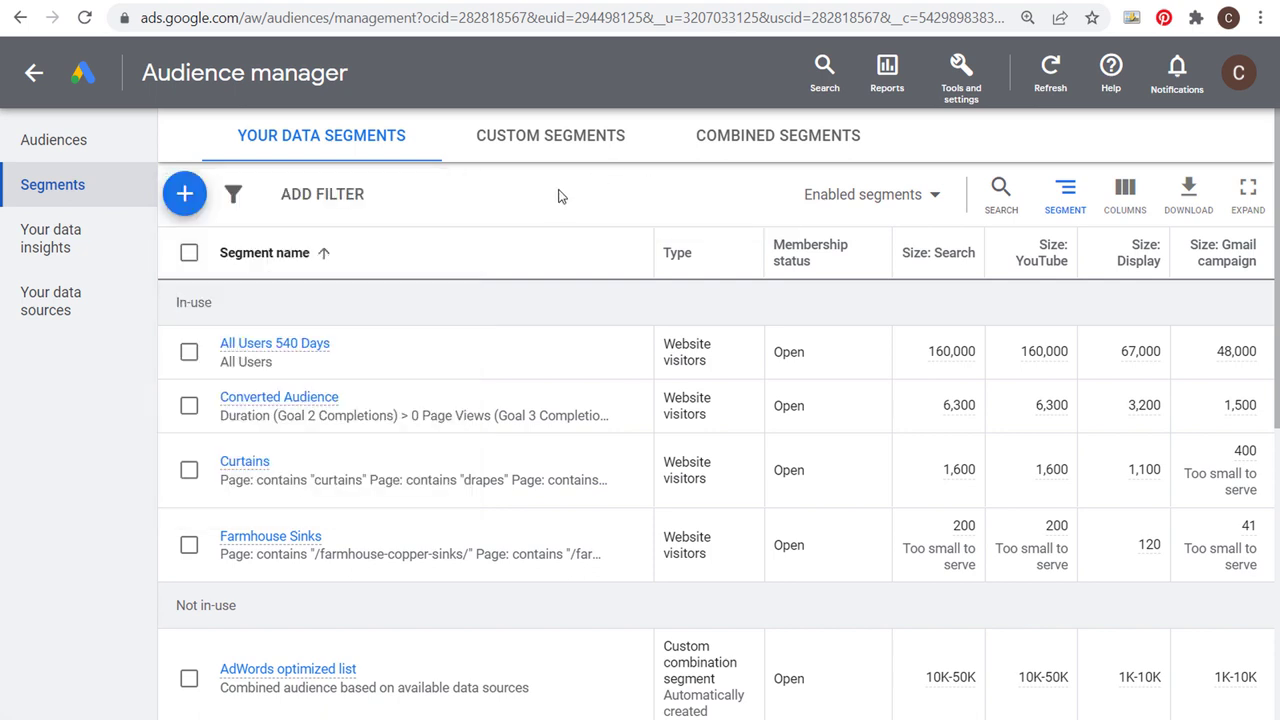
Step: Return to the campaigns overview, start a new campaign with the Sales objective and review its conversion goals
click(33, 73)
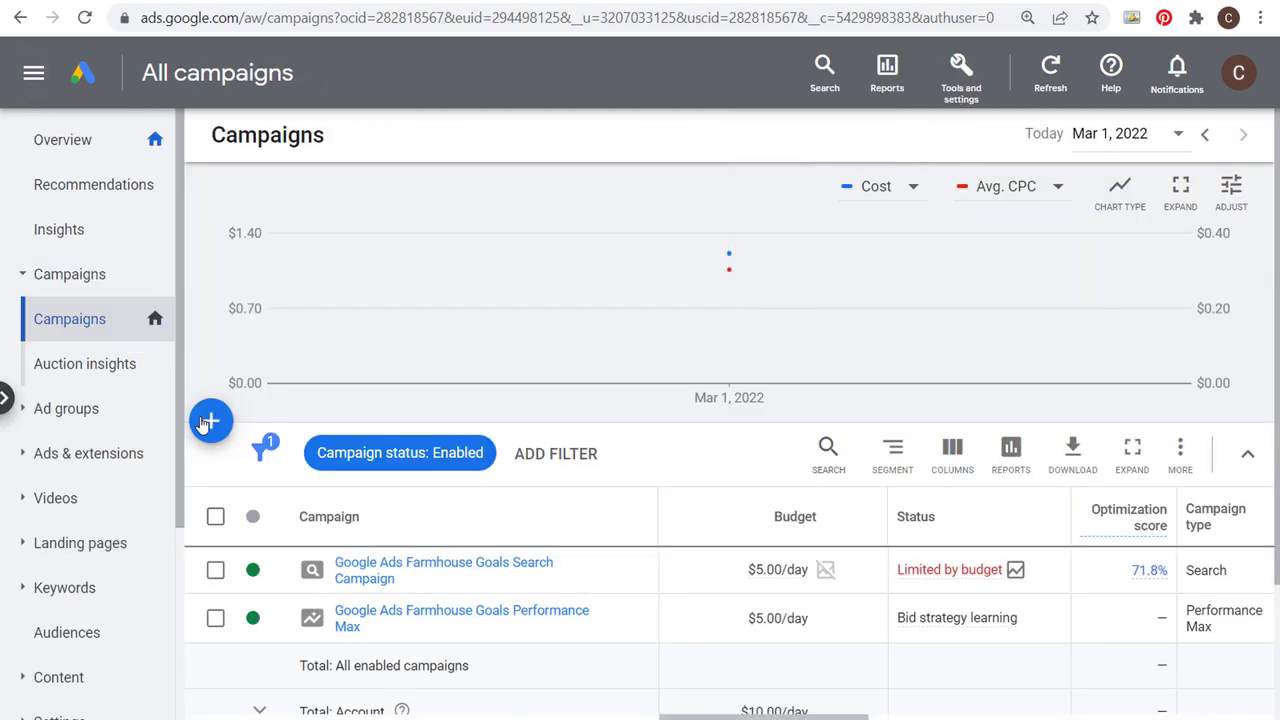
mouse_move(215, 428)
click(254, 440)
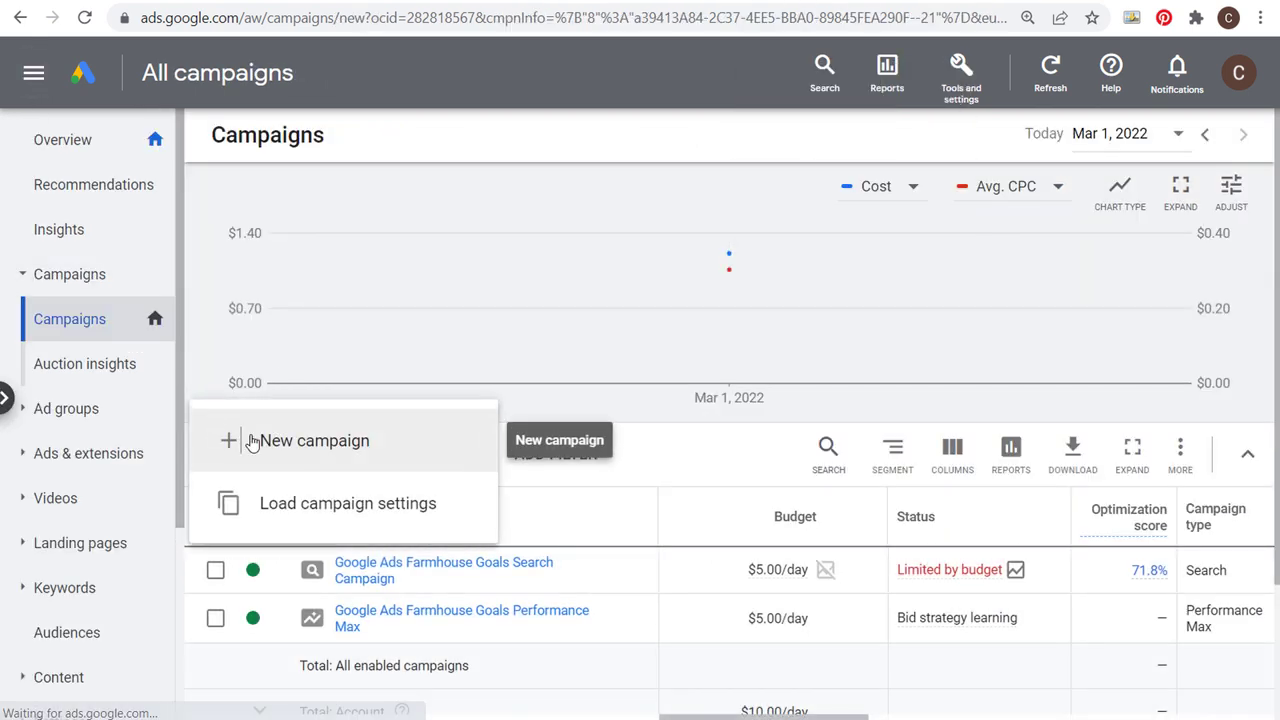
click(236, 430)
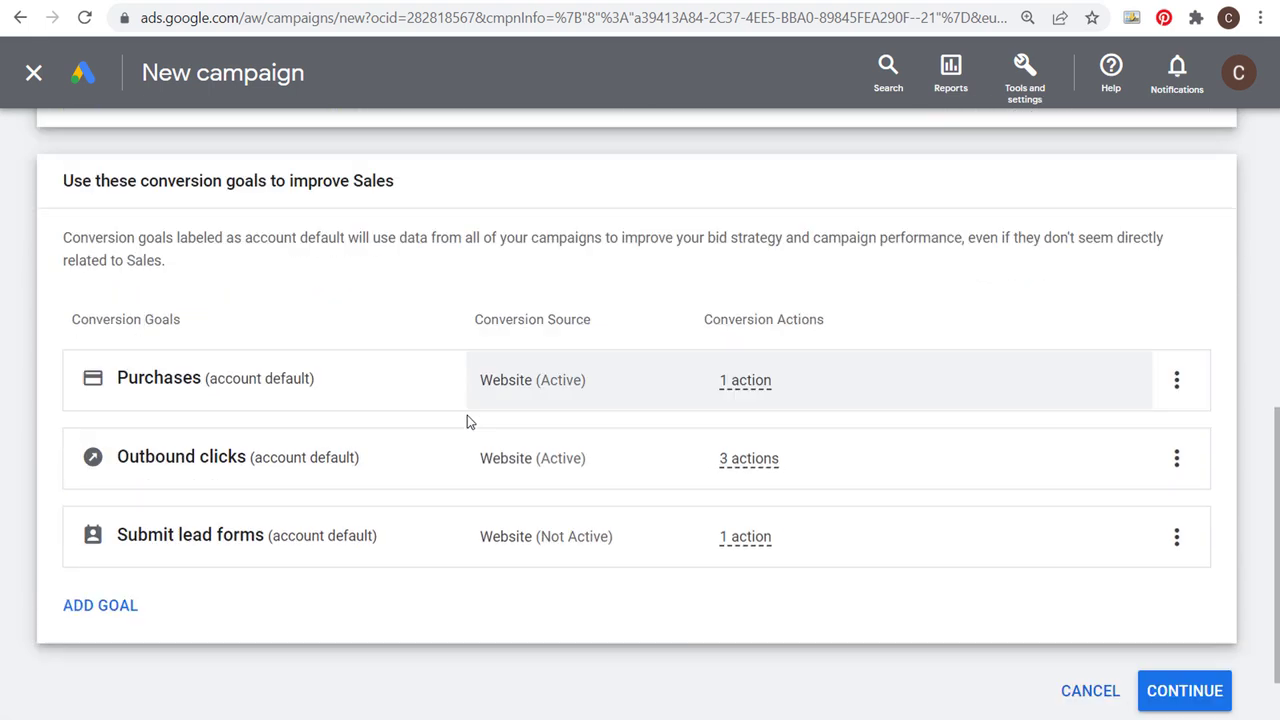
scroll(193, 315, up, 5)
scroll(200, 335, down, 4)
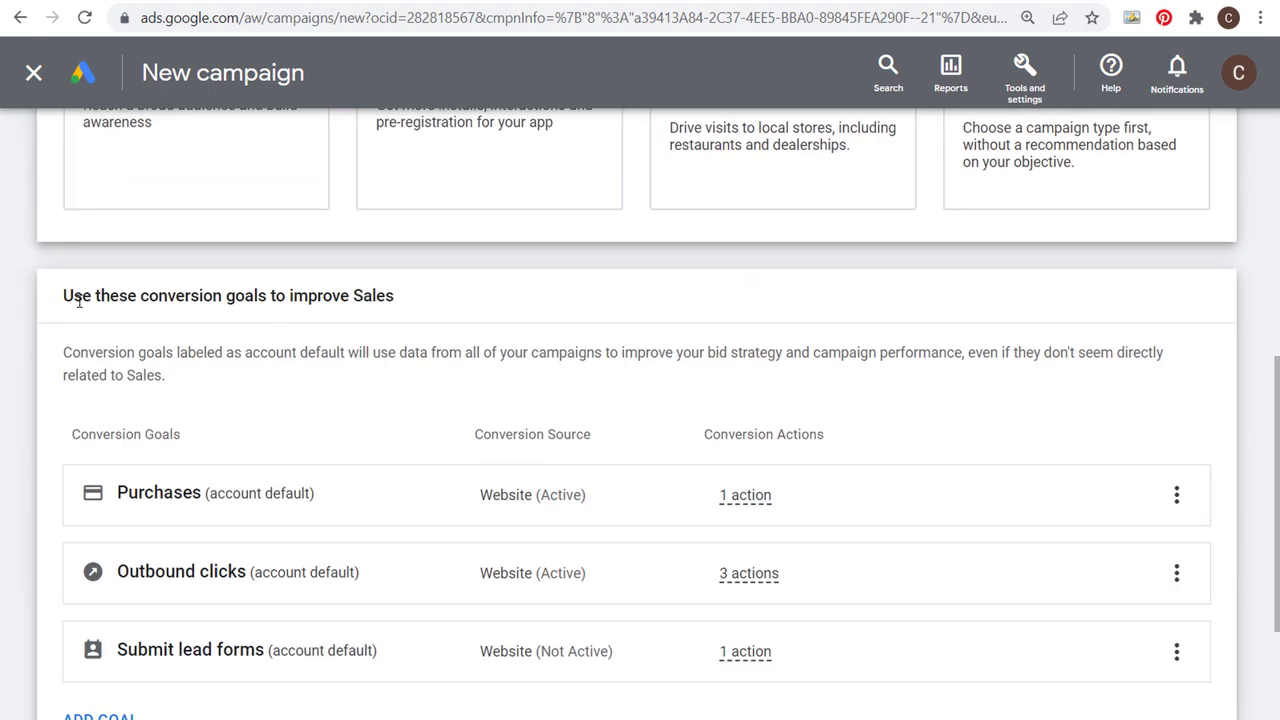
scroll(610, 310, down, 2)
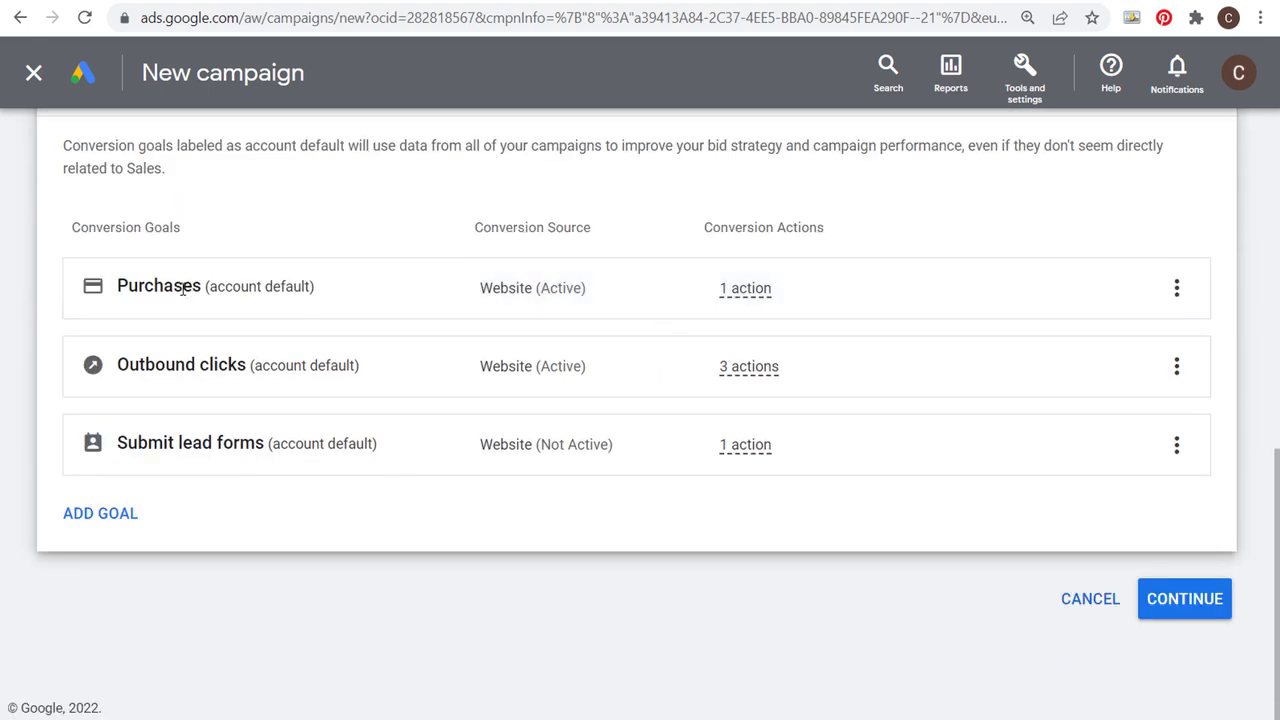
Step: Accept the account-default conversion goals and continue with Video as the campaign type
click(1190, 600)
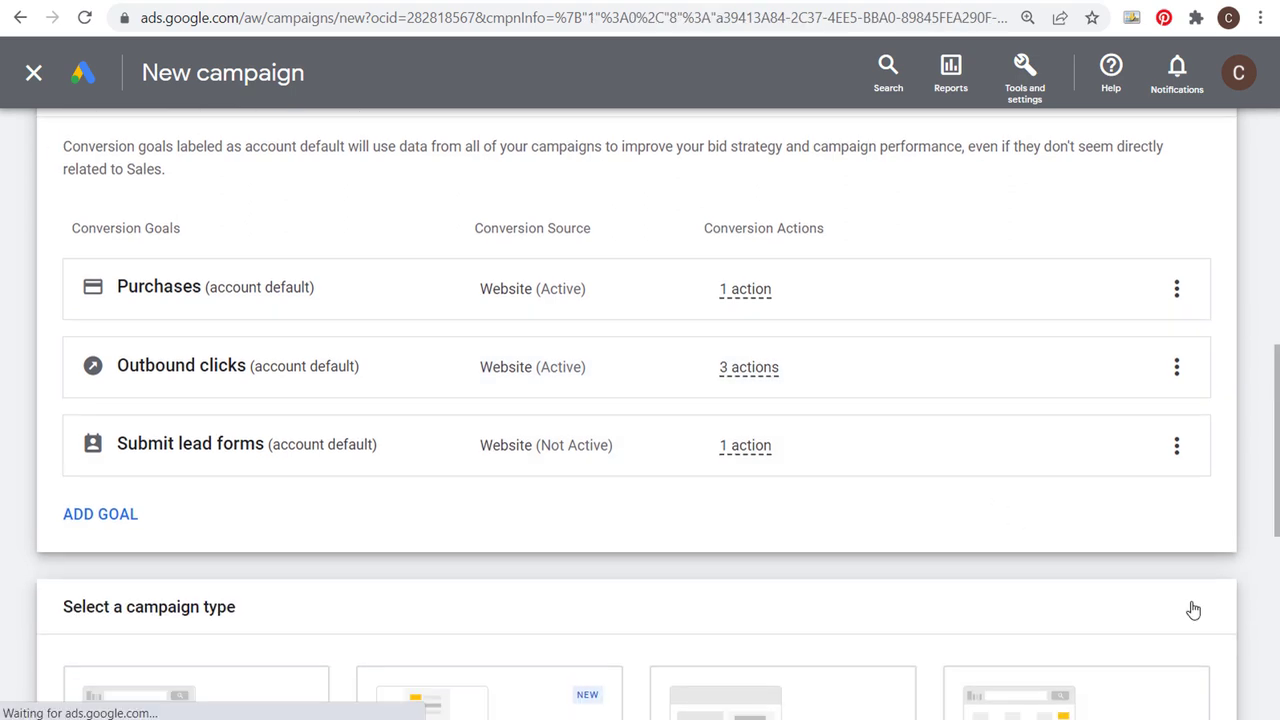
click(194, 509)
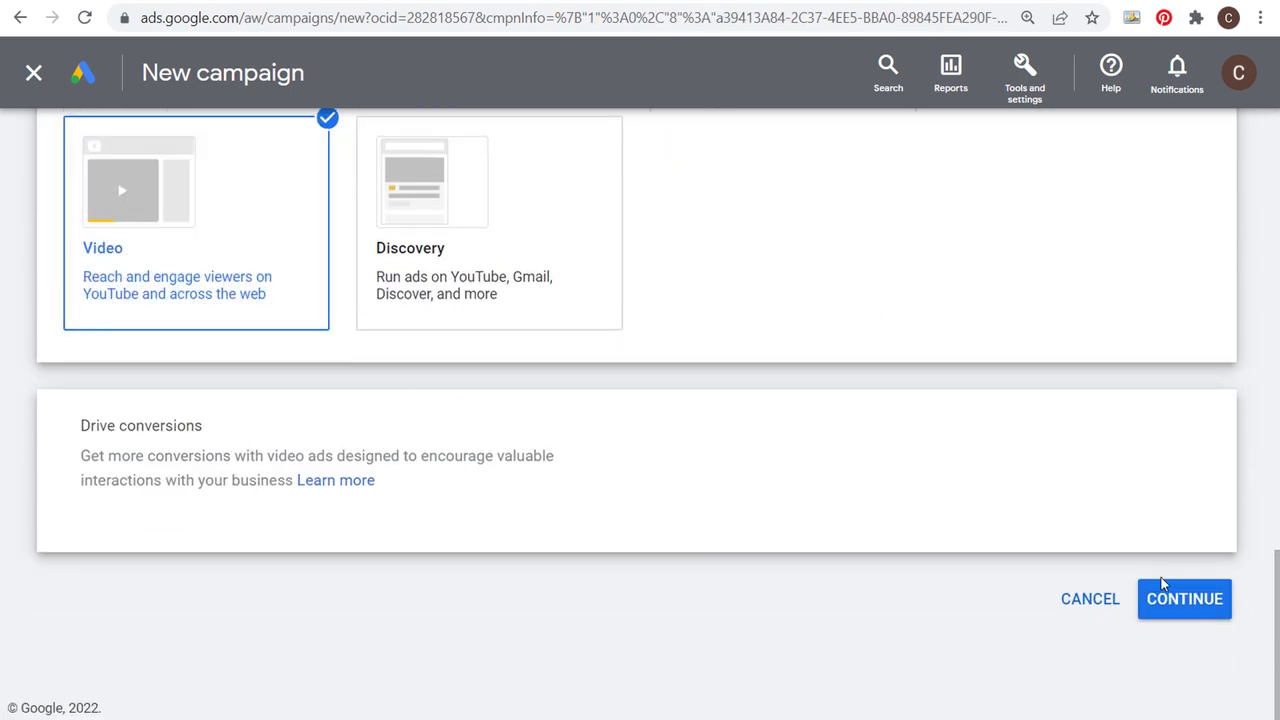
click(1165, 590)
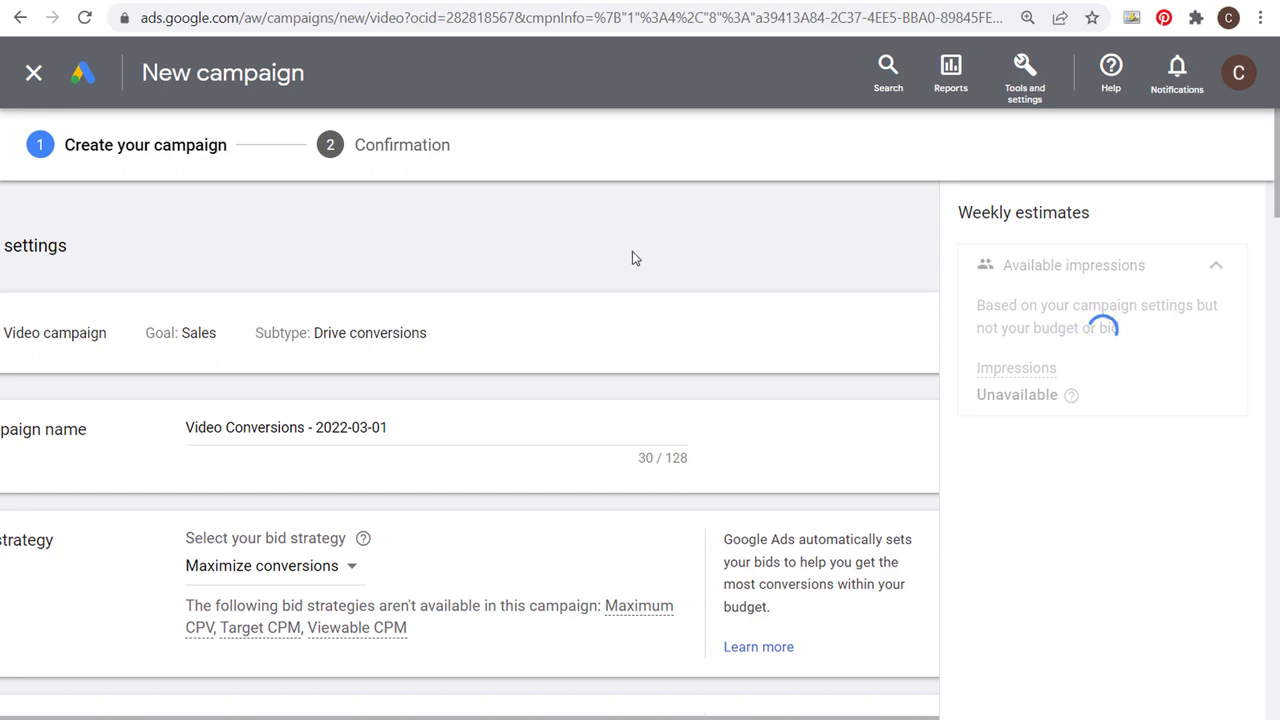
Step: Add the All Users 540 Days website visitors segment under Your data in the video campaign's audience segments
scroll(480, 366, down, 4)
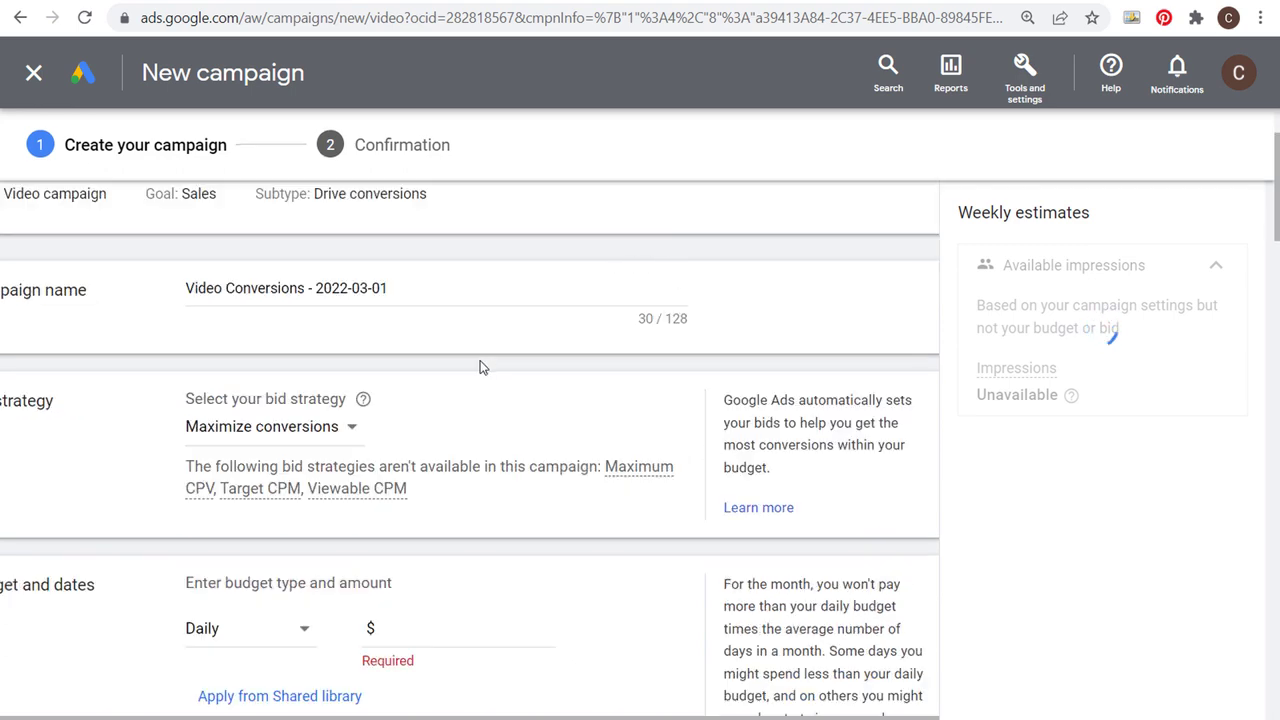
scroll(505, 340, down, 1)
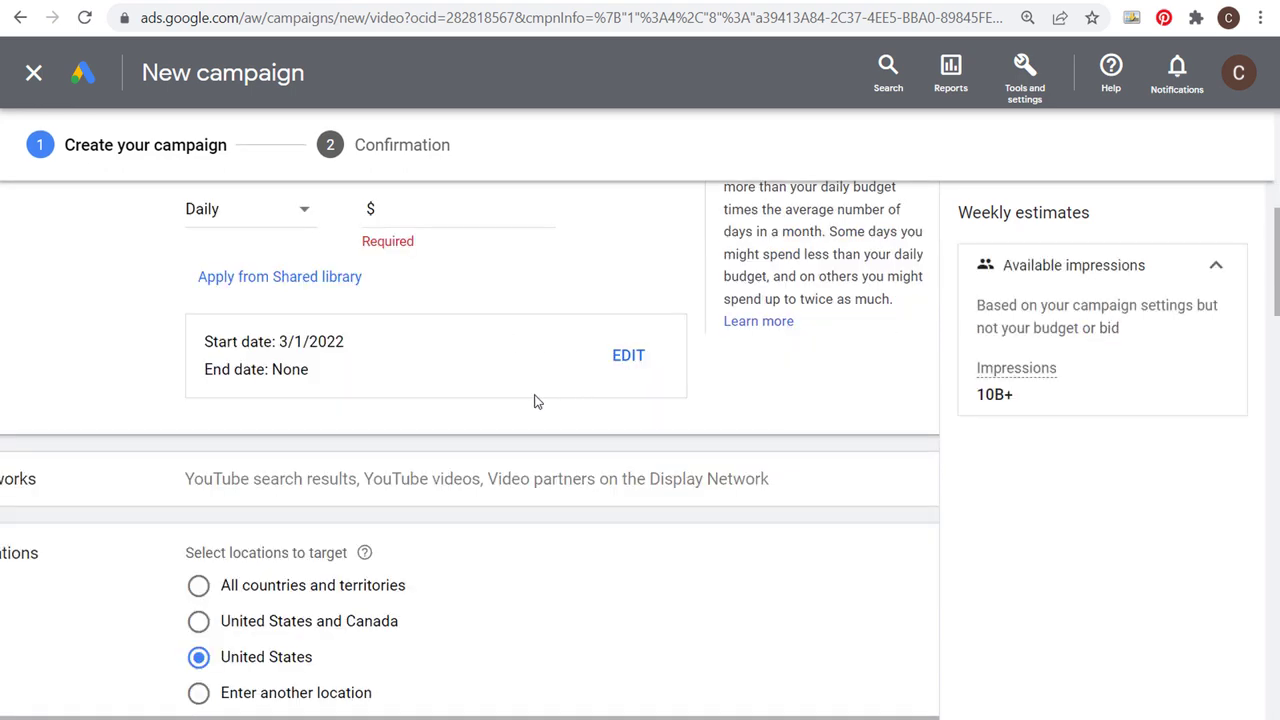
scroll(533, 398, down, 1)
scroll(531, 390, down, 3)
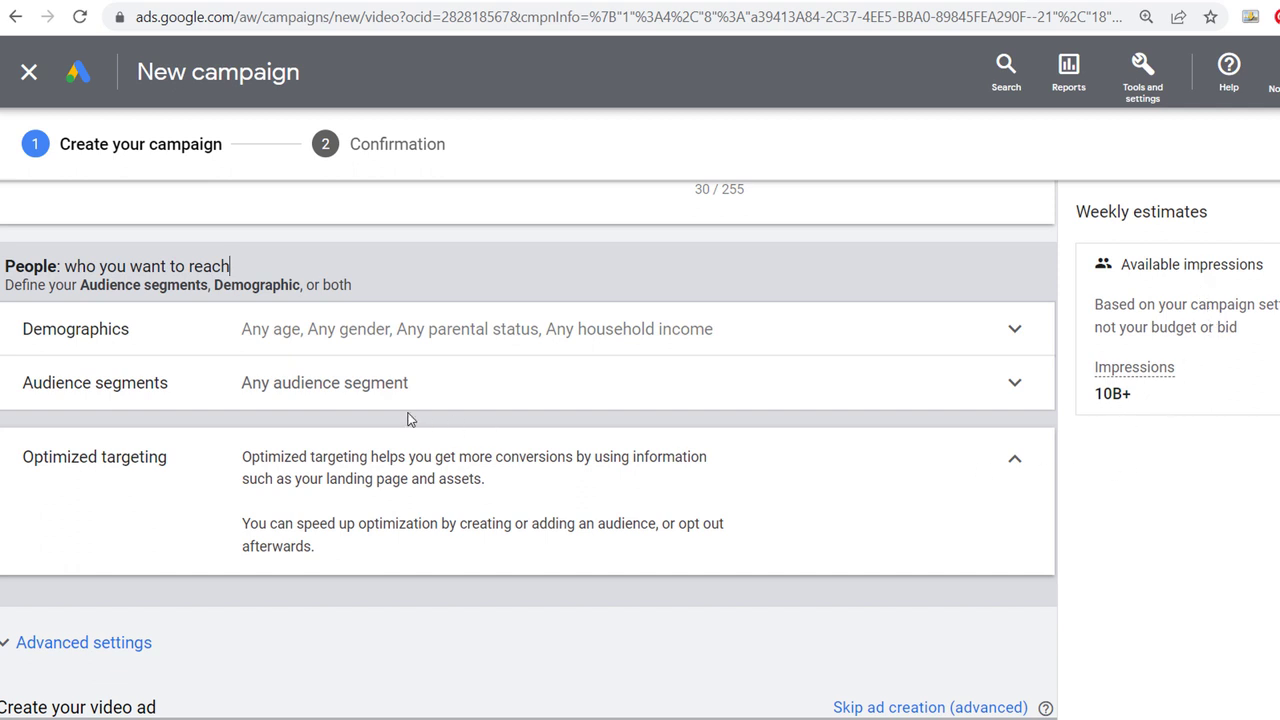
click(488, 395)
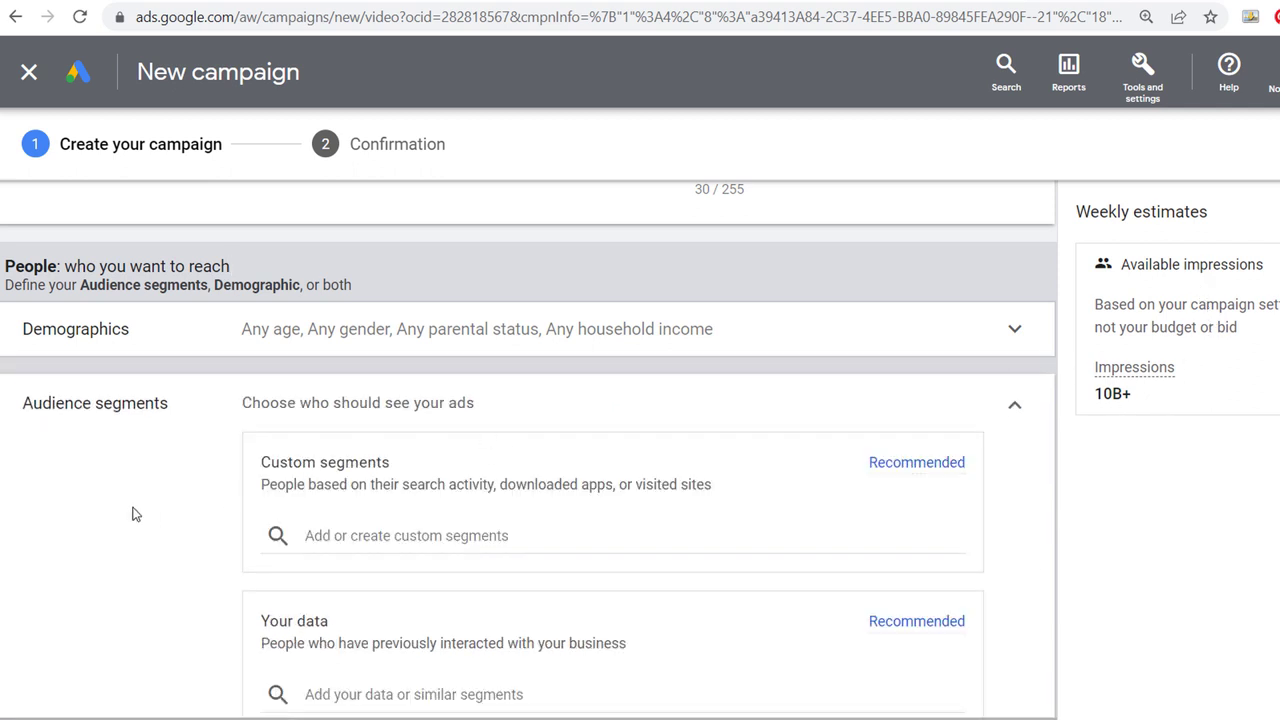
scroll(174, 470, down, 3)
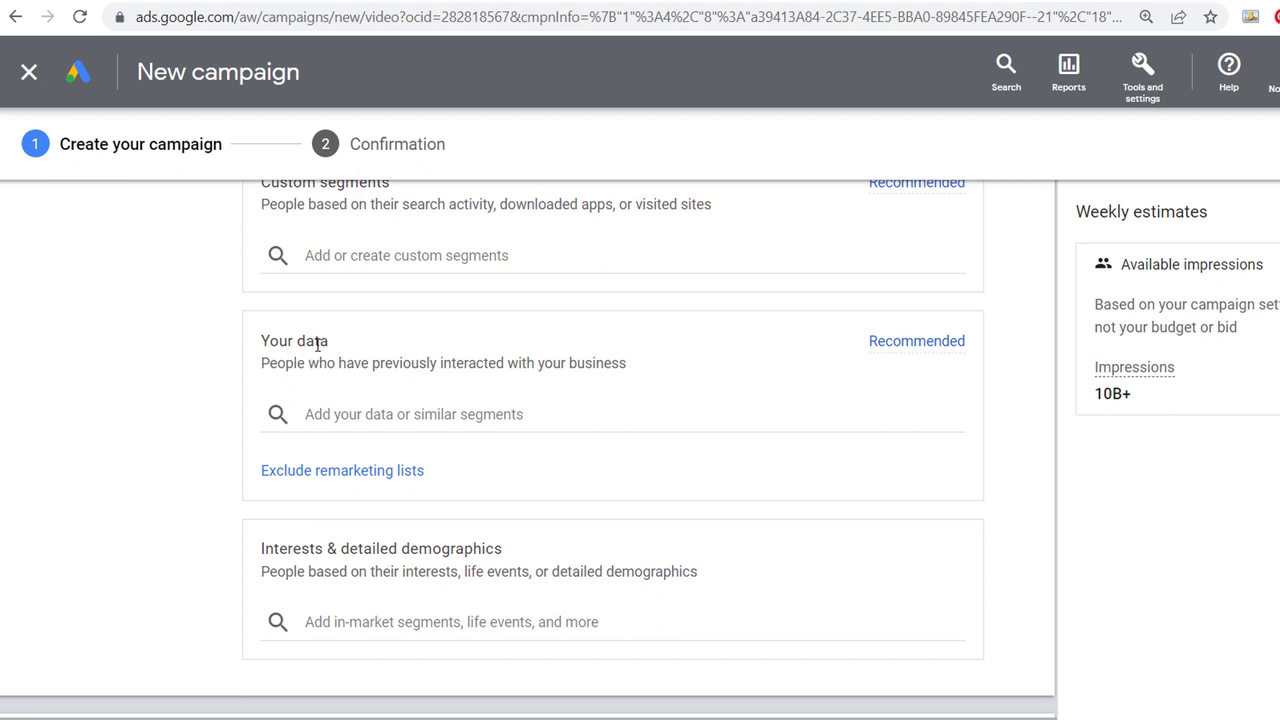
click(366, 407)
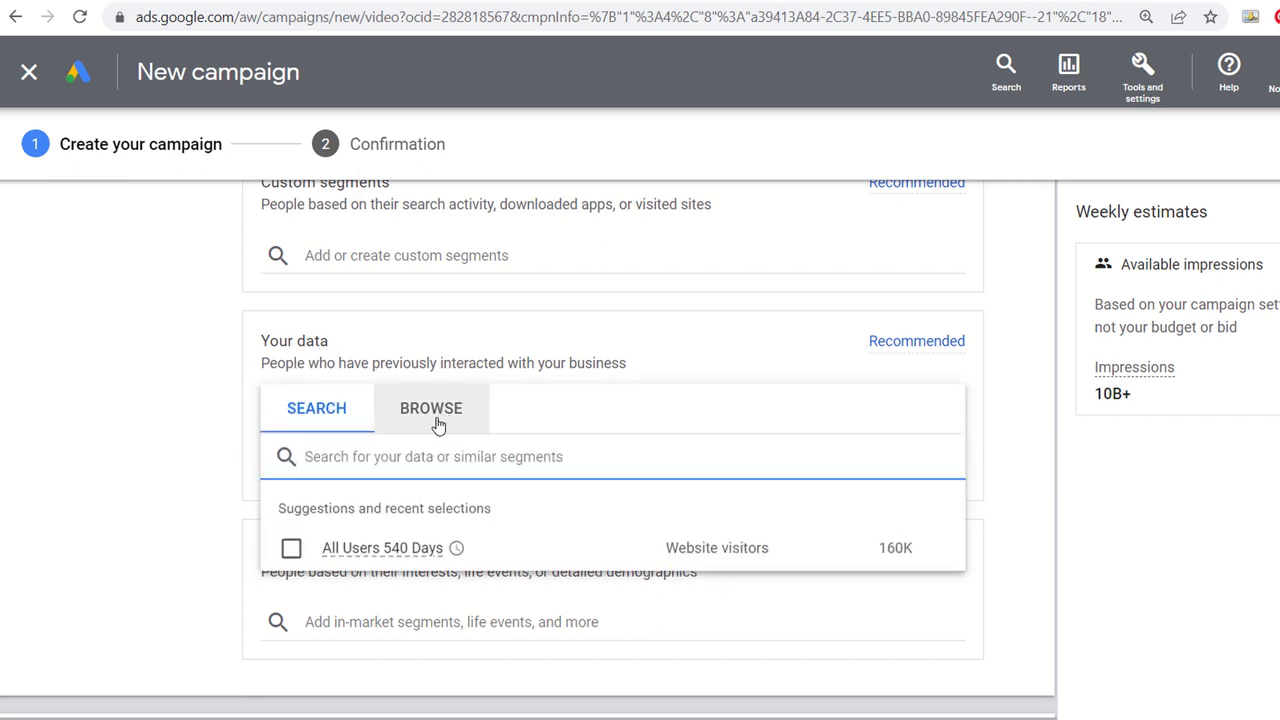
click(290, 547)
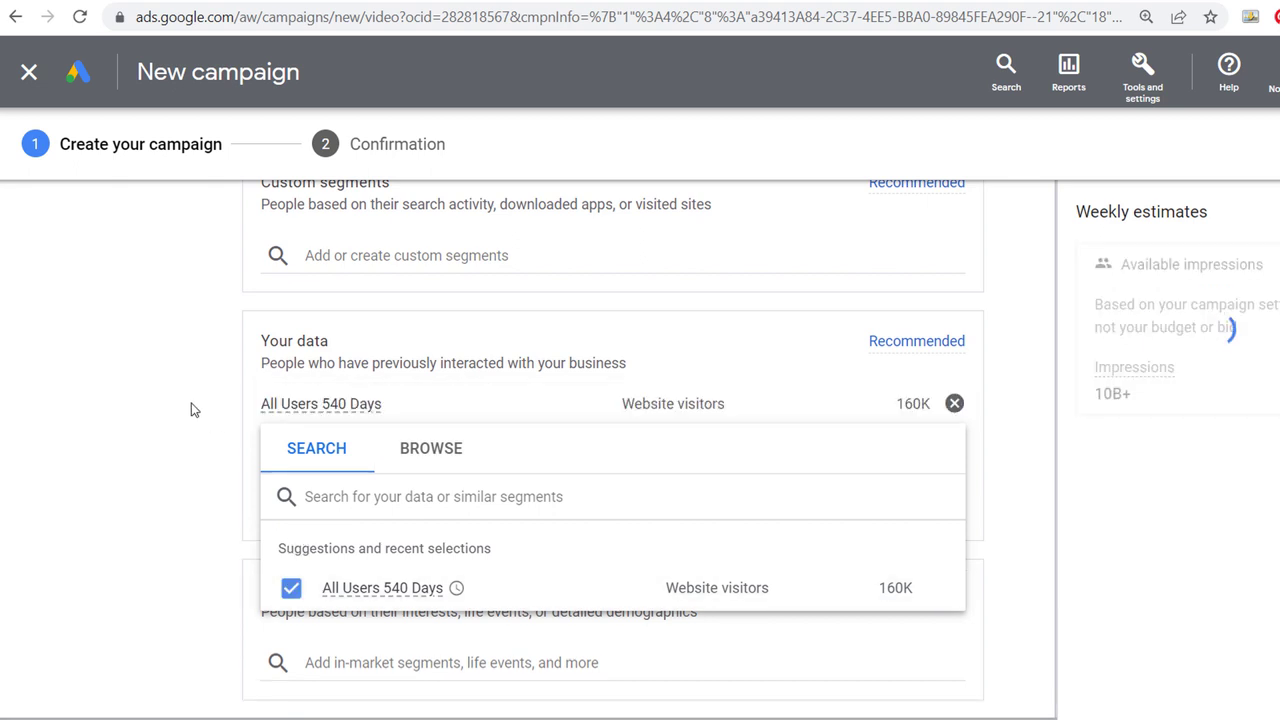
click(158, 321)
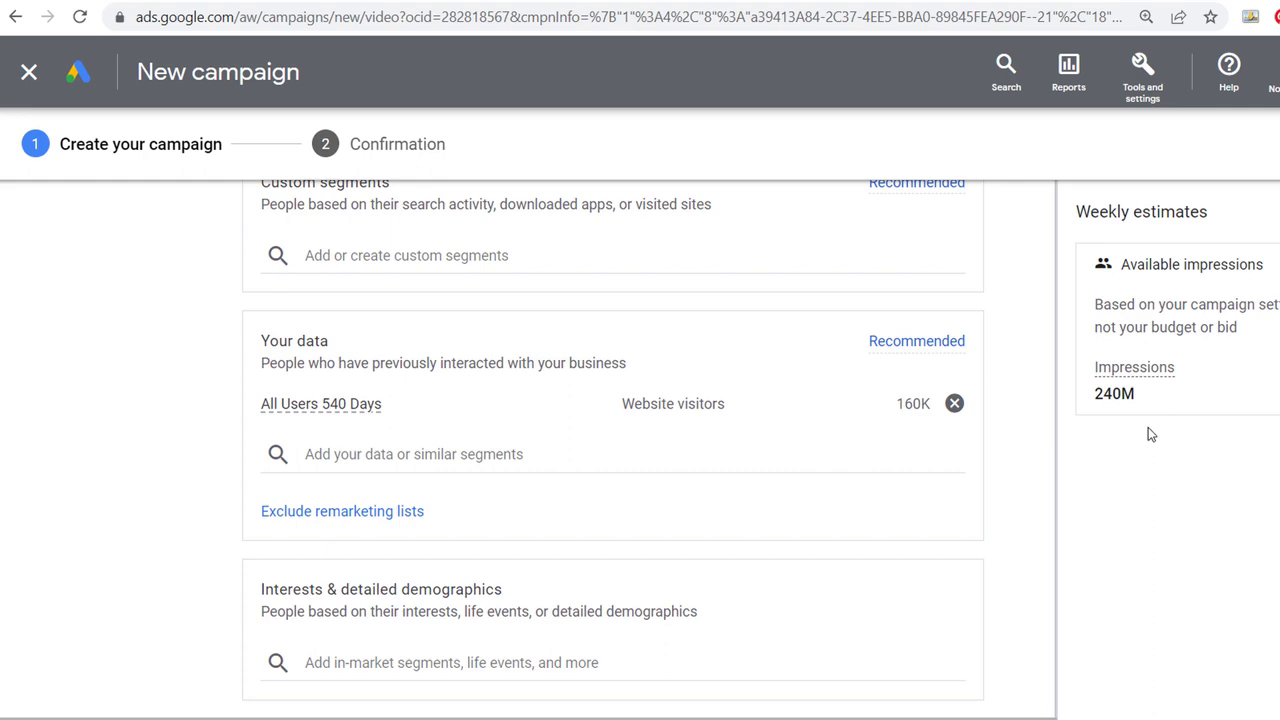
Step: Look at the suggested segments for interests and detailed demographics without selecting any
scroll(116, 399, down, 2)
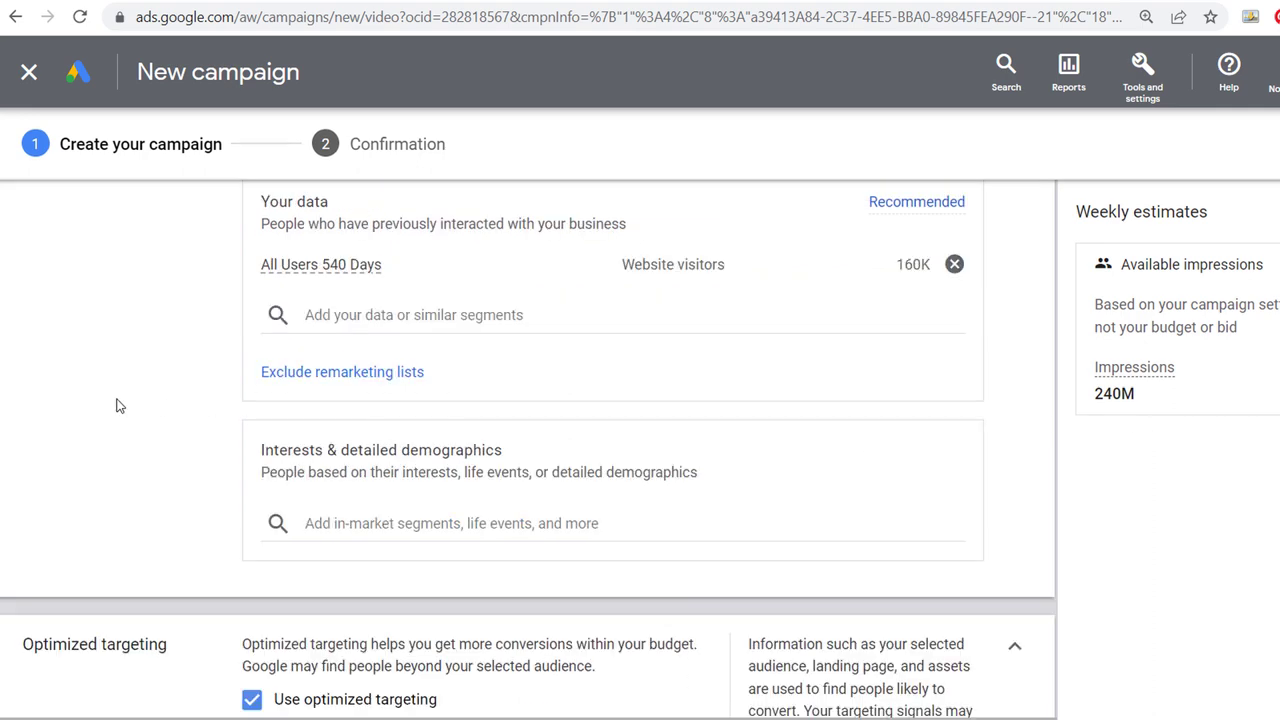
click(344, 520)
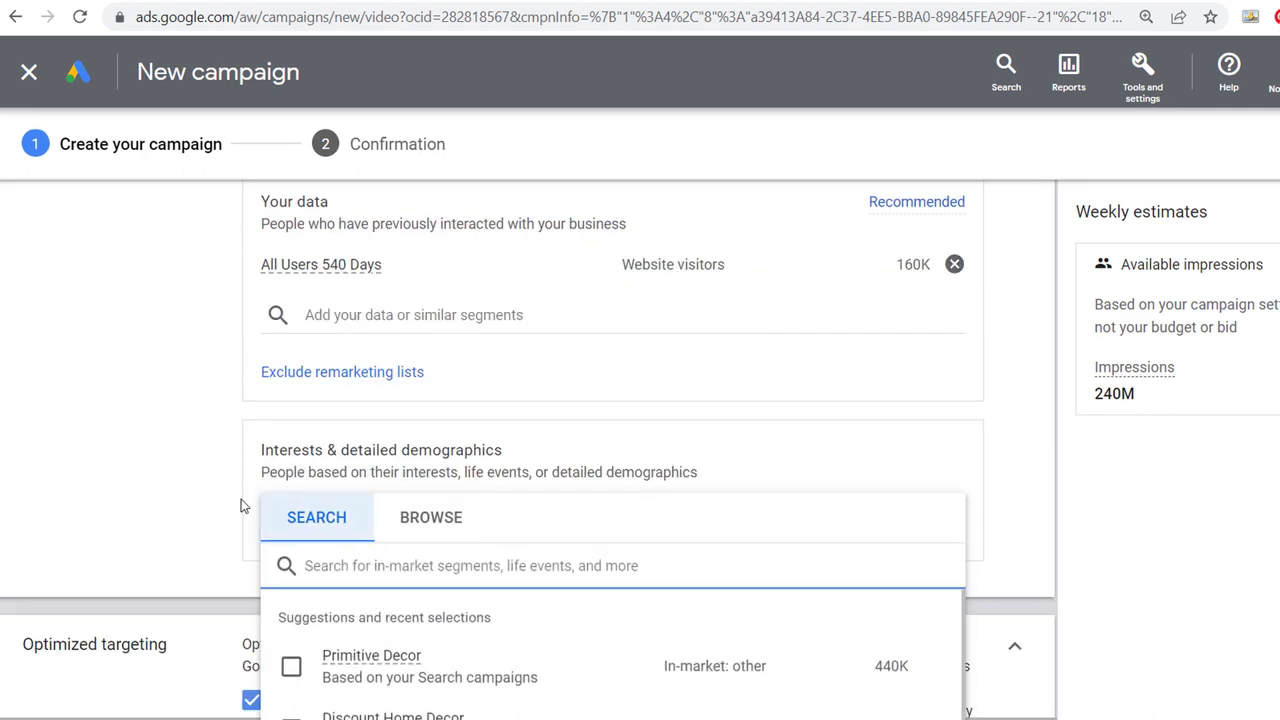
click(154, 460)
scroll(155, 456, up, 2)
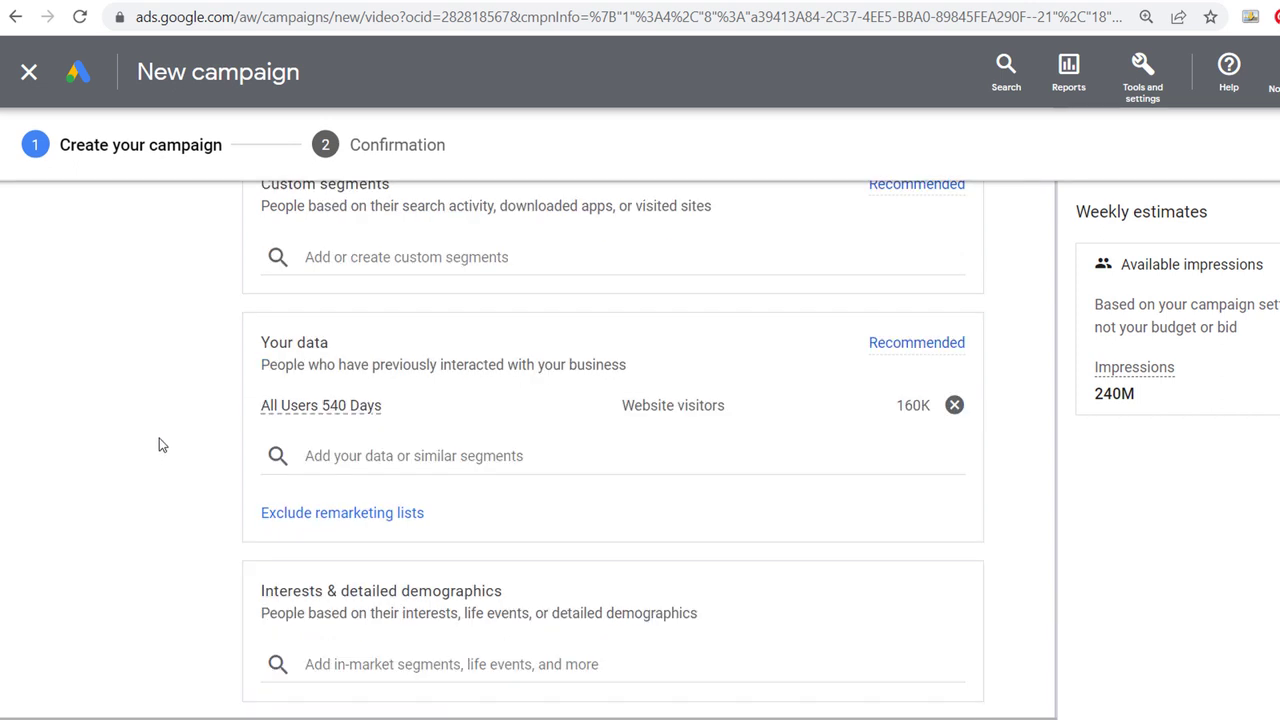